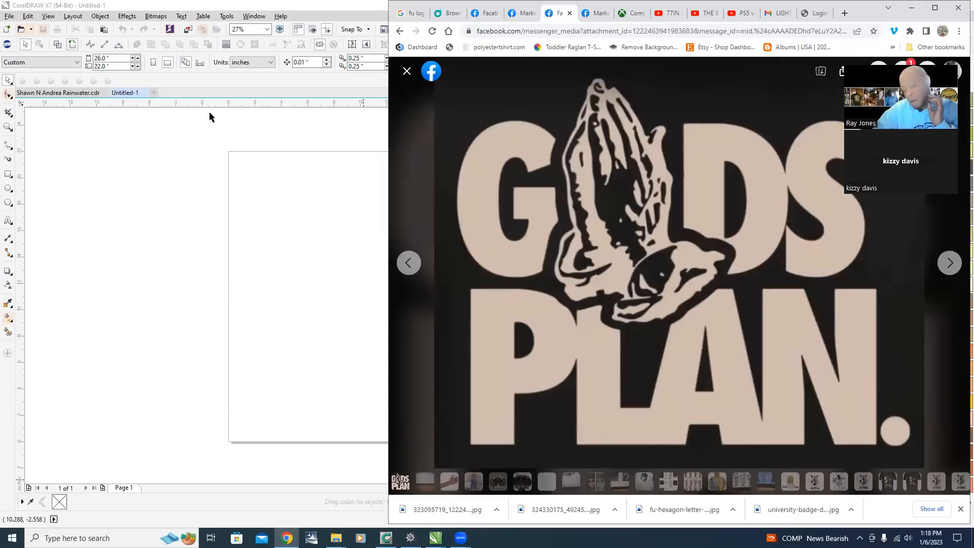
Import the downloaded 'be mine' photo and the GODS PLAN image from the browser onto the page.
left_click_drag(402, 503, 260, 239)
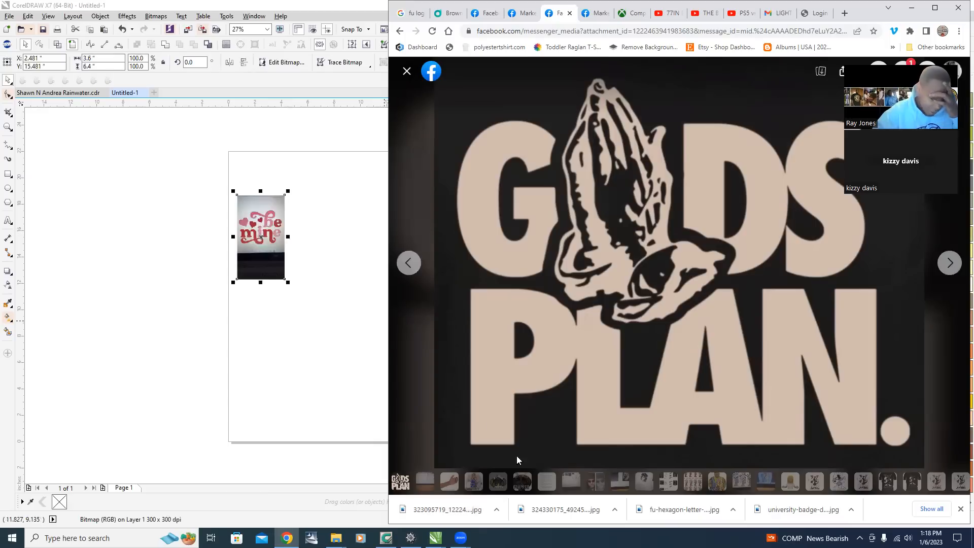
left_click_drag(576, 510, 284, 333)
left_click(333, 244)
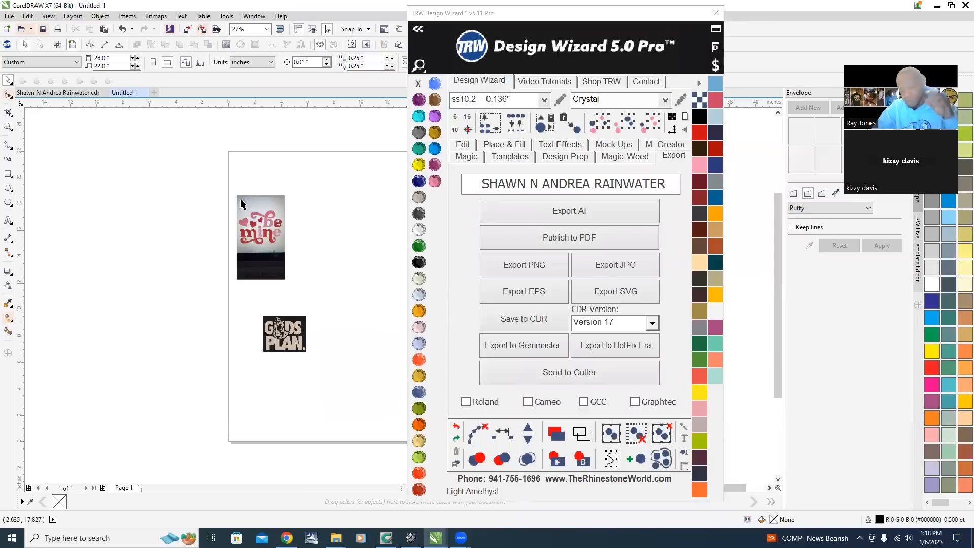
Zoom in and out to inspect the quality of the 'be mine' photo.
scroll(244, 206, "up", 5)
scroll(254, 268, "down", 2)
scroll(228, 279, "up", 4)
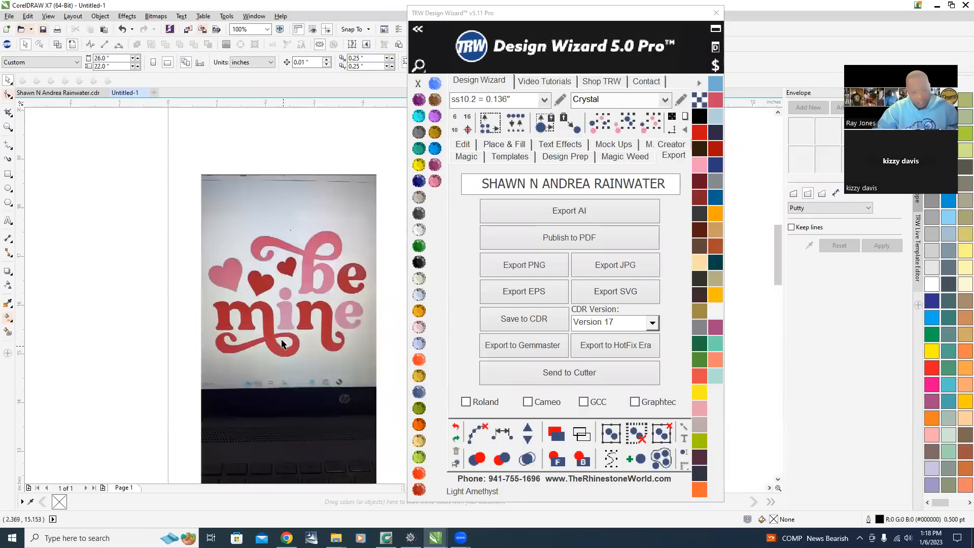
scroll(240, 259, "down", 3)
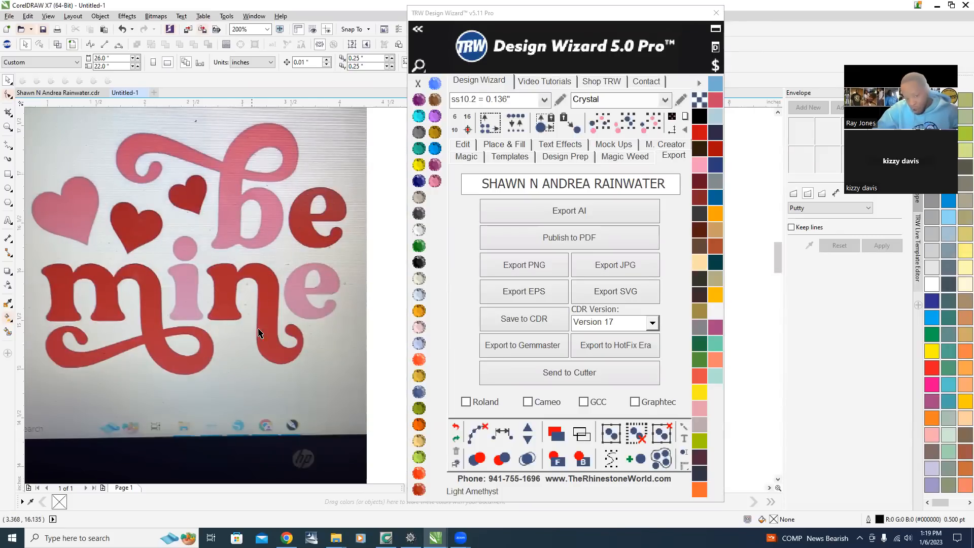
scroll(256, 296, "down", 1)
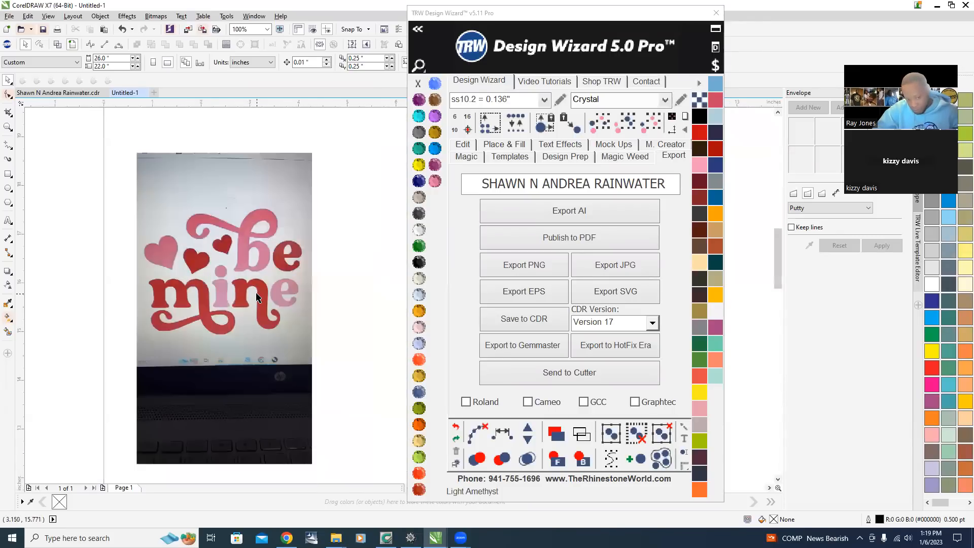
scroll(256, 295, "down", 1)
scroll(263, 350, "up", 1)
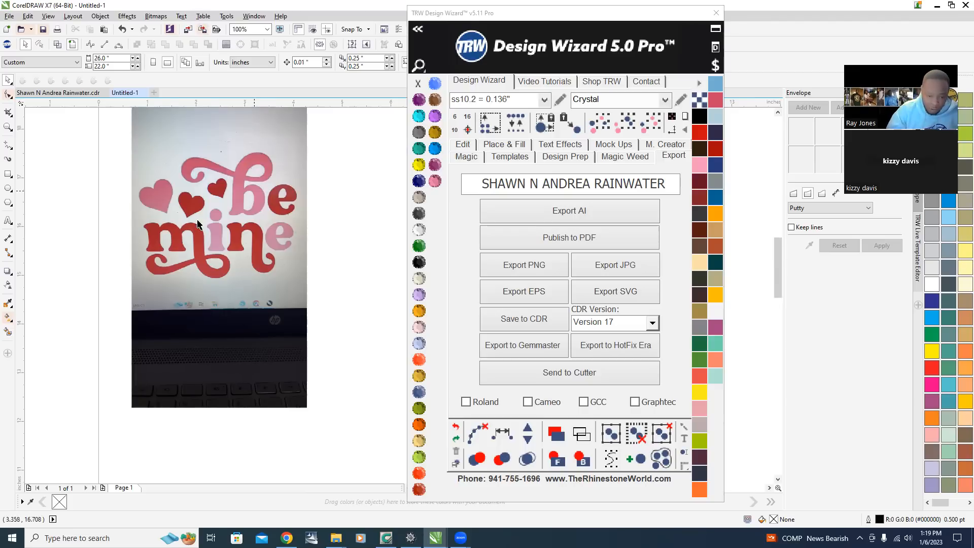
scroll(264, 218, "down", 1)
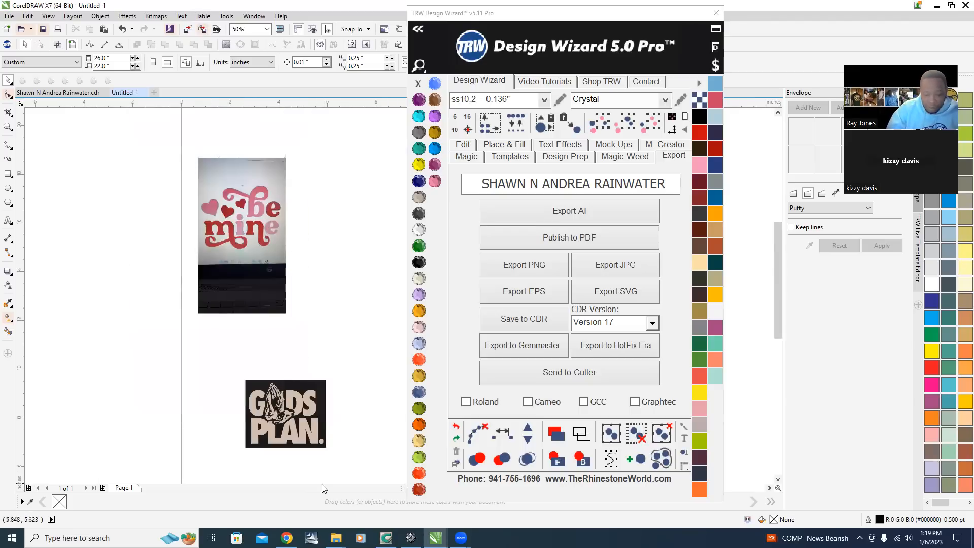
Move the GODS PLAN image lower on the page, below the 'be mine' photo.
left_click_drag(293, 425, 251, 370)
scroll(296, 195, "up", 2)
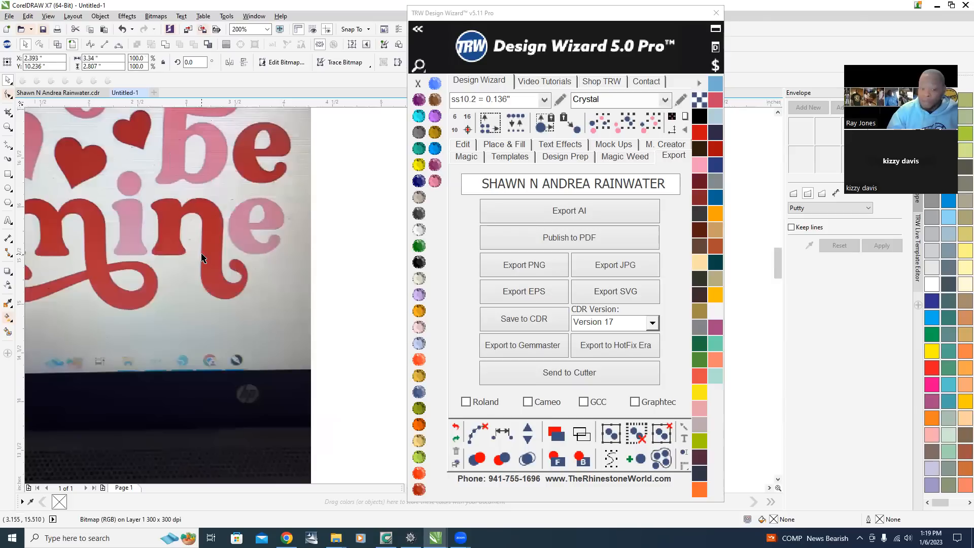
scroll(375, 337, "down", 2)
scroll(332, 342, "up", 1)
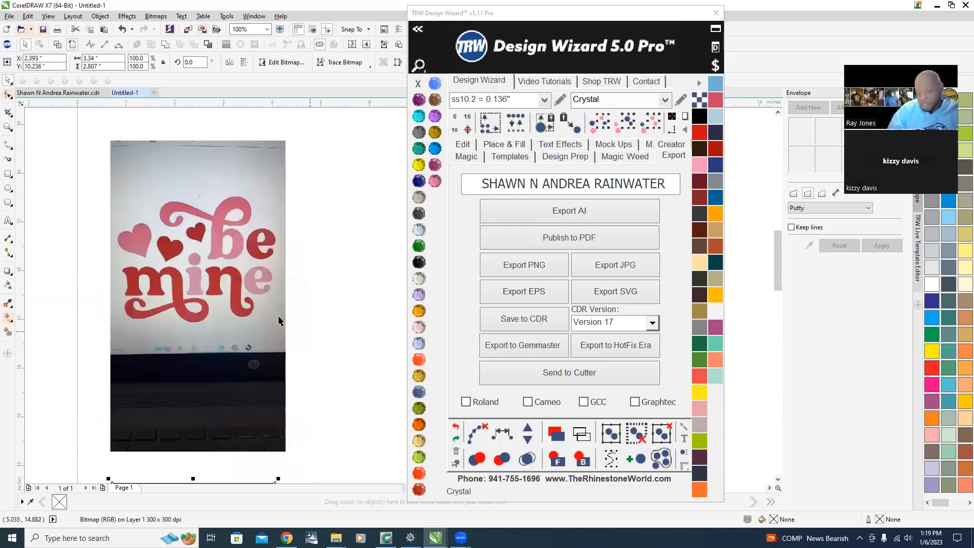
Outline trace the 'be mine' photo with the Clipart preset and accept the PowerTRACE result.
right_click(203, 231)
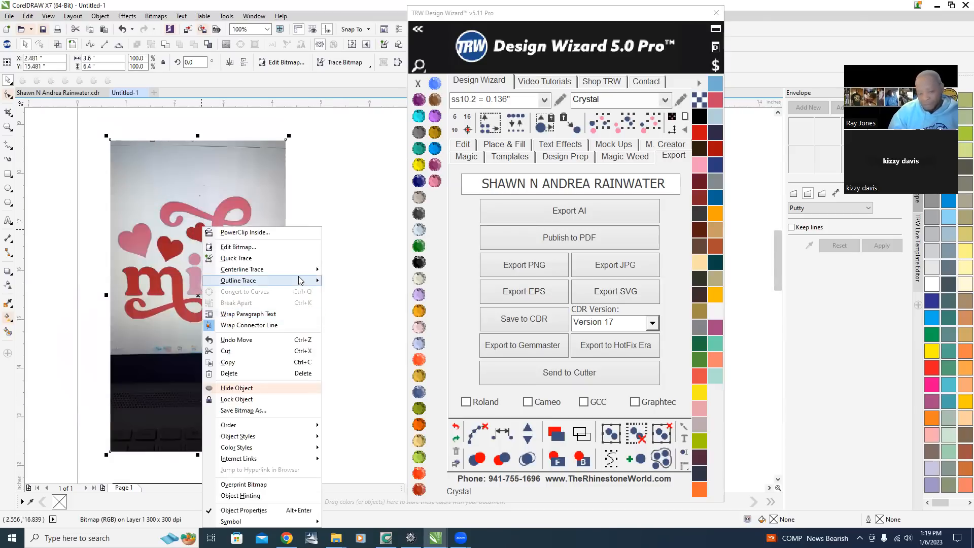
mouse_move(282, 283)
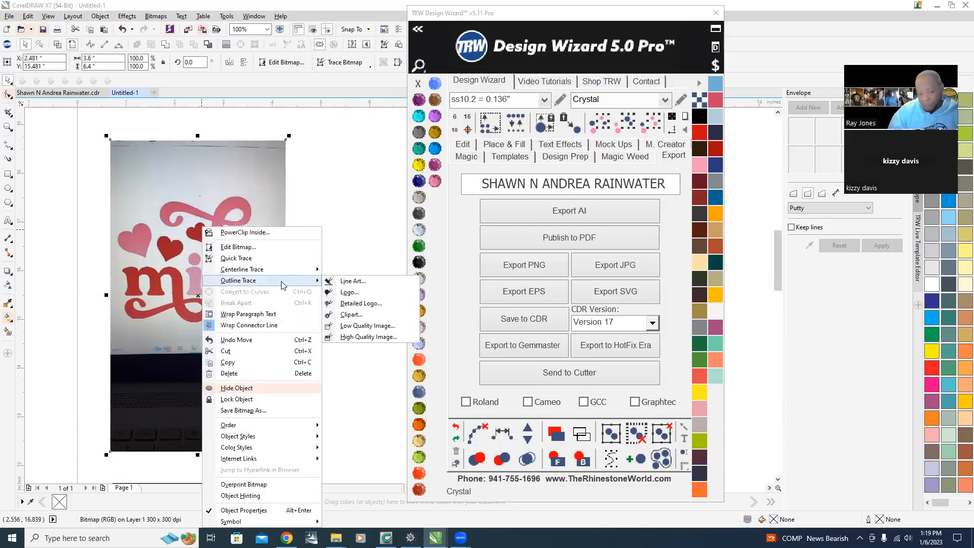
left_click(374, 314)
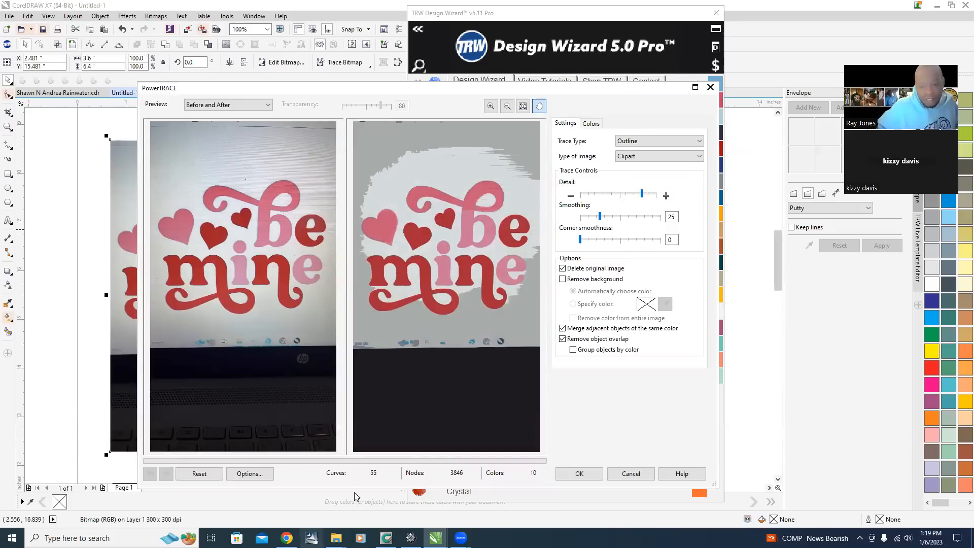
left_click(579, 473)
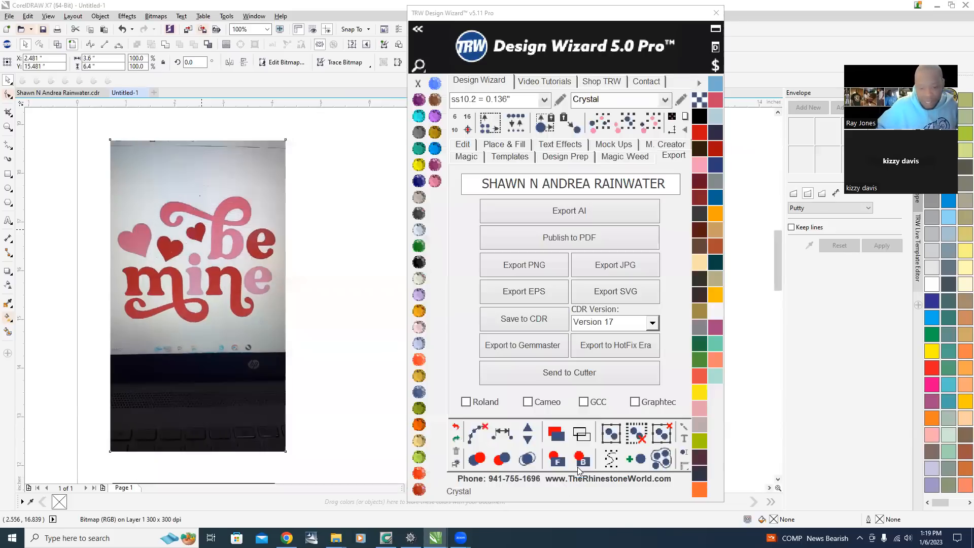
Zoom into the traced shapes to examine how cleanly the edges were traced.
scroll(126, 207, "up", 5)
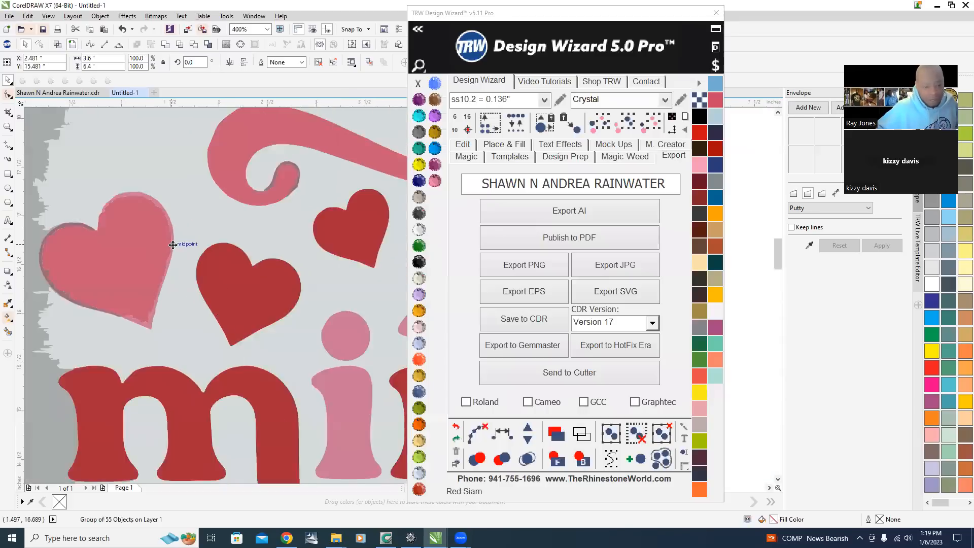
scroll(174, 260, "down", 3)
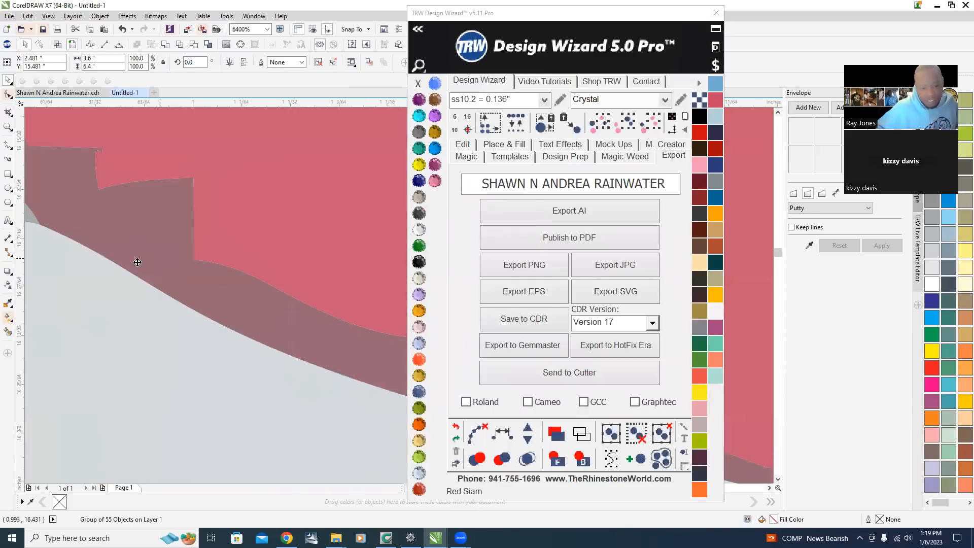
scroll(192, 294, "up", 2)
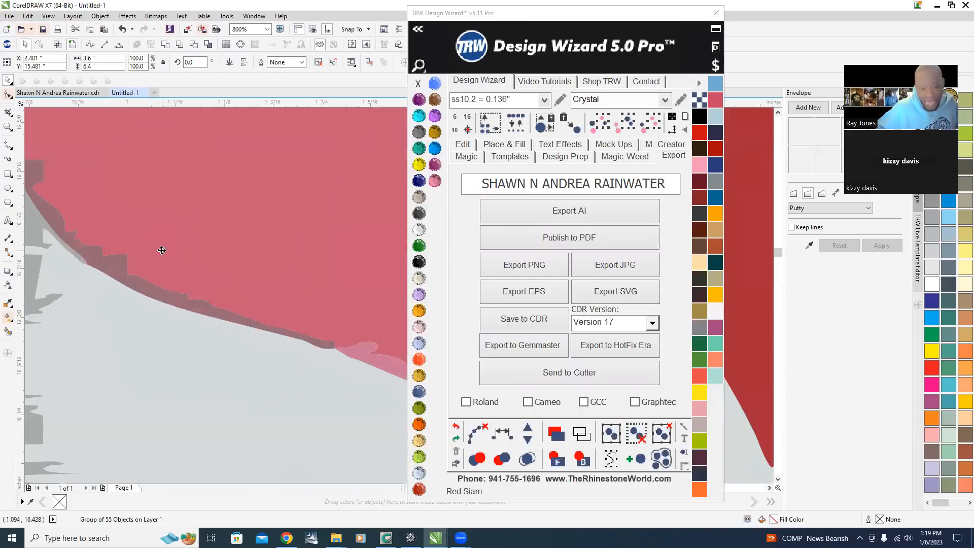
scroll(106, 235, "down", 1)
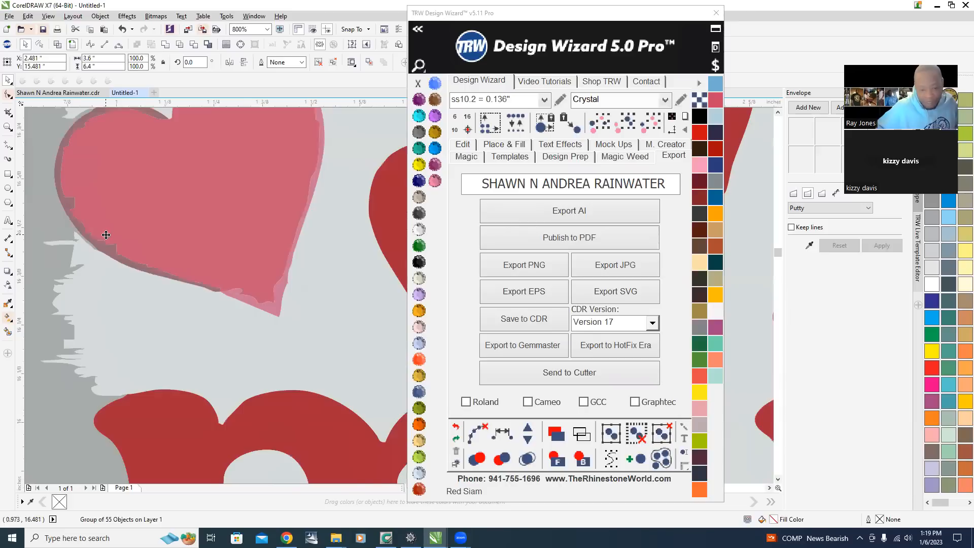
scroll(106, 234, "down", 2)
scroll(366, 341, "up", 4)
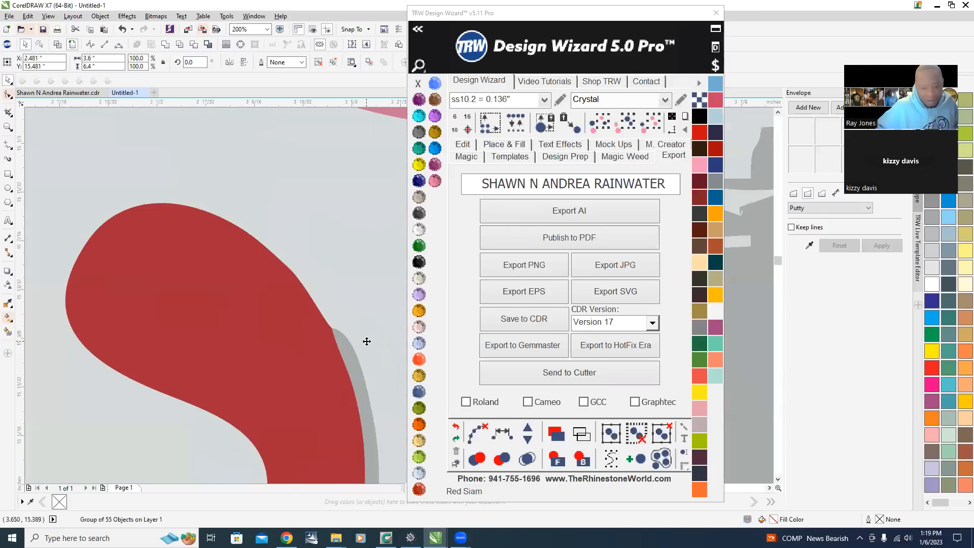
scroll(284, 320, "down", 3)
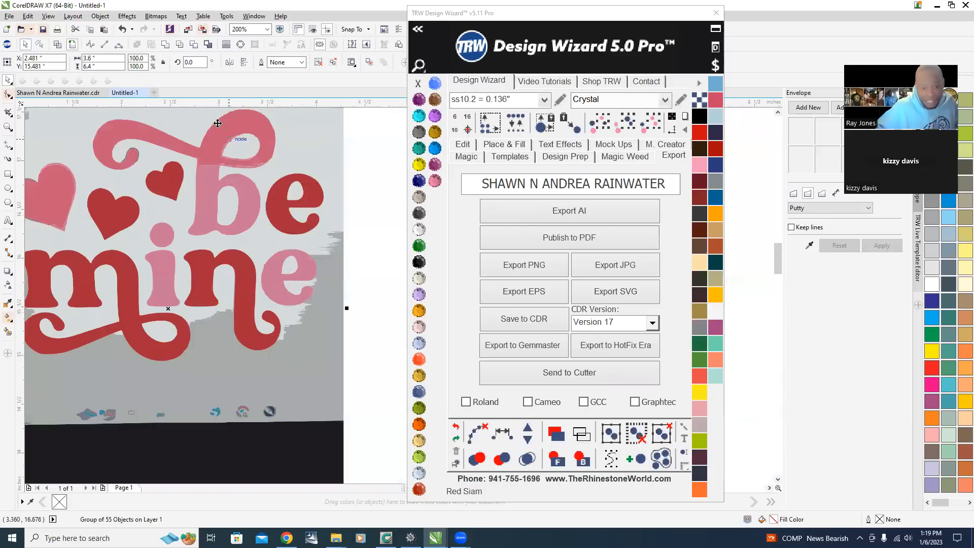
scroll(218, 123, "up", 3)
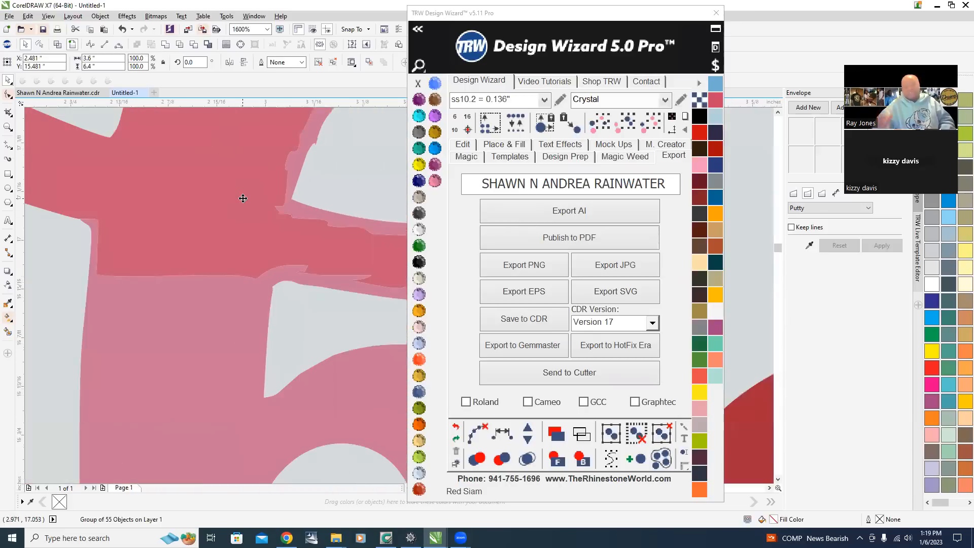
scroll(243, 199, "down", 4)
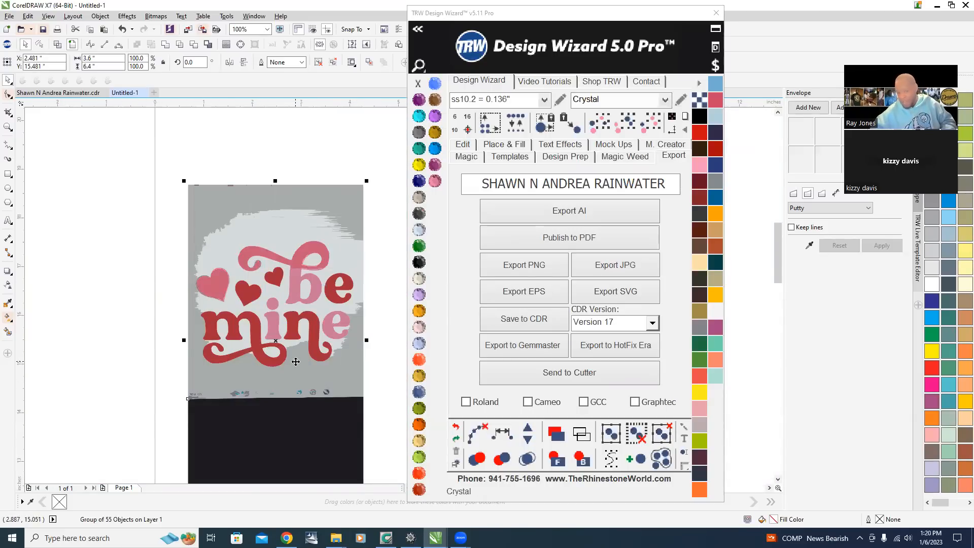
Ungroup all traced objects and delete the gray background shapes around the lettering.
right_click(294, 194)
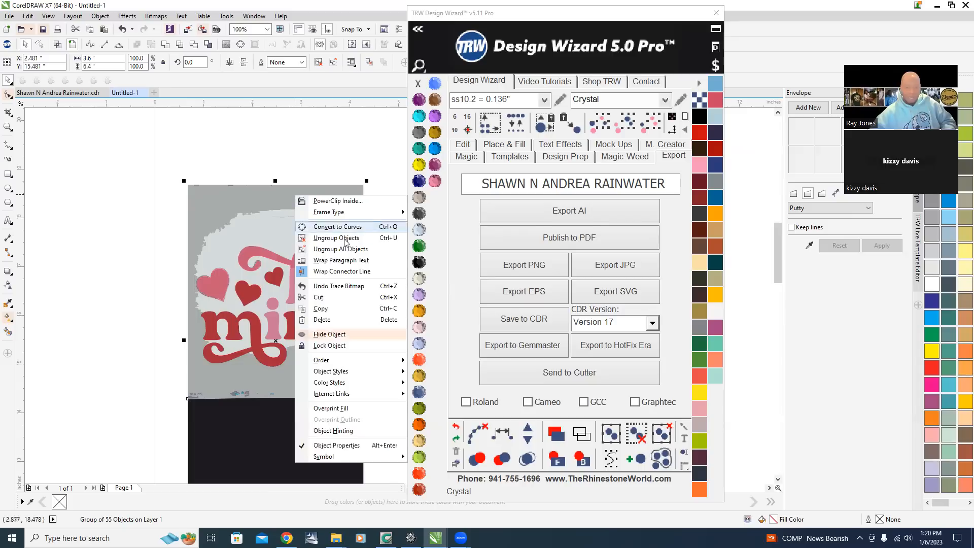
left_click(363, 249)
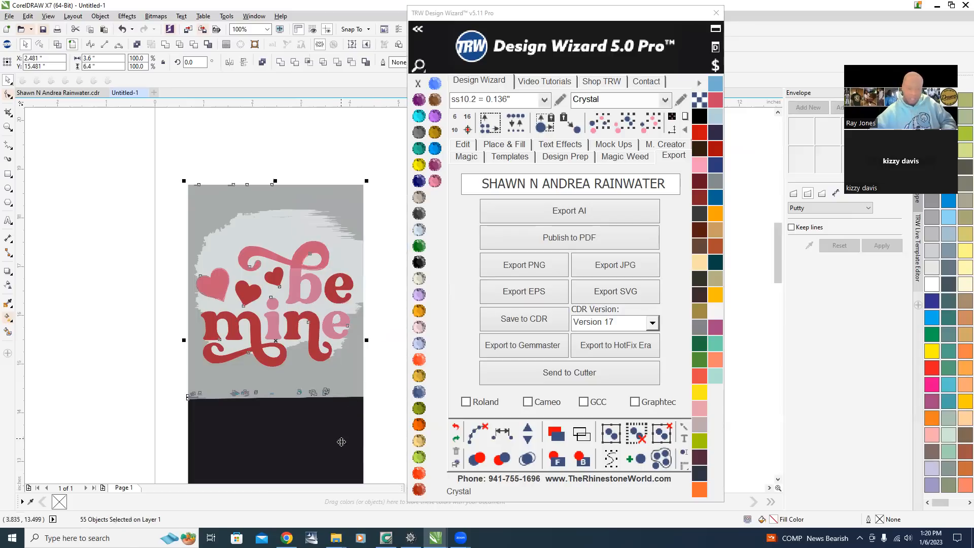
left_click(398, 387)
left_click(335, 380)
key("Delete")
left_click(330, 243)
key("Delete")
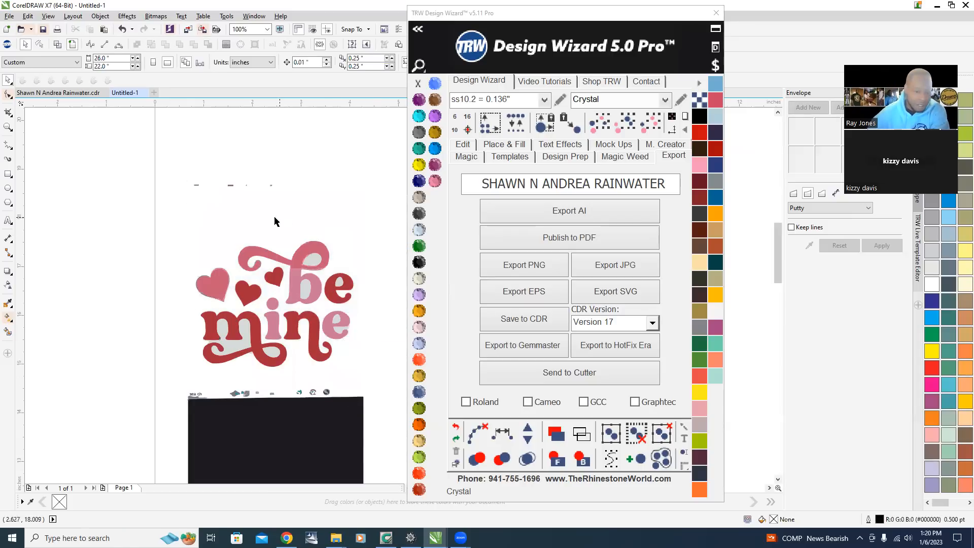
Select and delete leftover background fragments above and beside the 'be mine' lettering.
left_click_drag(131, 140, 346, 226)
key("Delete")
scroll(310, 272, "up", 2)
left_click(319, 231)
key("Delete")
left_click(291, 332)
key("Delete")
scroll(256, 270, "down", 2)
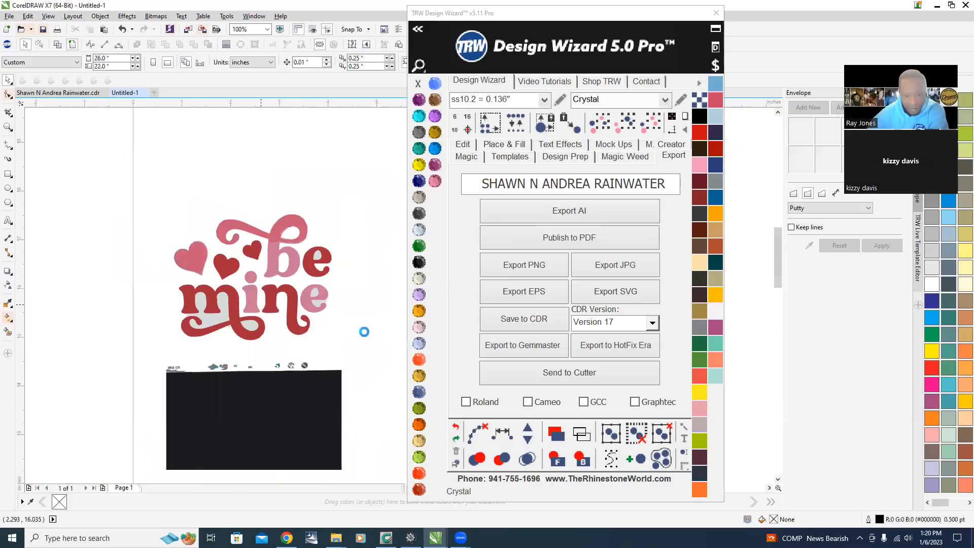
scroll(366, 274, "up", 1)
left_click(267, 265)
key("Delete")
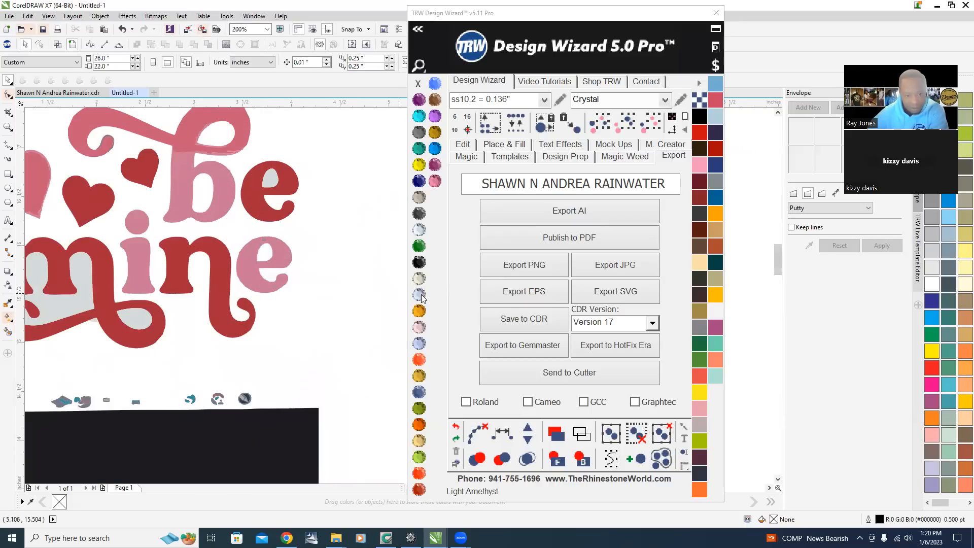
Delete the remaining stray fragments inside the letters and hearts, including the gray piece under the swash.
scroll(296, 188, "up", 2)
left_click(181, 130)
key("Delete")
scroll(296, 319, "down", 3)
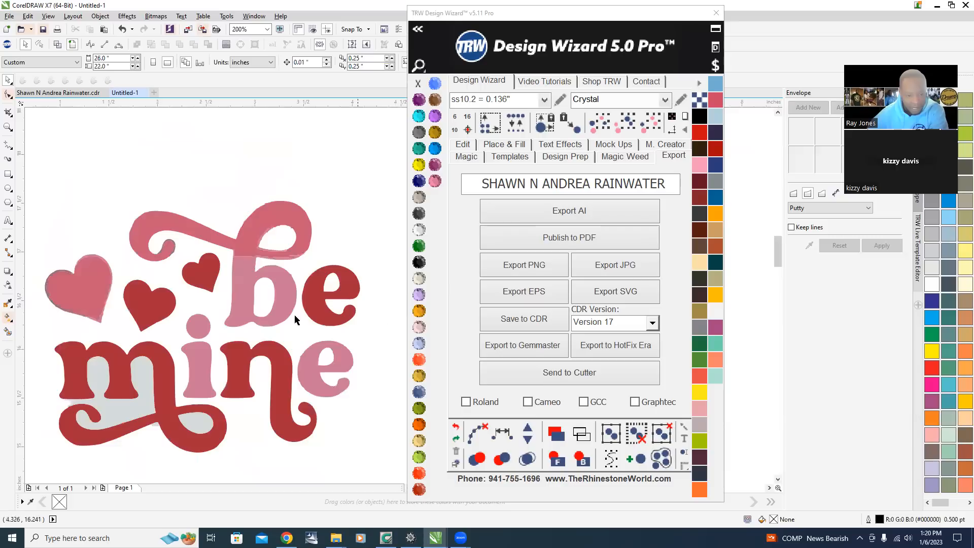
scroll(162, 355, "up", 1)
left_click(160, 306)
key("Delete")
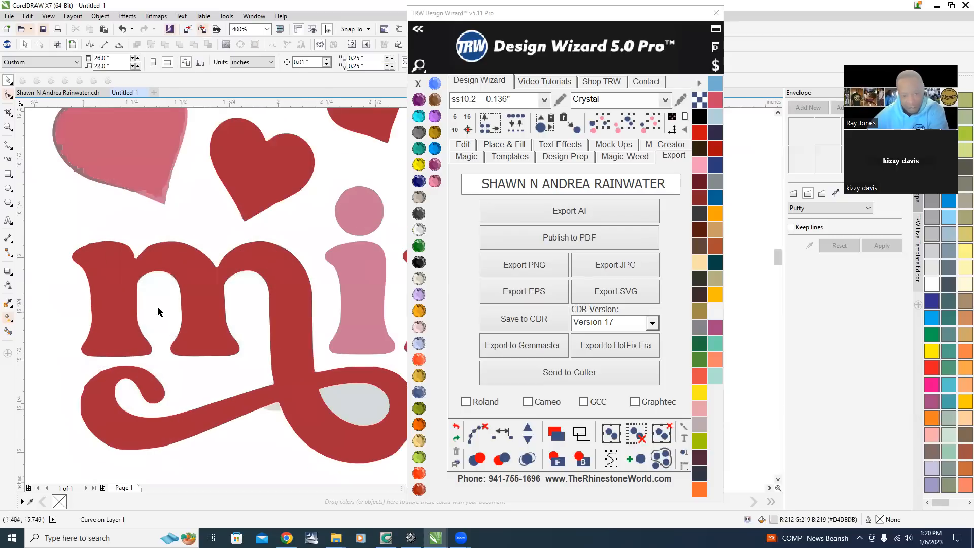
scroll(279, 397, "up", 3)
scroll(260, 391, "down", 3)
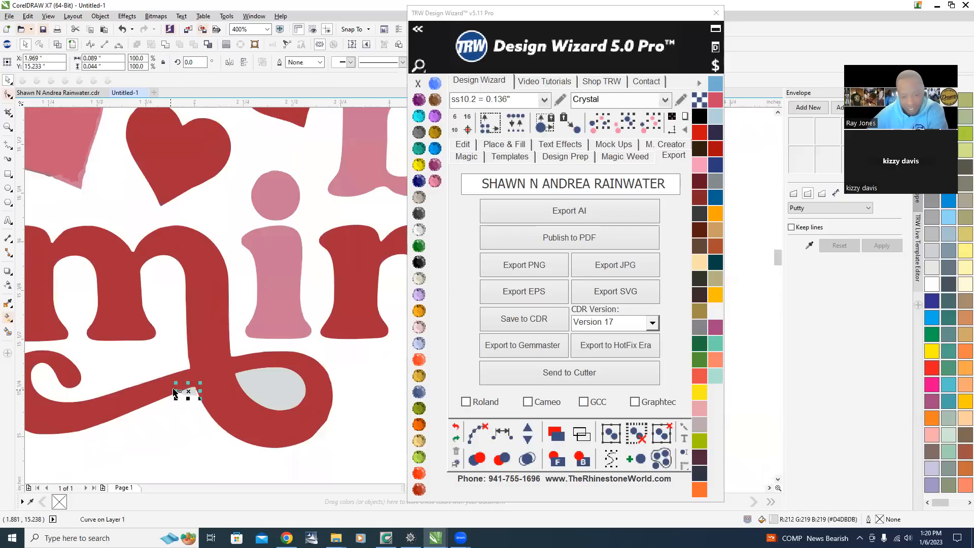
left_click(260, 392)
key("Delete")
Select and delete the black laptop area and screen icons below the traced design.
scroll(239, 382, "down", 1)
scroll(251, 381, "down", 1)
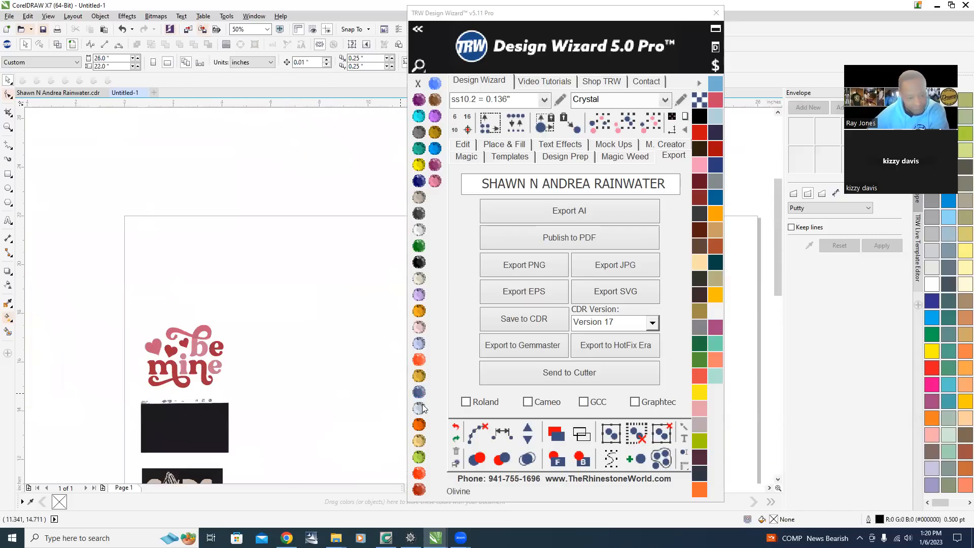
scroll(166, 384, "down", 2)
scroll(154, 414, "up", 2)
left_click_drag(146, 287, 348, 365)
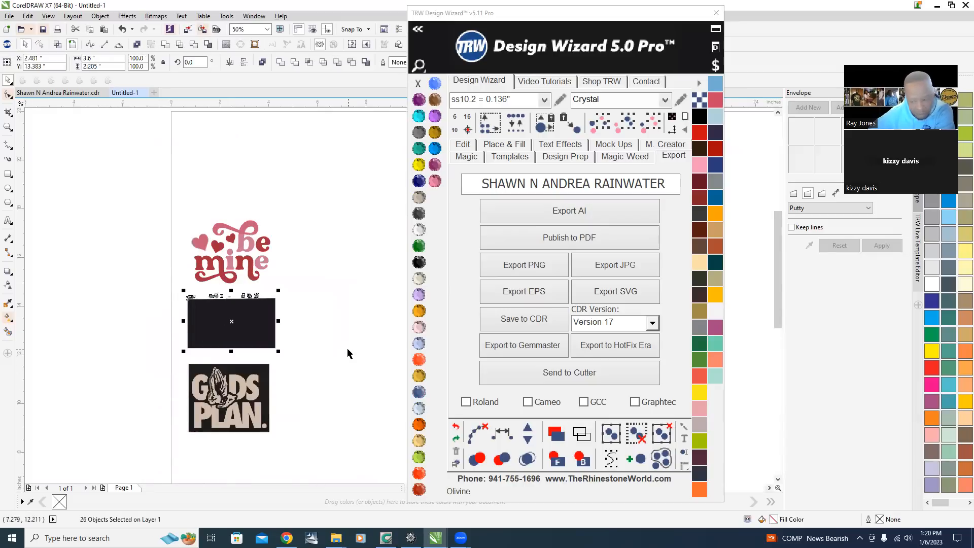
key("Delete")
Zoom into the cleaned trace to inspect its edges.
scroll(203, 238, "up", 5)
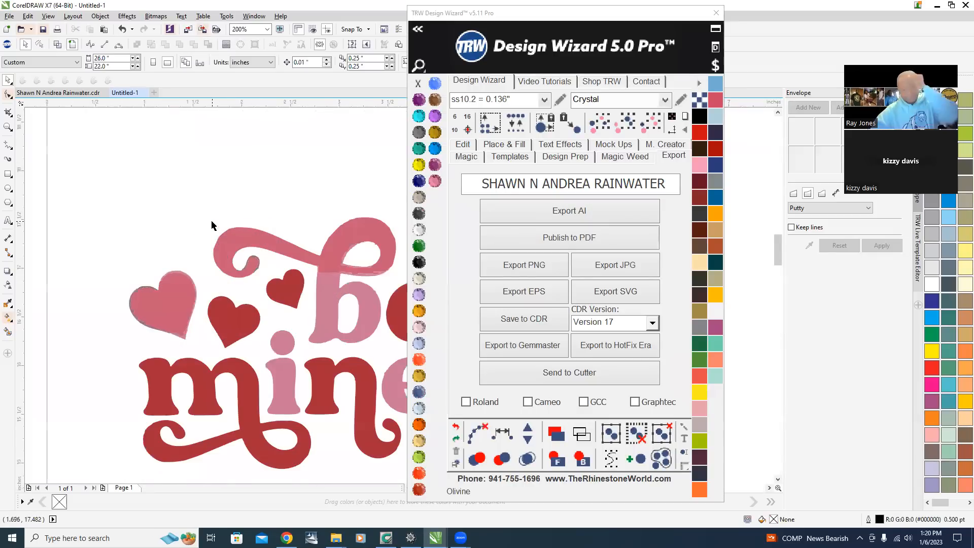
scroll(252, 245, "down", 1)
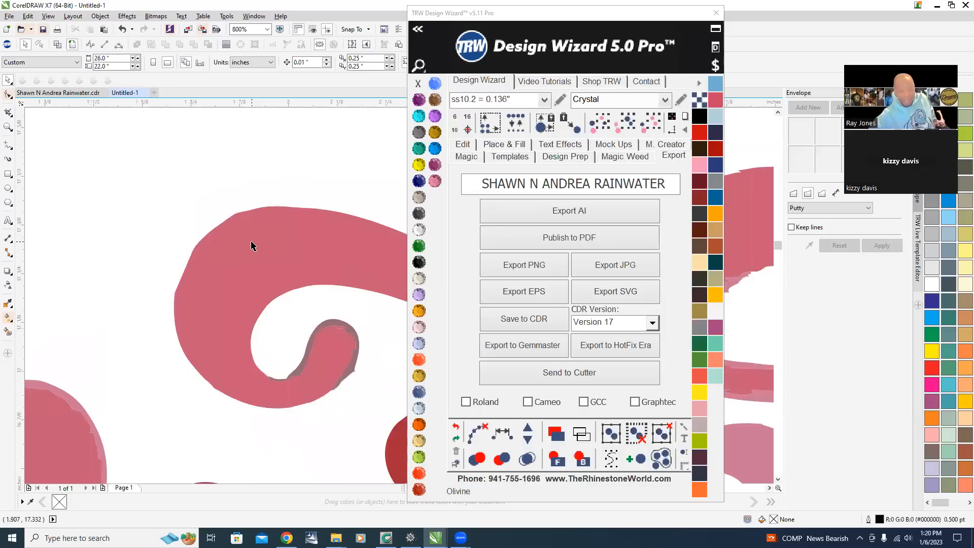
scroll(141, 261, "down", 2)
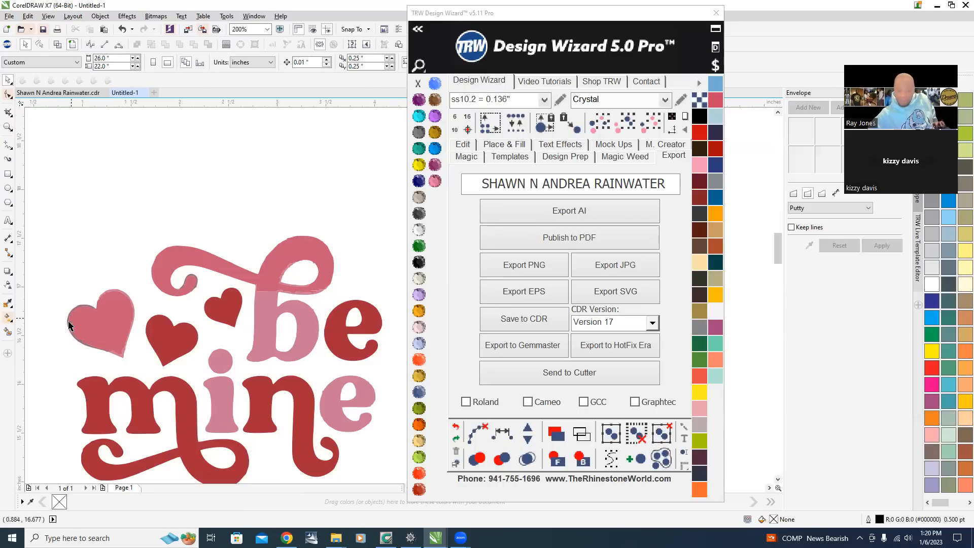
scroll(300, 286, "up", 2)
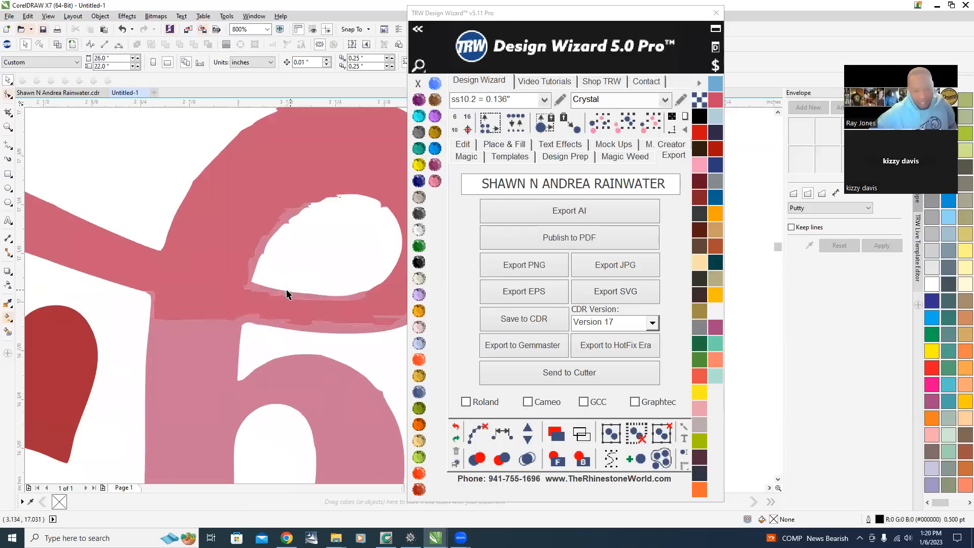
Combine the pale fragment around the b's upper loop with the pink swash shape.
scroll(284, 203, "up", 1)
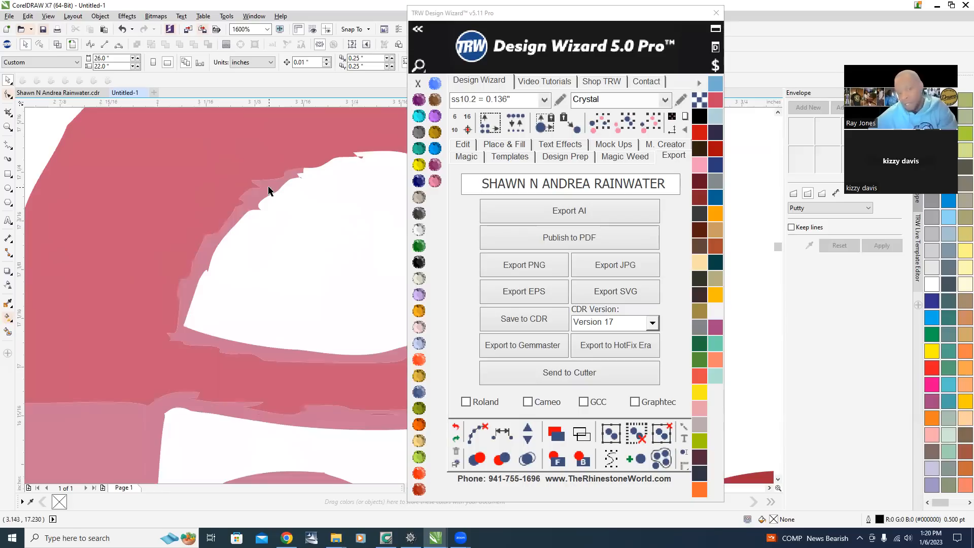
left_click(269, 191)
scroll(155, 305, "down", 2)
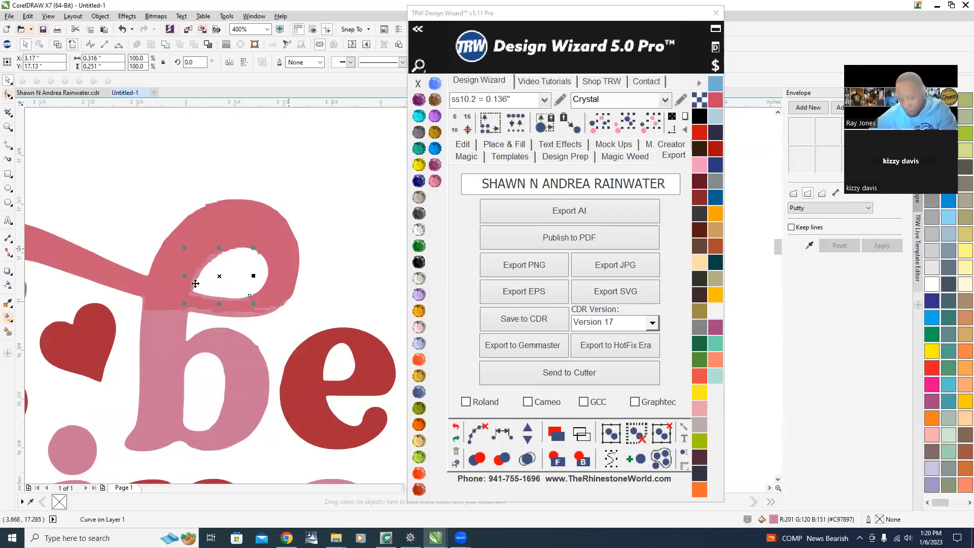
scroll(218, 306, "up", 1)
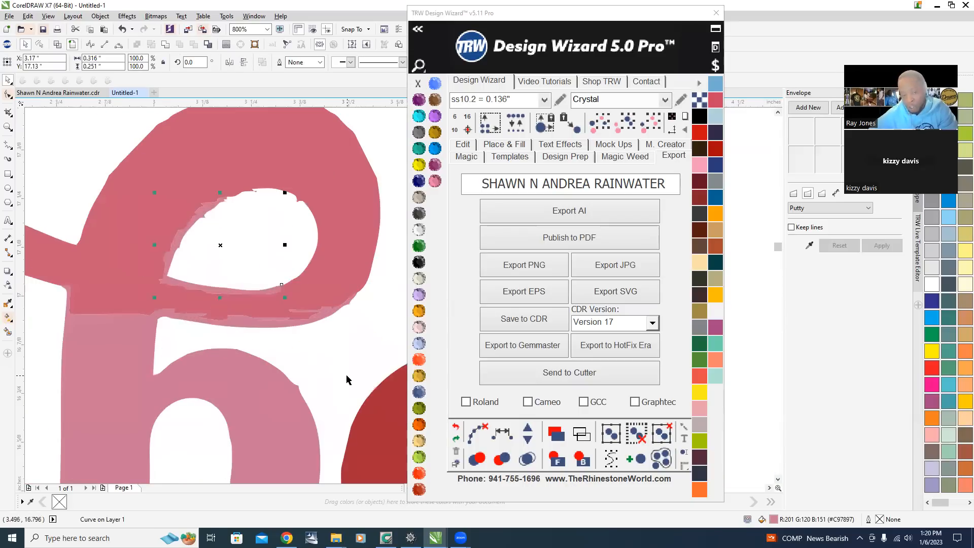
scroll(172, 228, "up", 1)
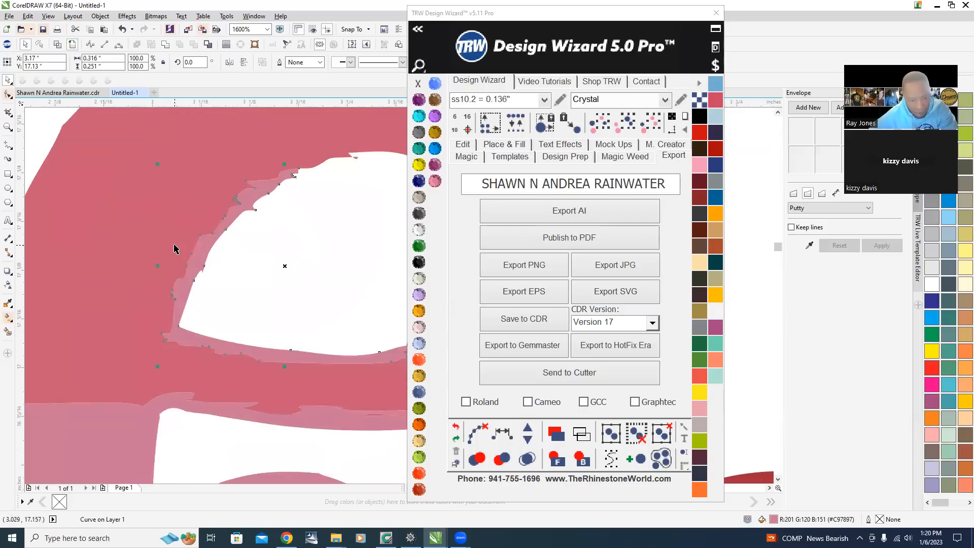
scroll(180, 224, "down", 2)
scroll(202, 237, "up", 1)
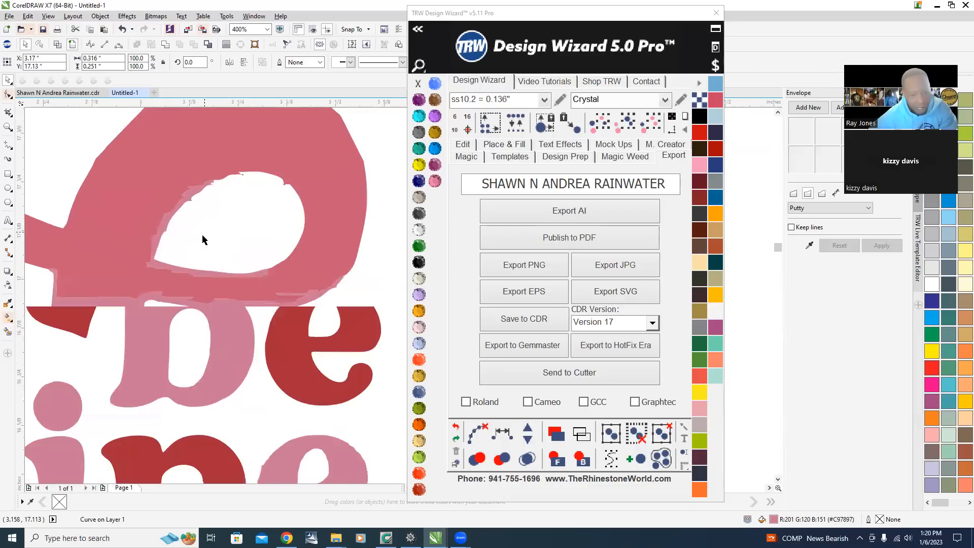
scroll(224, 246, "down", 1)
scroll(256, 258, "up", 1)
scroll(260, 266, "down", 1)
scroll(255, 287, "up", 1)
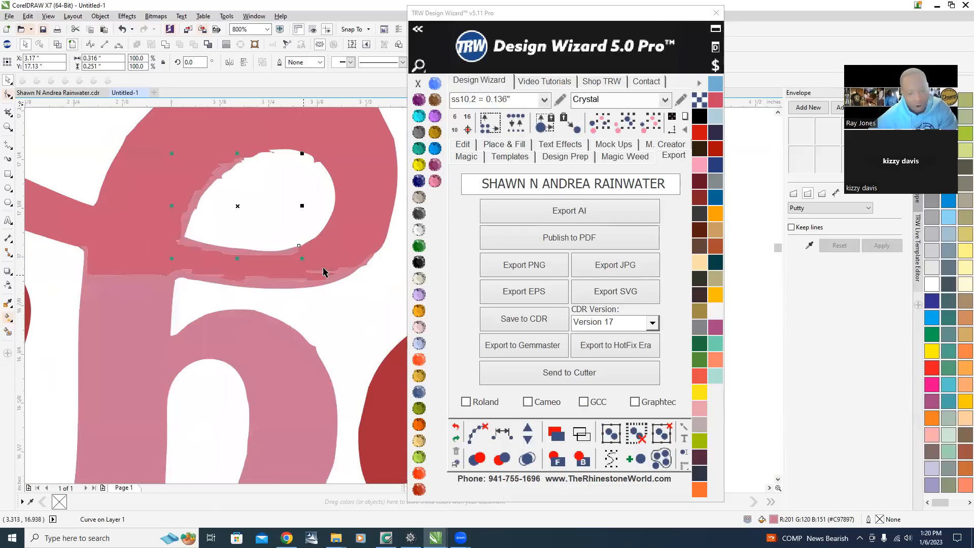
left_click(354, 158, "shift")
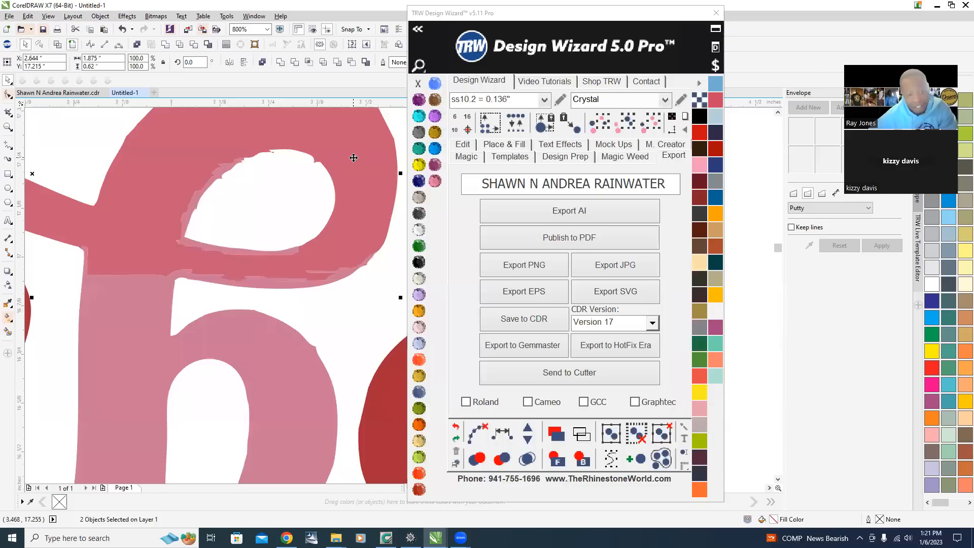
right_click(353, 158)
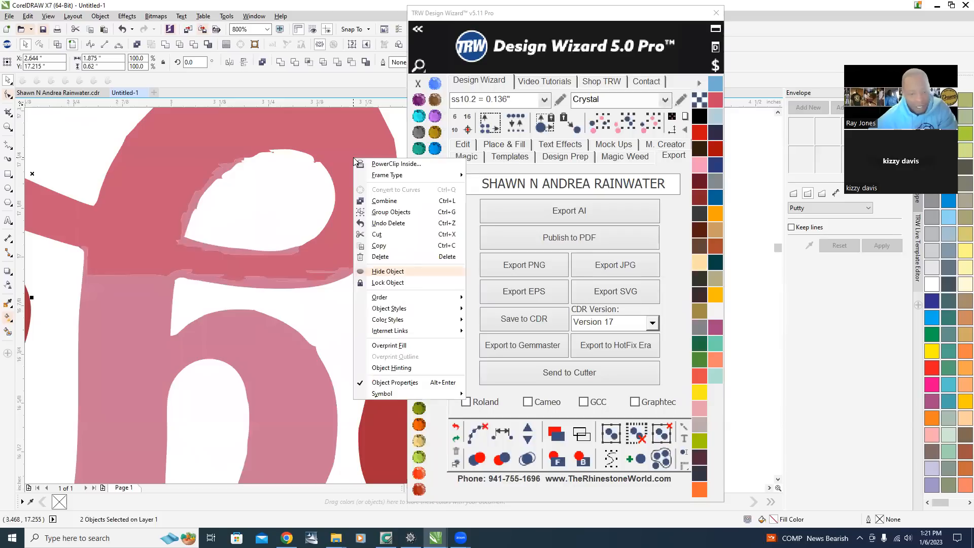
left_click(389, 199)
Combine the lighter pink lower part of the b with the swash shape.
scroll(243, 288, "down", 3)
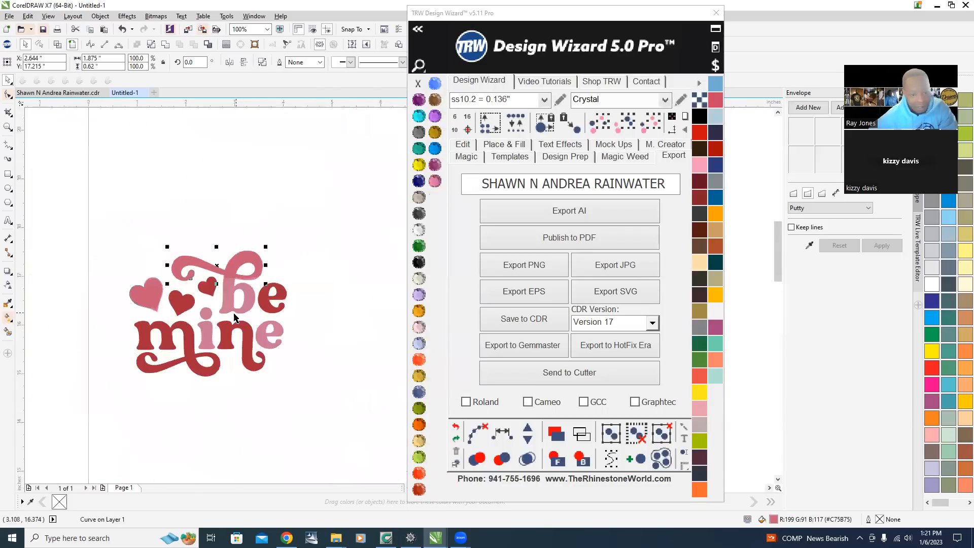
scroll(217, 239, "up", 2)
scroll(321, 332, "down", 2)
scroll(317, 328, "up", 2)
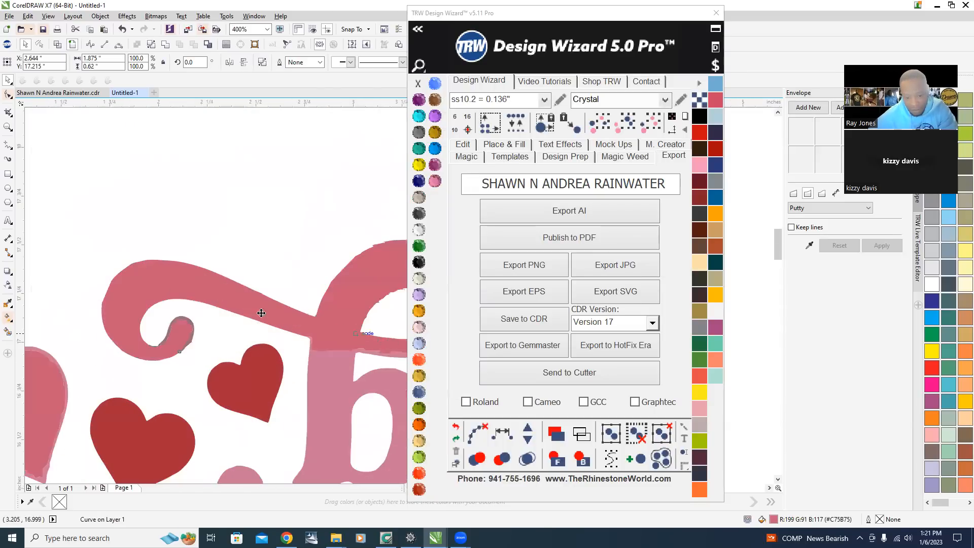
scroll(314, 324, "down", 2)
scroll(314, 323, "up", 3)
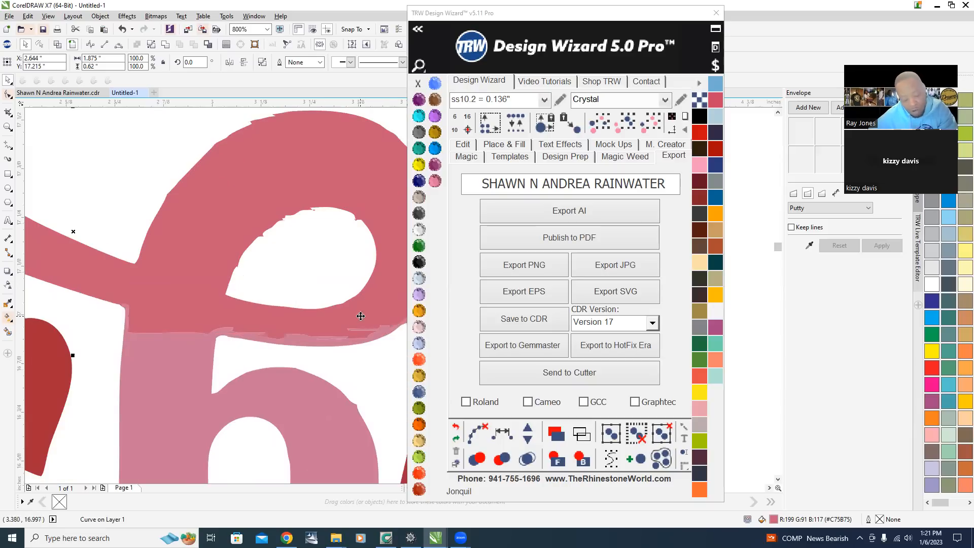
left_click(161, 394, "shift")
right_click(161, 394)
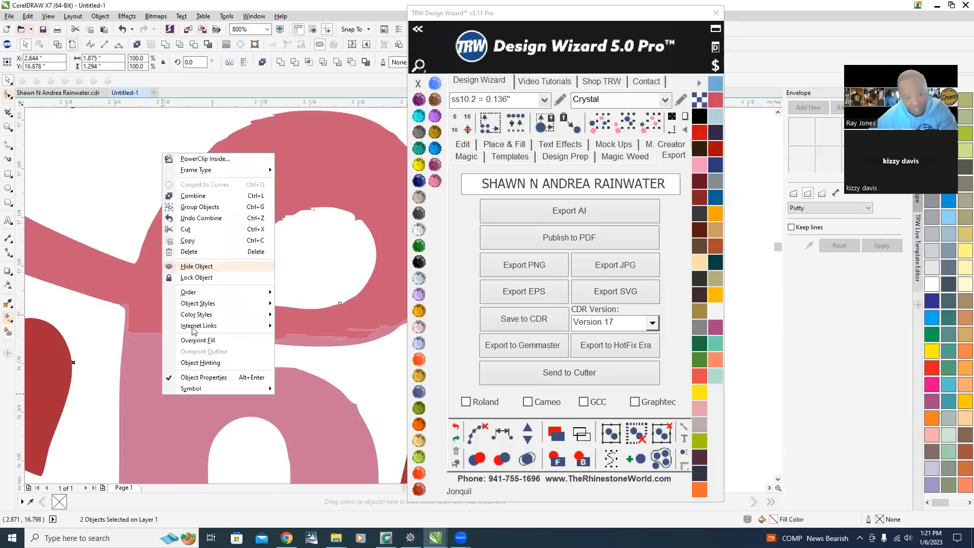
left_click(175, 196)
Combine the grayish fragment on the left swash curl with the pink swash shape.
scroll(207, 222, "down", 2)
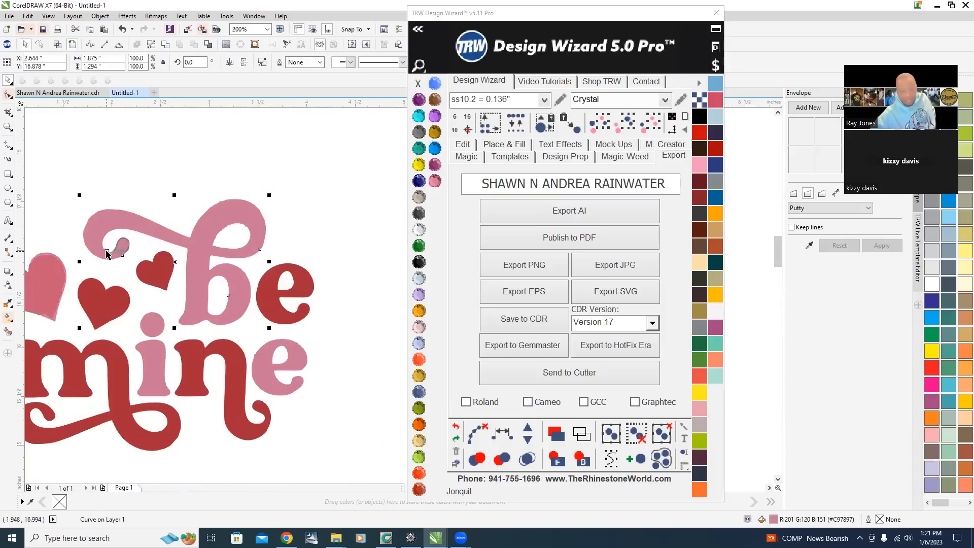
scroll(107, 250, "up", 4)
scroll(201, 211, "down", 2)
scroll(222, 177, "up", 1)
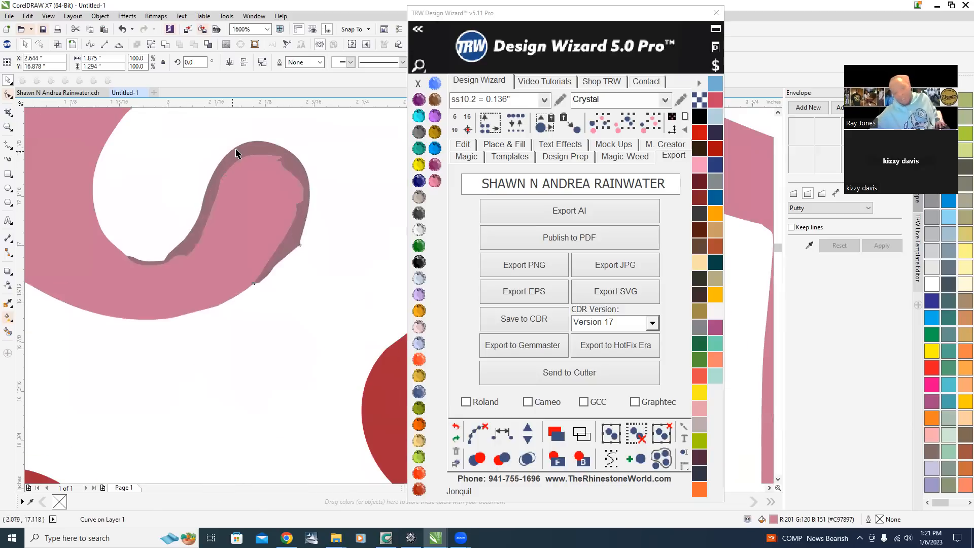
left_click(248, 148)
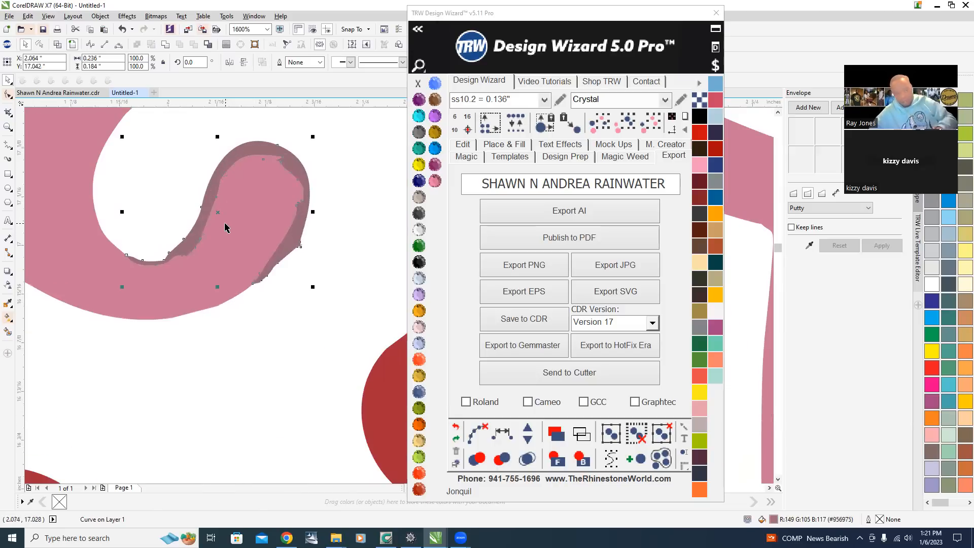
left_click(244, 251, "shift")
right_click(245, 250)
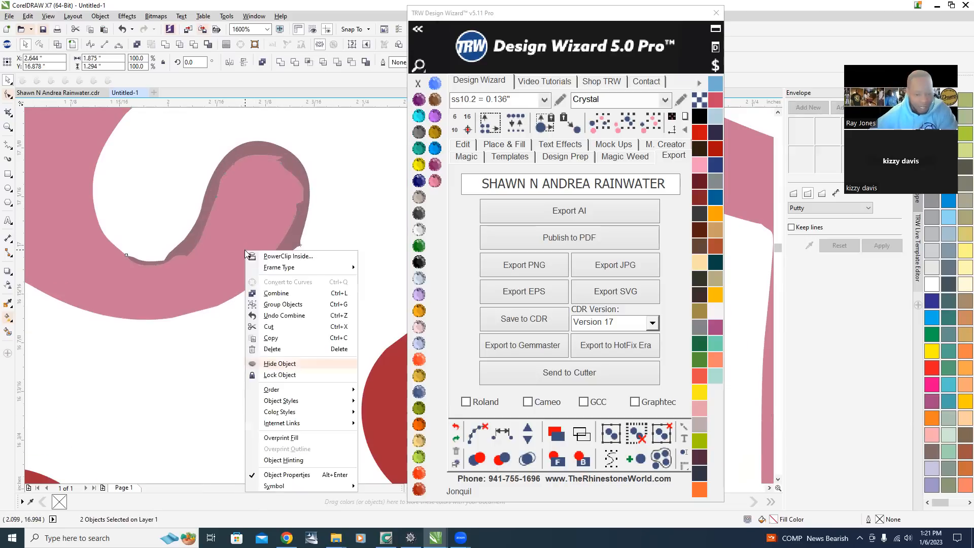
left_click(312, 295)
Switch to wireframe view and remove the overlapping inner outlines from the selected pink swash shape.
scroll(213, 254, "down", 3)
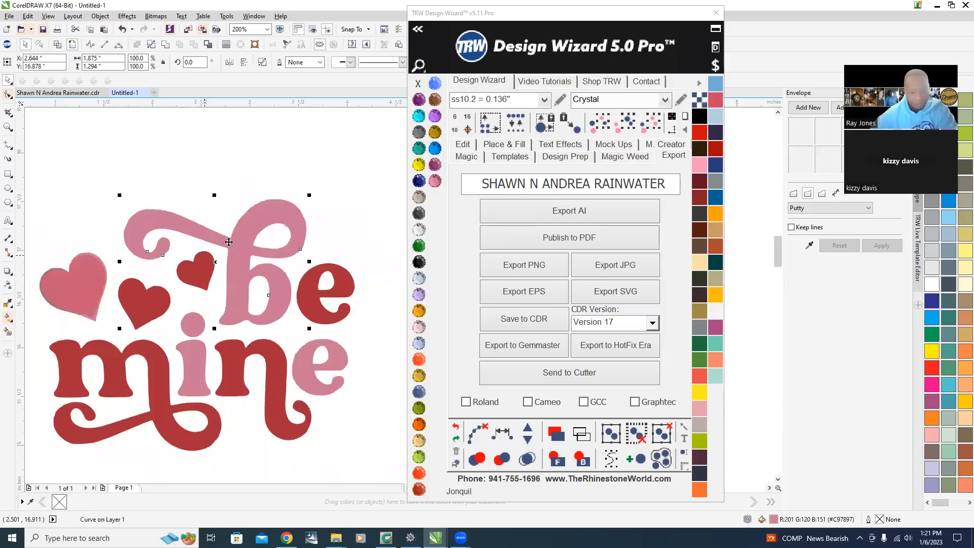
left_click(220, 186)
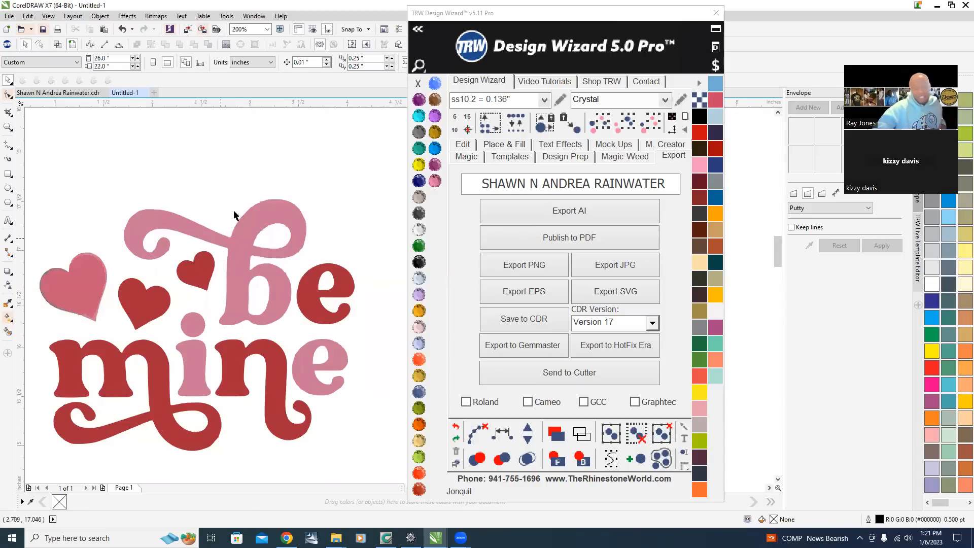
scroll(218, 234, "up", 1)
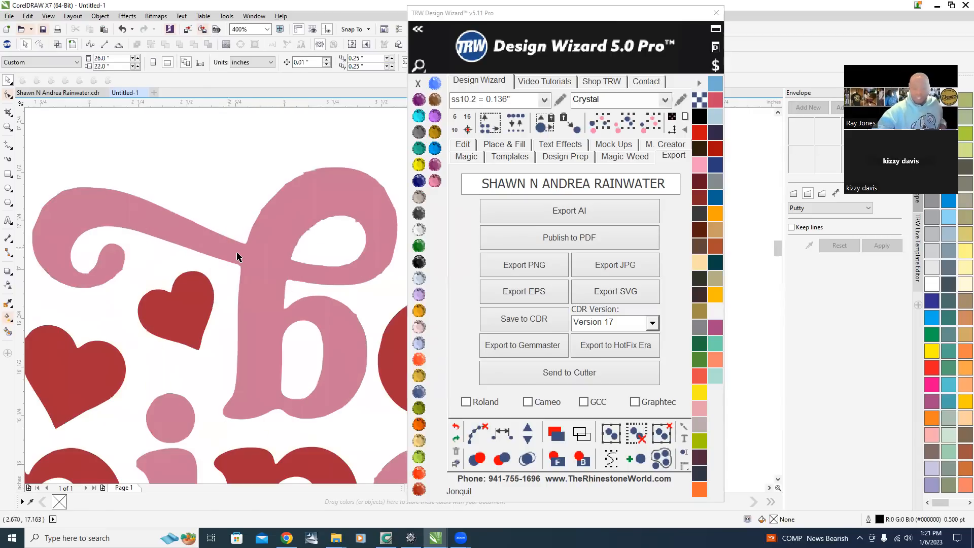
left_click(58, 44)
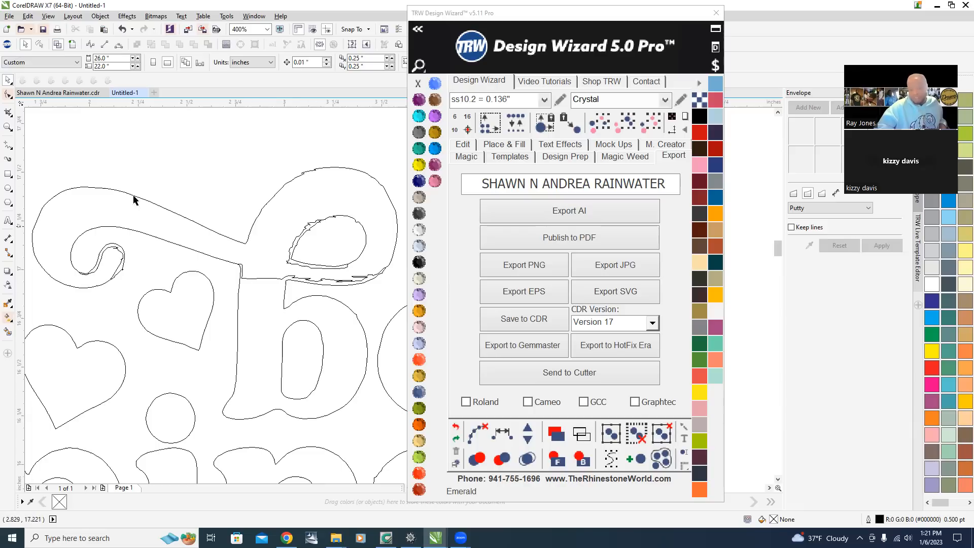
left_click(72, 45)
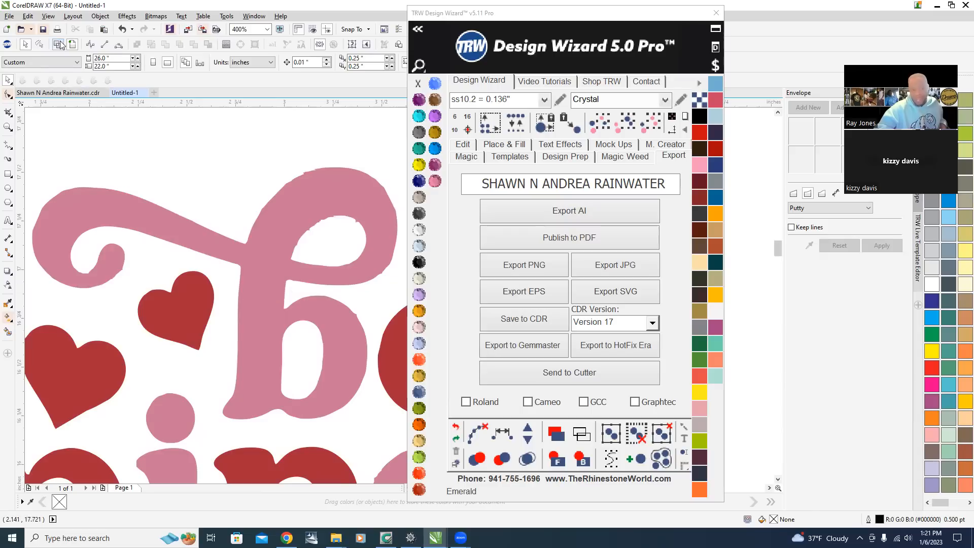
left_click(255, 287)
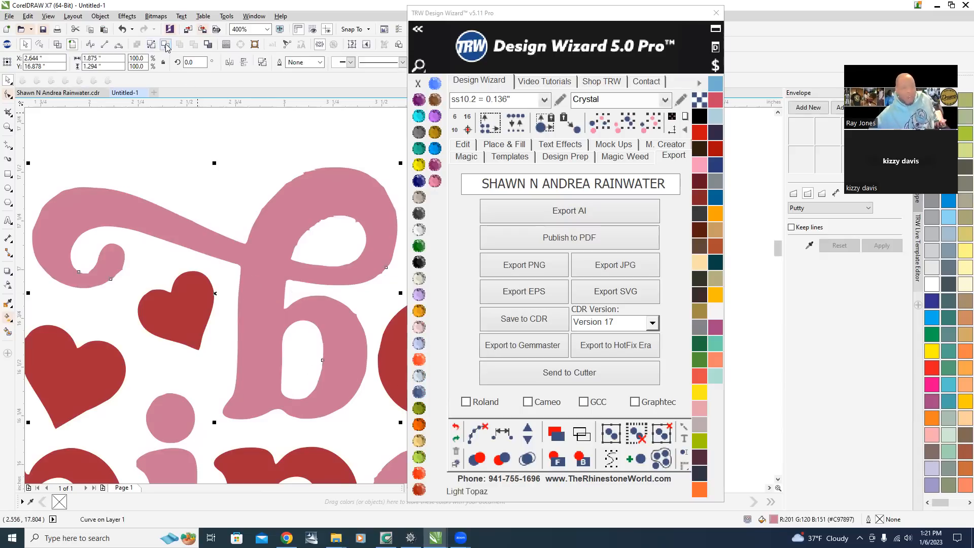
left_click(58, 45)
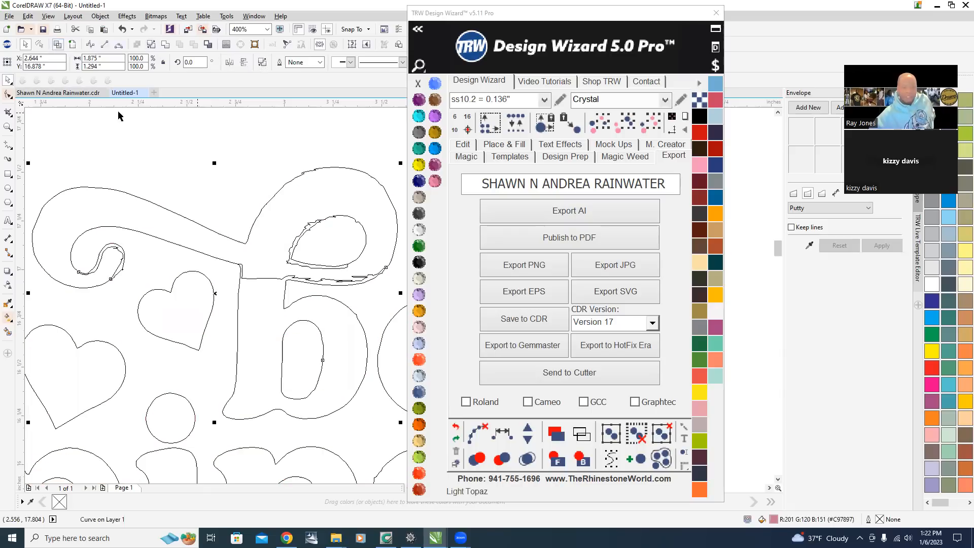
left_click(165, 45)
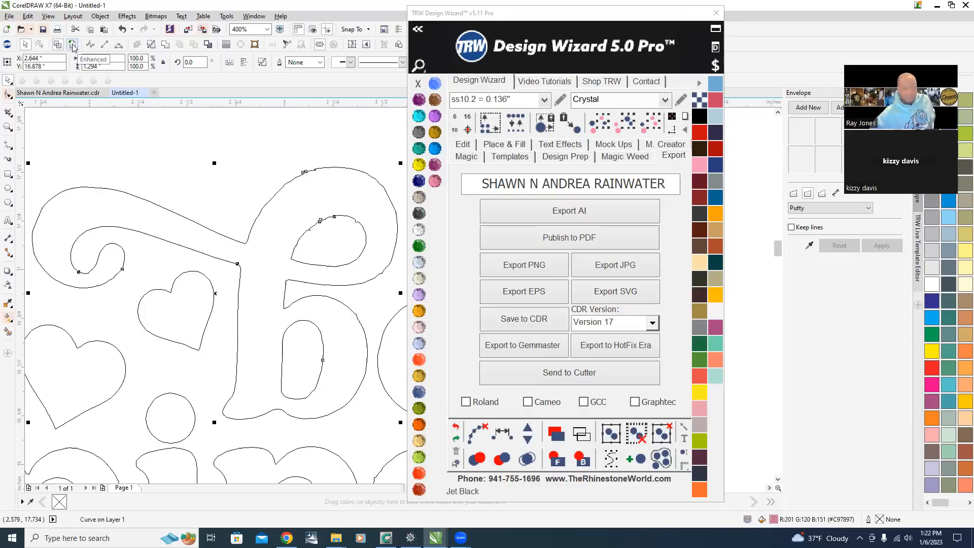
Return to enhanced view and inspect the traced design, zooming into the swash curl's edges.
scroll(218, 203, "down", 2)
scroll(243, 229, "up", 1)
scroll(243, 230, "down", 1)
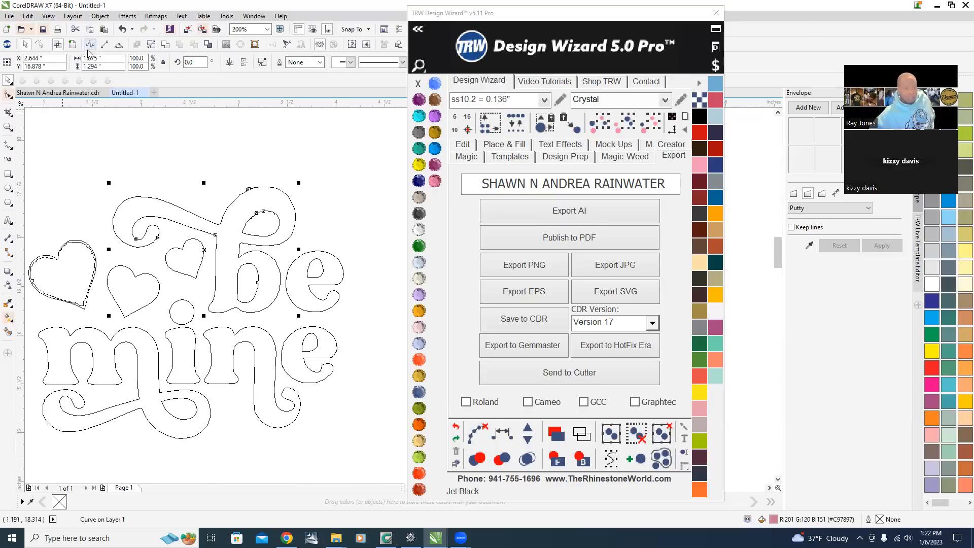
left_click(72, 45)
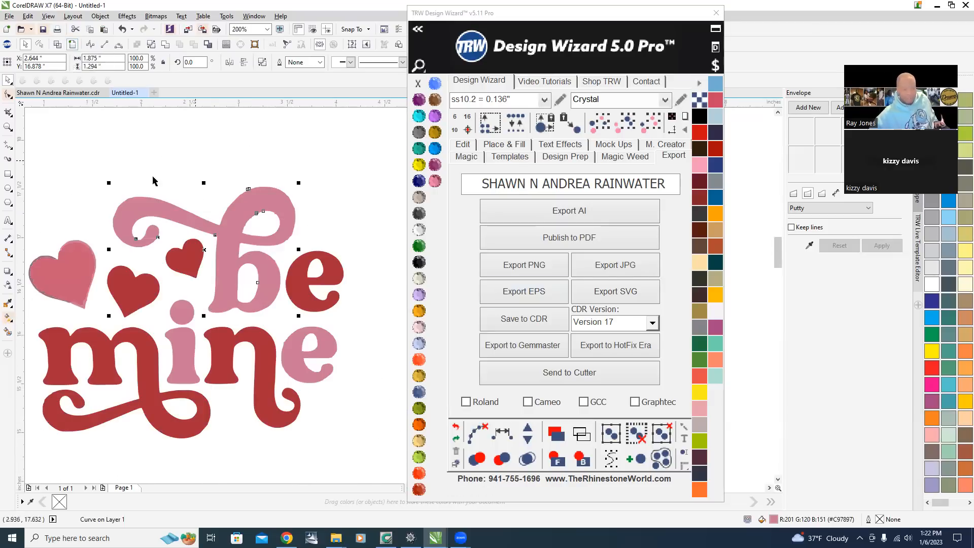
scroll(345, 338, "down", 1)
left_click(292, 240)
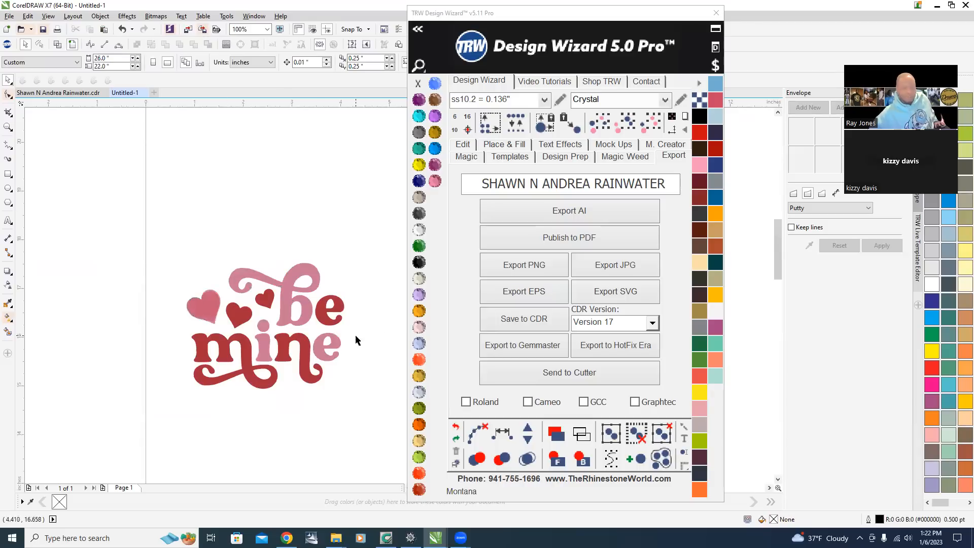
scroll(304, 327, "up", 2)
scroll(343, 275, "down", 1)
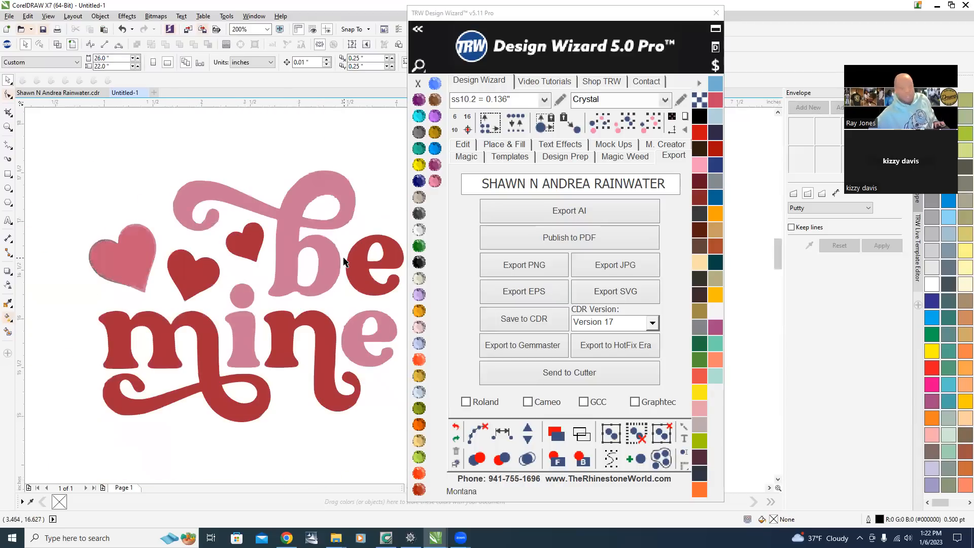
scroll(297, 240, "up", 1)
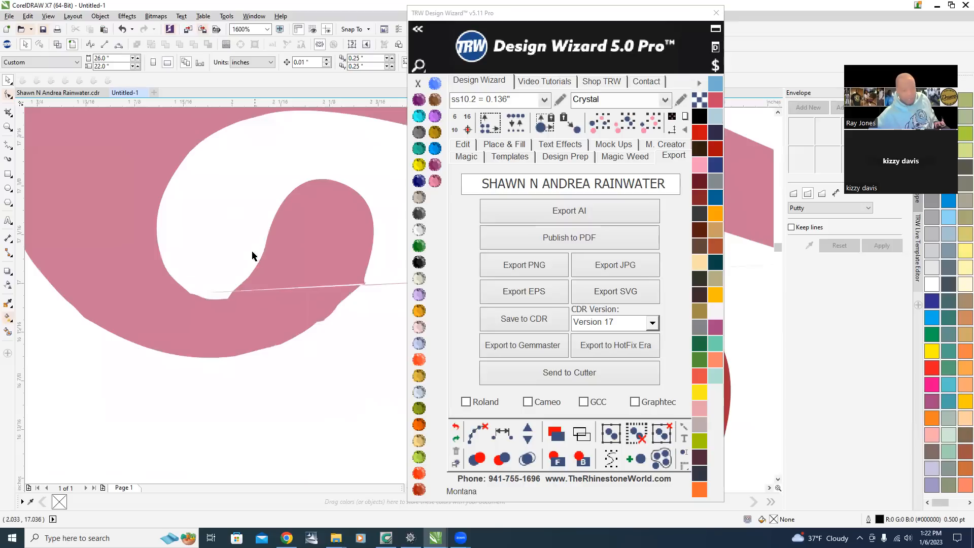
scroll(257, 259, "down", 2)
scroll(195, 233, "up", 2)
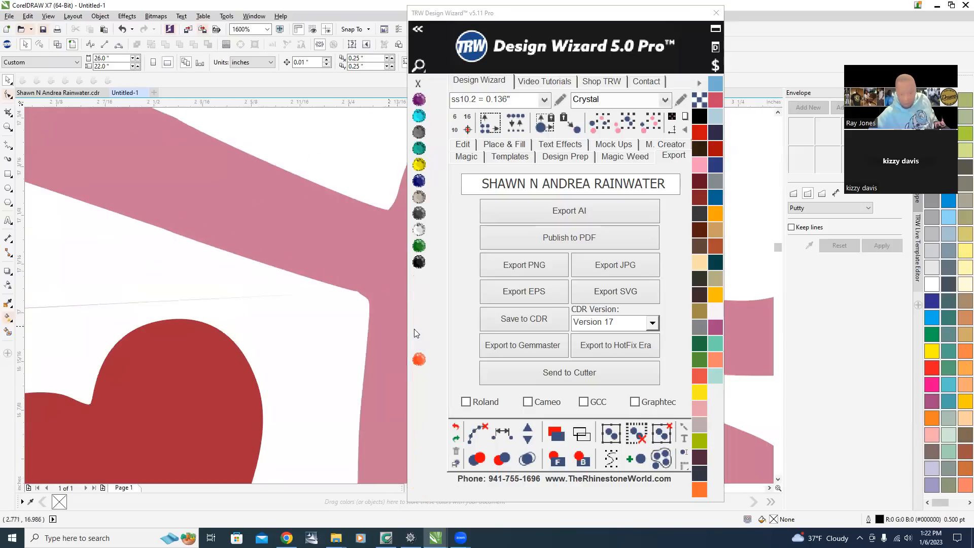
scroll(242, 311, "down", 1)
scroll(154, 321, "down", 1)
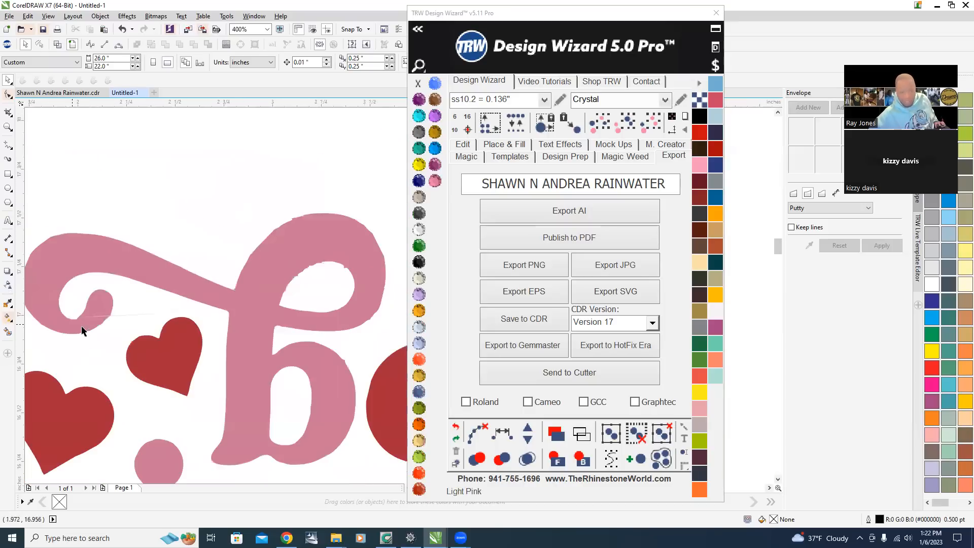
scroll(73, 327, "up", 3)
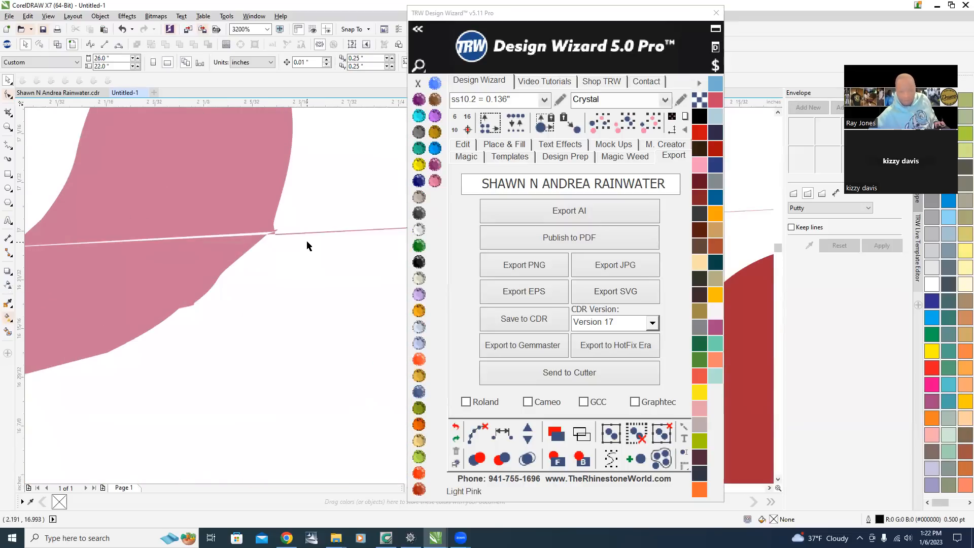
scroll(262, 300, "down", 2)
Undo the last process with the Design Wizard undo and deselect the design.
left_click(455, 426)
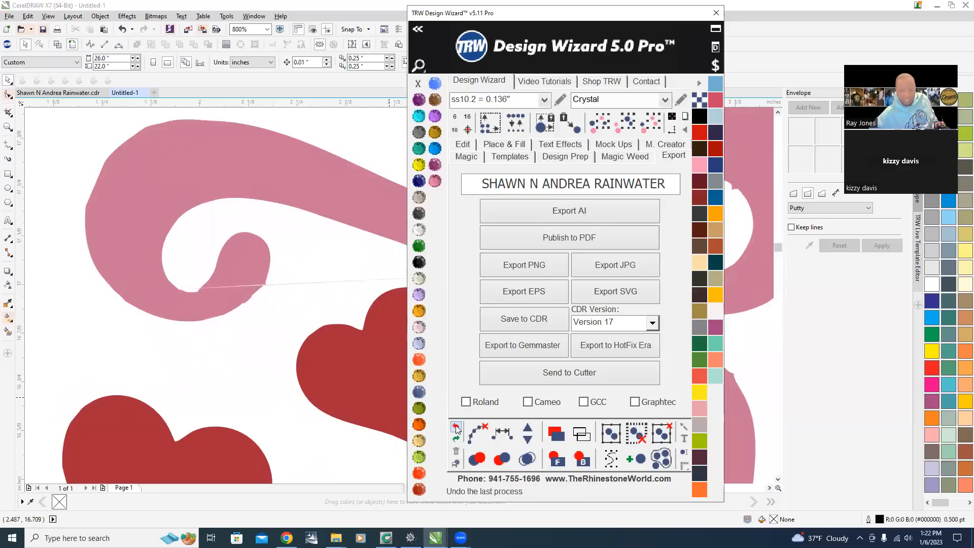
scroll(164, 294, "down", 2)
left_click(264, 227)
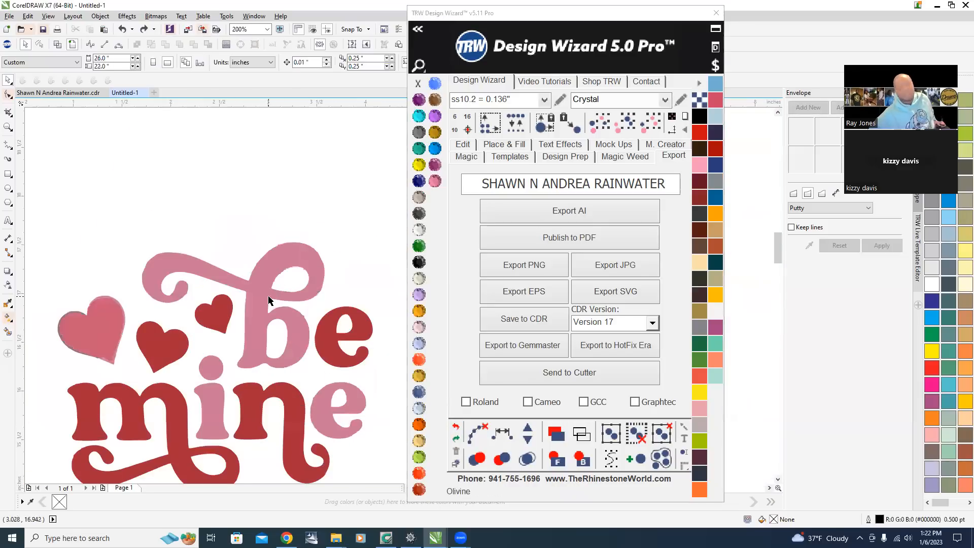
scroll(250, 375, "up", 1)
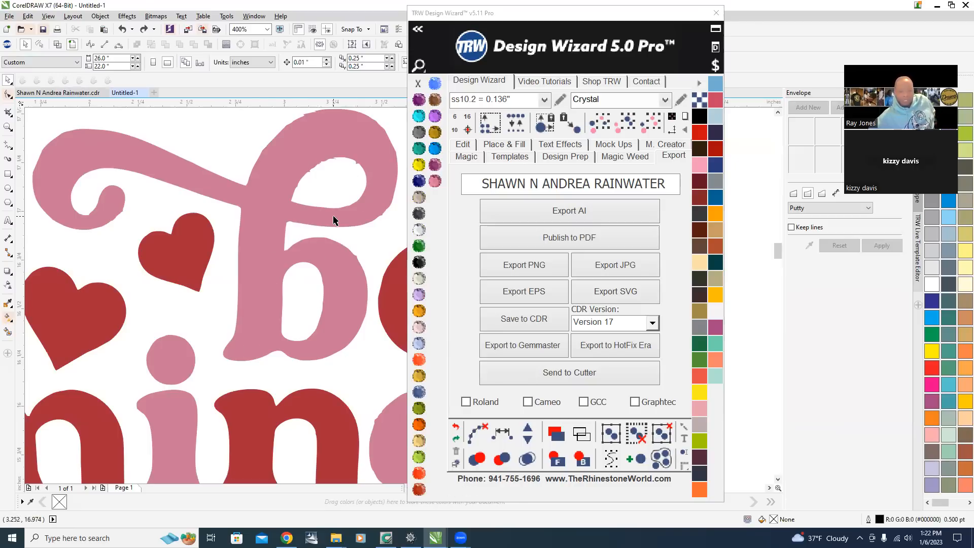
Switch to wireframe view and inspect the swash and letter outlines up close.
left_click(57, 47)
scroll(245, 229, "down", 1)
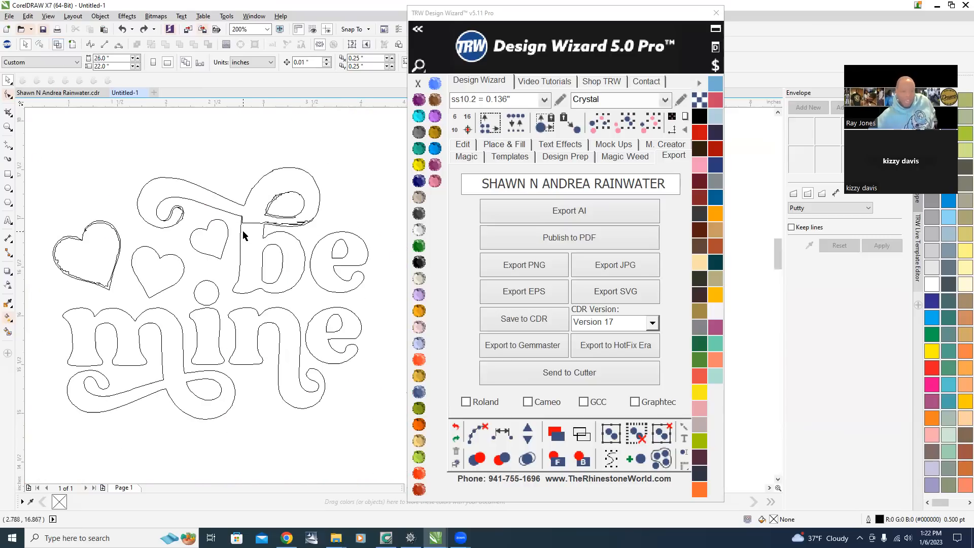
scroll(246, 201, "up", 2)
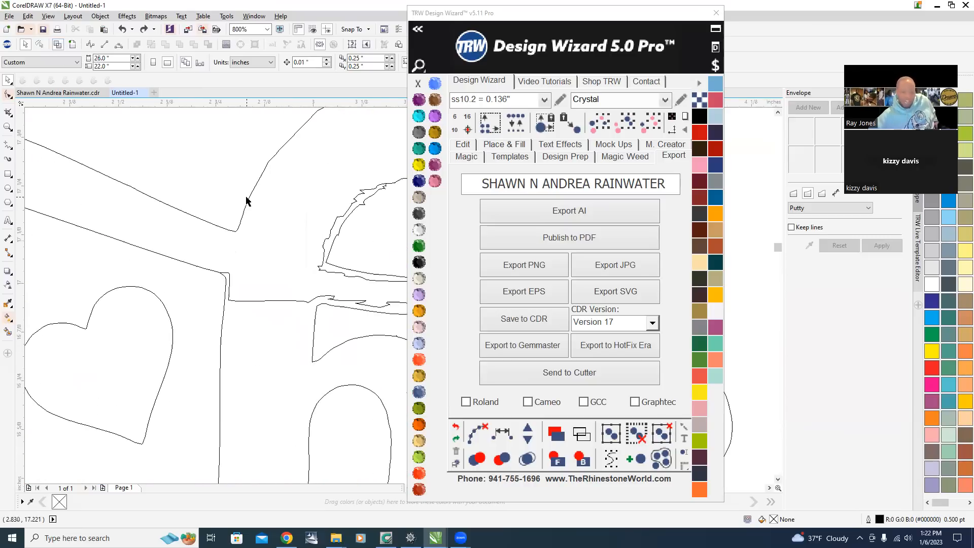
scroll(246, 200, "down", 1)
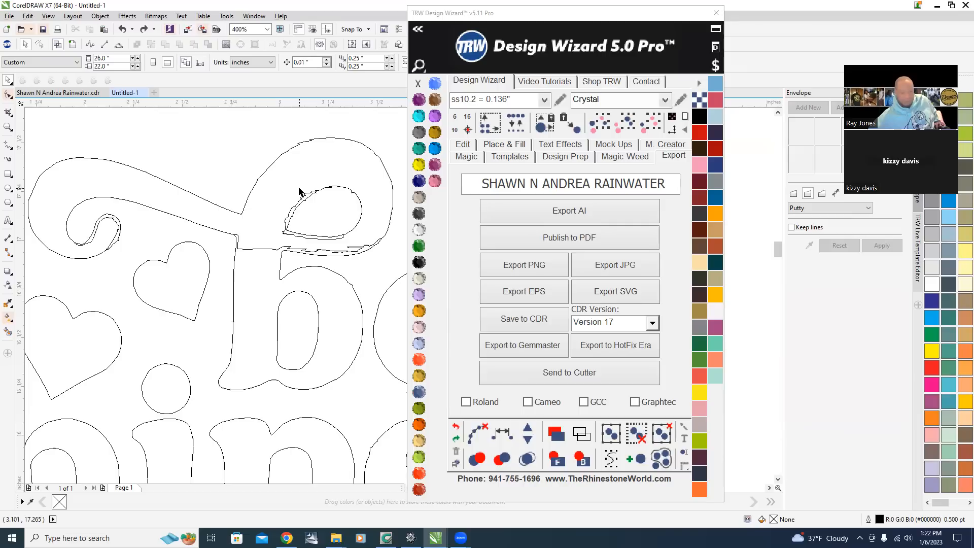
Return to enhanced view, select the pink swash shape and fill it Amethyst.
left_click(72, 44)
scroll(239, 224, "down", 2)
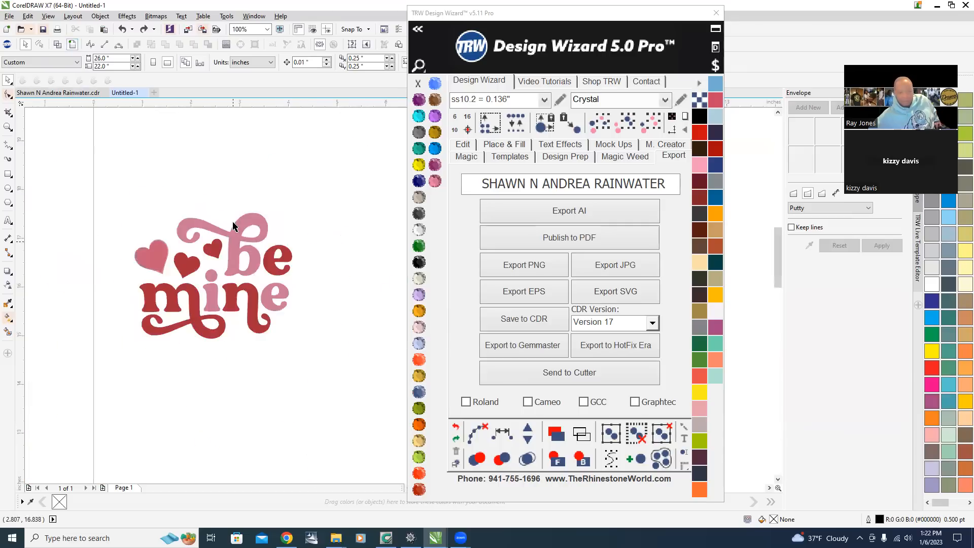
scroll(249, 248, "up", 2)
left_click(272, 208)
scroll(317, 190, "down", 2)
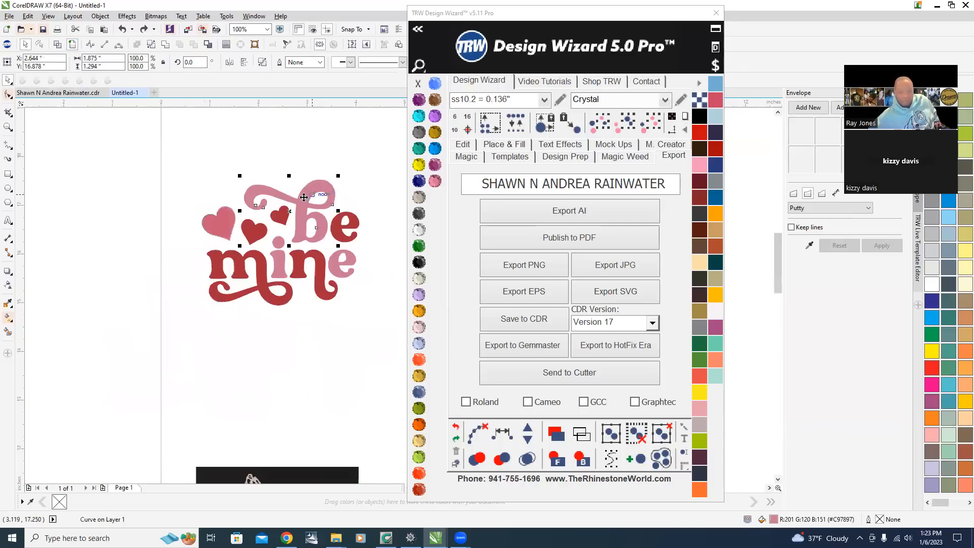
scroll(317, 190, "up", 2)
left_click(419, 102)
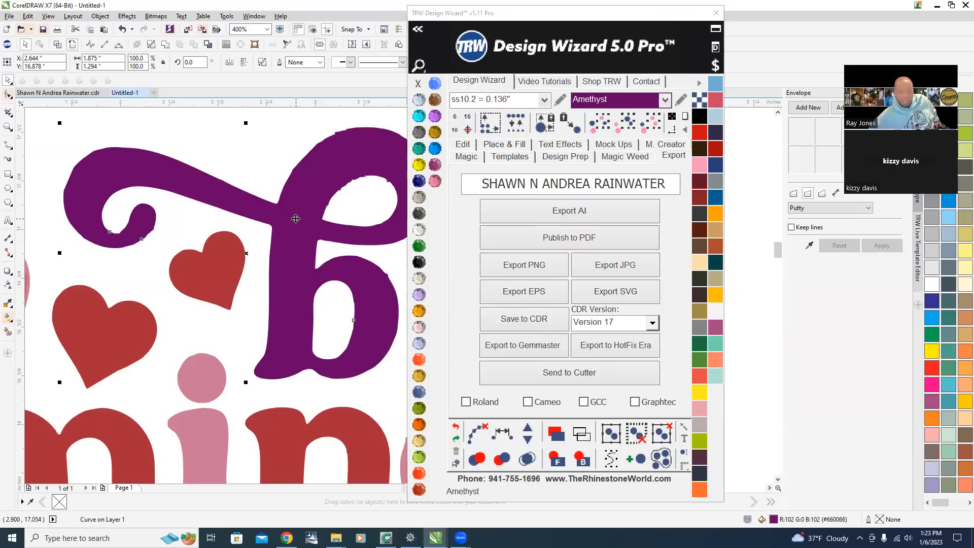
right_click(297, 220)
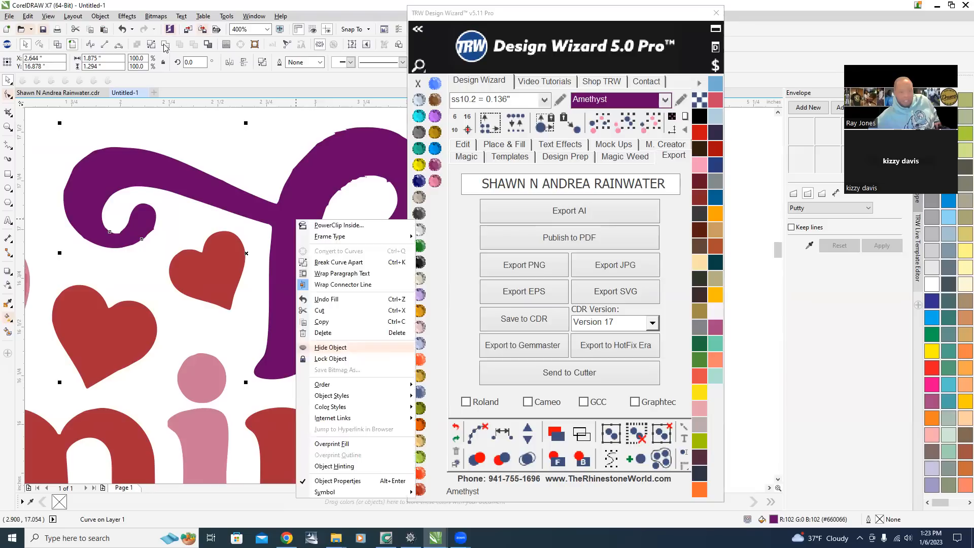
key("Escape")
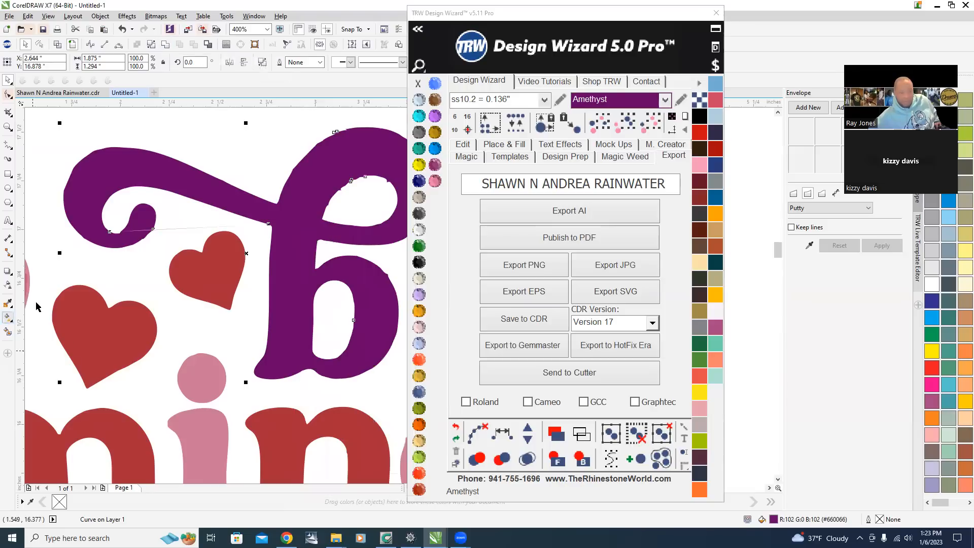
scroll(121, 275, "up", 2)
scroll(208, 384, "down", 2)
scroll(242, 363, "up", 1)
scroll(238, 355, "down", 2)
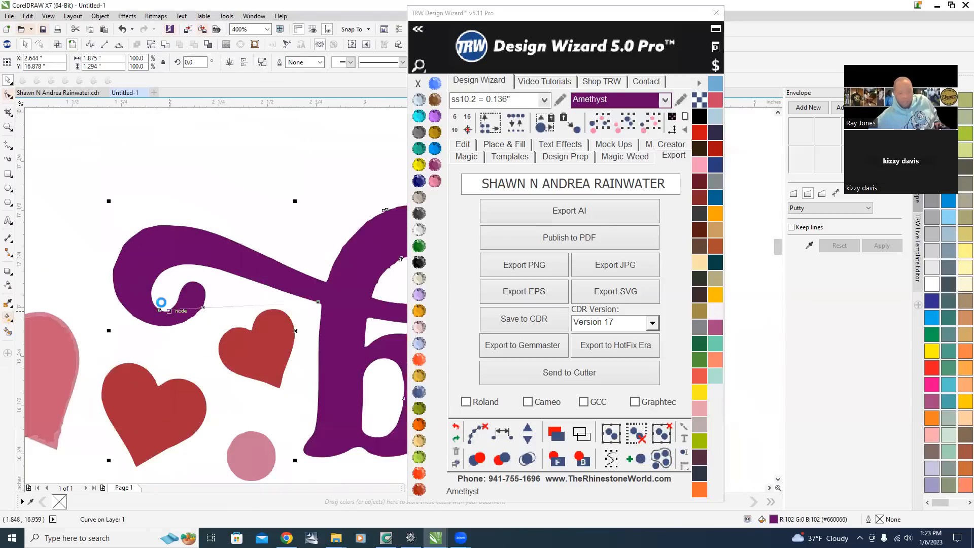
left_click(455, 427)
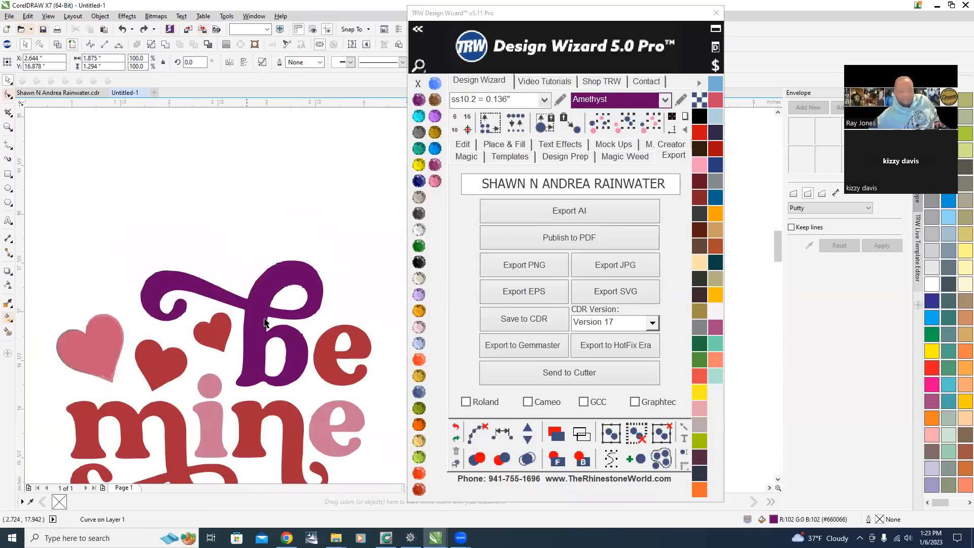
scroll(291, 355, "up", 1)
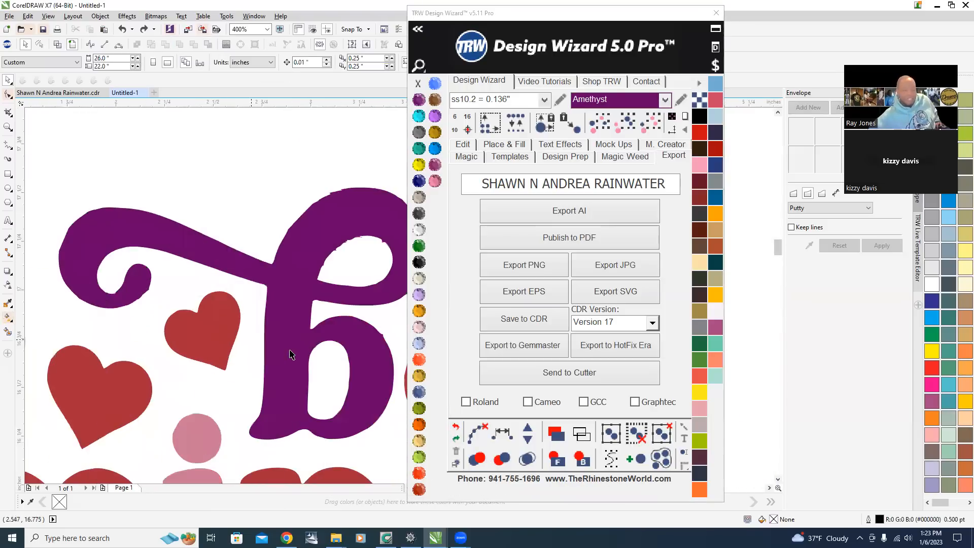
Use the Smart Fill tool to create a new filled shape covering the swash and the letter b.
left_click(7, 332)
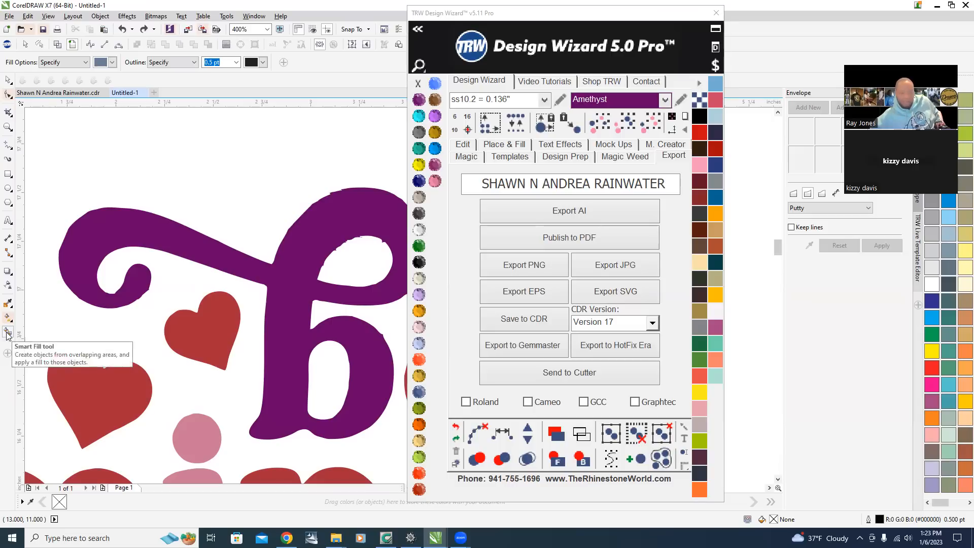
left_click(91, 248)
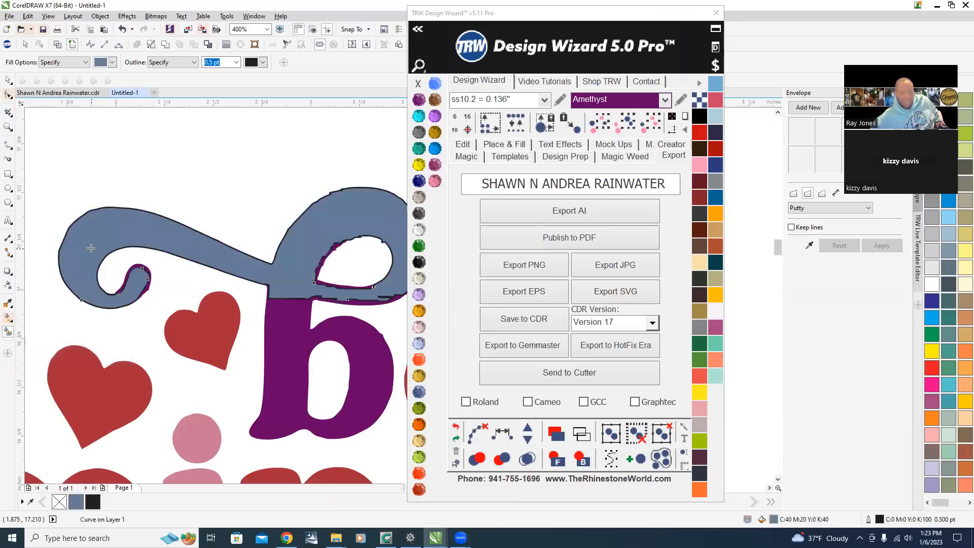
left_click(288, 359)
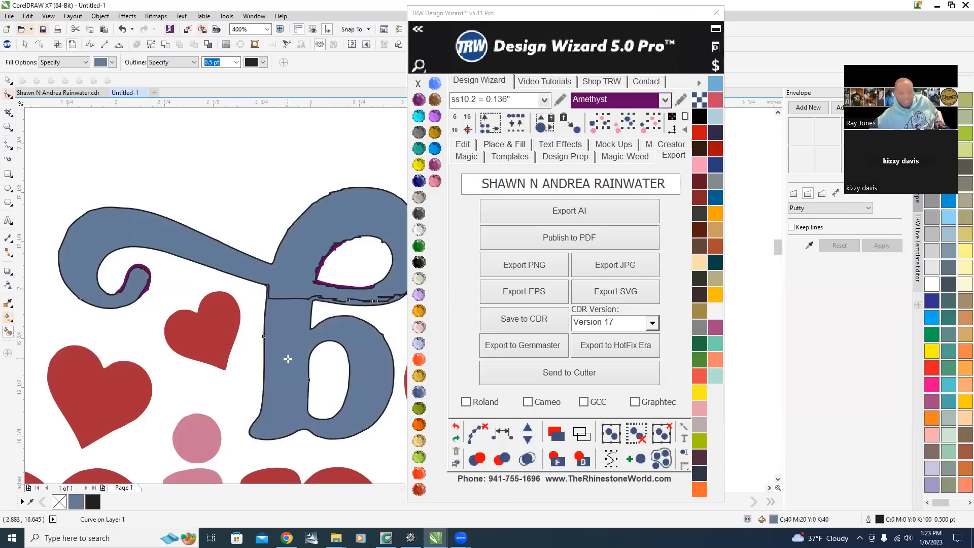
Zoom in to examine the edges of the new smart-fill shape around the swash and b.
scroll(363, 301, "up", 2)
scroll(304, 284, "down", 1)
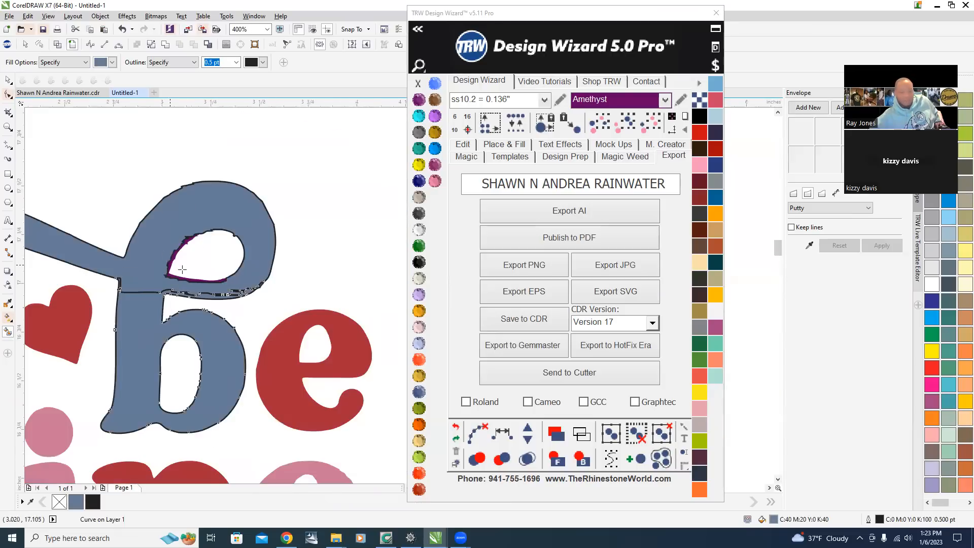
scroll(182, 239, "up", 1)
left_click(337, 278)
scroll(338, 281, "down", 1)
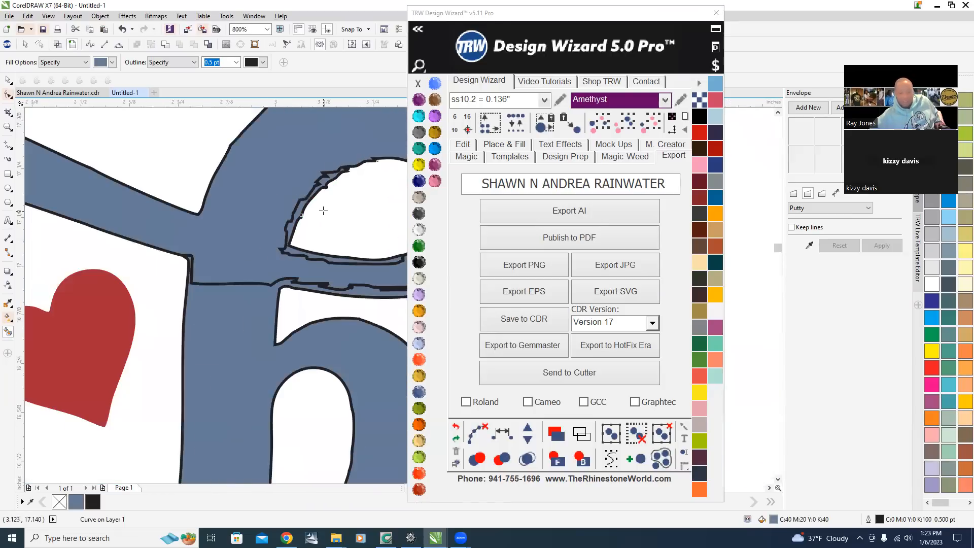
scroll(339, 288, "down", 1)
scroll(21, 248, "up", 4)
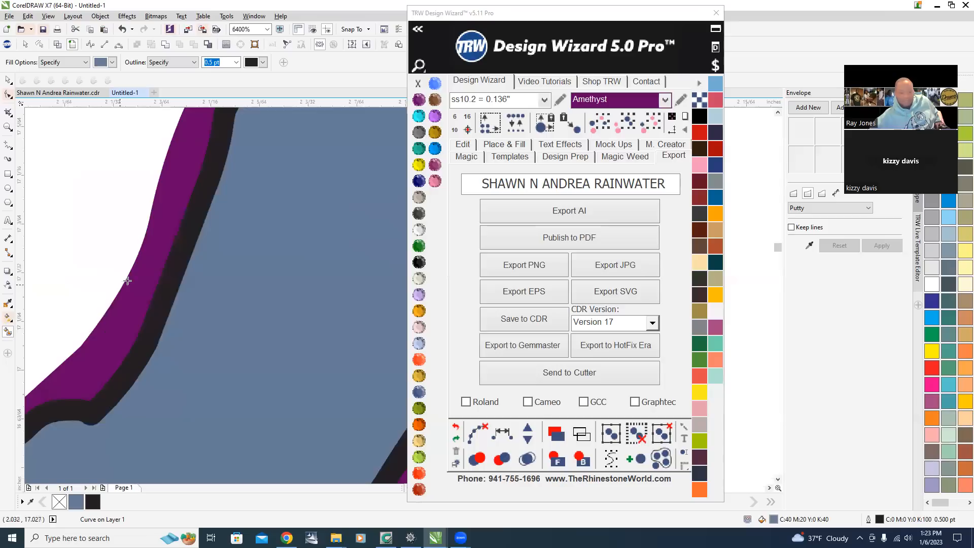
scroll(145, 273, "down", 4)
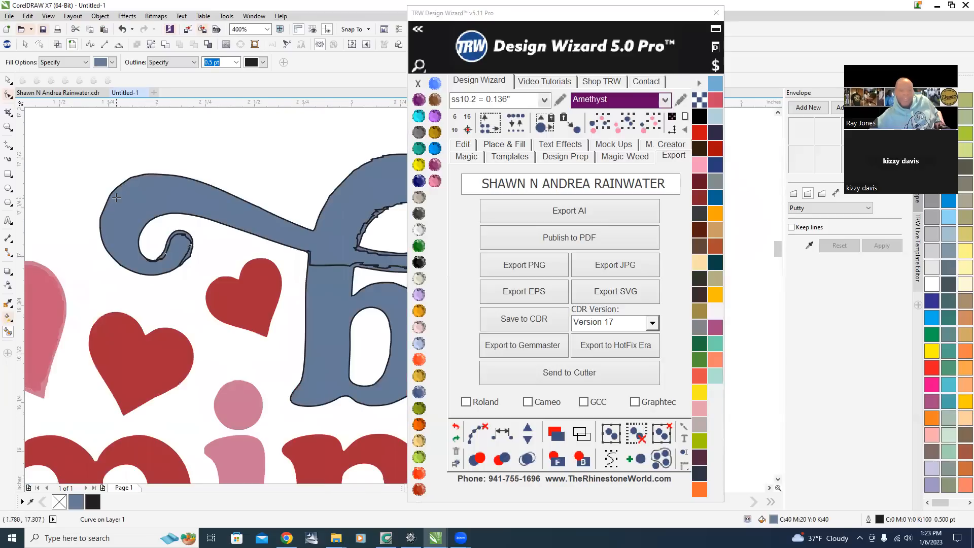
scroll(116, 197, "down", 1)
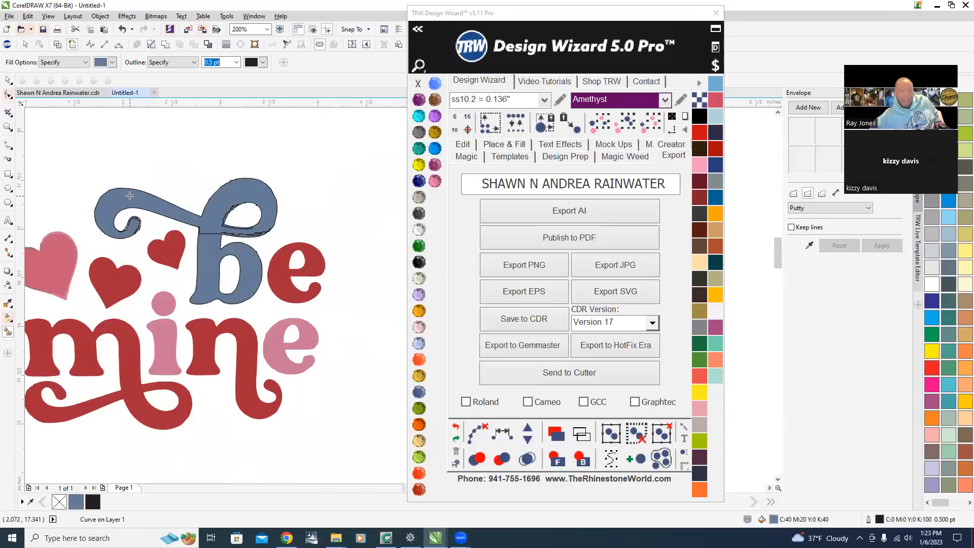
Select the new smart-fill shape and send it behind the Amethyst original.
left_click(624, 126)
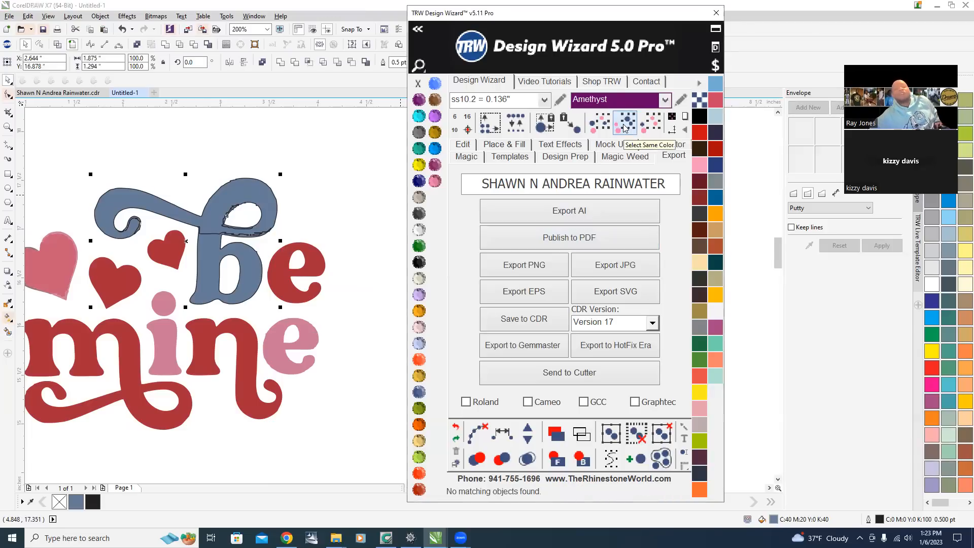
left_click(166, 45)
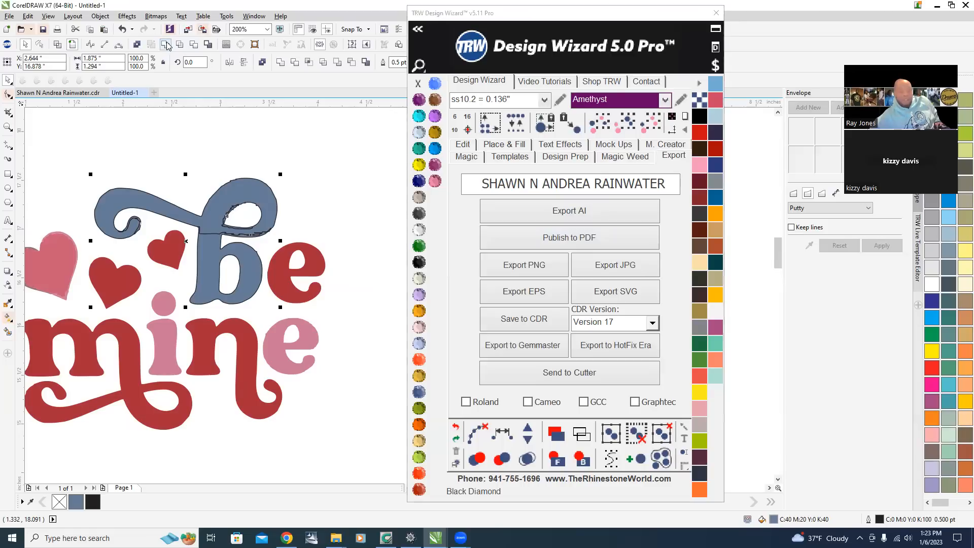
scroll(188, 259, "up", 2)
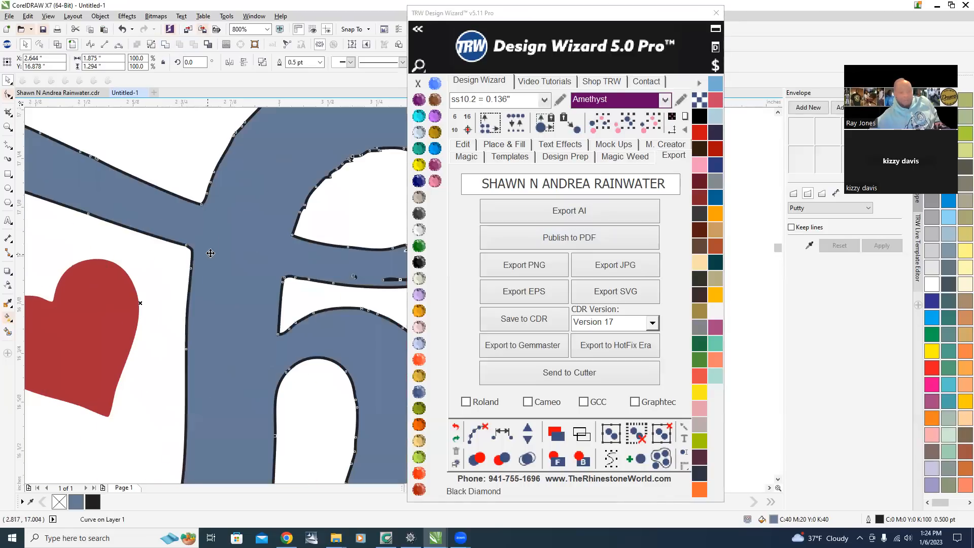
scroll(187, 259, "down", 1)
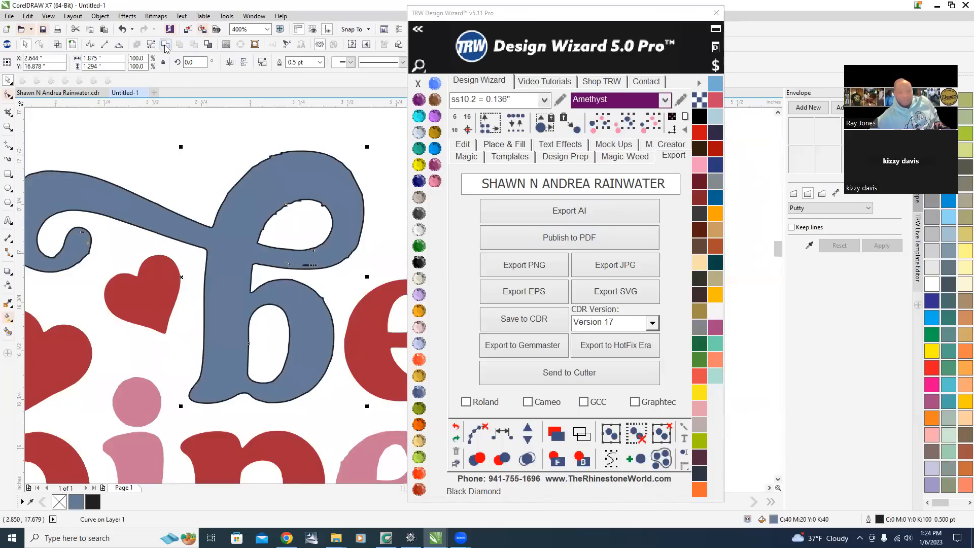
scroll(276, 223, "up", 1)
scroll(283, 276, "down", 2)
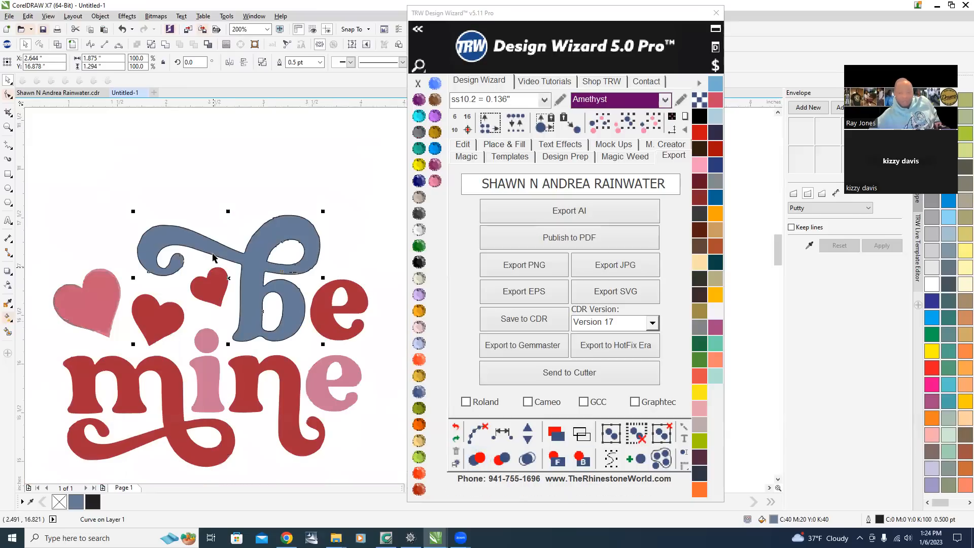
left_click(581, 459)
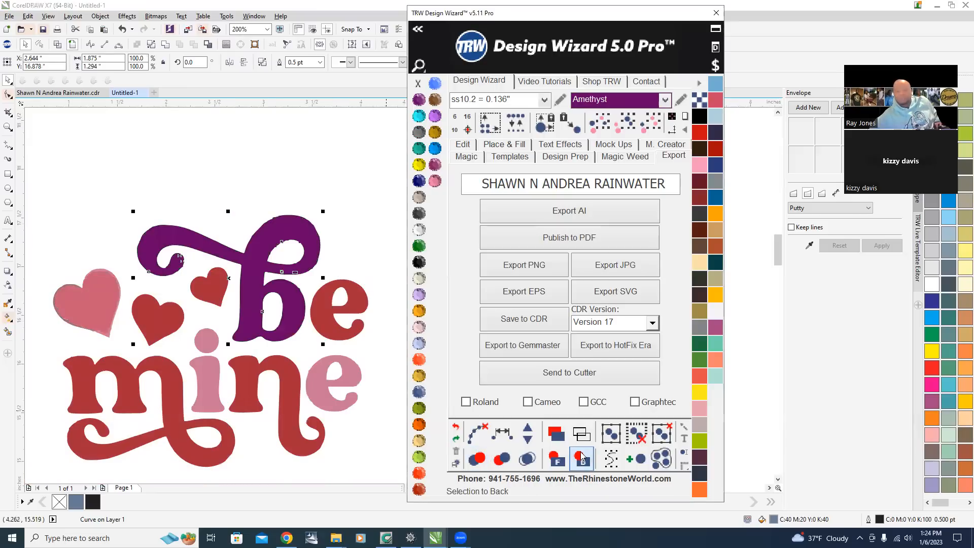
Select the Amethyst original swash shape and delete it.
left_click(262, 174)
left_click(249, 261)
key("Delete")
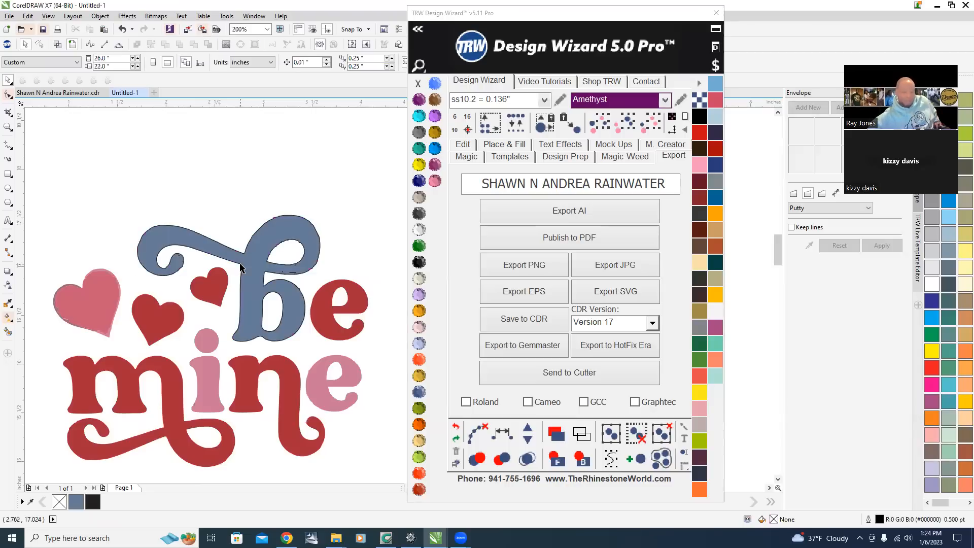
Zoom in to check the edges of the remaining swash shape.
scroll(299, 264, "up", 3)
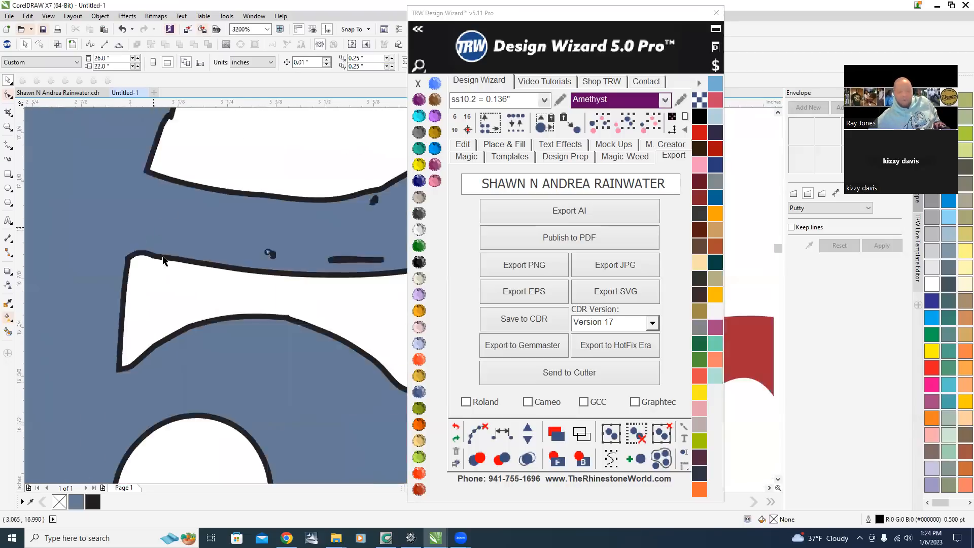
scroll(155, 185, "down", 3)
scroll(153, 213, "up", 2)
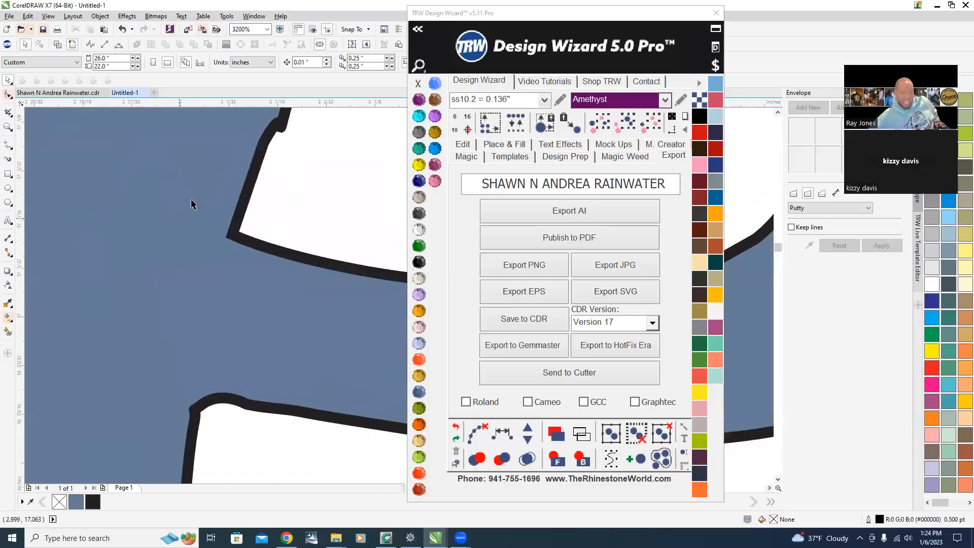
scroll(259, 179, "down", 2)
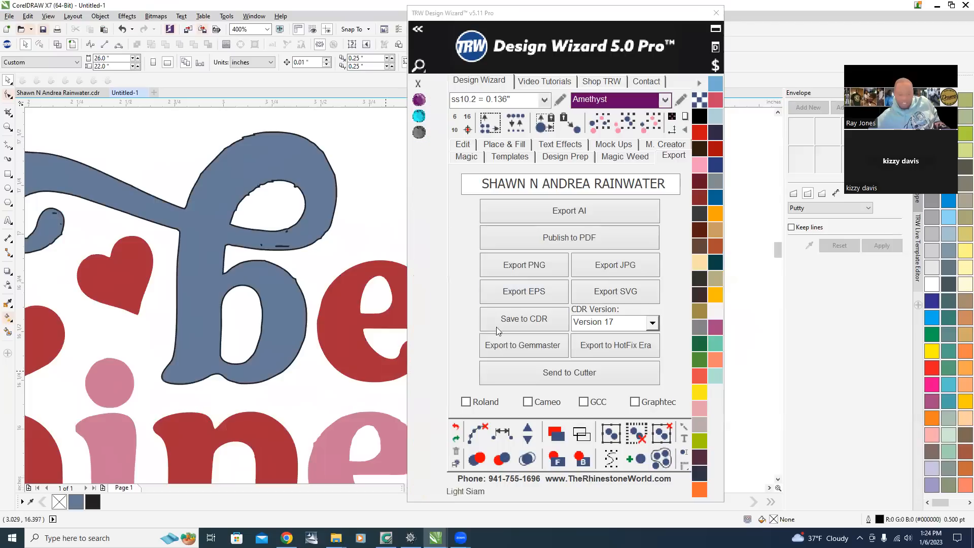
scroll(314, 304, "down", 3)
scroll(308, 272, "up", 3)
scroll(383, 243, "up", 1)
scroll(383, 243, "down", 2)
Fill the new swash shape with TRW Pink and remove its outline.
left_click(320, 226)
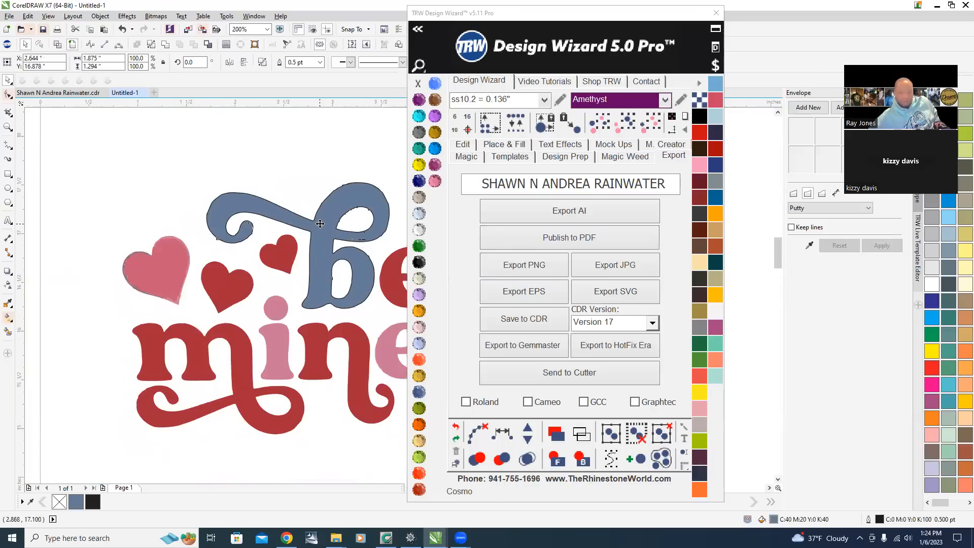
left_click(434, 181)
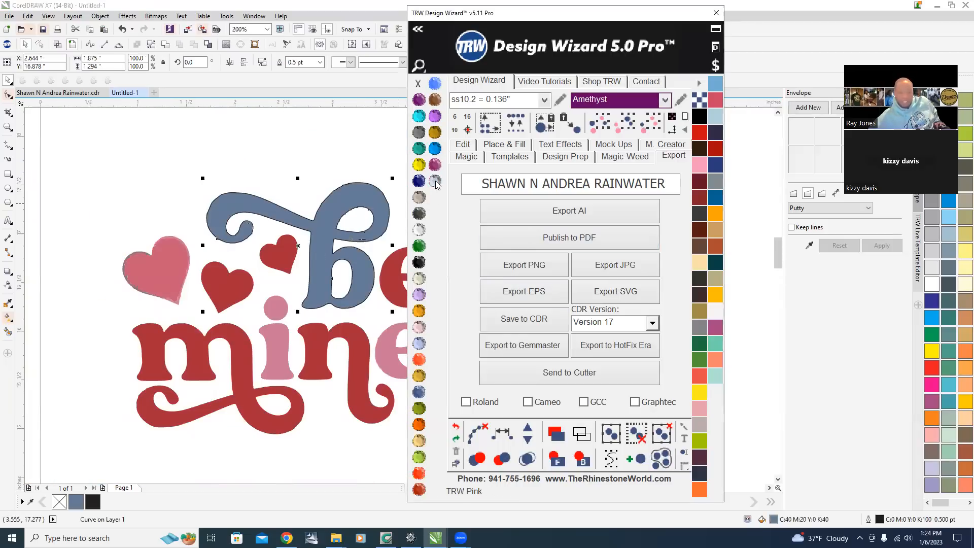
right_click(418, 86)
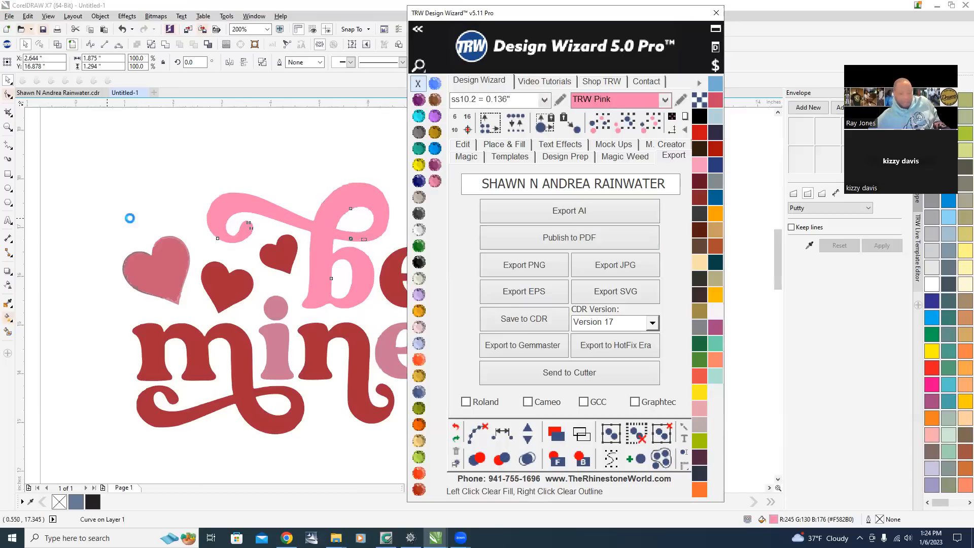
Select the i's stem and dot and the letter e, fill them TRW Pink, then deselect.
scroll(130, 218, "down", 2)
scroll(138, 249, "up", 2)
left_click(217, 261)
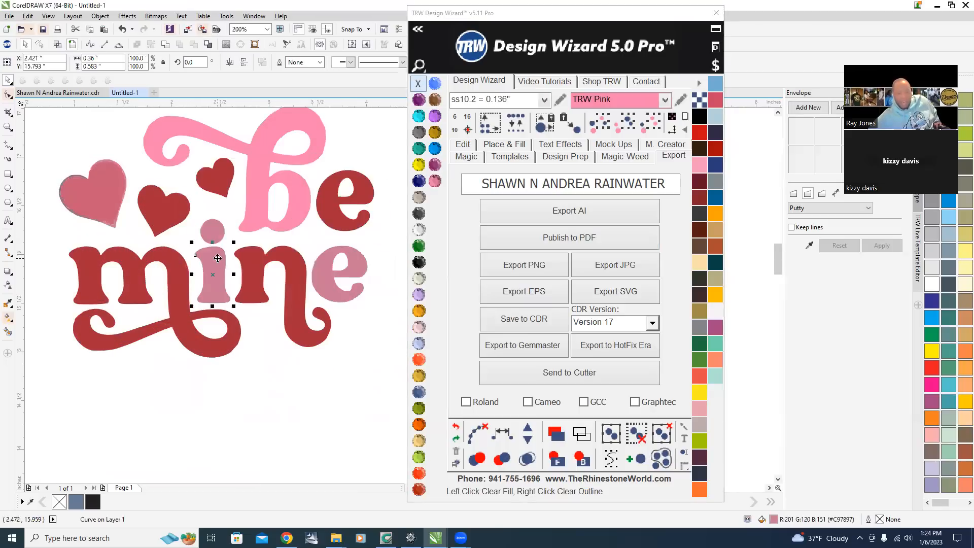
left_click(319, 268, "shift")
left_click(216, 234, "shift")
left_click(435, 181)
scroll(388, 274, "down", 2)
left_click(321, 339)
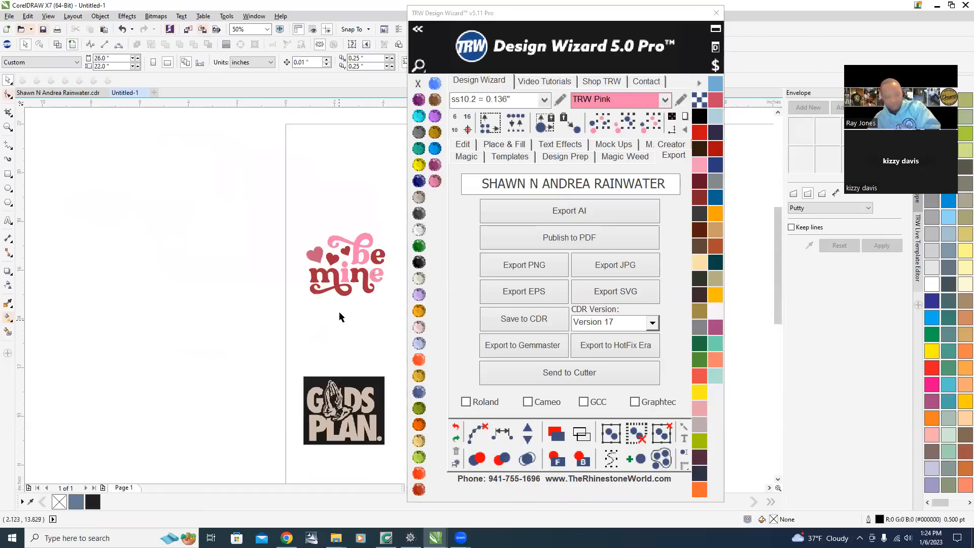
scroll(361, 269, "up", 2)
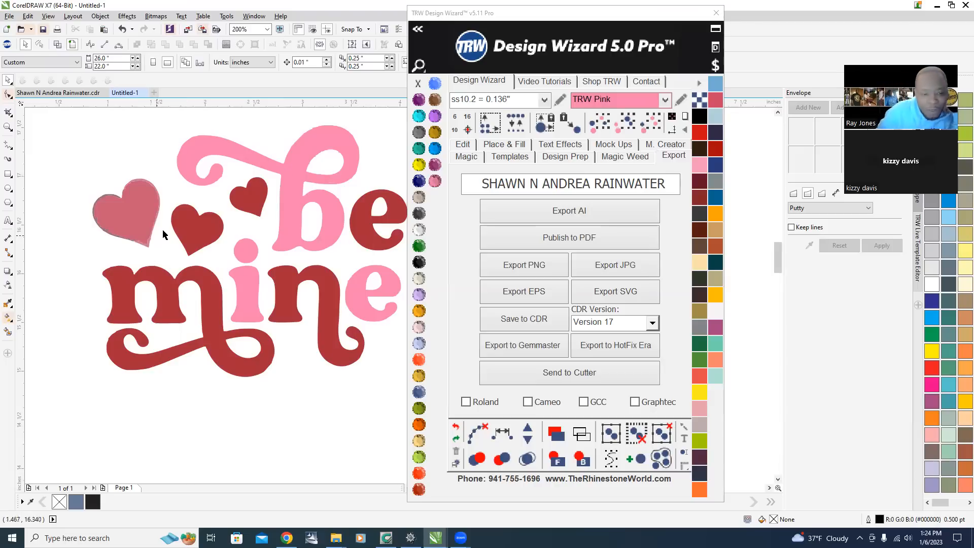
Zoom in on the large heart and weld its overlapping pieces into one shape.
scroll(162, 233, "down", 1)
scroll(152, 223, "up", 1)
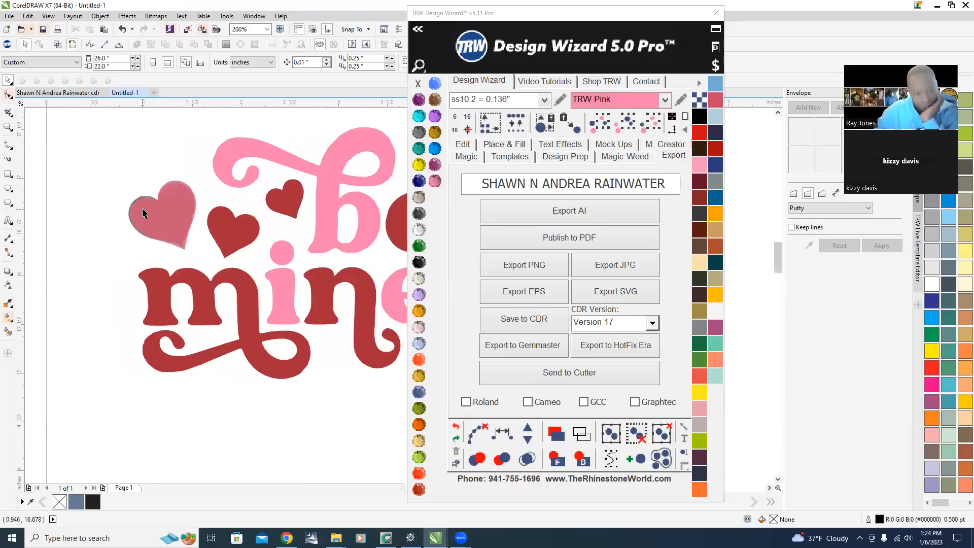
scroll(147, 187, "up", 2)
scroll(186, 222, "down", 1)
scroll(212, 166, "up", 1)
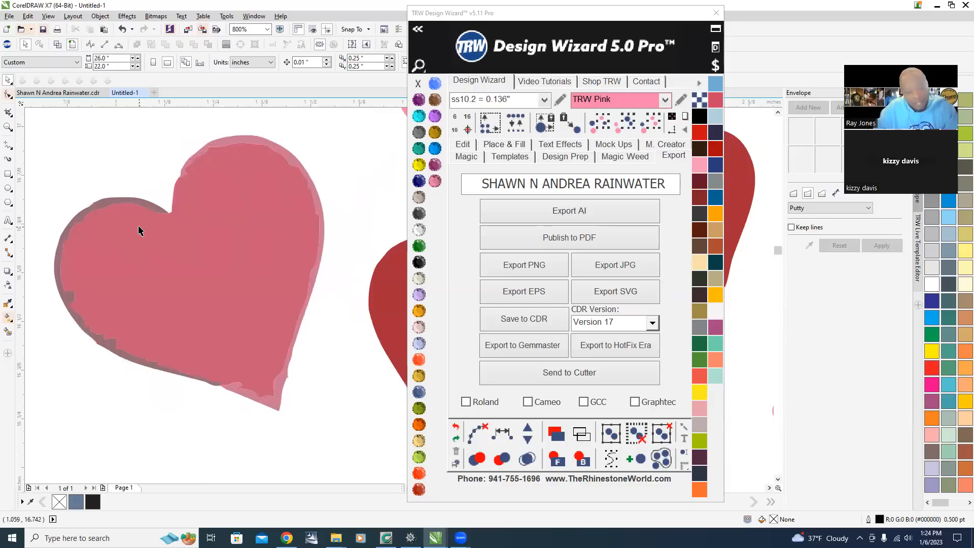
left_click(123, 200)
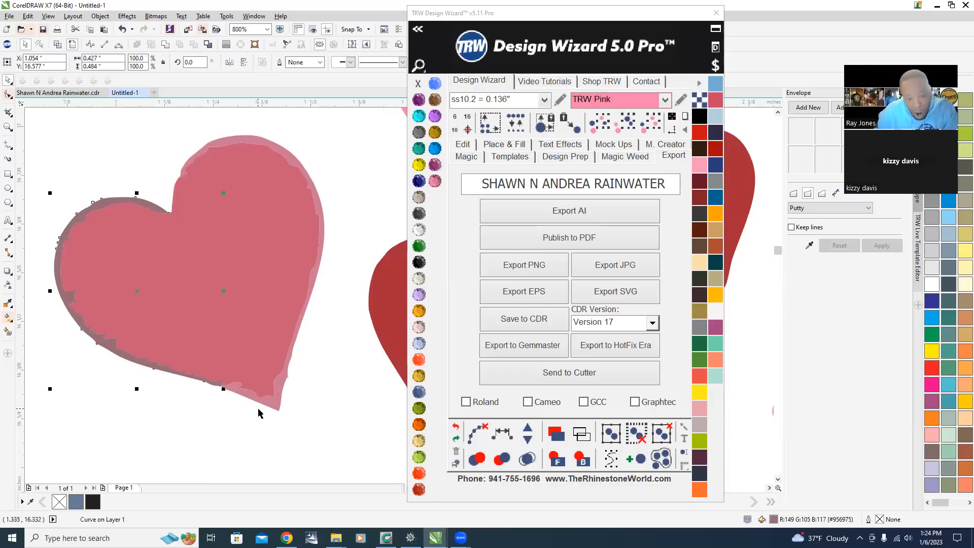
left_click(275, 404, "shift")
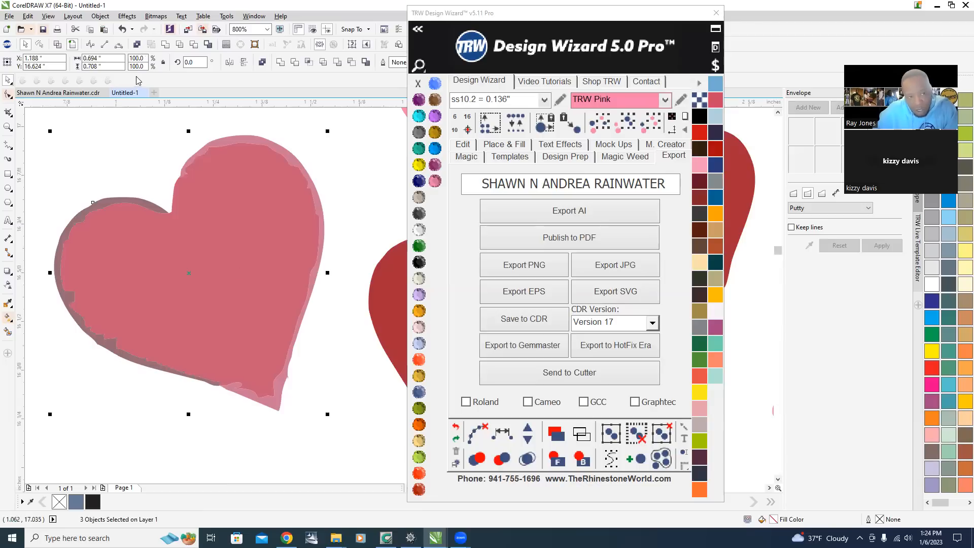
left_click(166, 45)
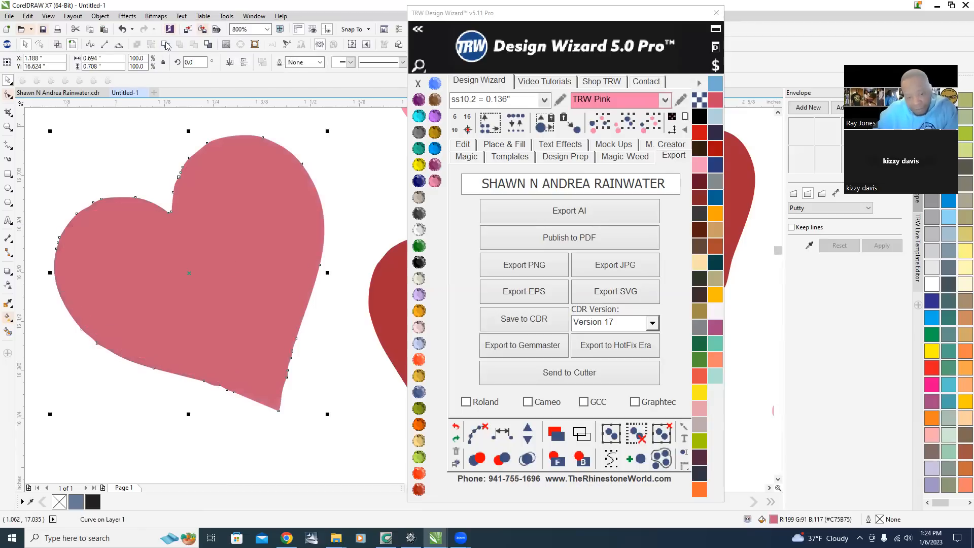
Select the pink heart, swash, i's dot and stem and the letter e, and weld them into one pink shape.
scroll(195, 302, "down", 6)
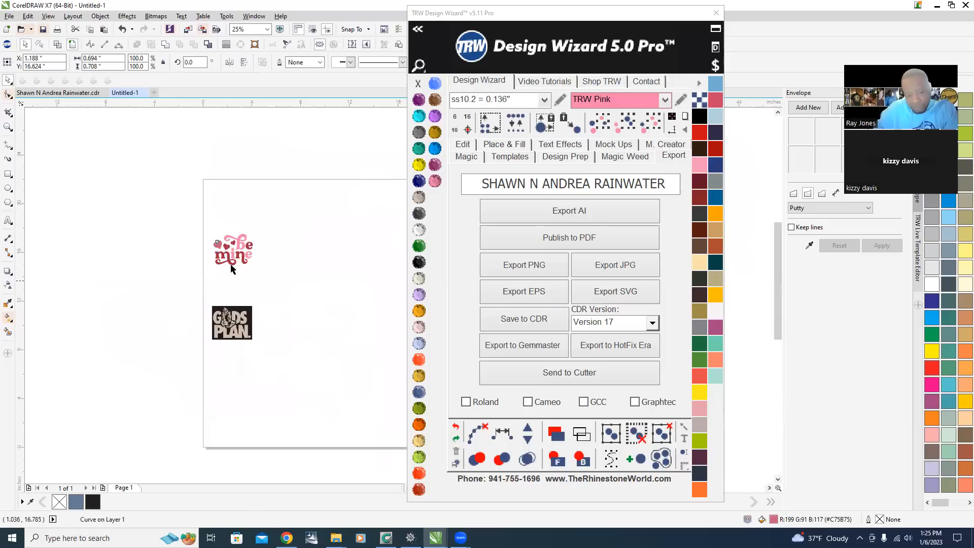
scroll(183, 249, "up", 3)
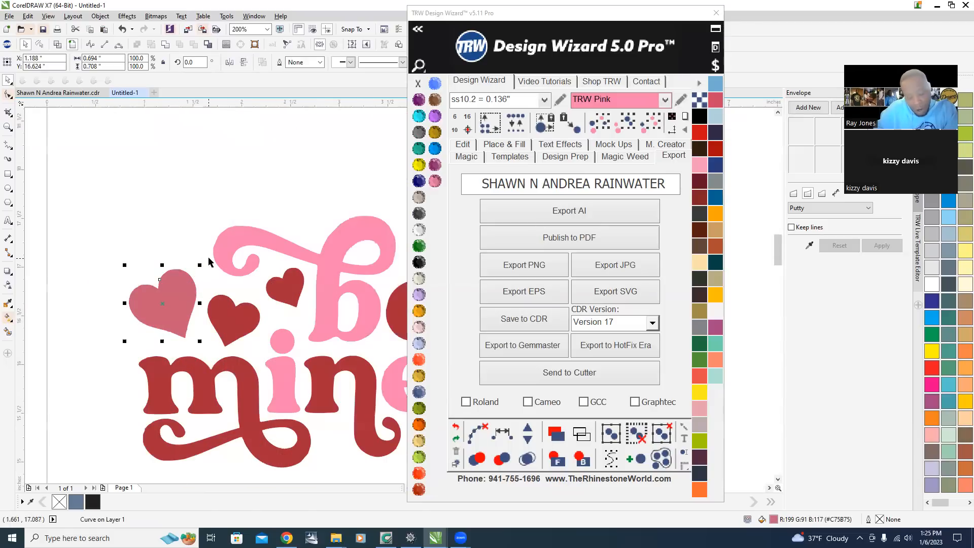
left_click(240, 237, "shift")
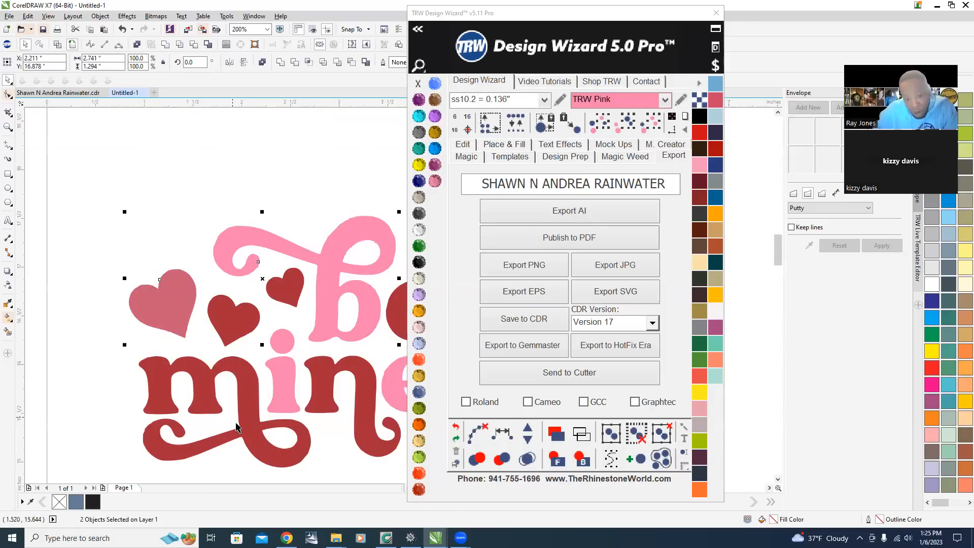
left_click(281, 341, "shift")
left_click(281, 393, "shift")
left_click(395, 390, "shift")
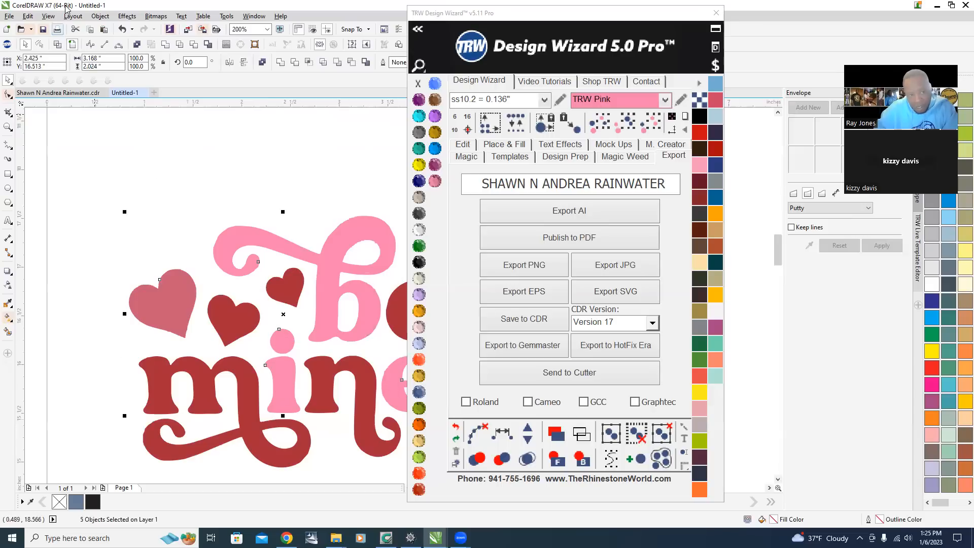
left_click(166, 46)
scroll(152, 215, "down", 3)
scroll(174, 218, "up", 3)
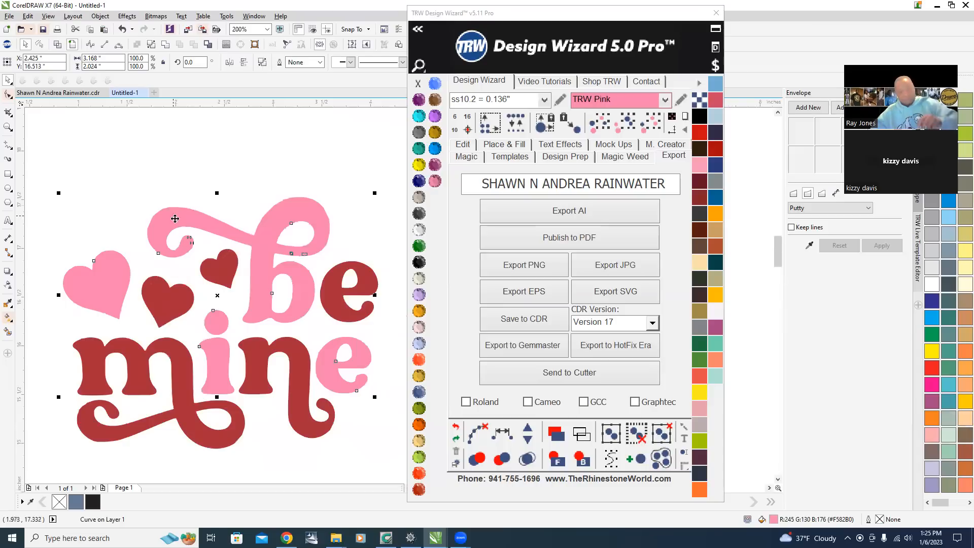
scroll(299, 279, "down", 3)
scroll(289, 284, "up", 2)
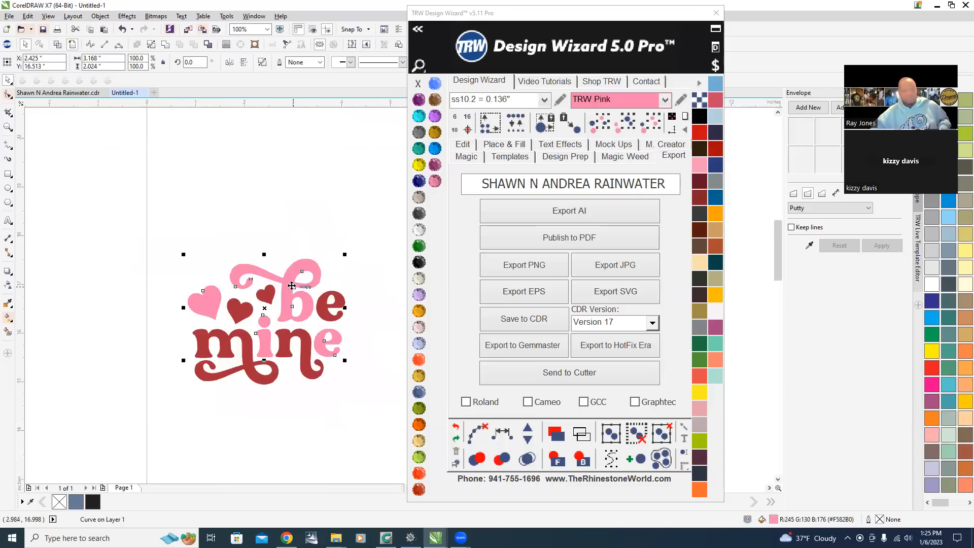
Move the welded pink shape upward to check it, then undo the move.
left_click_drag(289, 236, 291, 120)
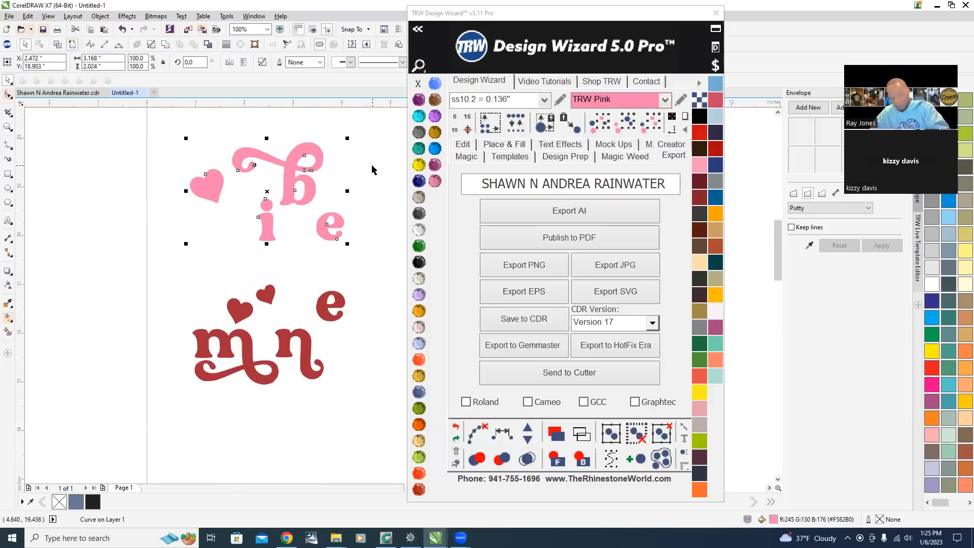
key("ctrl+z")
scroll(298, 310, "up", 1)
scroll(265, 253, "down", 2)
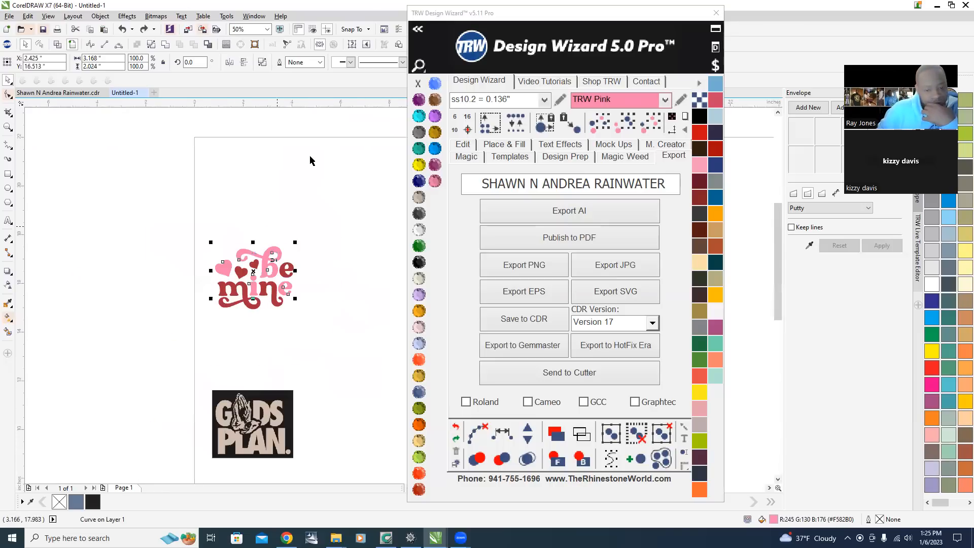
Select all the red pieces by matching color and weld them into one red shape.
left_click(309, 156)
scroll(274, 258, "up", 1)
scroll(248, 313, "up", 1)
scroll(243, 304, "down", 3)
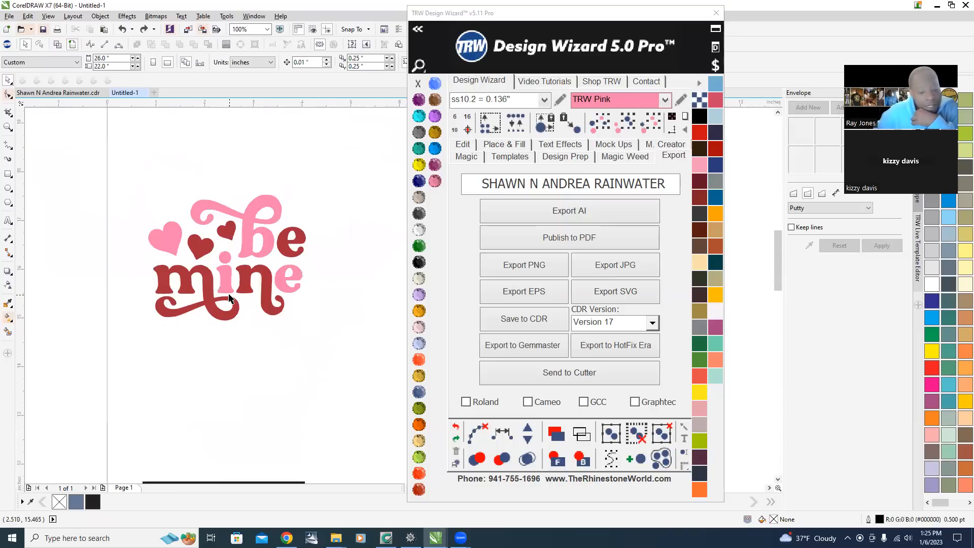
scroll(243, 301, "up", 1)
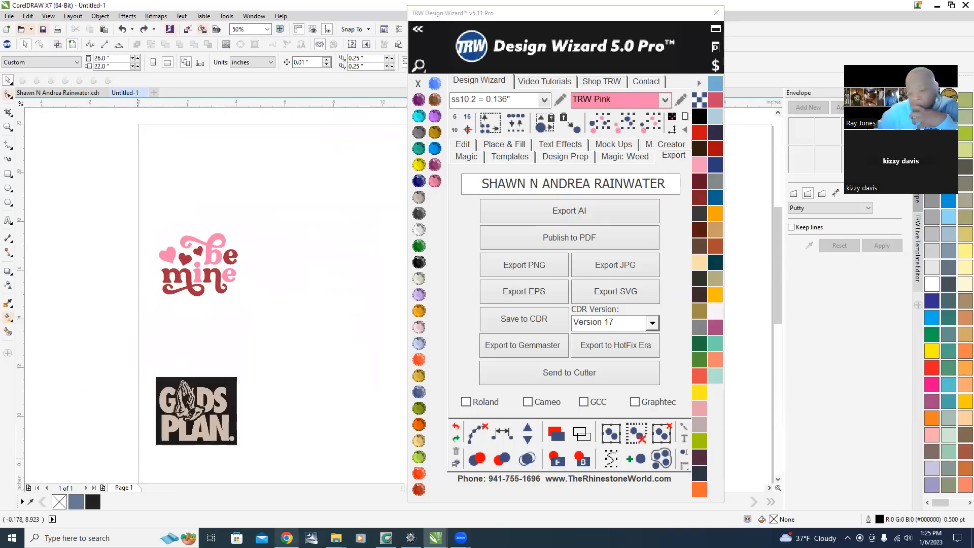
scroll(163, 279, "up", 2)
scroll(152, 289, "down", 2)
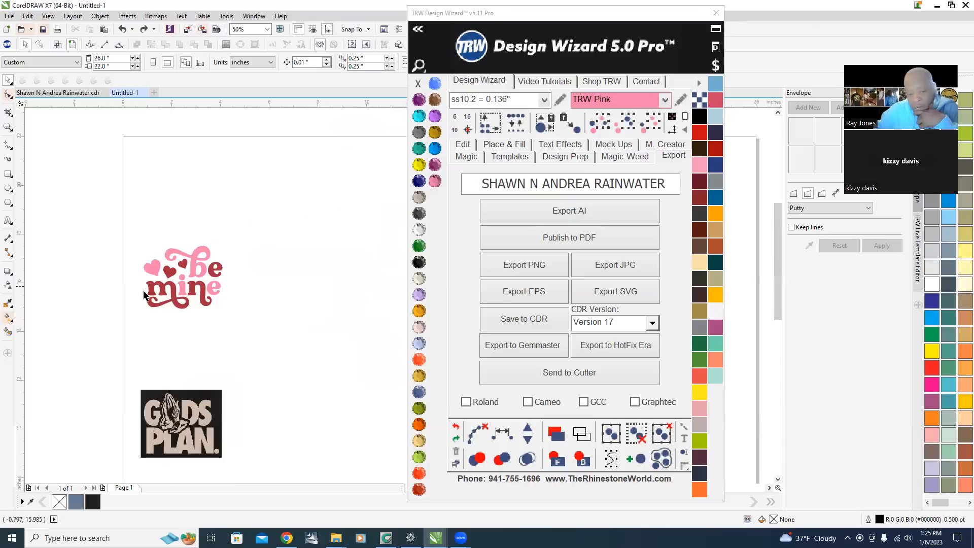
scroll(219, 293, "up", 1)
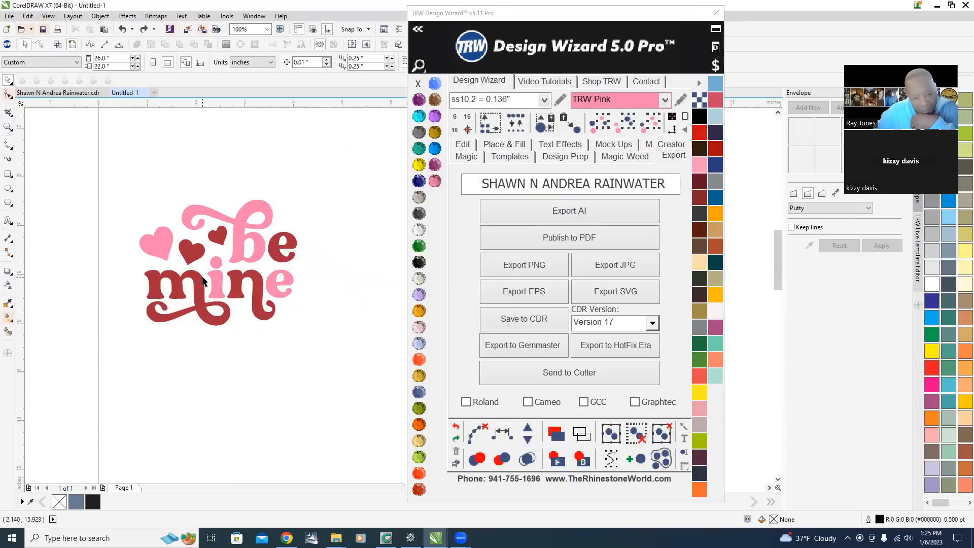
left_click(201, 281)
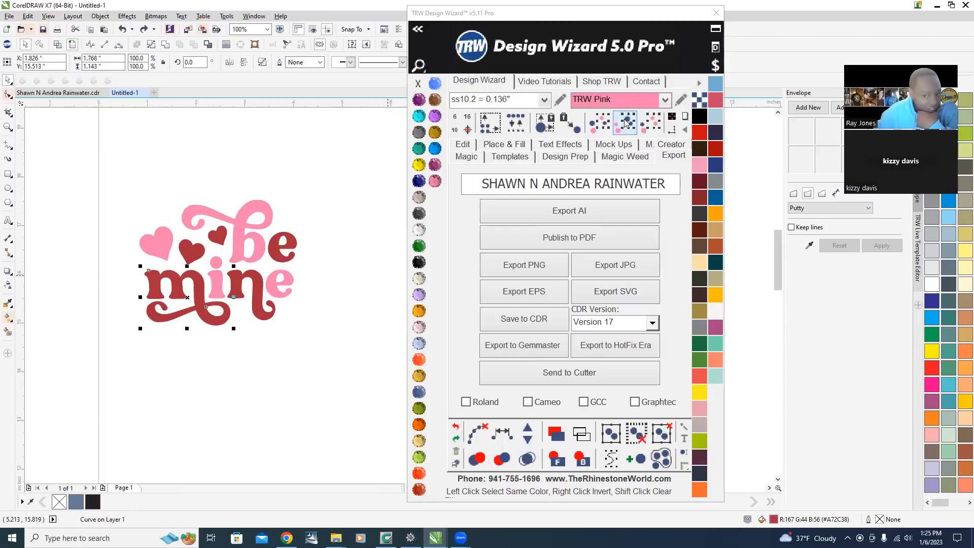
left_click(625, 122)
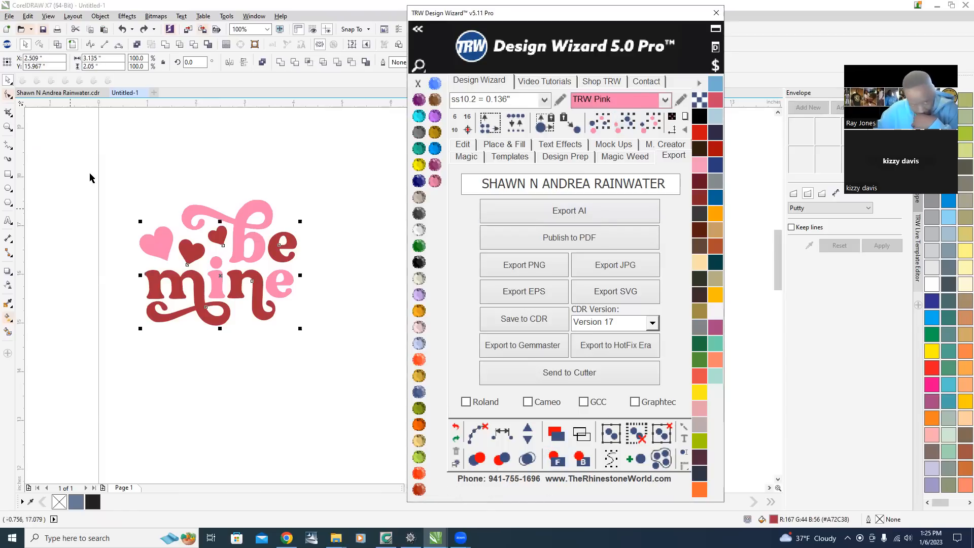
left_click(165, 45)
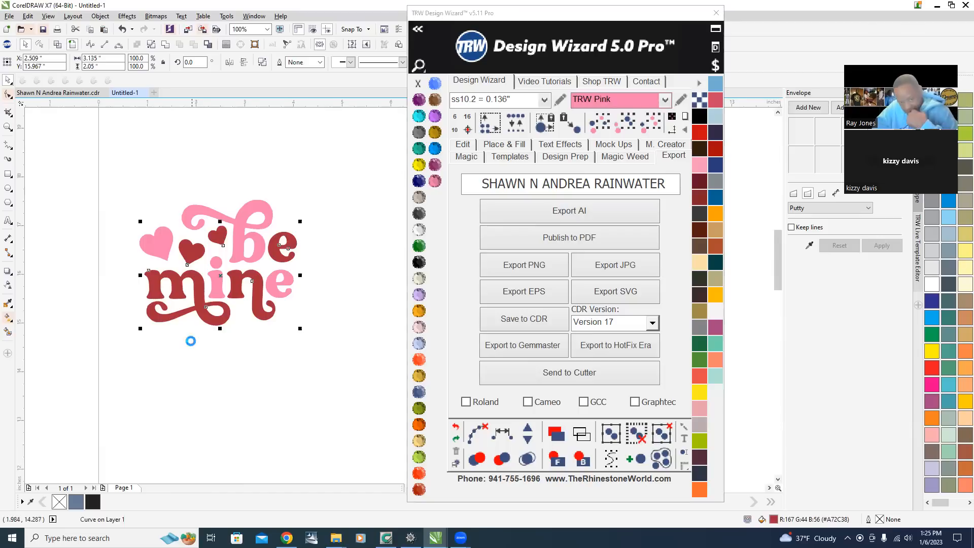
Select both welded shapes of the design and enlarge them to about 8.9 by 7.1 inches.
scroll(190, 341, "down", 2)
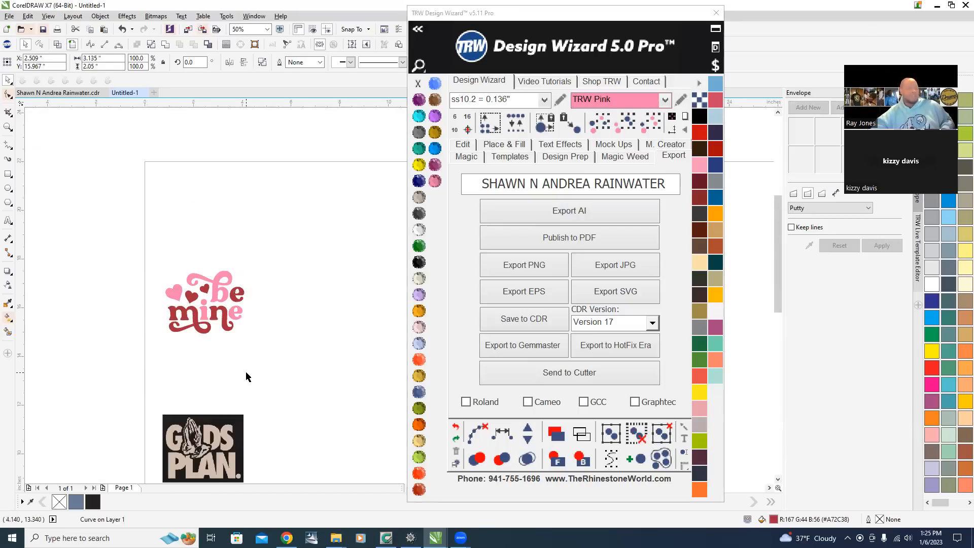
left_click_drag(108, 218, 332, 378)
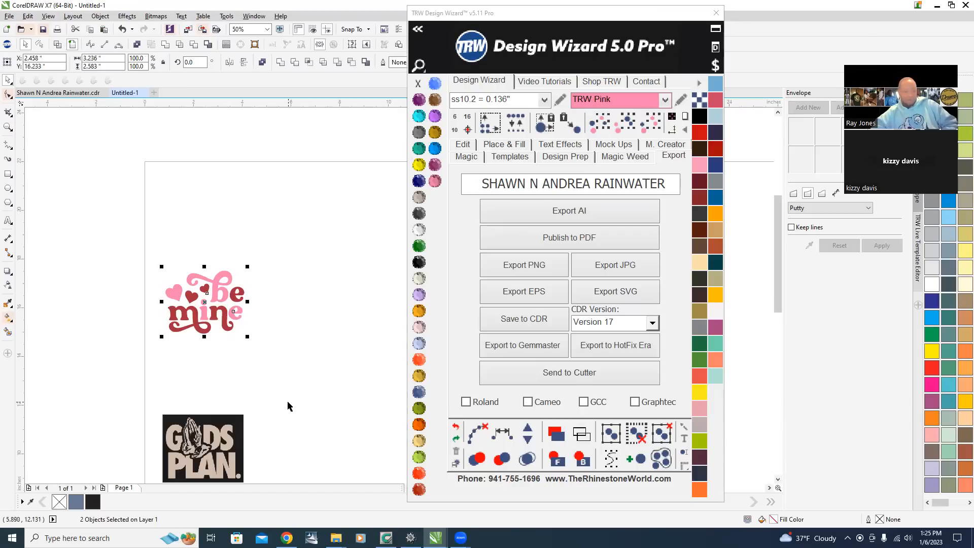
scroll(181, 335, "down", 4)
scroll(253, 371, "up", 4)
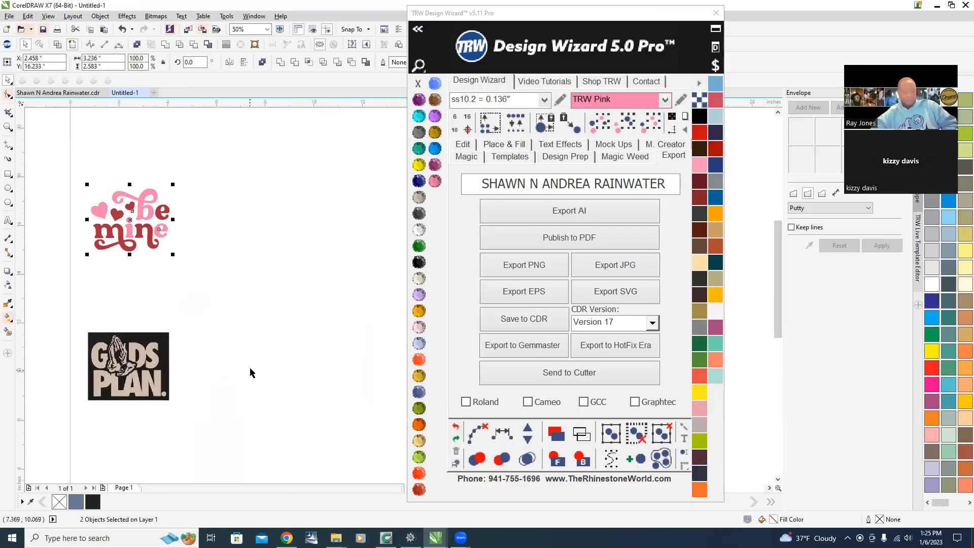
left_click(60, 155)
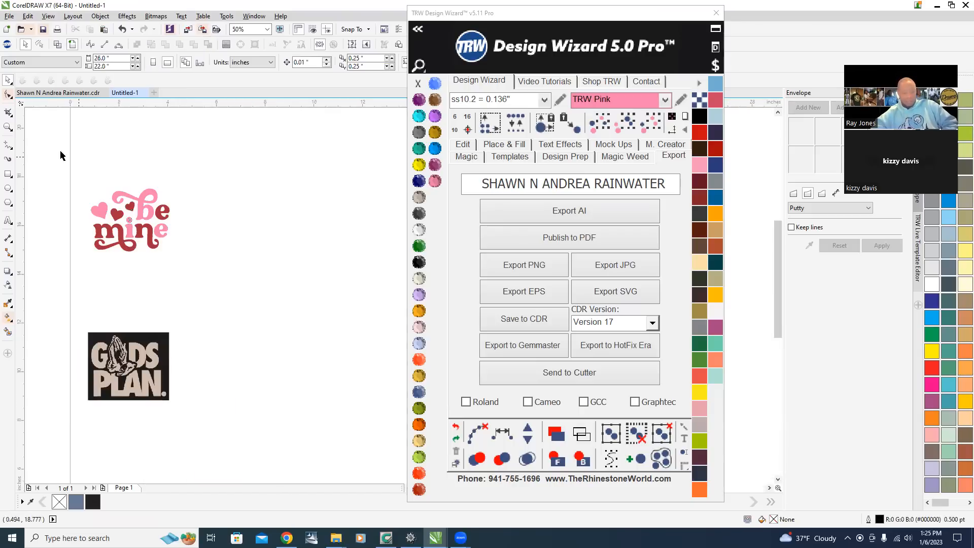
left_click_drag(66, 173, 226, 293)
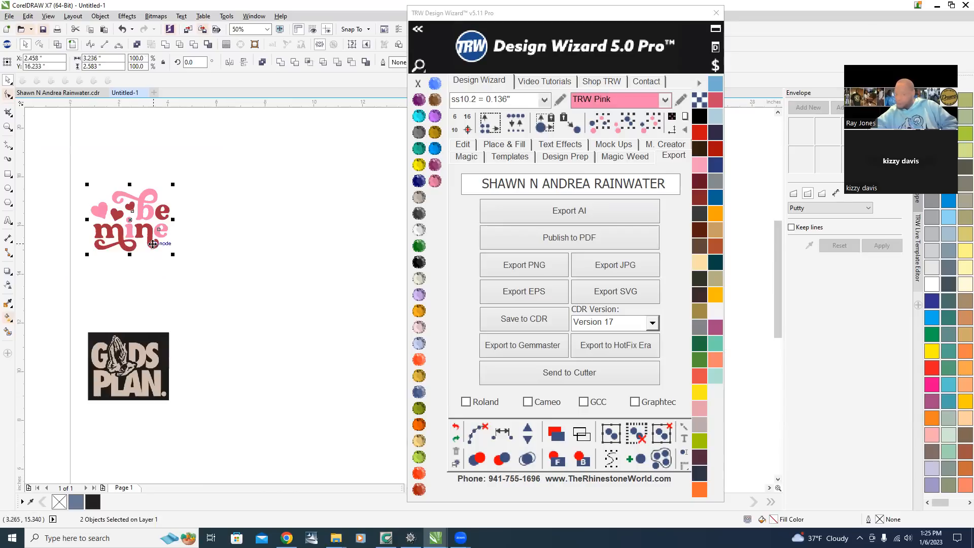
left_click_drag(173, 254, 311, 398)
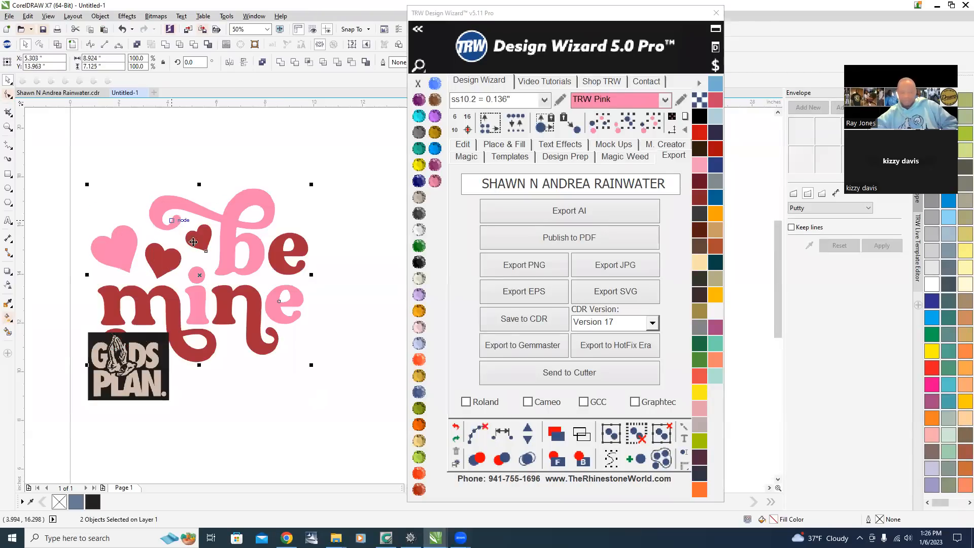
Move the enlarged design to the right, clear of the GODS PLAN image.
left_click_drag(223, 261, 328, 254)
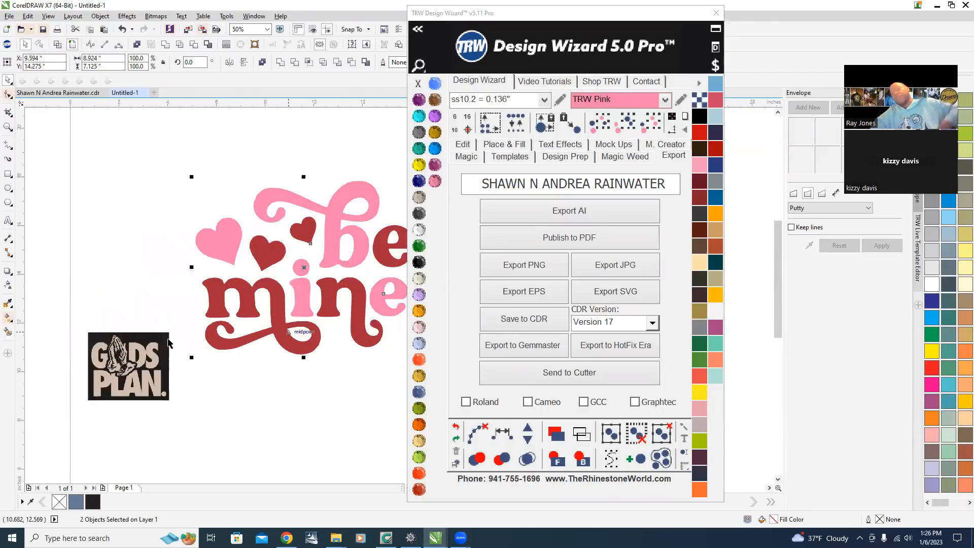
scroll(161, 342, "down", 5)
scroll(161, 343, "up", 2)
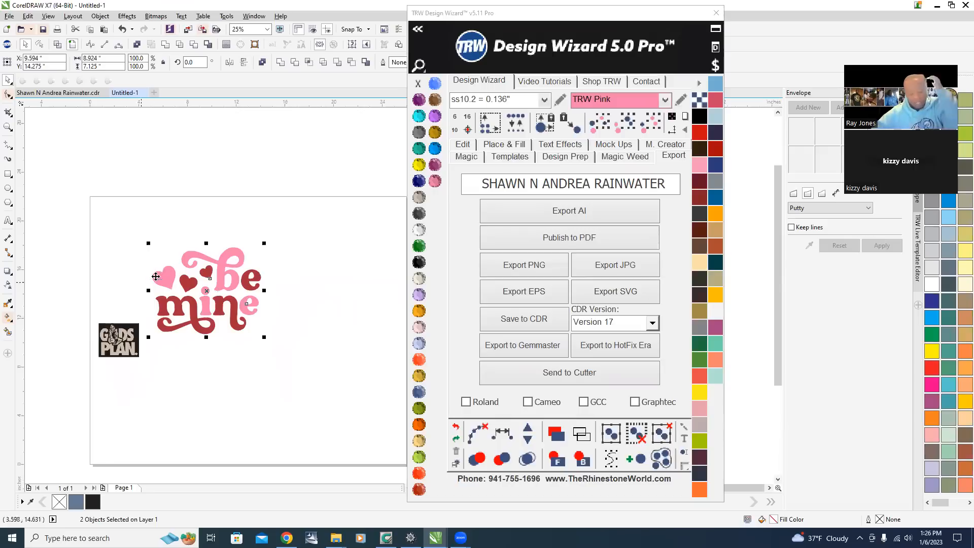
scroll(163, 269, "up", 2)
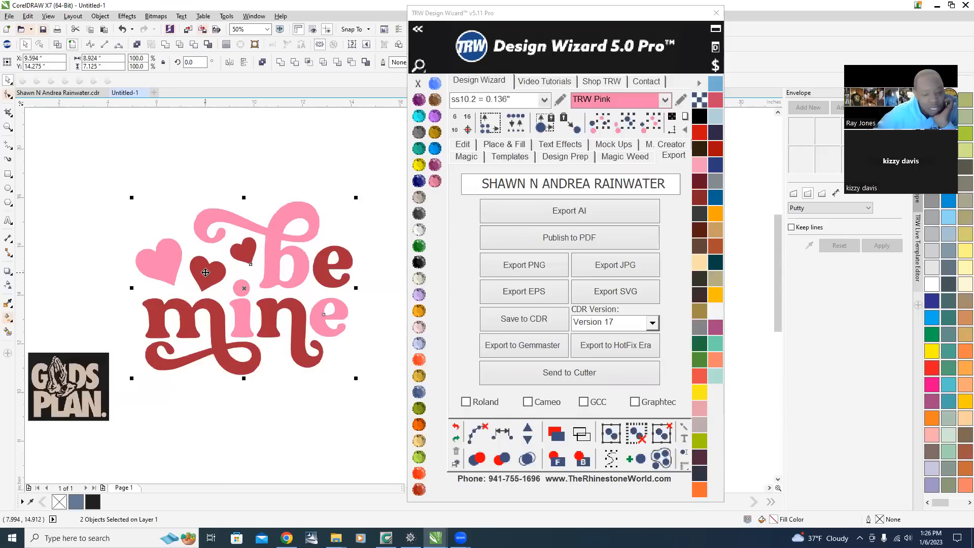
scroll(193, 205, "down", 2)
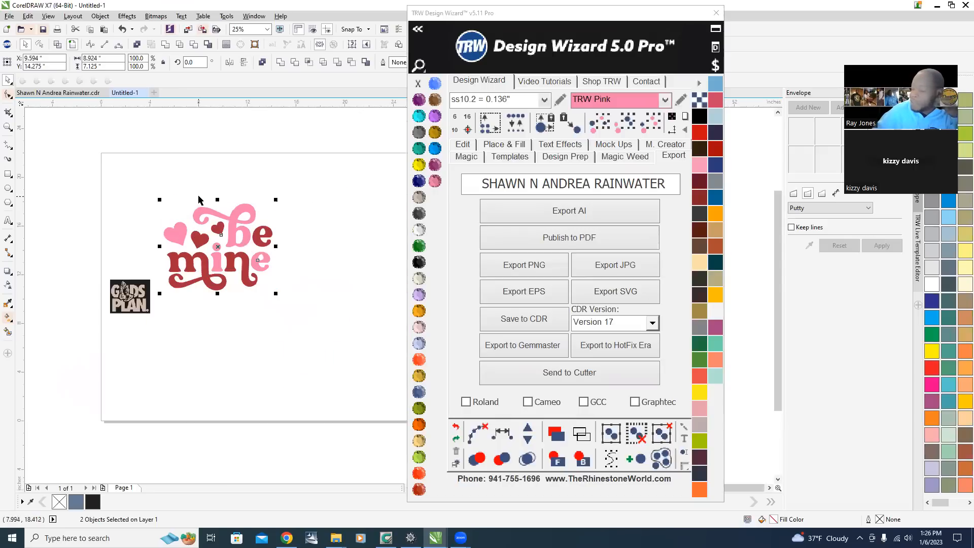
scroll(204, 238, "up", 2)
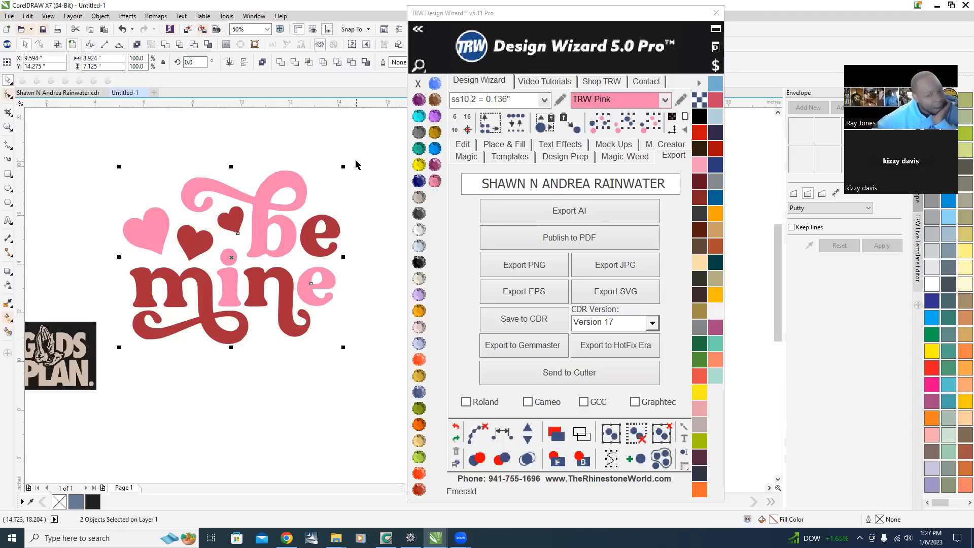
Scale the design slightly to about 9.03 by 7.21 inches.
scroll(356, 164, "up", 1)
left_click_drag(328, 175, 333, 170)
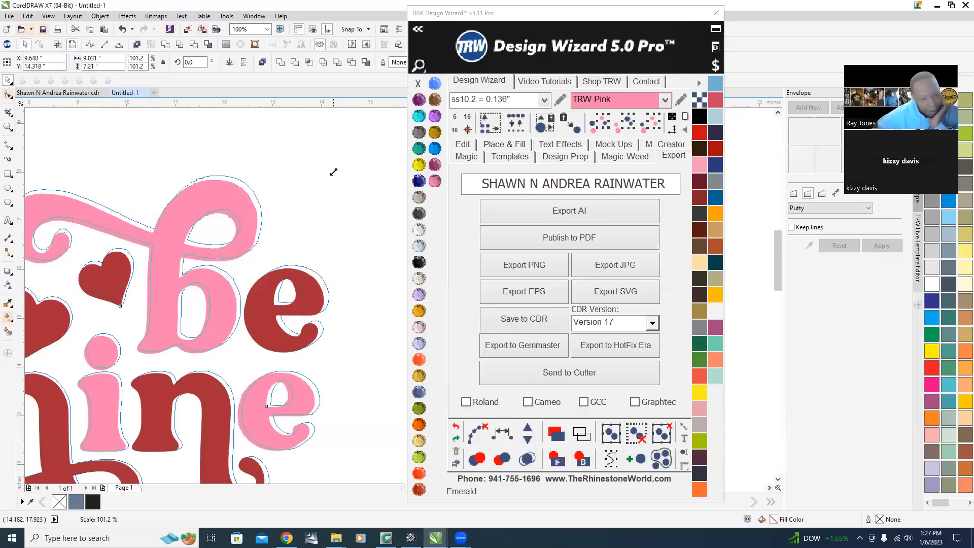
scroll(355, 233, "down", 4)
scroll(370, 254, "up", 3)
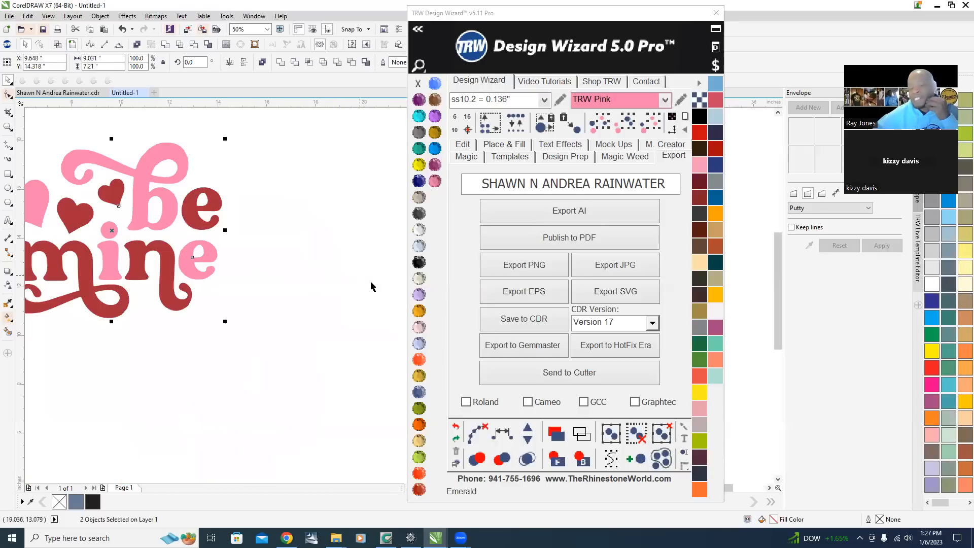
scroll(169, 245, "up", 2)
scroll(277, 273, "down", 2)
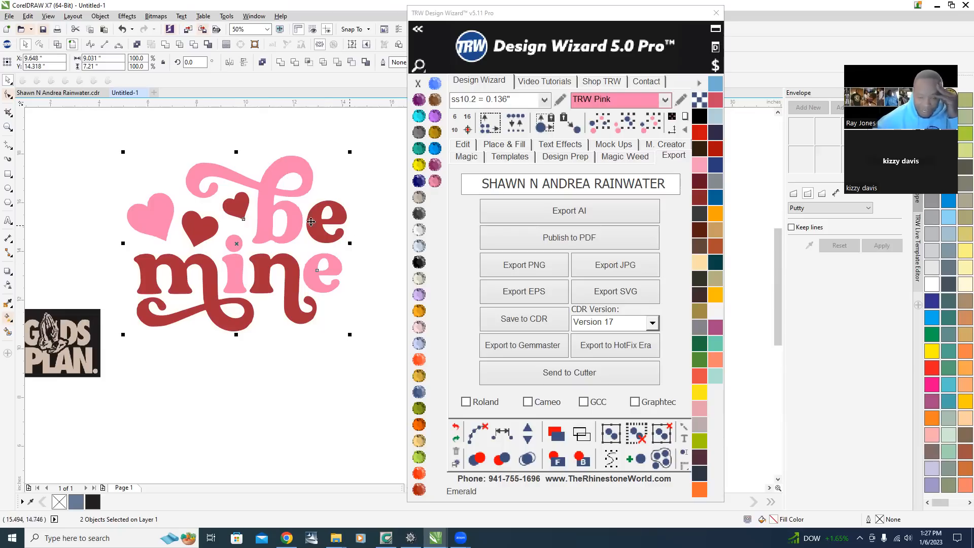
scroll(158, 225, "up", 4)
scroll(158, 225, "down", 4)
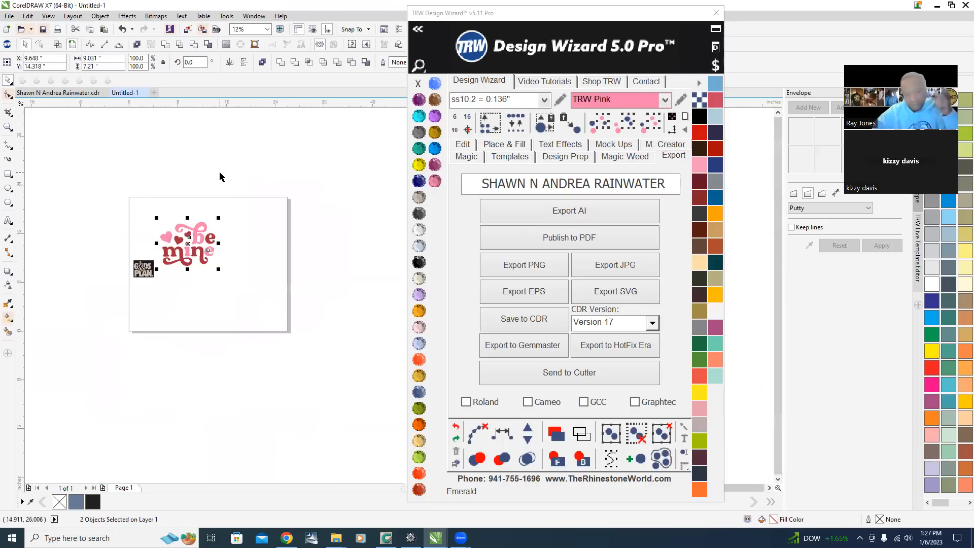
Move the GODS PLAN image further left, away from the be mine design.
left_click(220, 174)
scroll(143, 272, "up", 1)
left_click_drag(139, 249, 68, 249)
scroll(234, 224, "up", 2)
scroll(343, 420, "down", 2)
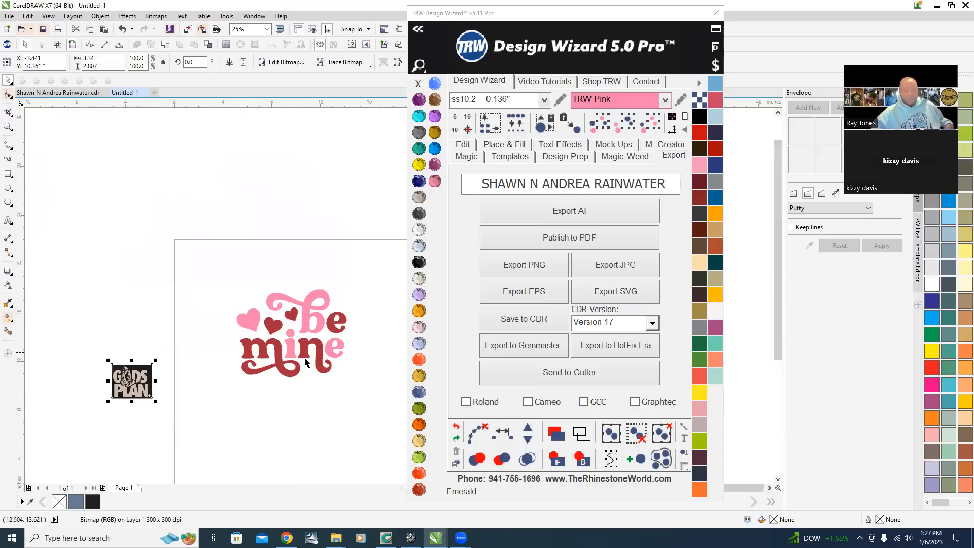
Select the pink shape and use the Smooth tool to smooth the rough outer edge of the b's upper loop.
scroll(334, 314, "up", 1)
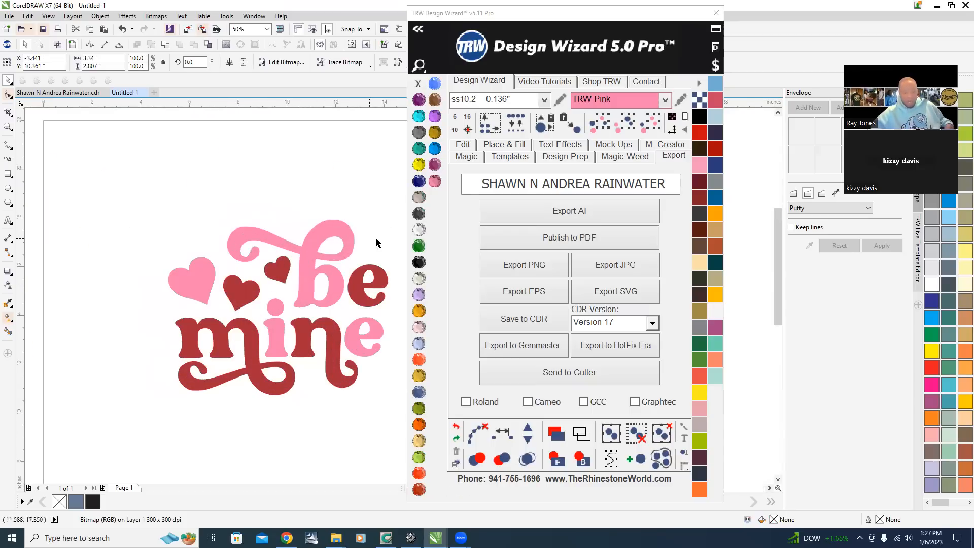
scroll(378, 243, "up", 1)
left_click(259, 240)
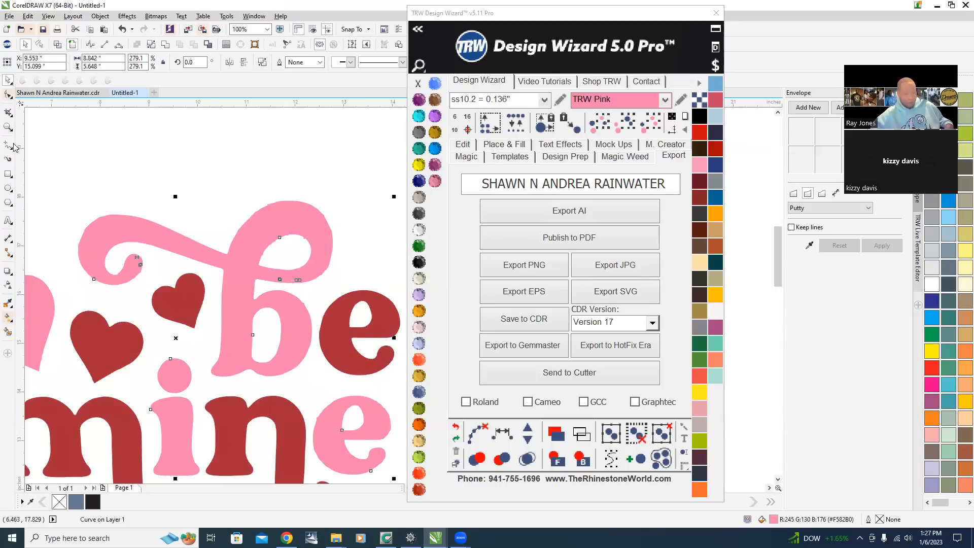
left_click(9, 96)
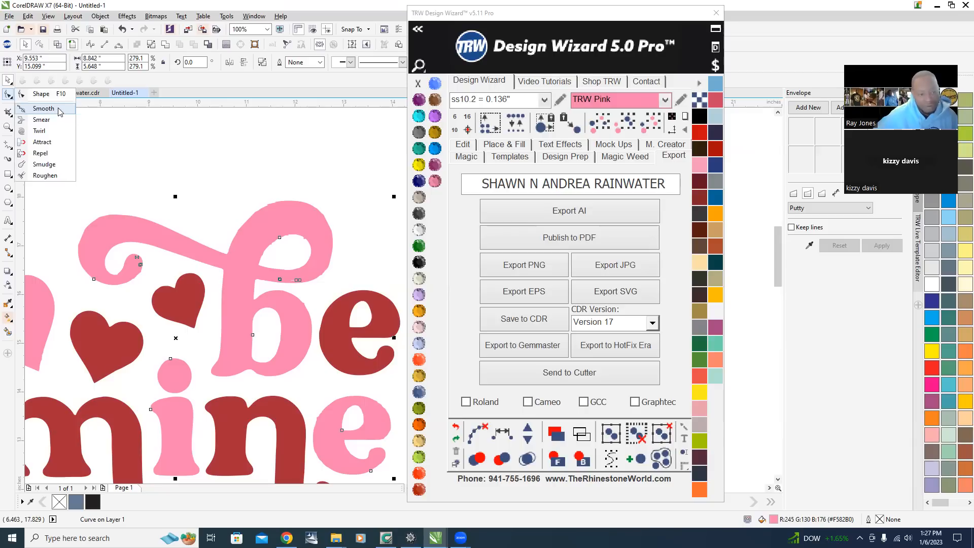
left_click(125, 144)
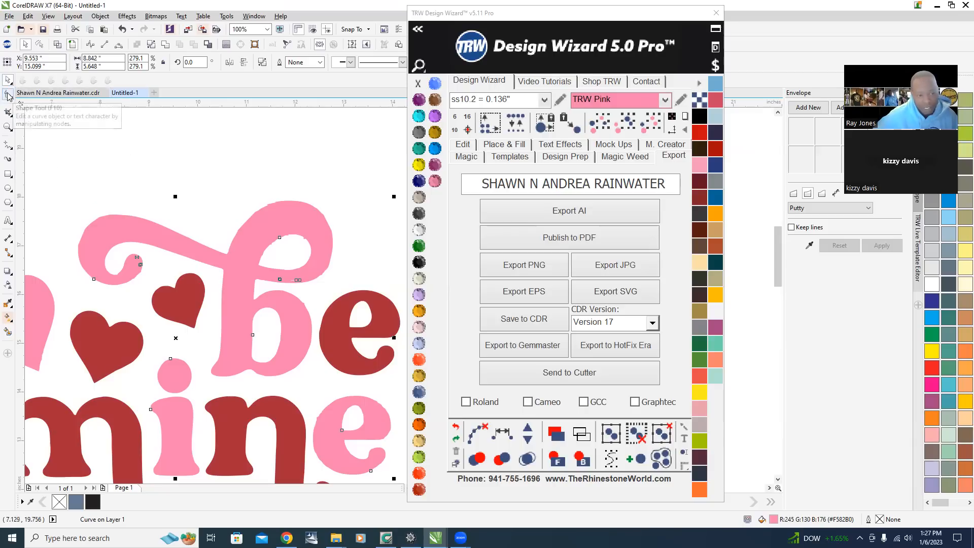
left_click(10, 96)
mouse_move(8, 96)
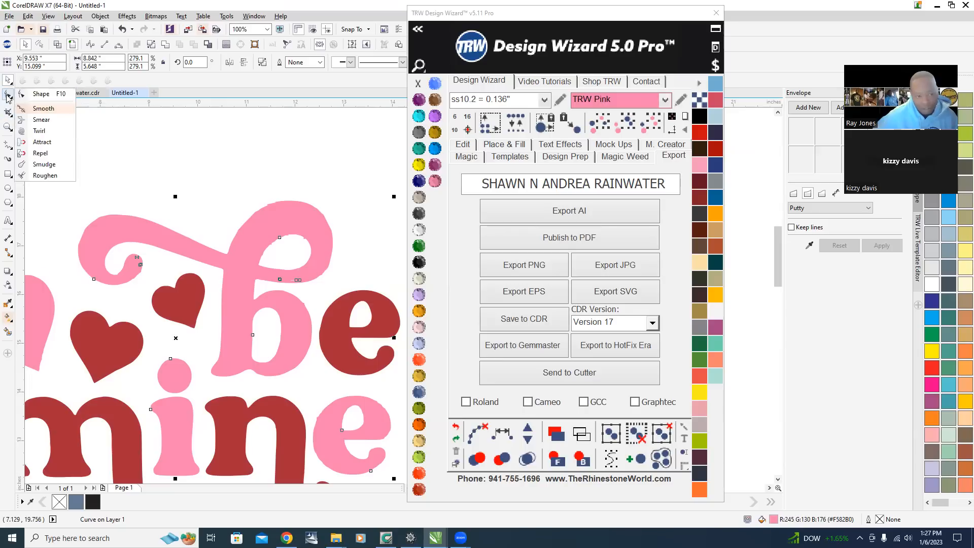
left_click(61, 114)
scroll(145, 190, "down", 3)
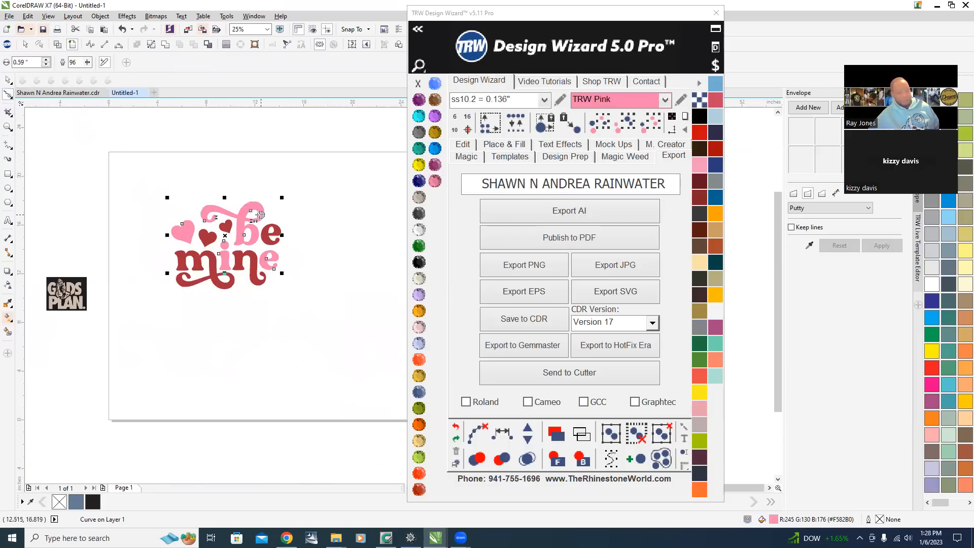
scroll(261, 210, "up", 3)
scroll(152, 161, "up", 2)
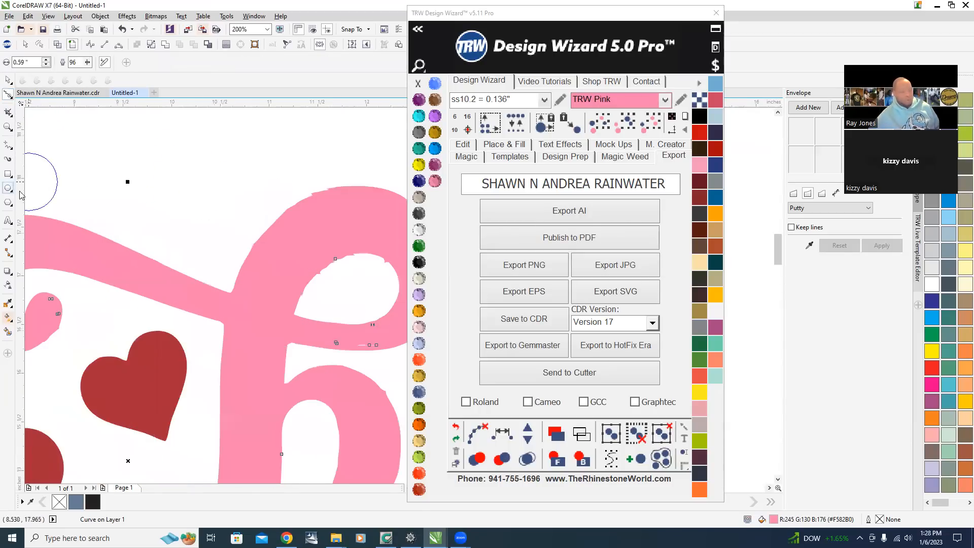
scroll(253, 219, "down", 2)
scroll(281, 218, "up", 3)
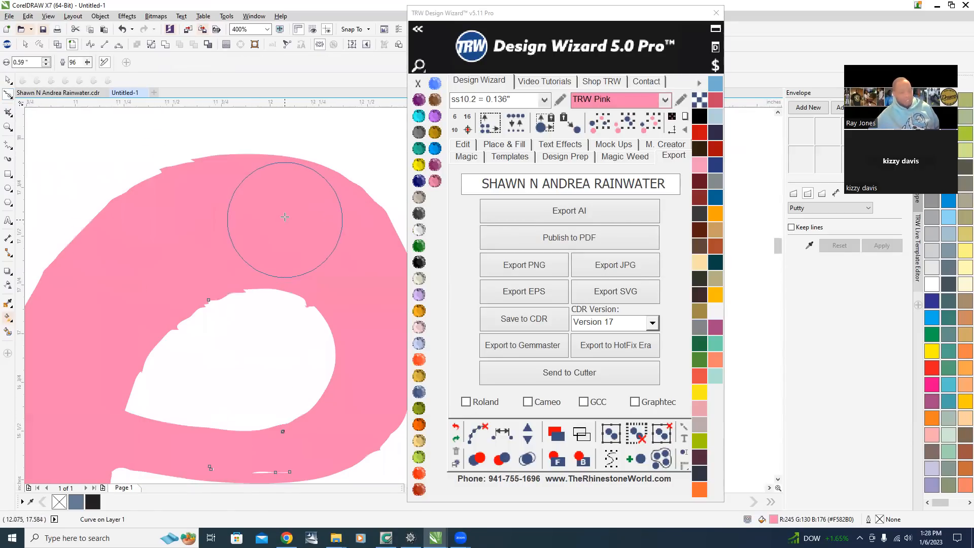
scroll(285, 217, "down", 2)
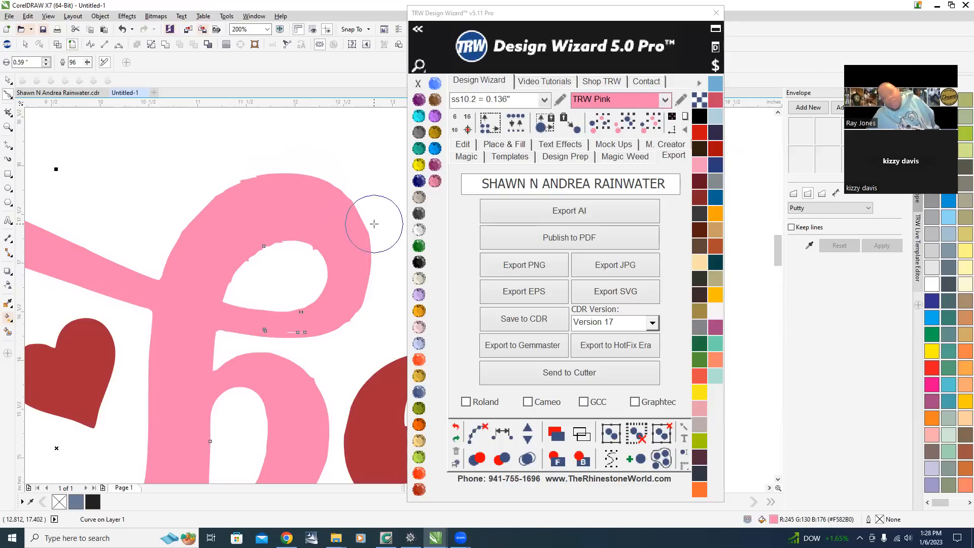
mouse_move(327, 192)
left_mouse_down()
mouse_move(269, 181)
mouse_move(228, 194)
mouse_move(187, 222)
mouse_move(175, 244)
mouse_move(236, 179)
mouse_move(256, 182)
mouse_move(211, 199)
mouse_move(251, 176)
mouse_move(281, 179)
mouse_move(240, 178)
mouse_move(198, 208)
mouse_move(249, 177)
mouse_move(287, 180)
mouse_move(238, 184)
mouse_move(197, 209)
mouse_move(171, 252)
mouse_move(212, 193)
mouse_move(302, 177)
mouse_move(251, 179)
mouse_move(217, 197)
mouse_move(282, 180)
mouse_move(239, 191)
left_mouse_up()
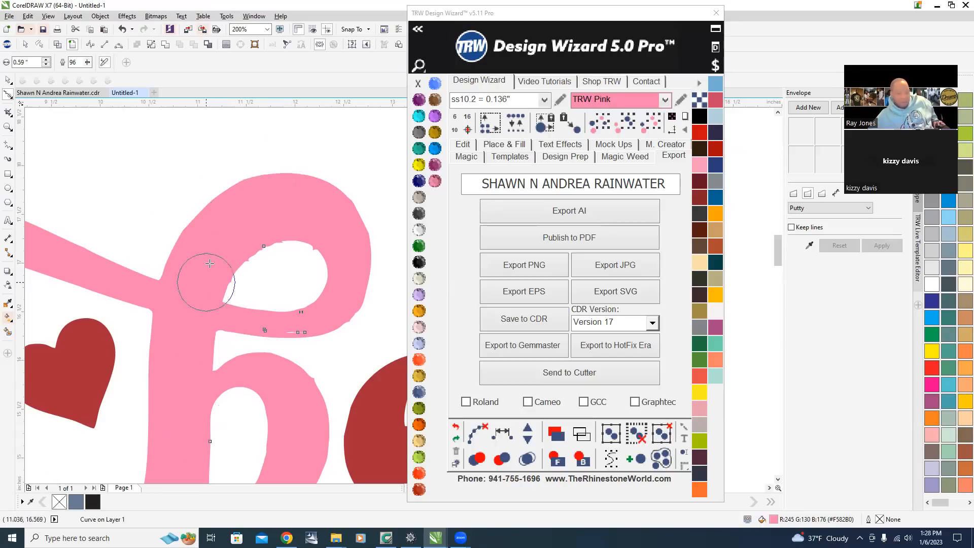
Keep smoothing the jagged outer and inner edges of the b's upper loop with the Smooth tool.
scroll(304, 163, "up", 2)
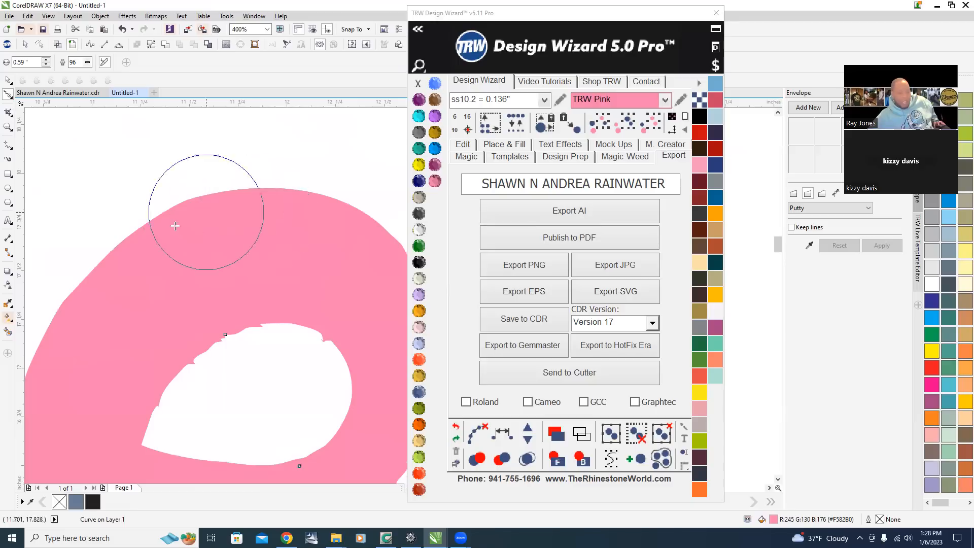
scroll(170, 239, "down", 2)
mouse_move(210, 208)
left_mouse_down()
mouse_move(301, 230)
mouse_move(320, 307)
mouse_move(295, 343)
mouse_move(305, 340)
mouse_move(318, 282)
mouse_move(293, 231)
mouse_move(265, 202)
mouse_move(214, 200)
mouse_move(131, 250)
left_mouse_up()
scroll(235, 256, "down", 3)
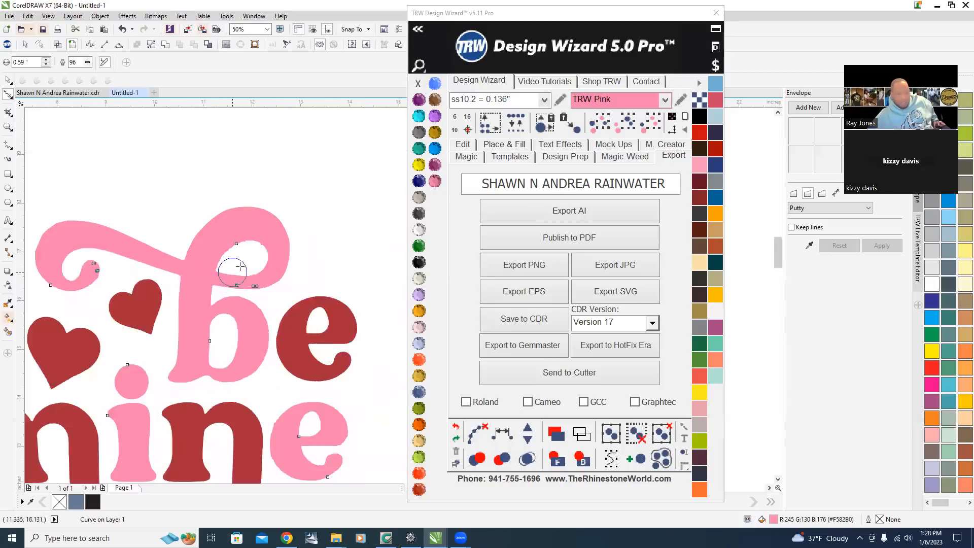
scroll(239, 266, "up", 5)
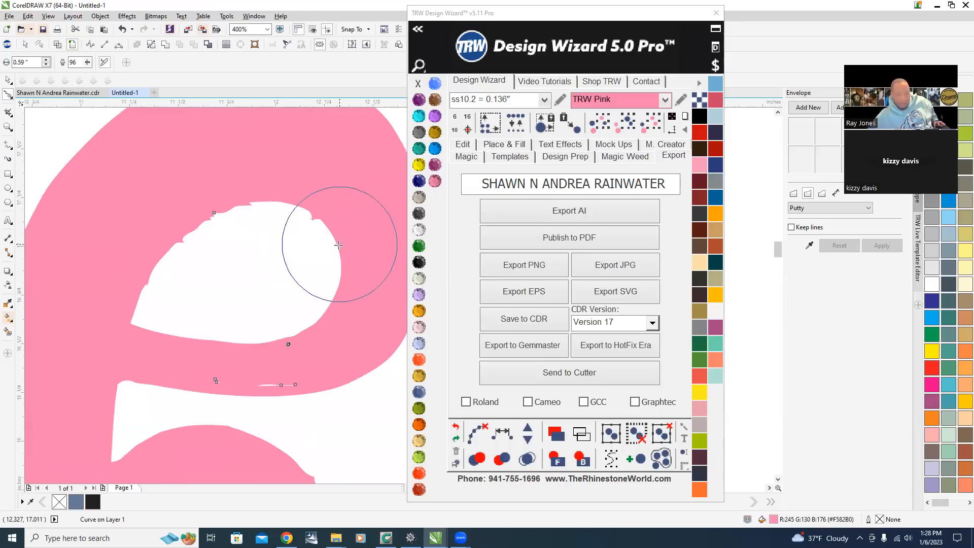
mouse_move(340, 275)
left_mouse_down()
mouse_move(310, 219)
mouse_move(325, 220)
mouse_move(331, 226)
mouse_move(293, 212)
left_mouse_up()
mouse_move(232, 208)
left_mouse_down()
mouse_move(207, 217)
mouse_move(257, 207)
mouse_move(211, 220)
mouse_move(161, 256)
mouse_move(215, 217)
mouse_move(289, 204)
mouse_move(203, 232)
mouse_move(158, 269)
mouse_move(167, 259)
left_mouse_up()
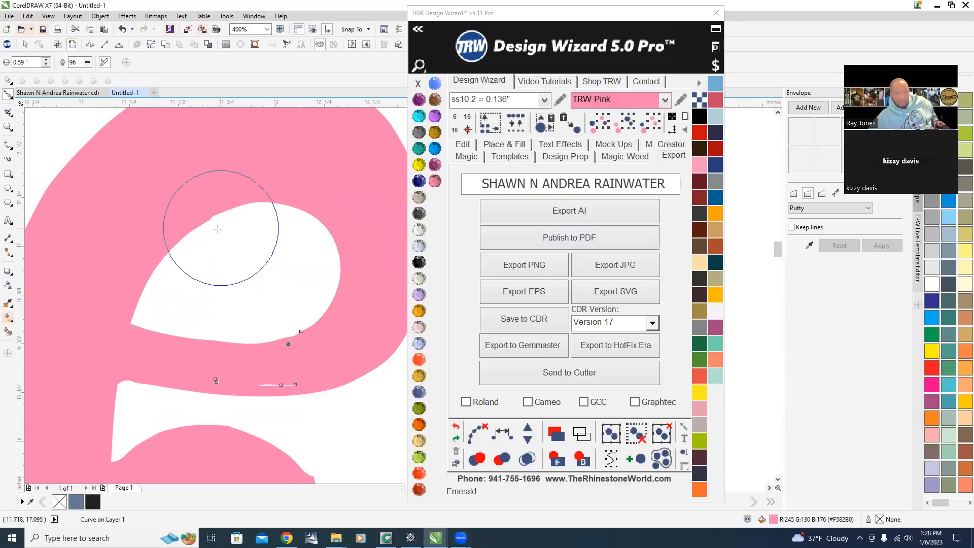
mouse_move(170, 244)
left_mouse_down()
mouse_move(241, 213)
mouse_move(169, 243)
mouse_move(239, 200)
mouse_move(174, 242)
mouse_move(227, 214)
left_mouse_up()
mouse_move(285, 303)
left_mouse_down()
mouse_move(309, 296)
mouse_move(243, 313)
mouse_move(289, 302)
left_mouse_up()
scroll(100, 222, "down", 2)
scroll(112, 264, "up", 2)
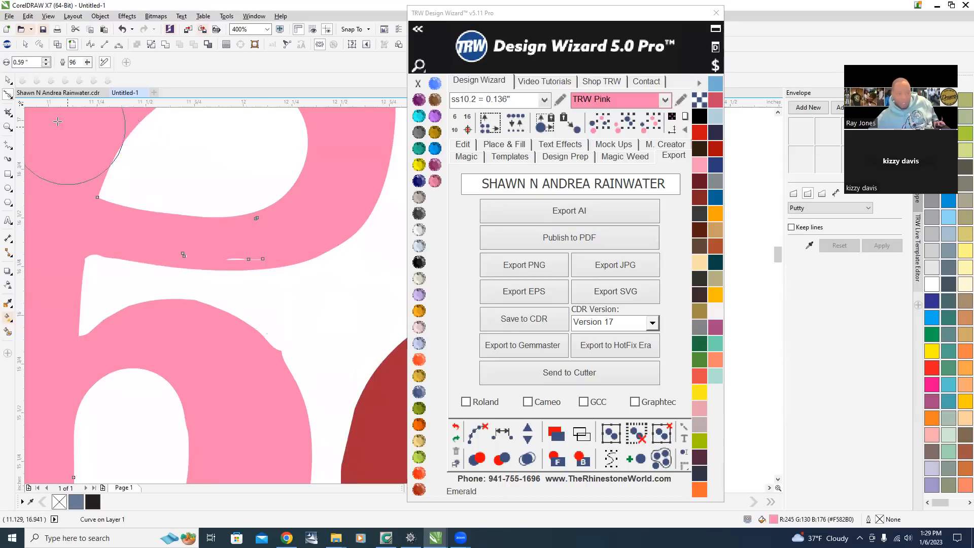
With the Shape tool, select and delete the tiny stray subpaths left inside the pink b's crossbar.
left_click(7, 81)
scroll(294, 257, "down", 3)
scroll(296, 205, "up", 3)
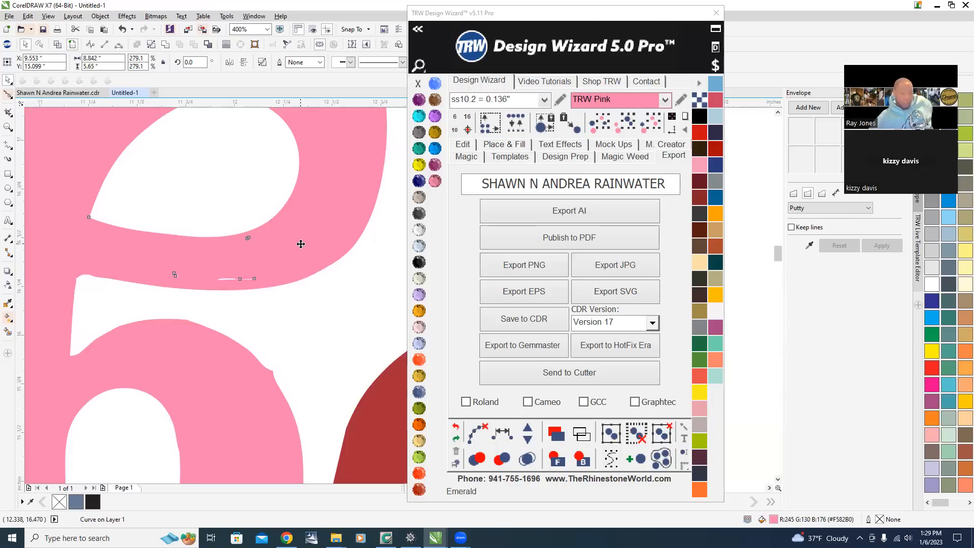
key("F10")
scroll(234, 286, "up", 2)
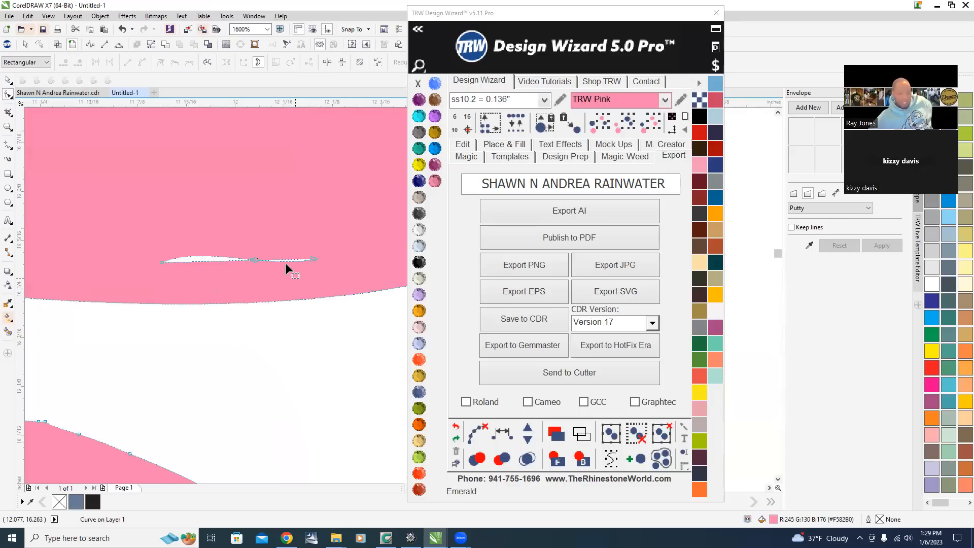
scroll(228, 232, "down", 2)
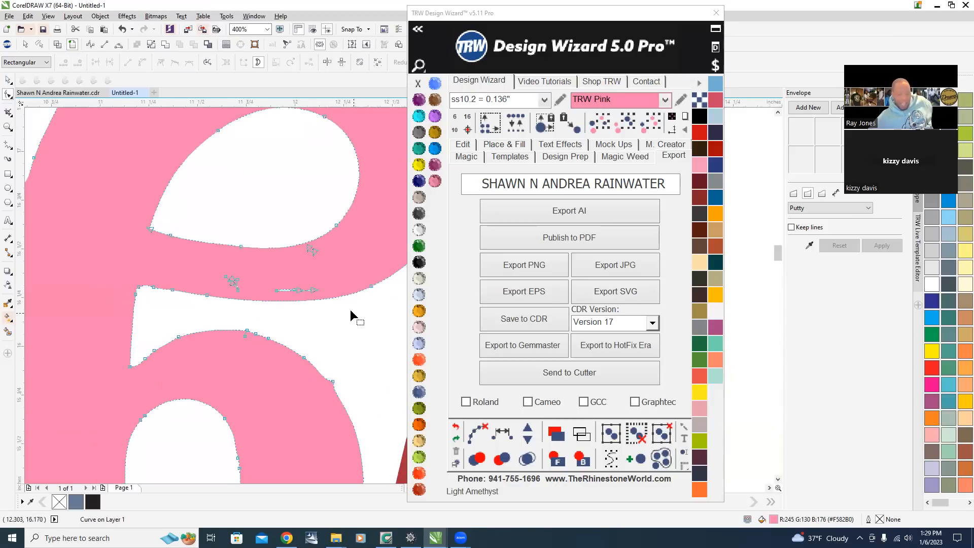
scroll(274, 215, "up", 2)
scroll(270, 244, "down", 1)
left_click_drag(182, 225, 306, 297)
key("Delete")
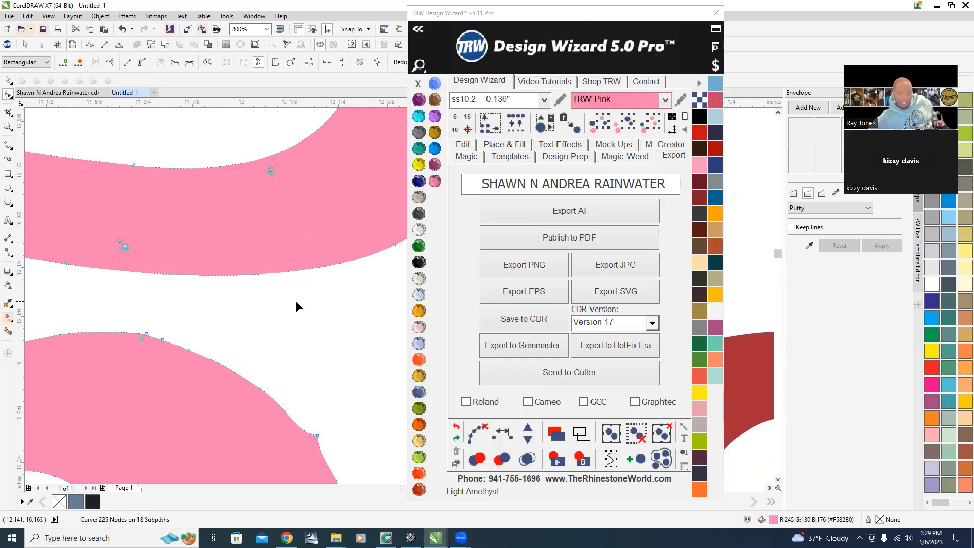
scroll(257, 157, "up", 2)
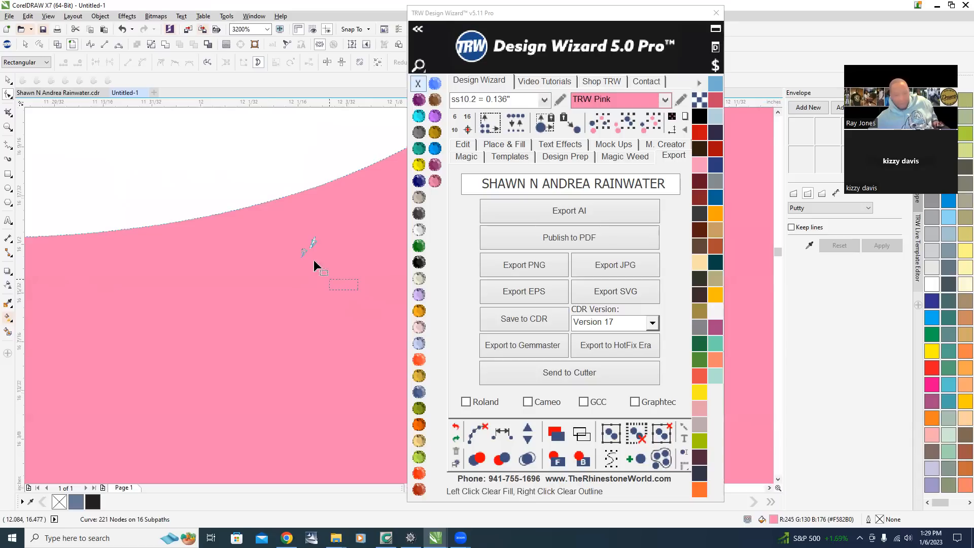
key("Delete")
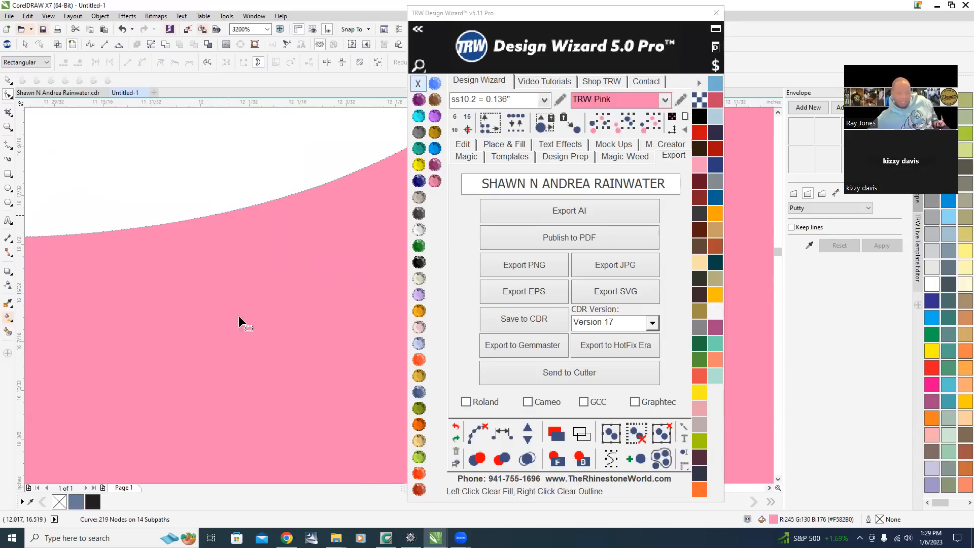
scroll(238, 315, "down", 3)
scroll(128, 398, "up", 2)
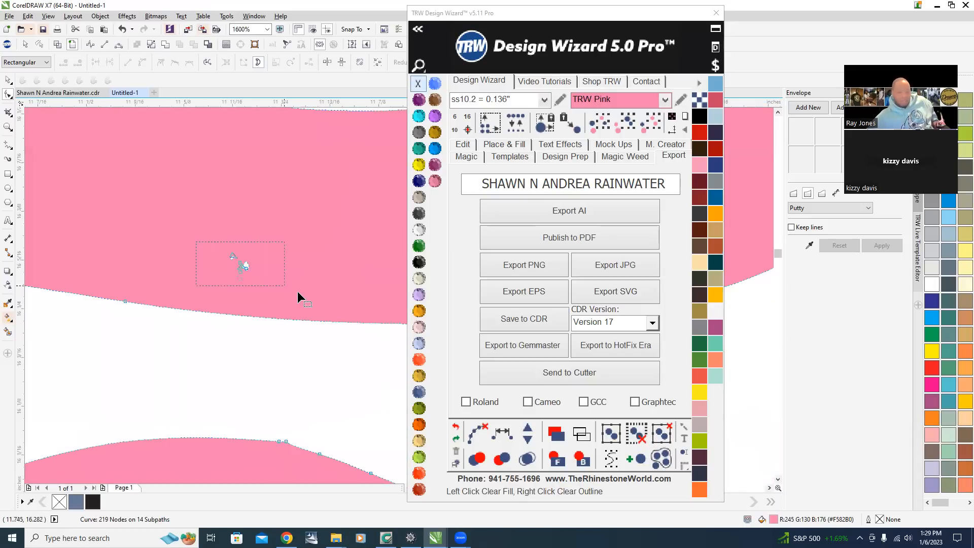
key("Delete")
scroll(299, 276, "down", 3)
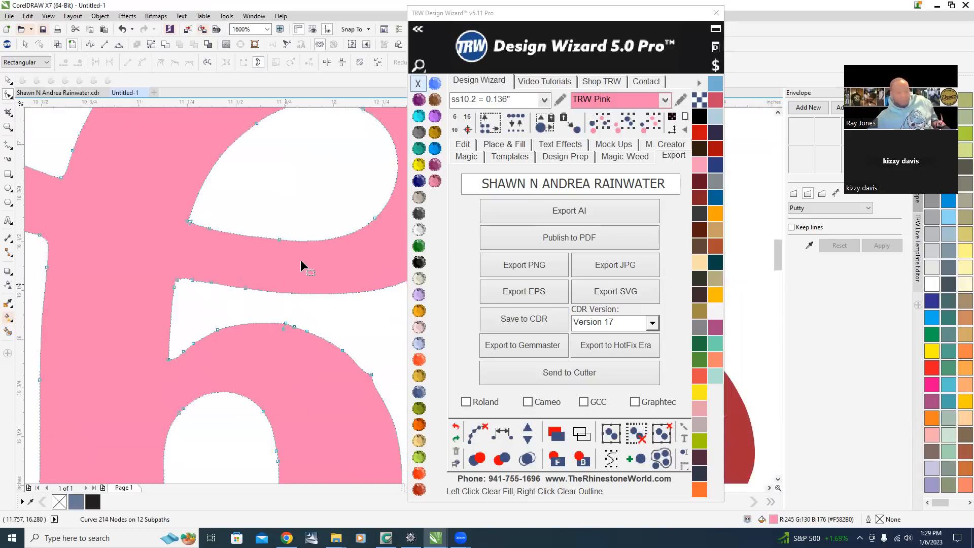
Deselect everything and inspect the cleaned design at several zoom levels.
left_click(8, 81)
scroll(315, 265, "down", 2)
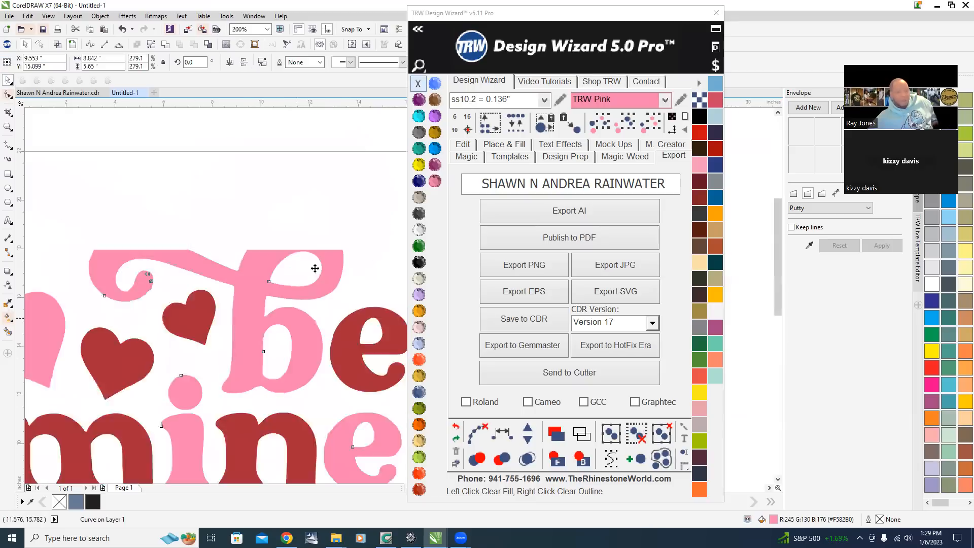
left_click(108, 319)
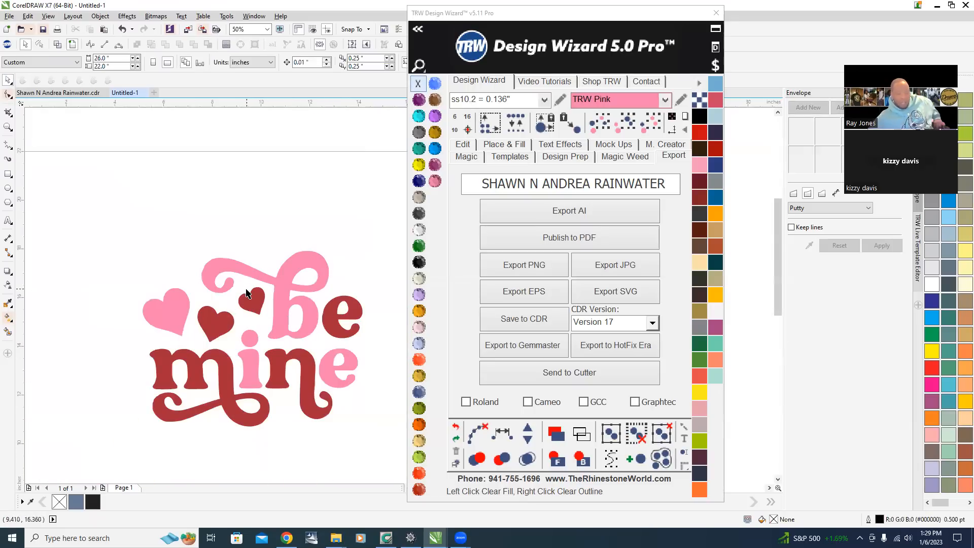
scroll(243, 299, "up", 3)
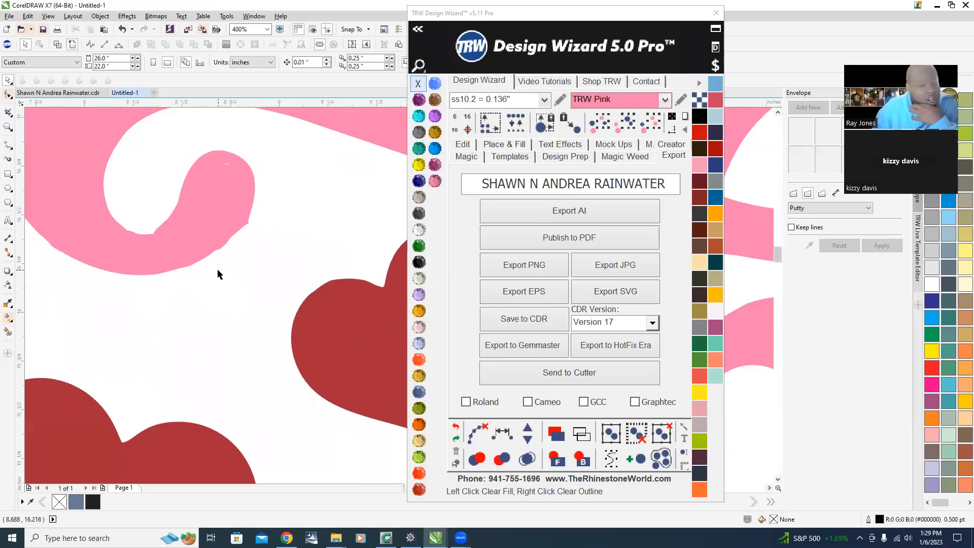
scroll(223, 271, "down", 1)
scroll(206, 262, "up", 2)
scroll(223, 200, "down", 3)
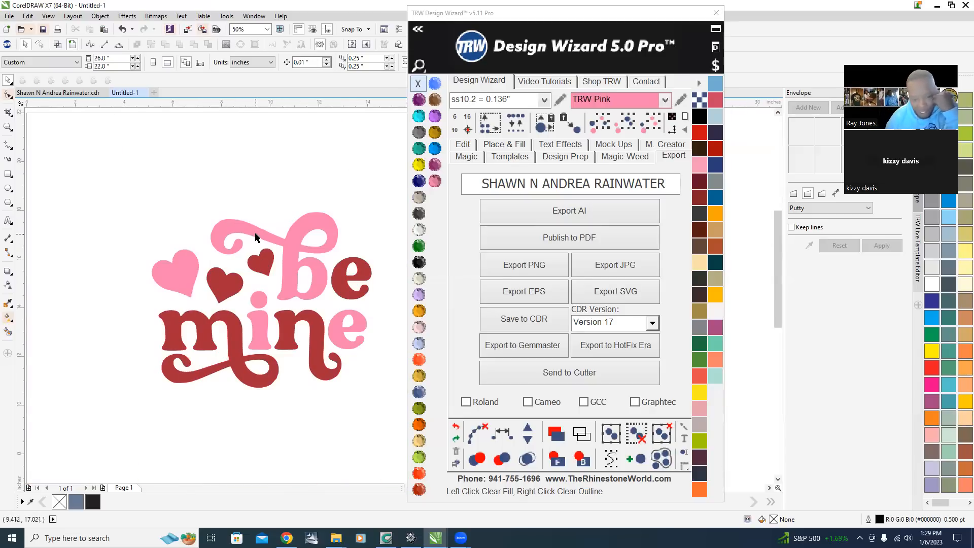
scroll(234, 231, "up", 2)
Select the pink shape again and smooth the small curl beside the hearts with the Smooth tool.
left_click(234, 228)
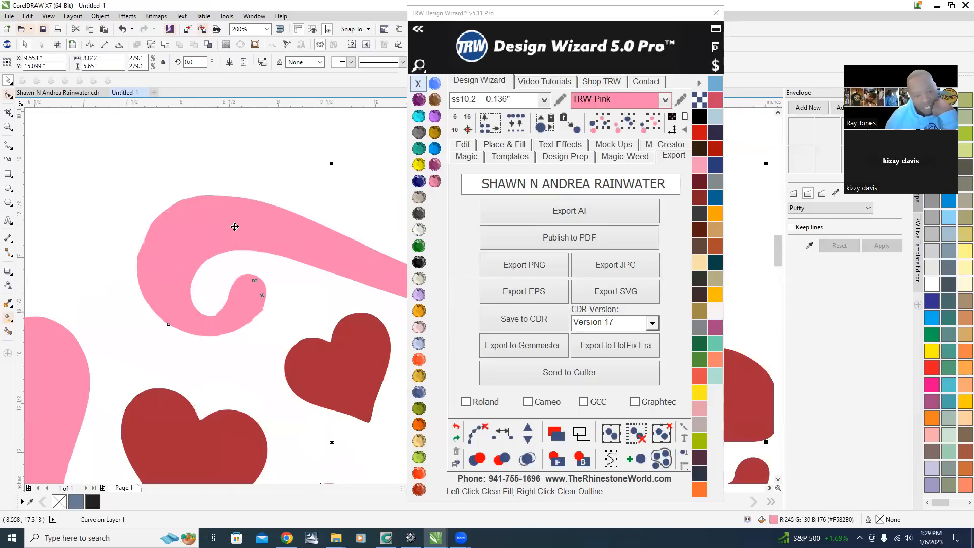
left_click(7, 94)
left_click(36, 108)
mouse_move(185, 199)
left_mouse_down()
mouse_move(195, 206)
mouse_move(130, 276)
mouse_move(158, 212)
mouse_move(146, 310)
mouse_move(189, 344)
mouse_move(239, 341)
mouse_move(265, 318)
mouse_move(241, 340)
mouse_move(223, 326)
left_mouse_up()
scroll(224, 325, "up", 4)
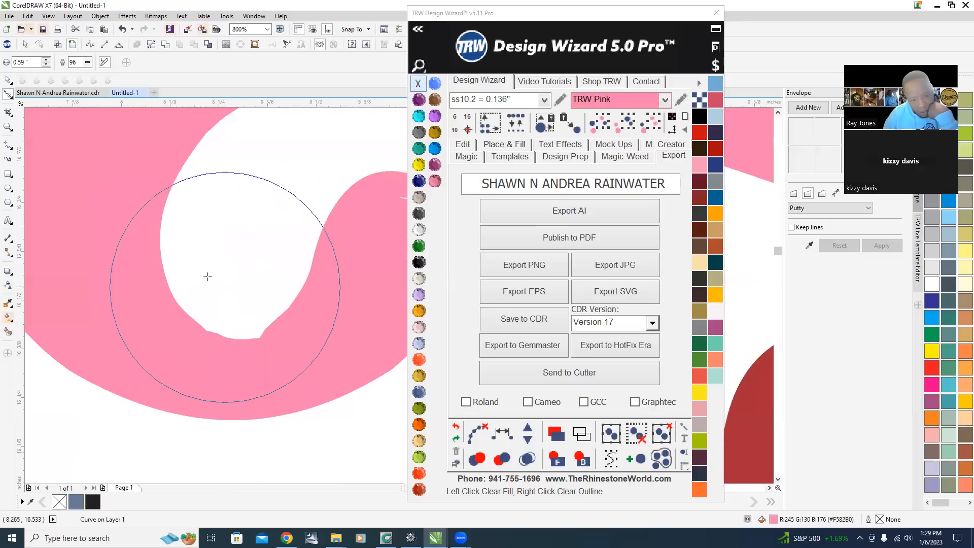
scroll(239, 272, "down", 6)
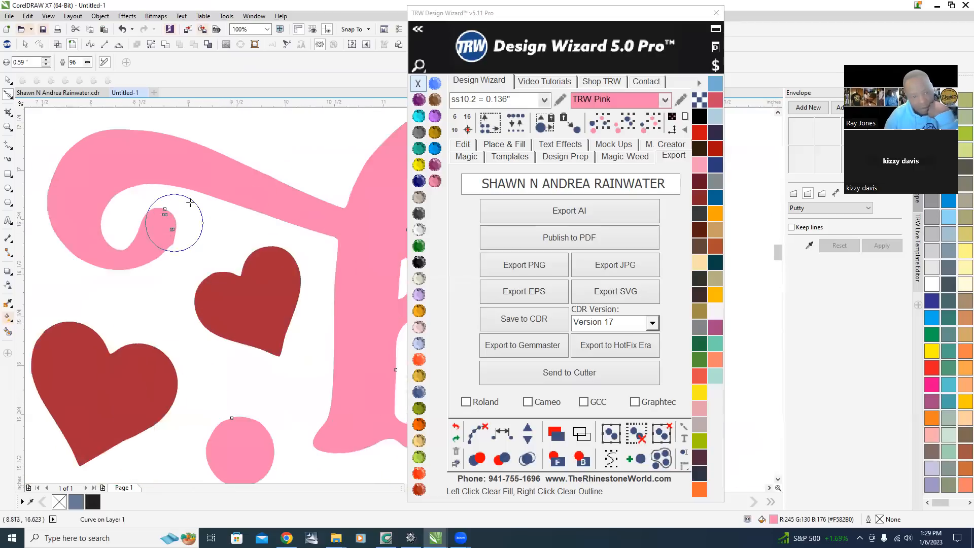
scroll(178, 206, "up", 4)
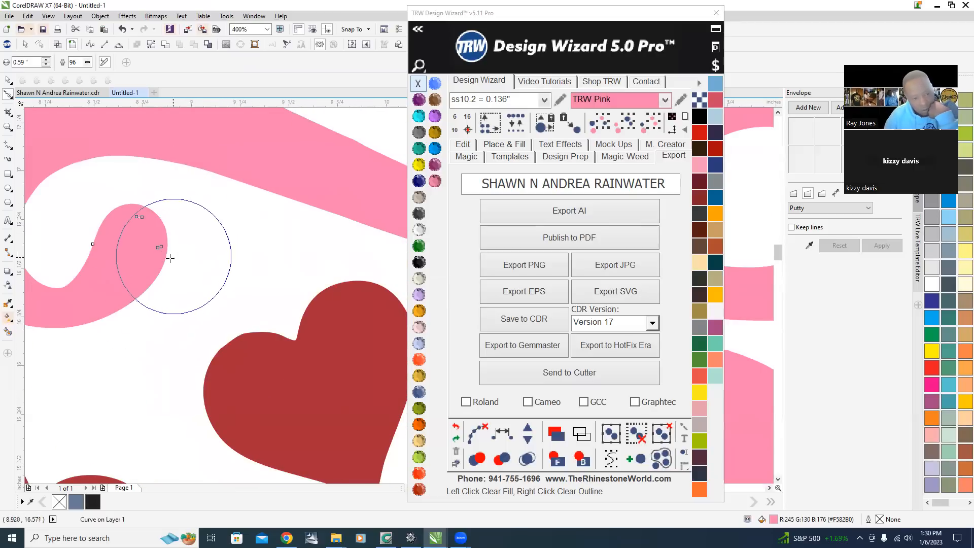
scroll(261, 283, "down", 6)
scroll(318, 306, "up", 2)
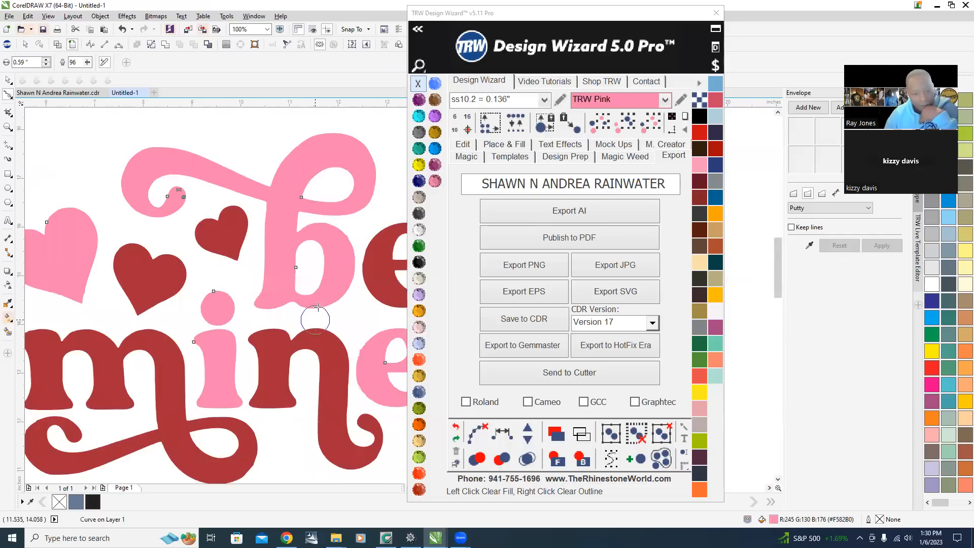
Smooth the uneven inner edge of the pink b's lower bowl with the Smooth tool.
scroll(317, 306, "up", 3)
scroll(348, 184, "down", 3)
scroll(337, 217, "up", 3)
mouse_move(279, 302)
left_mouse_down()
mouse_move(250, 269)
mouse_move(280, 307)
mouse_move(277, 300)
left_mouse_up()
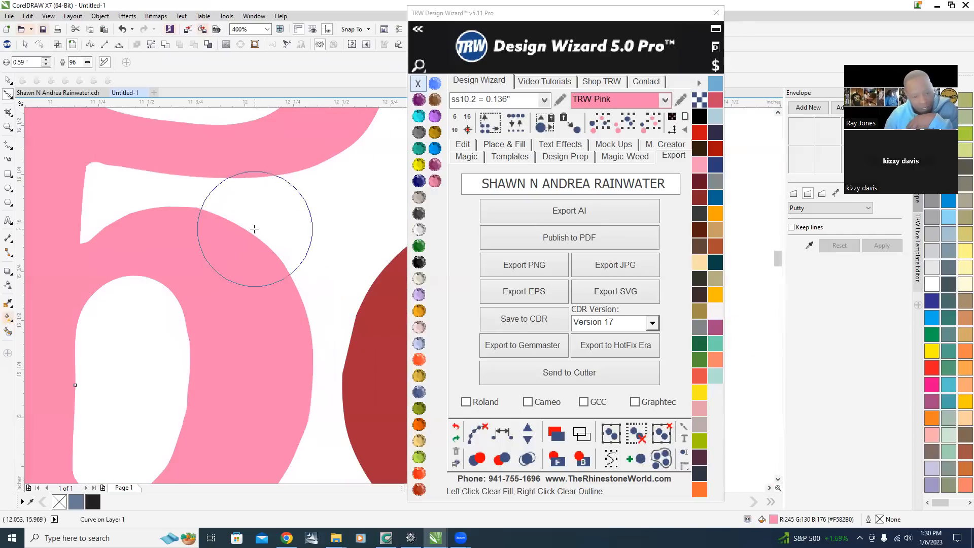
scroll(254, 229, "down", 2)
mouse_move(272, 248)
left_mouse_down()
mouse_move(176, 344)
mouse_move(206, 375)
mouse_move(225, 331)
mouse_move(221, 289)
mouse_move(217, 315)
left_mouse_up()
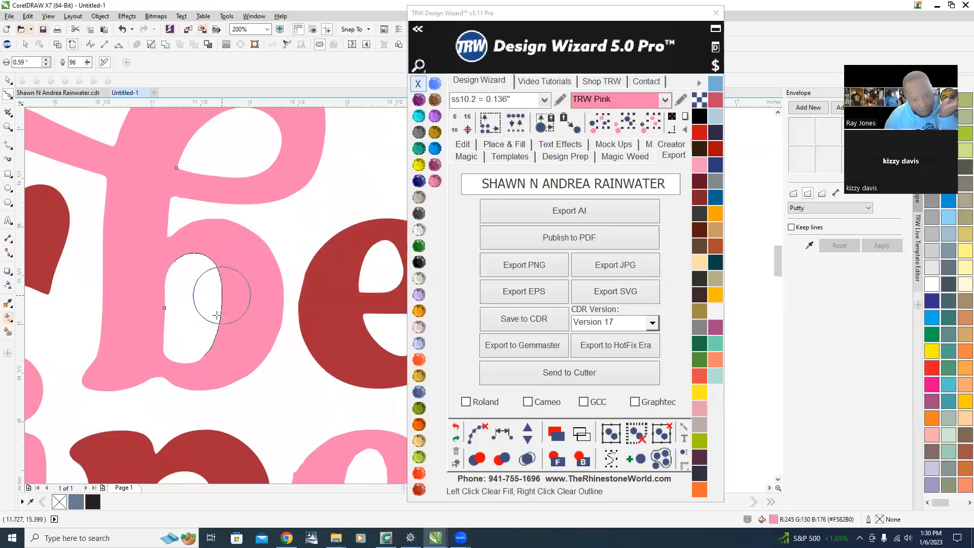
Select the whole design with the Pick tool and review it at several zoom levels.
scroll(265, 152, "down", 2)
scroll(48, 166, "up", 1)
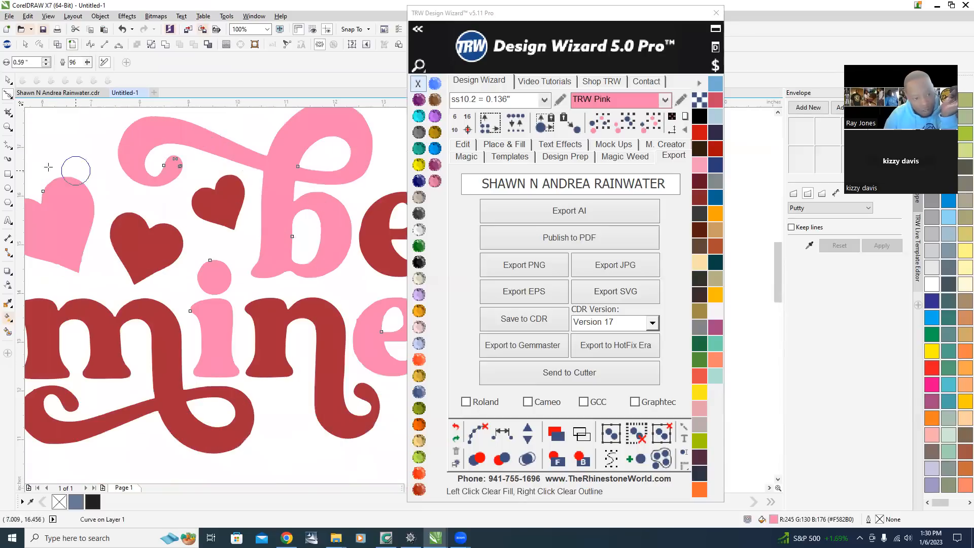
left_click(8, 81)
scroll(325, 398, "down", 2)
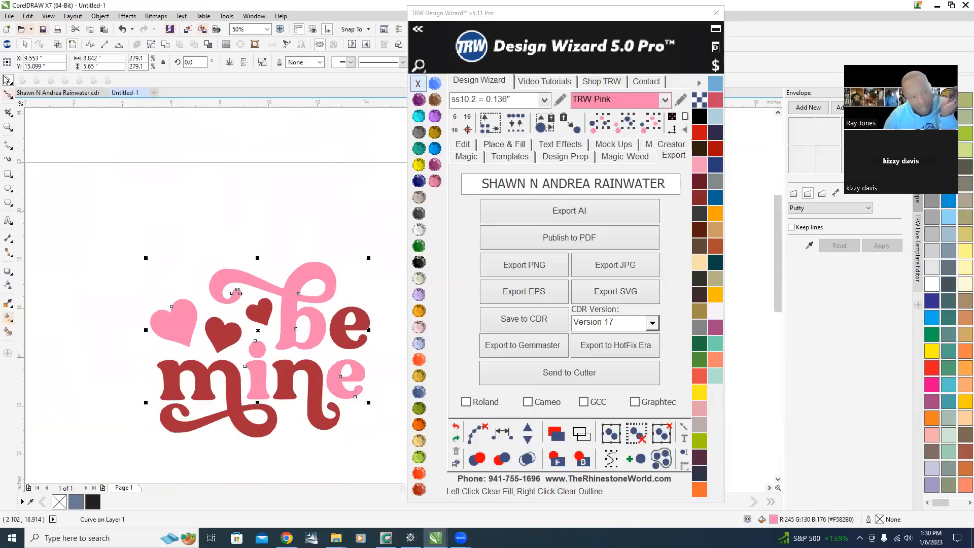
scroll(367, 409, "up", 2)
scroll(254, 378, "down", 1)
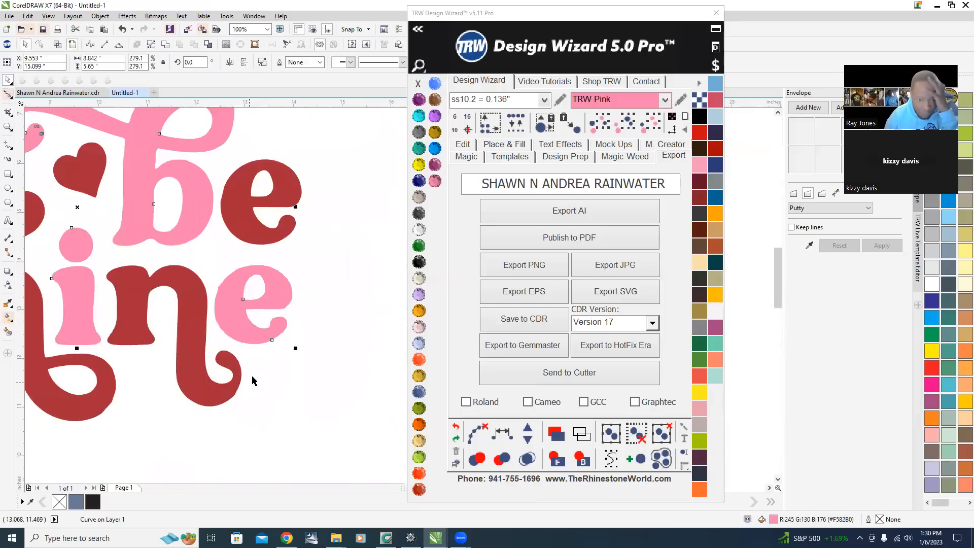
scroll(249, 267, "up", 1)
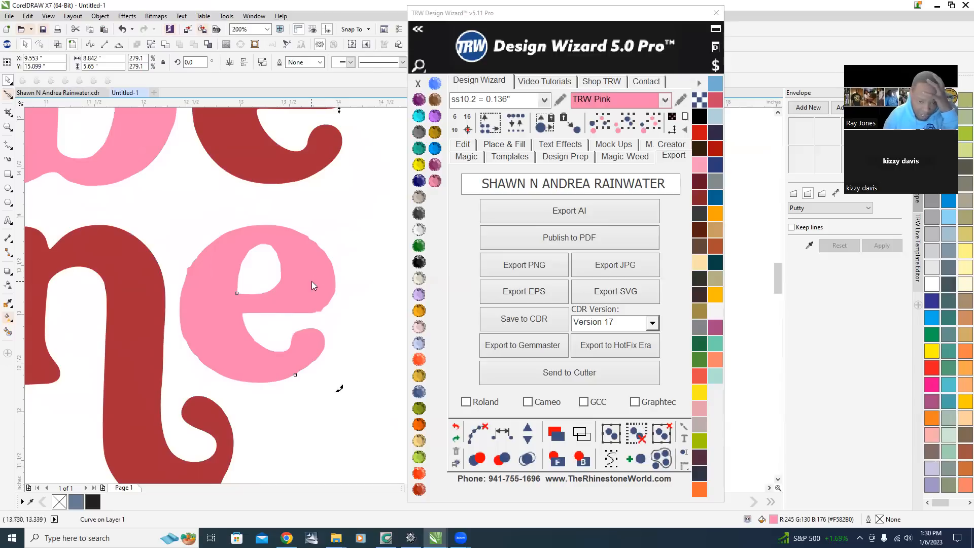
With the Shape tool, select and delete a redundant node on the outer left curve of the pink e.
key("F10")
scroll(284, 236, "up", 1)
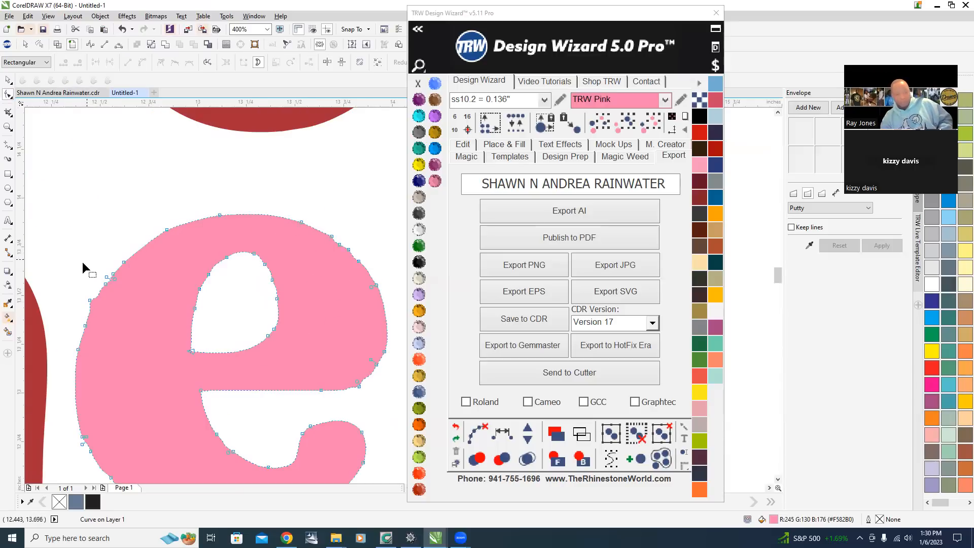
left_click_drag(61, 273, 98, 313)
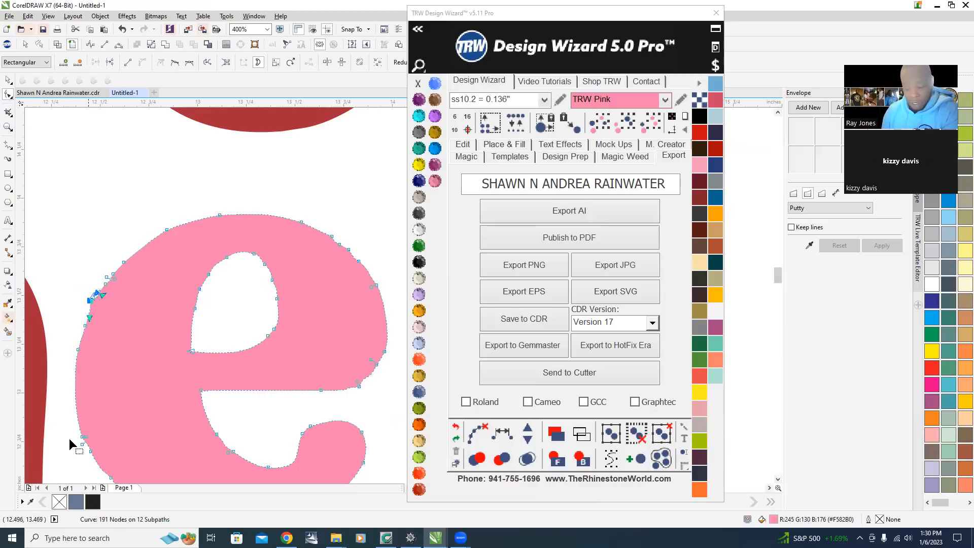
left_click(98, 241)
scroll(130, 328, "up", 2)
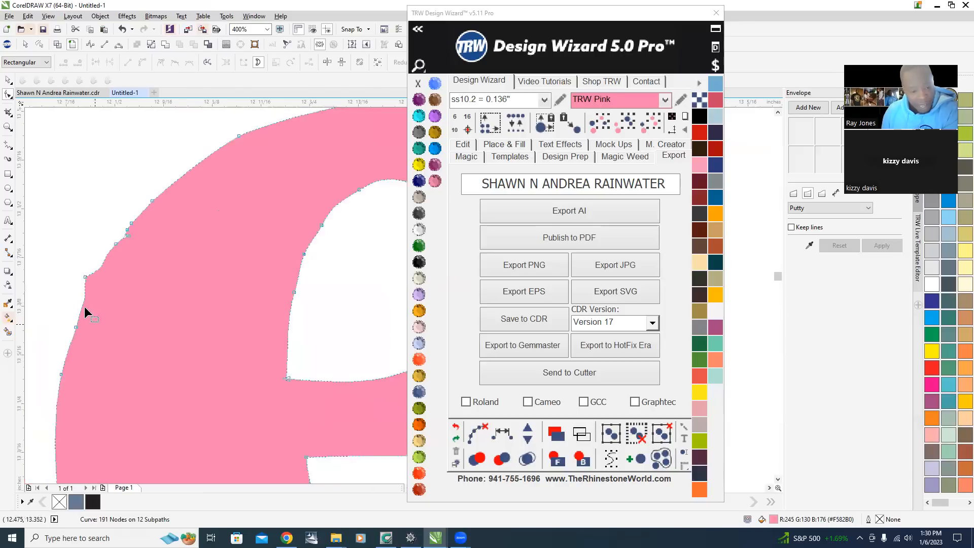
left_click_drag(168, 285, 168, 285)
key("Delete")
Delete more redundant nodes along the pink e's outer left curve.
scroll(121, 201, "down", 2)
scroll(163, 221, "up", 2)
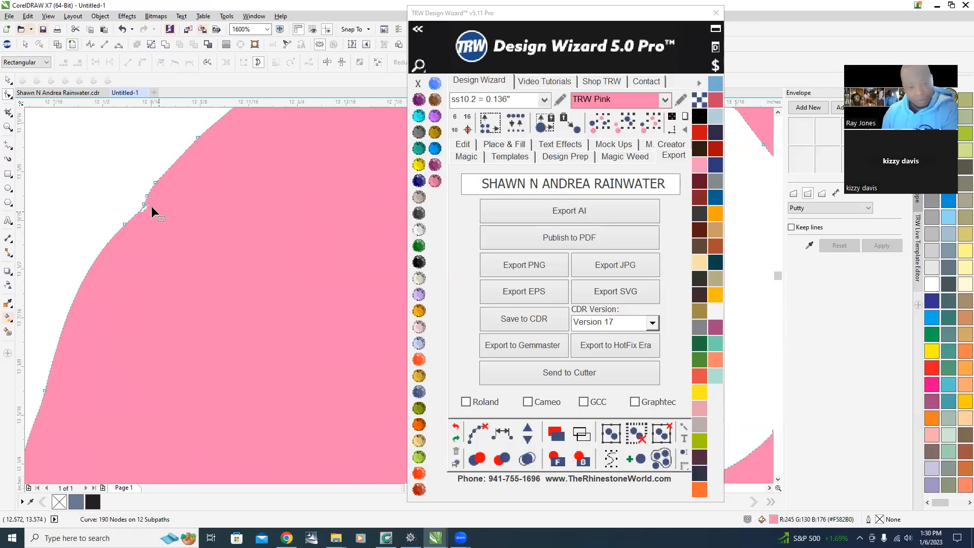
left_click_drag(118, 175, 171, 214)
key("Delete")
Select and delete the extra node near the upper right of the pink e.
scroll(108, 163, "down", 2)
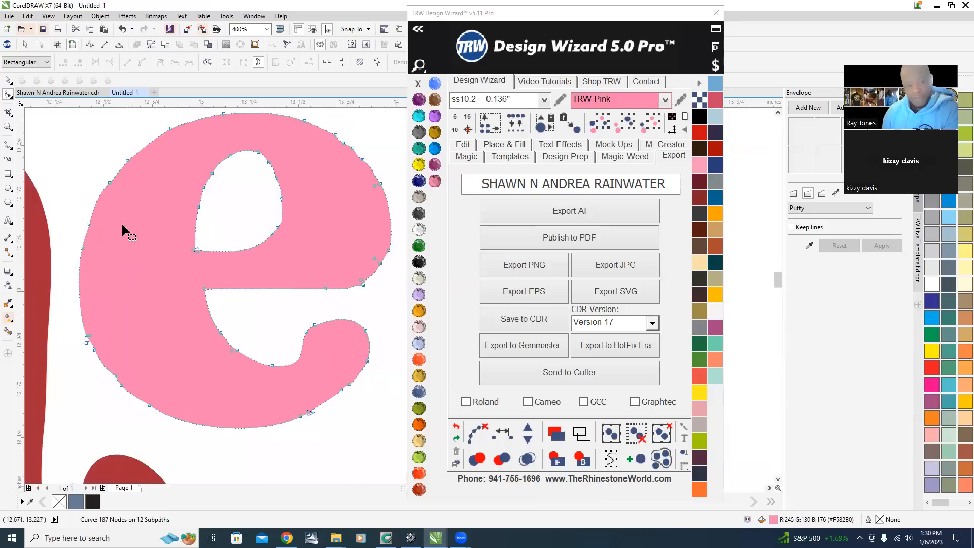
scroll(121, 224, "up", 1)
left_click_drag(76, 121, 185, 267)
scroll(187, 271, "down", 3)
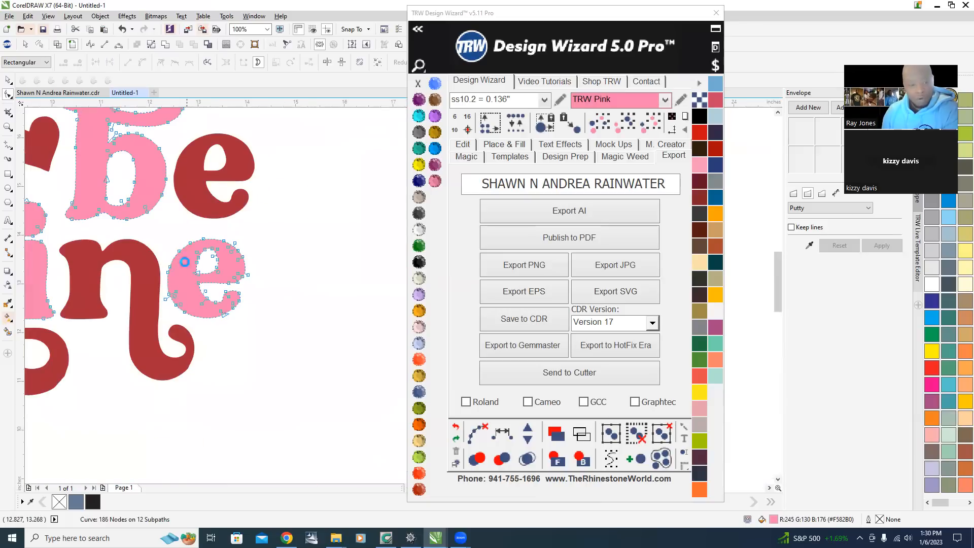
scroll(185, 263, "up", 1)
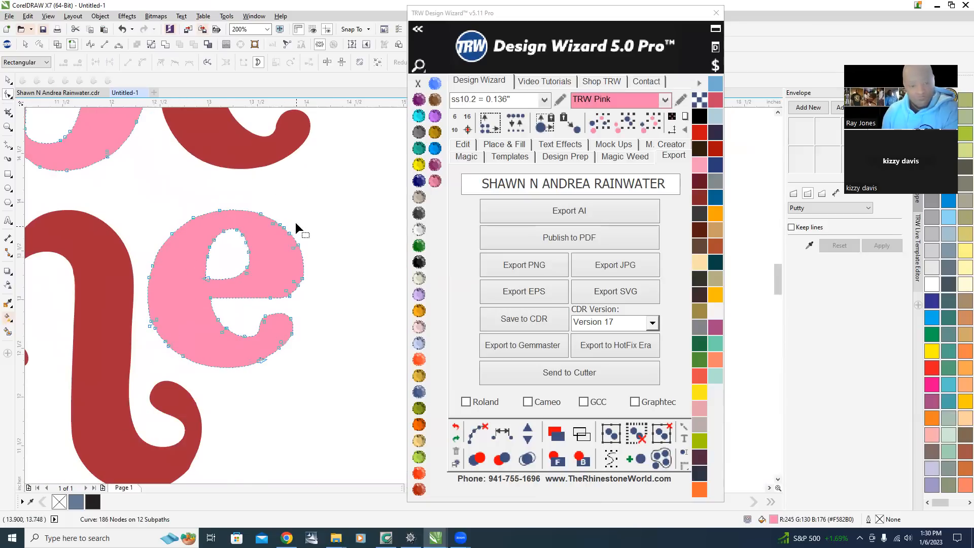
scroll(296, 228, "up", 1)
left_click_drag(290, 245, 302, 249)
key("Delete")
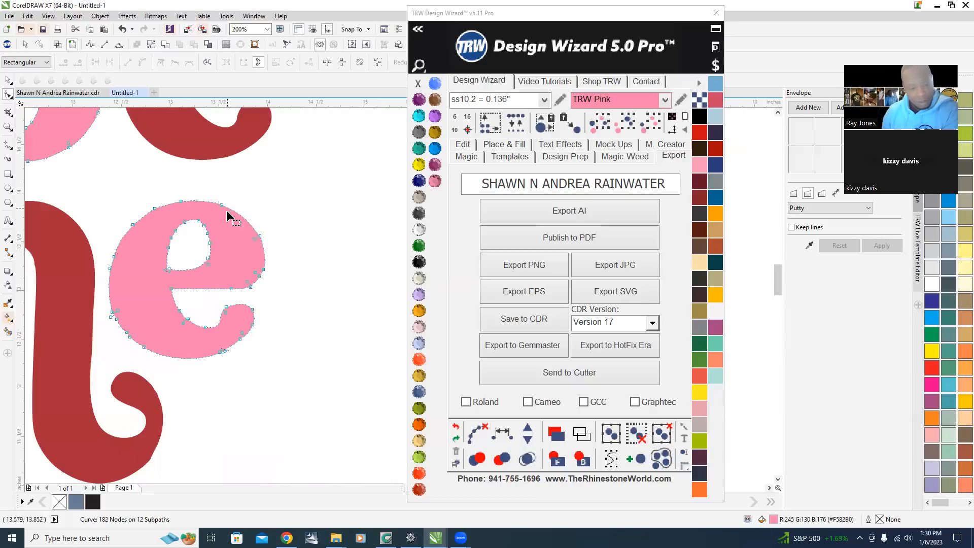
Delete the redundant nodes along the lower-left curve of the pink e.
scroll(92, 333, "up", 2)
left_click_drag(198, 333, 202, 334)
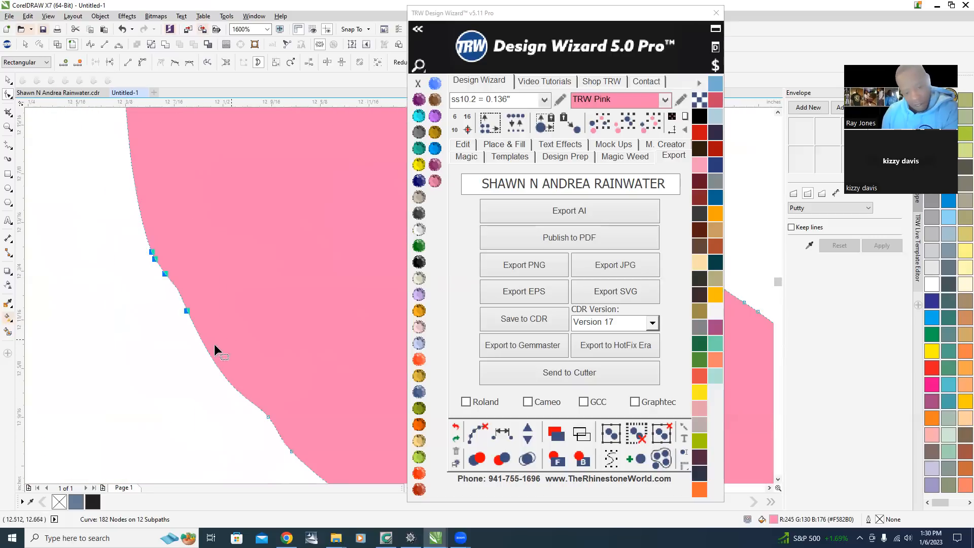
key("Delete")
scroll(170, 335, "down", 2)
scroll(207, 386, "up", 1)
left_click_drag(216, 370, 270, 411)
key("Delete")
left_click_drag(182, 385, 189, 387)
key("Delete")
Delete an extra node on the inner edge of the pink e.
scroll(183, 310, "down", 2)
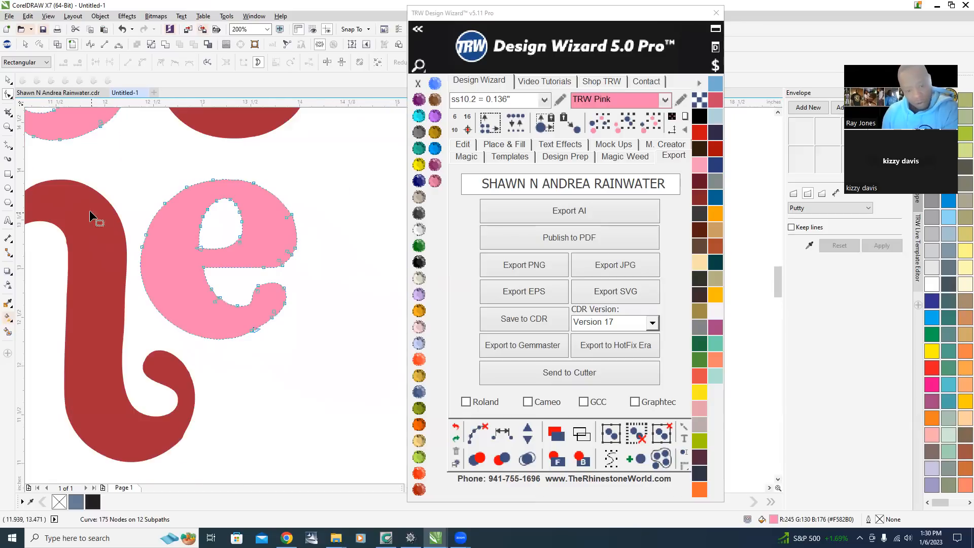
scroll(134, 200, "up", 1)
left_click_drag(184, 247, 184, 248)
key("Delete")
Delete the extra nodes at the tip of the pink e's crossbar.
scroll(206, 168, "down", 1)
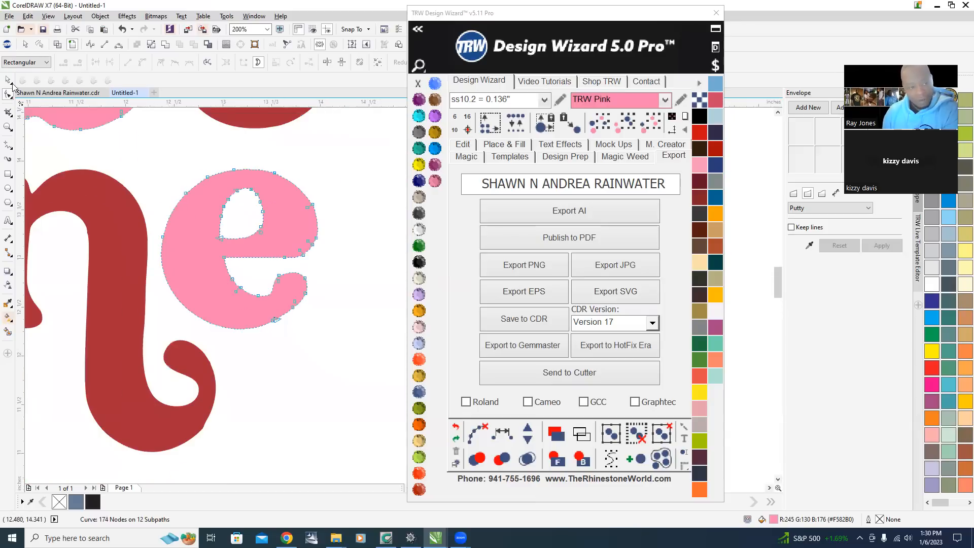
left_click(354, 190)
scroll(320, 272, "up", 1)
scroll(321, 272, "down", 1)
scroll(299, 259, "up", 3)
left_click(263, 298)
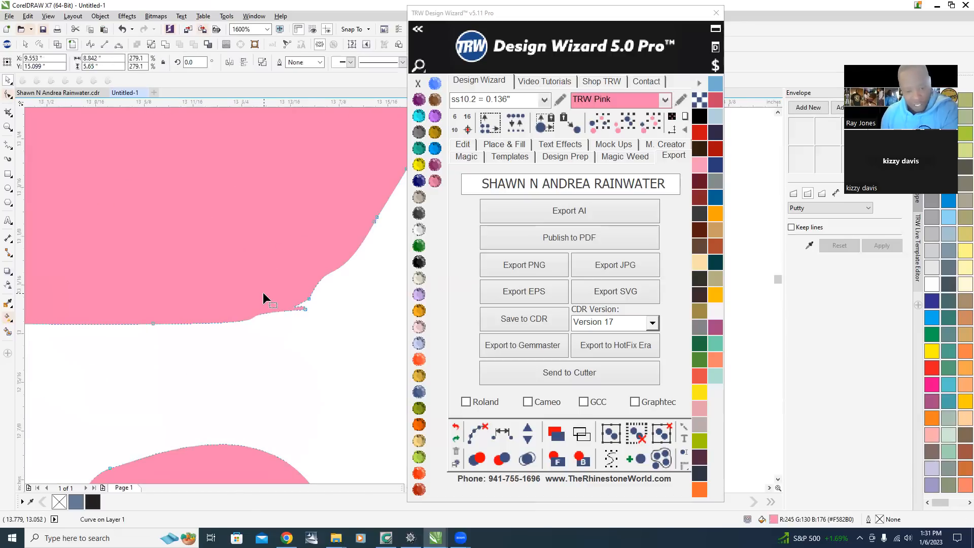
scroll(313, 322, "up", 1)
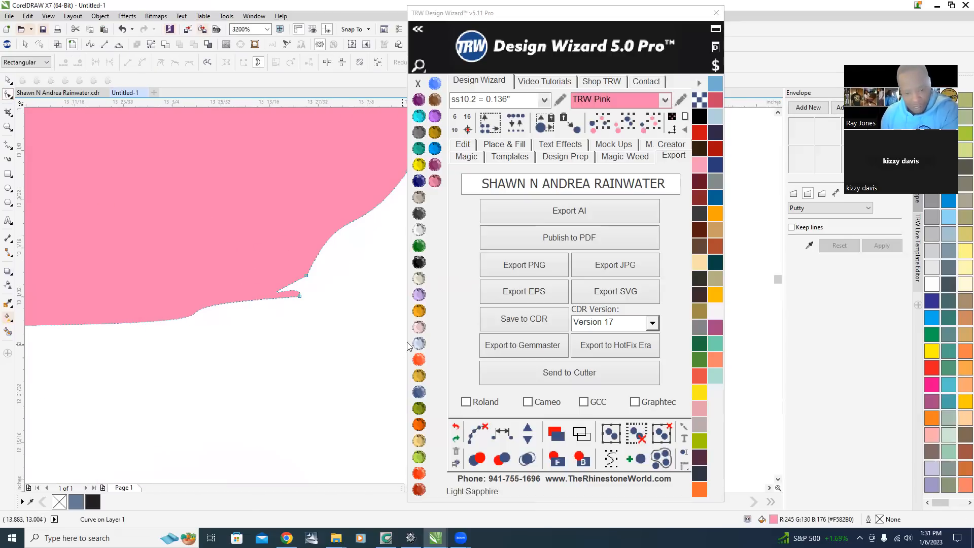
left_click_drag(348, 342, 244, 248)
key("Delete")
Switch to the Smooth tool and smooth the right edge of the pink e.
scroll(243, 248, "down", 4)
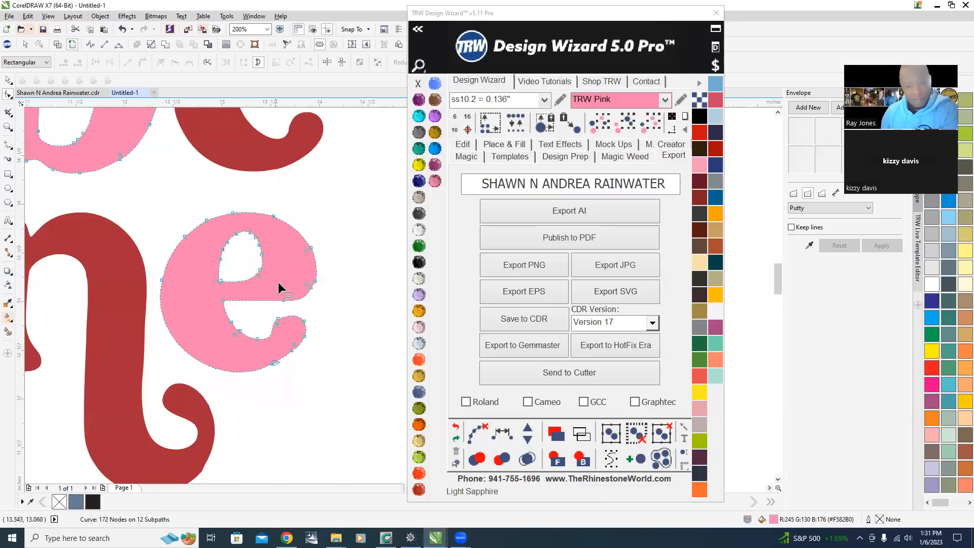
left_click(7, 83)
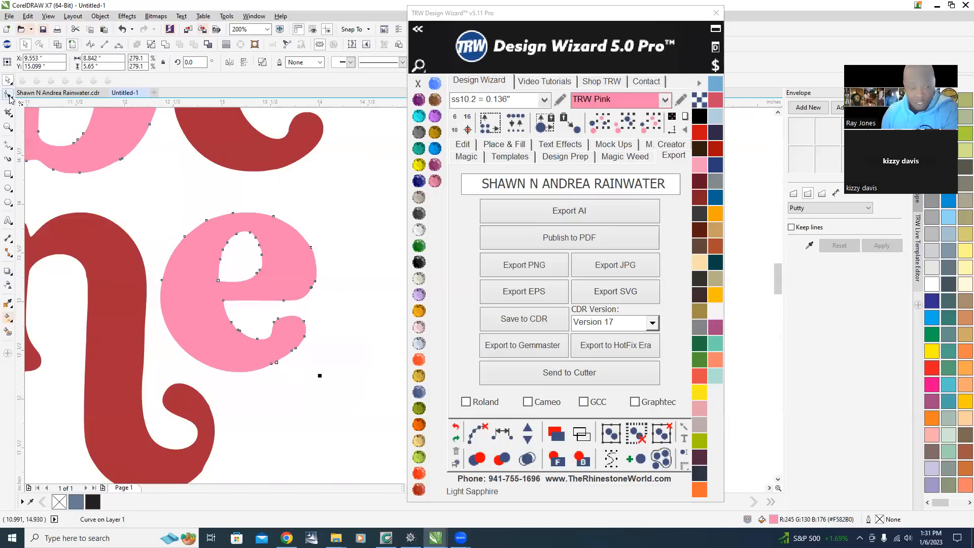
left_click(9, 97)
left_click(59, 113)
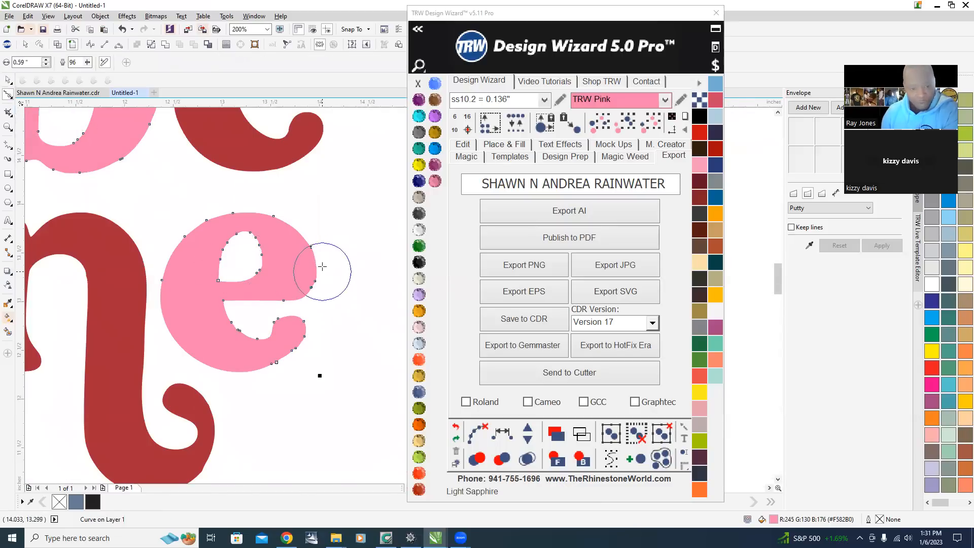
scroll(314, 253, "up", 2)
mouse_move(248, 164)
left_mouse_down()
mouse_move(268, 287)
mouse_move(273, 275)
mouse_move(293, 289)
left_mouse_up()
Smooth the inner edge of the pink e's crossbar with the Smooth tool.
scroll(299, 297, "down", 1)
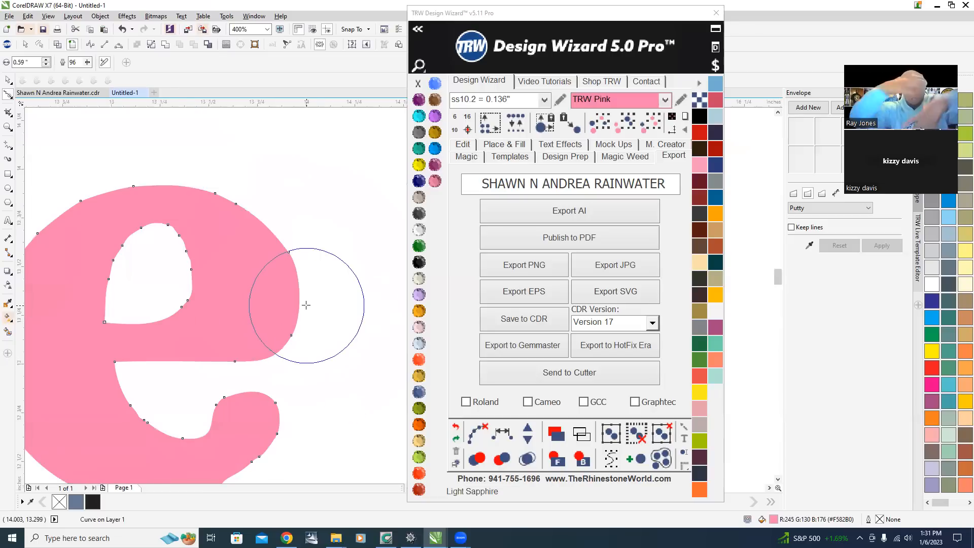
mouse_move(135, 278)
left_mouse_down()
mouse_move(150, 269)
mouse_move(224, 360)
mouse_move(117, 272)
mouse_move(100, 357)
mouse_move(217, 274)
left_mouse_up()
scroll(217, 273, "down", 2)
scroll(217, 261, "up", 2)
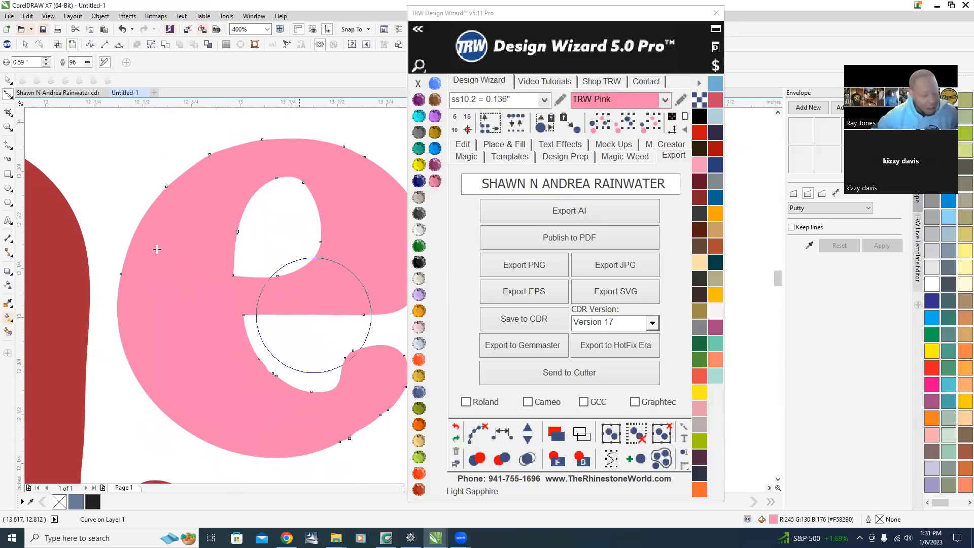
Smooth the pink e's tail and its lower outer curve with the Smooth tool.
scroll(109, 303, "down", 2)
scroll(264, 328, "down", 2)
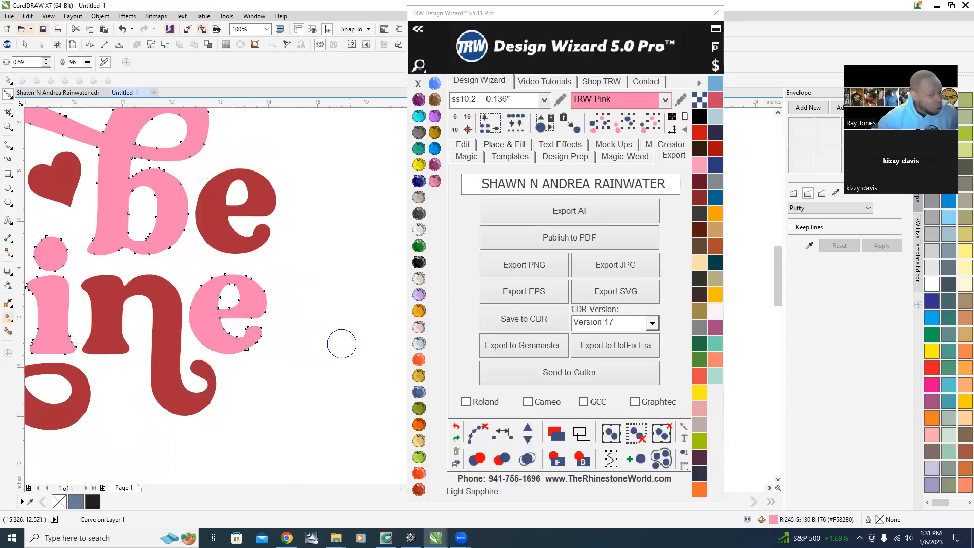
scroll(169, 326, "up", 4)
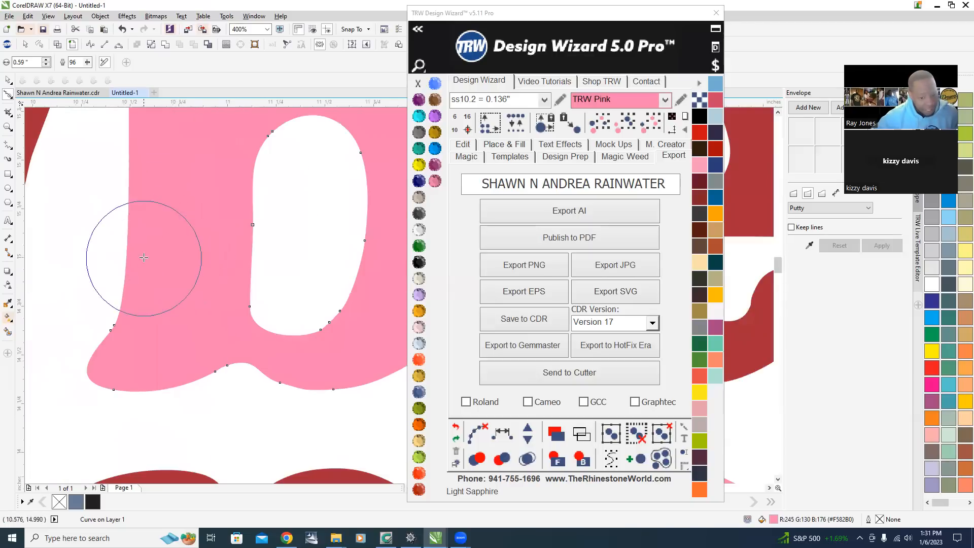
scroll(169, 341, "down", 2)
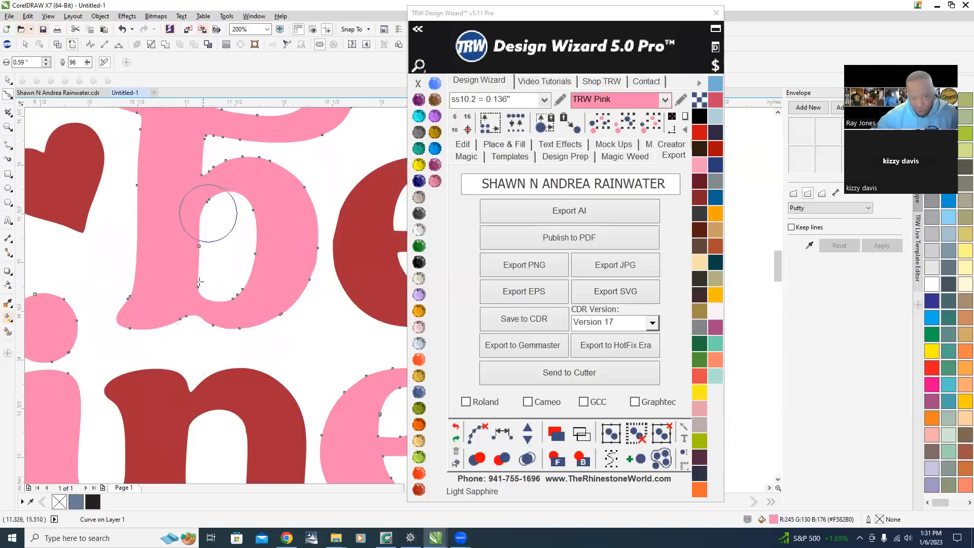
scroll(307, 244, "down", 1)
scroll(301, 223, "down", 1)
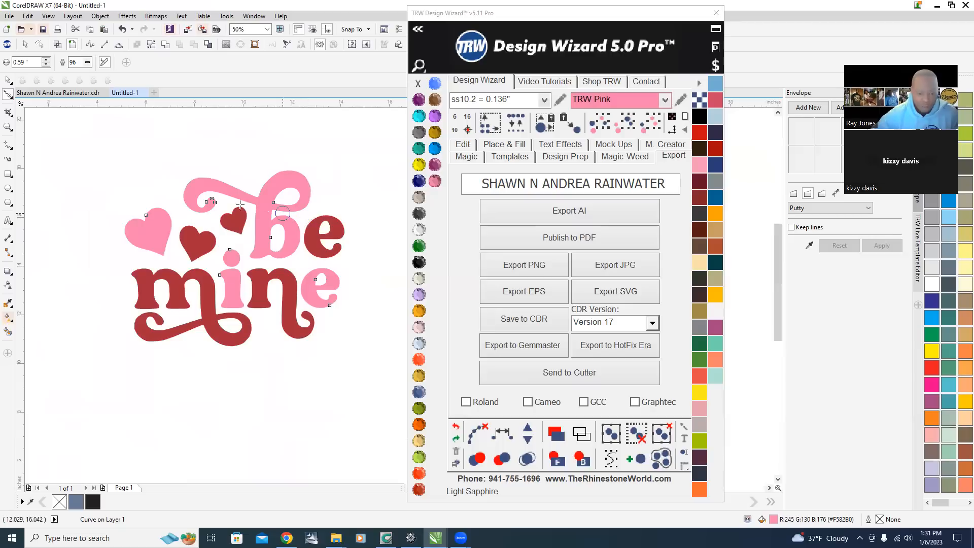
scroll(324, 314, "up", 3)
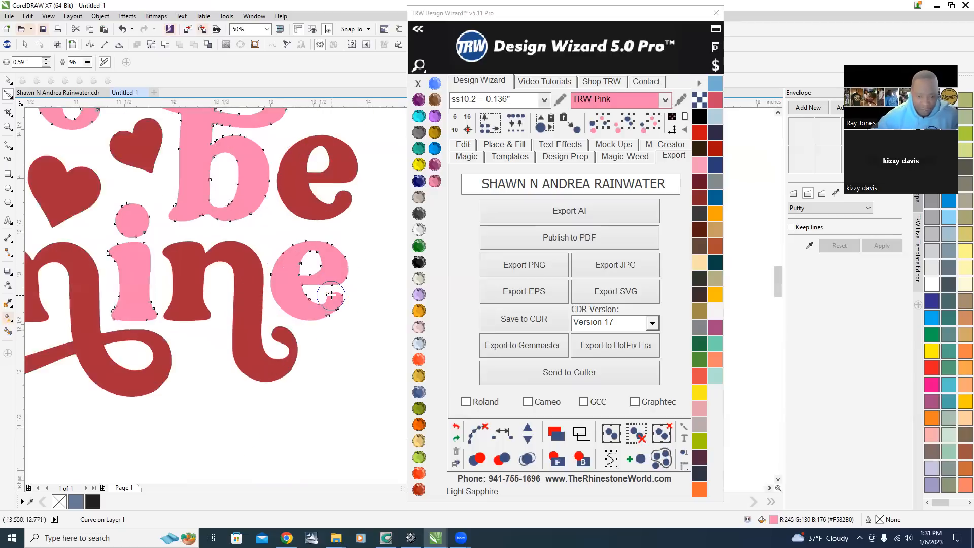
mouse_move(324, 379)
left_mouse_down()
mouse_move(308, 383)
mouse_move(329, 386)
mouse_move(358, 337)
left_mouse_up()
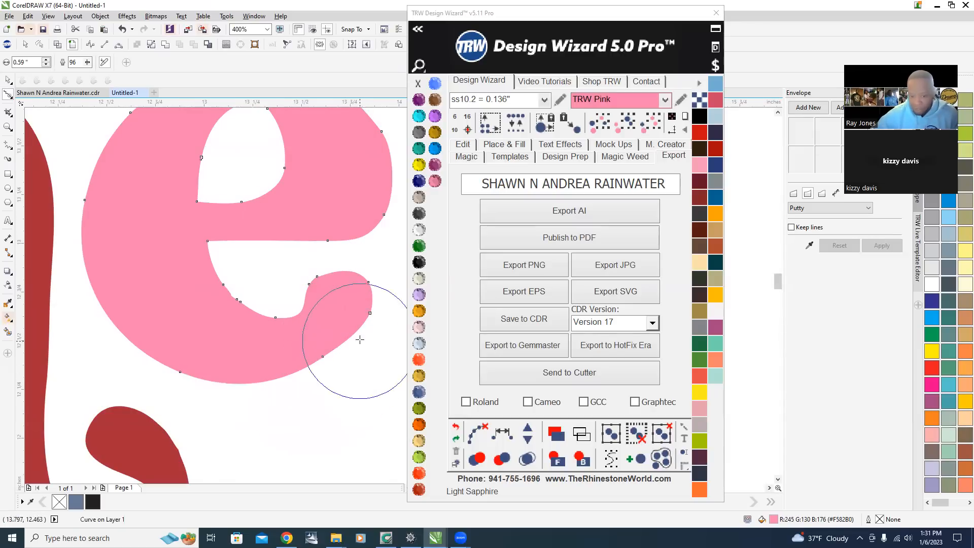
mouse_move(201, 294)
left_mouse_down()
mouse_move(235, 304)
mouse_move(227, 296)
mouse_move(186, 325)
left_mouse_up()
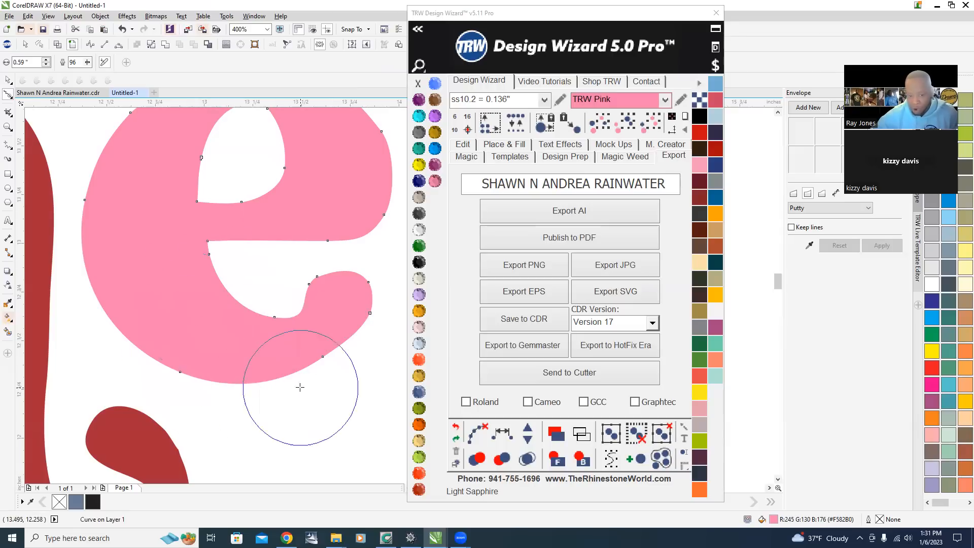
Switch to the Pick tool and review the whole design zoomed out.
scroll(370, 300, "down", 3)
scroll(365, 330, "down", 1)
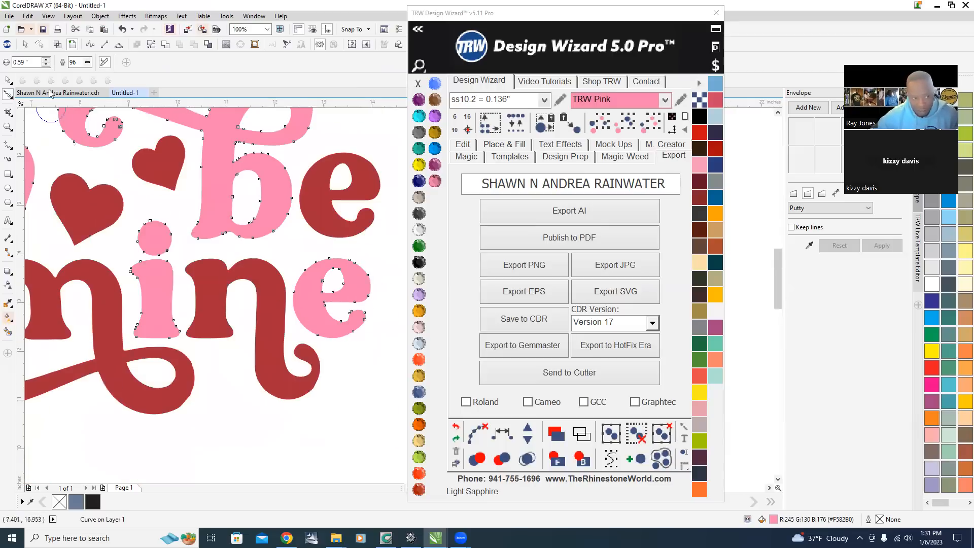
left_click(5, 80)
scroll(148, 292, "up", 2)
scroll(229, 292, "down", 3)
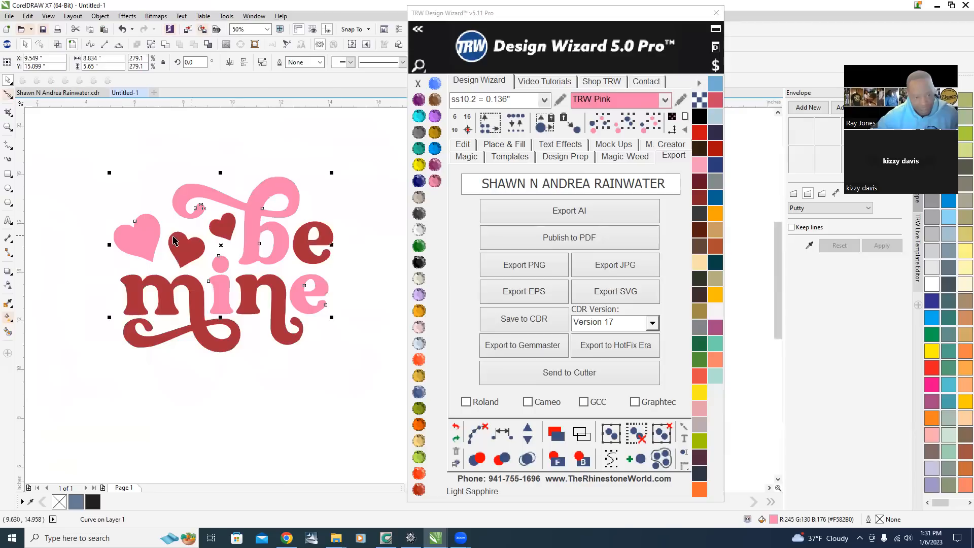
scroll(138, 235, "up", 2)
With the Shape tool, select and delete redundant nodes near the bottom tip of the large pink heart.
key("F10")
scroll(199, 288, "up", 3)
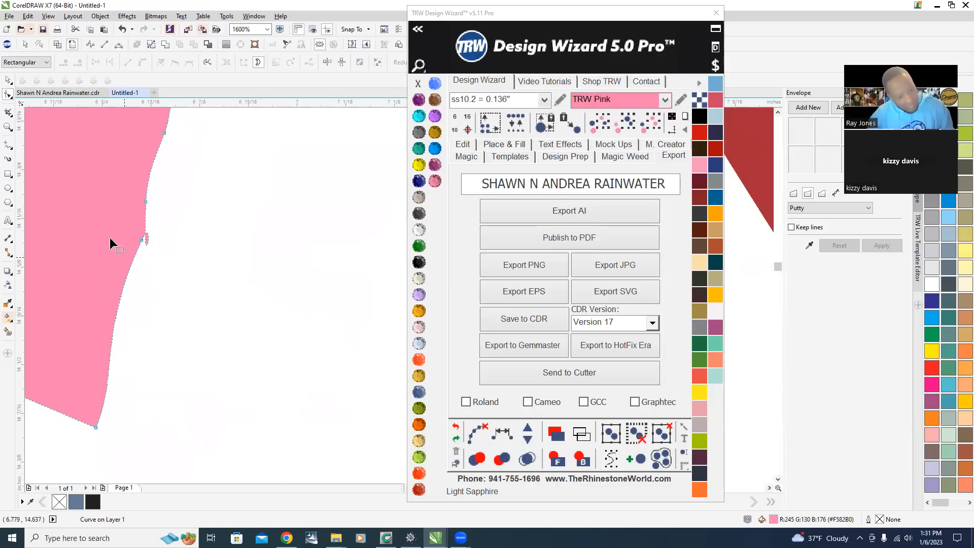
scroll(108, 236, "up", 1)
left_click_drag(103, 150, 292, 343)
scroll(270, 355, "down", 2)
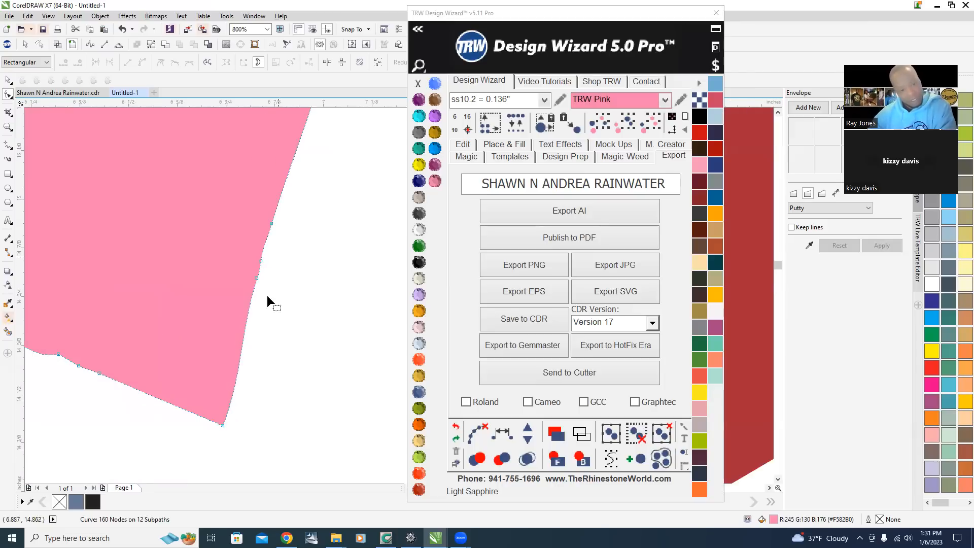
scroll(266, 304, "down", 2)
scroll(263, 291, "up", 2)
scroll(249, 317, "up", 1)
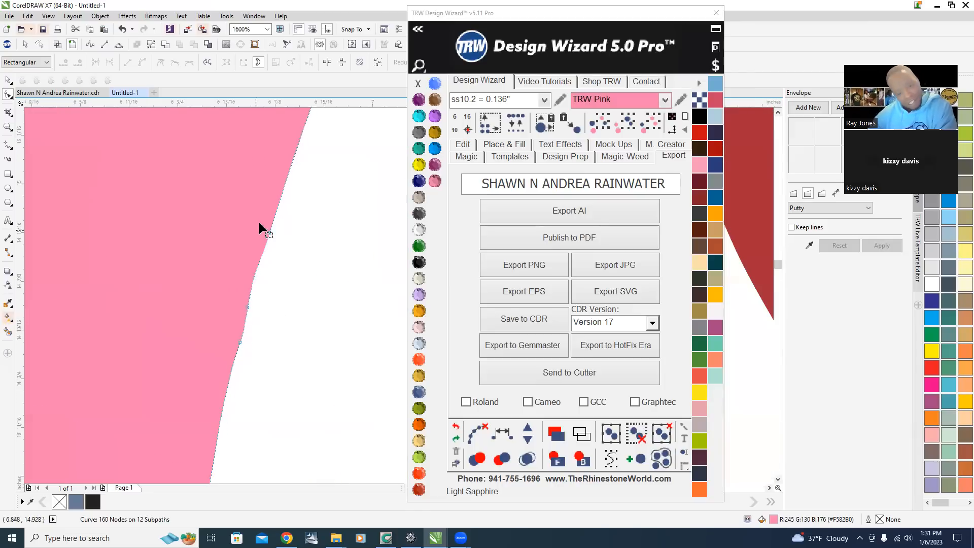
key("Delete")
scroll(330, 340, "down", 1)
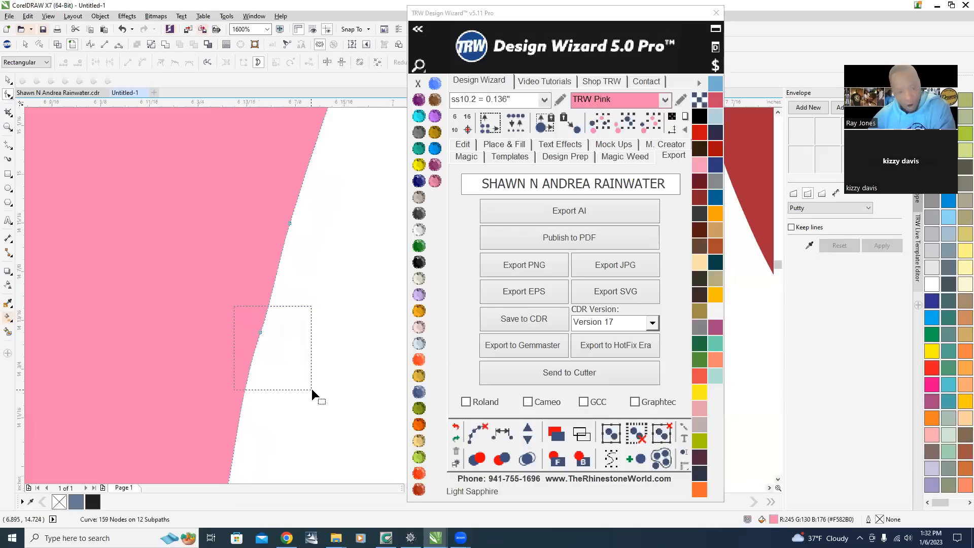
Select and delete more redundant nodes along the lower edges of the large pink heart.
left_click_drag(311, 389, 311, 388)
key("Delete")
scroll(256, 281, "down", 2)
scroll(200, 386, "up", 2)
left_click_drag(118, 222, 344, 378)
key("Delete")
Switch to the Pick tool and zoom around the pink heart and the whole design to check the edges.
scroll(300, 348, "down", 3)
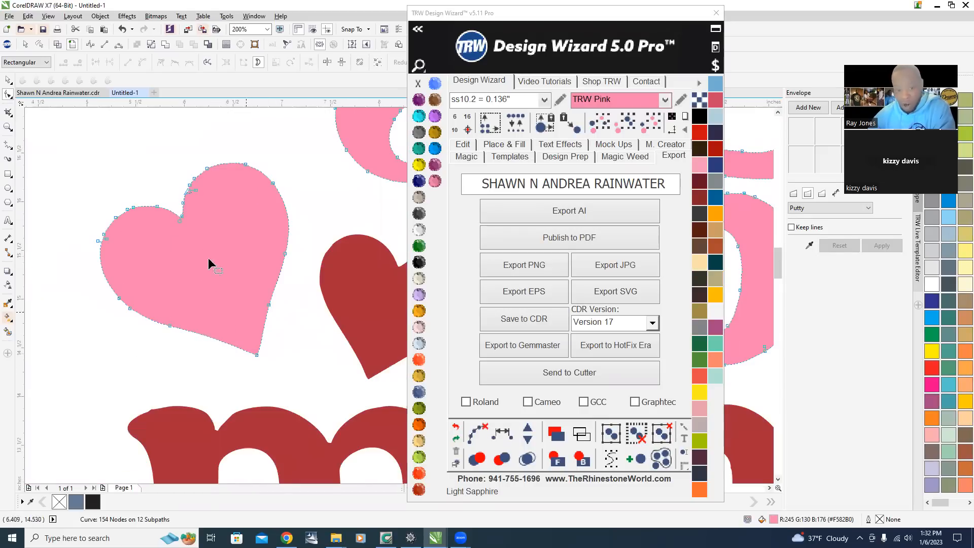
scroll(135, 241, "up", 1)
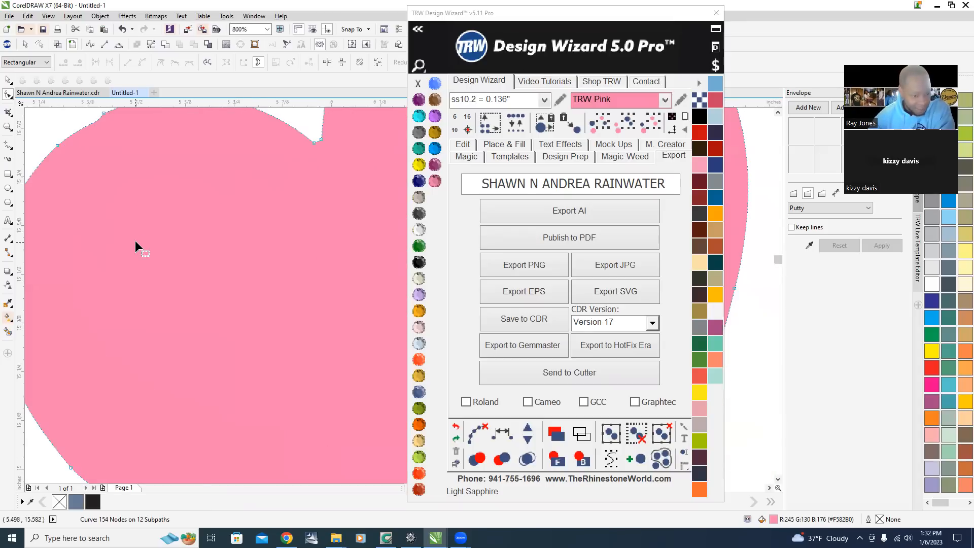
scroll(95, 221, "up", 1)
scroll(196, 231, "down", 1)
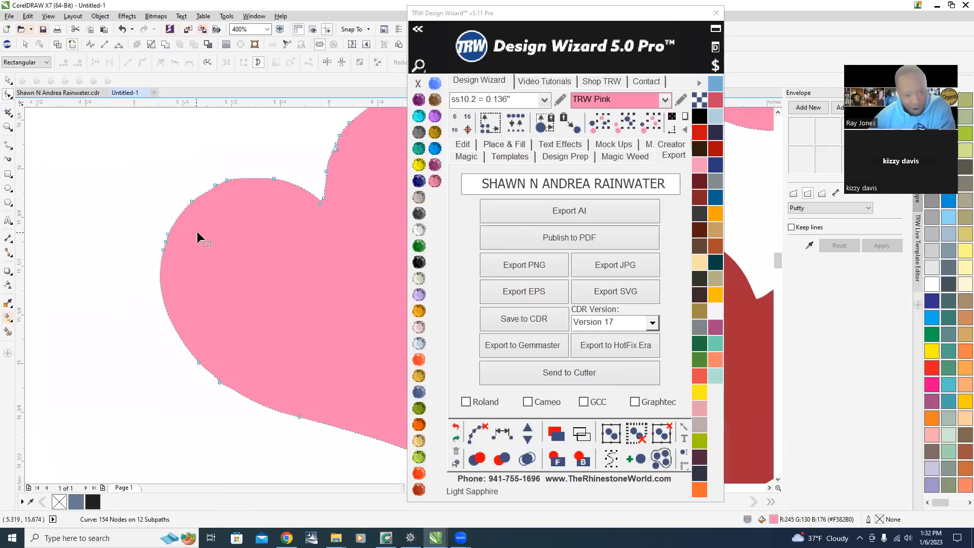
scroll(269, 218, "down", 1)
scroll(299, 210, "up", 1)
scroll(273, 216, "down", 1)
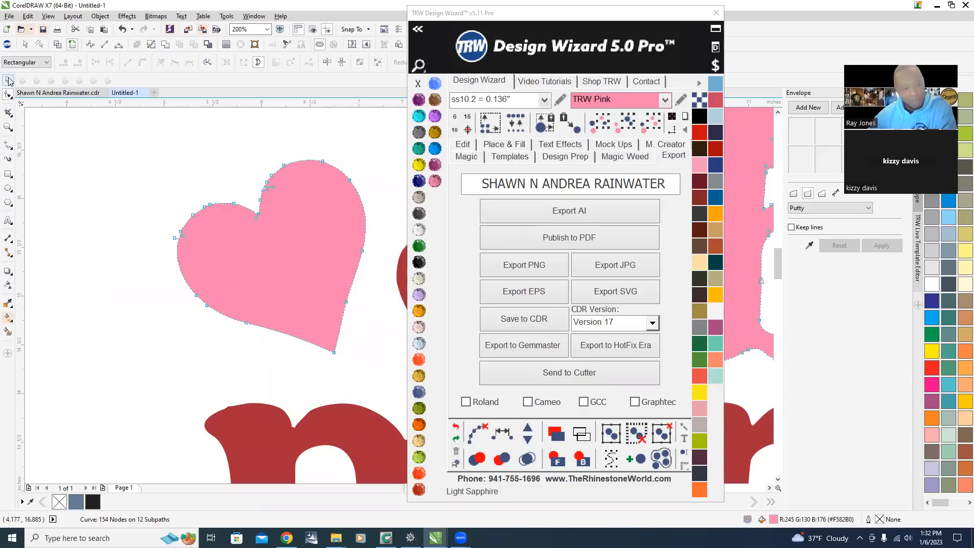
left_click(8, 80)
left_click(196, 148)
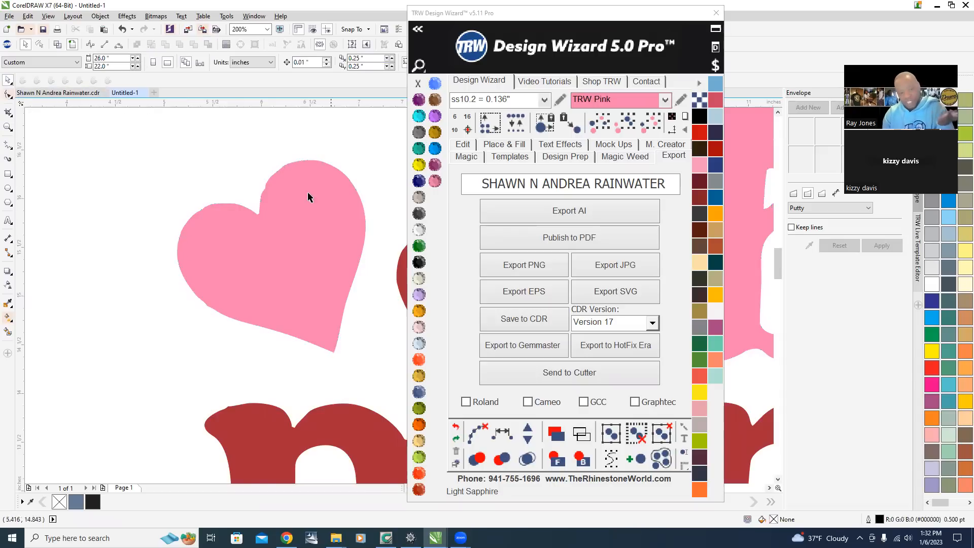
scroll(151, 307, "down", 3)
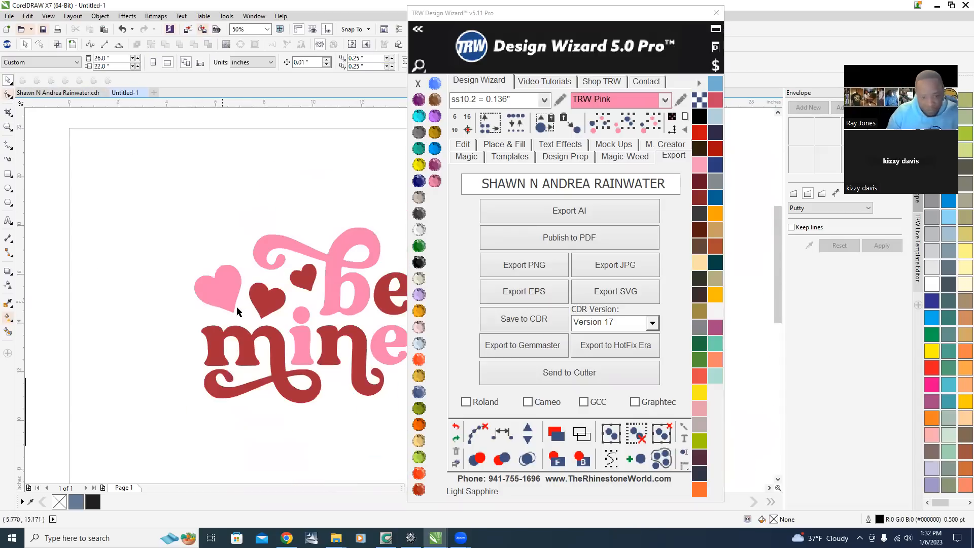
scroll(257, 298, "up", 3)
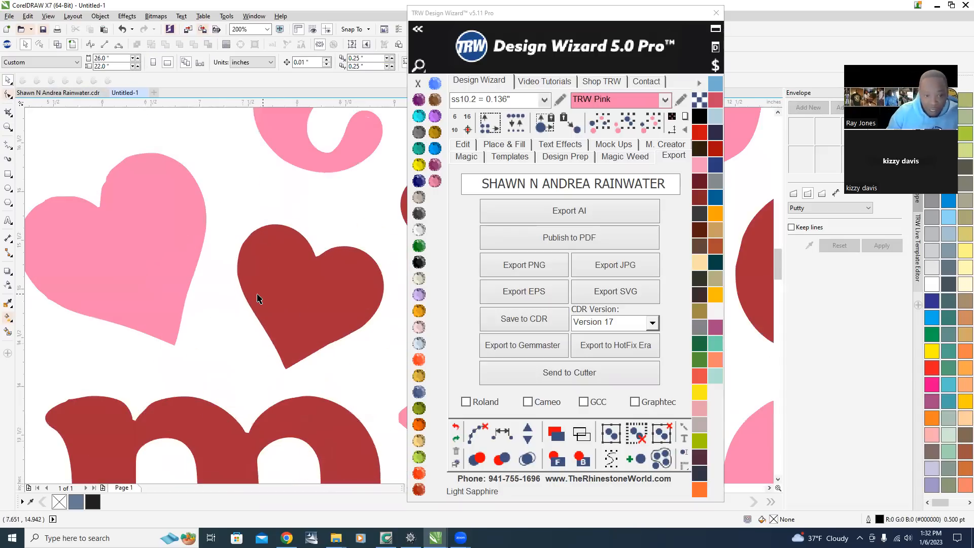
Trace the 'GODS PLAN' bitmap with Outline Trace using the Clipart setting and accept the result.
left_click(131, 290)
scroll(131, 288, "down", 6)
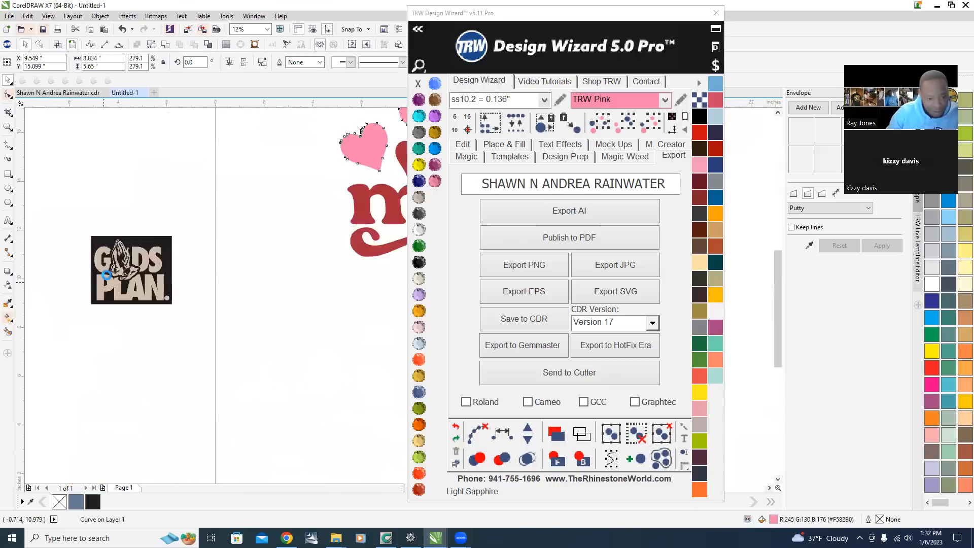
scroll(106, 275, "up", 6)
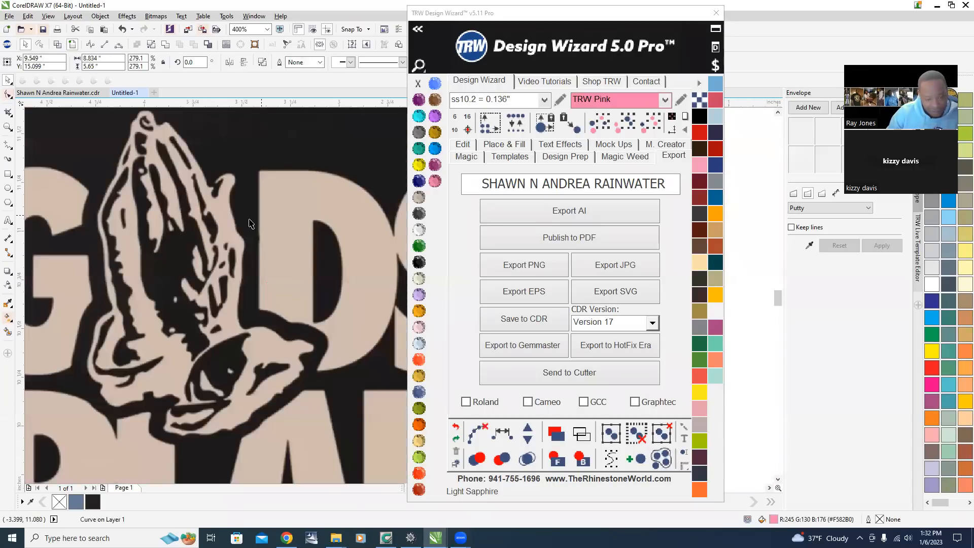
scroll(248, 223, "down", 3)
right_click(213, 249)
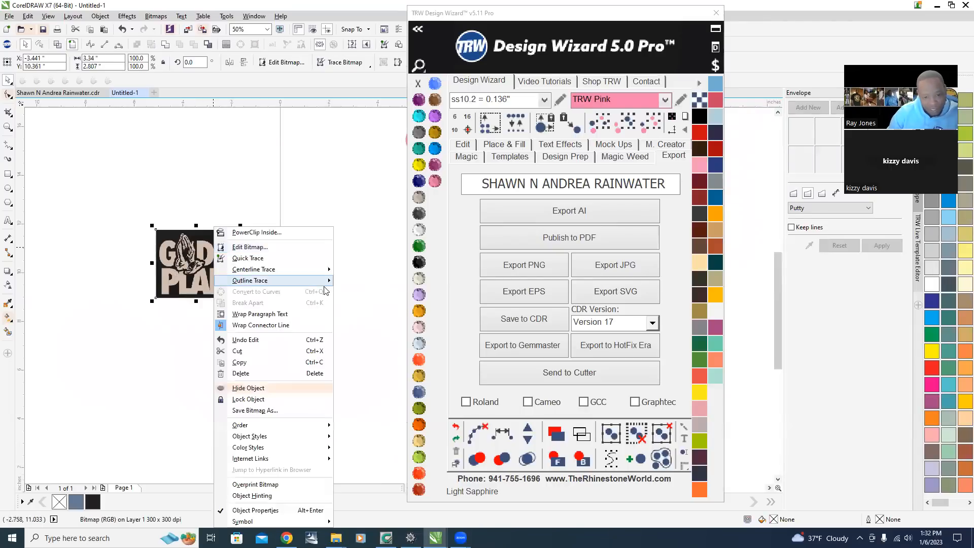
mouse_move(327, 282)
left_click(362, 314)
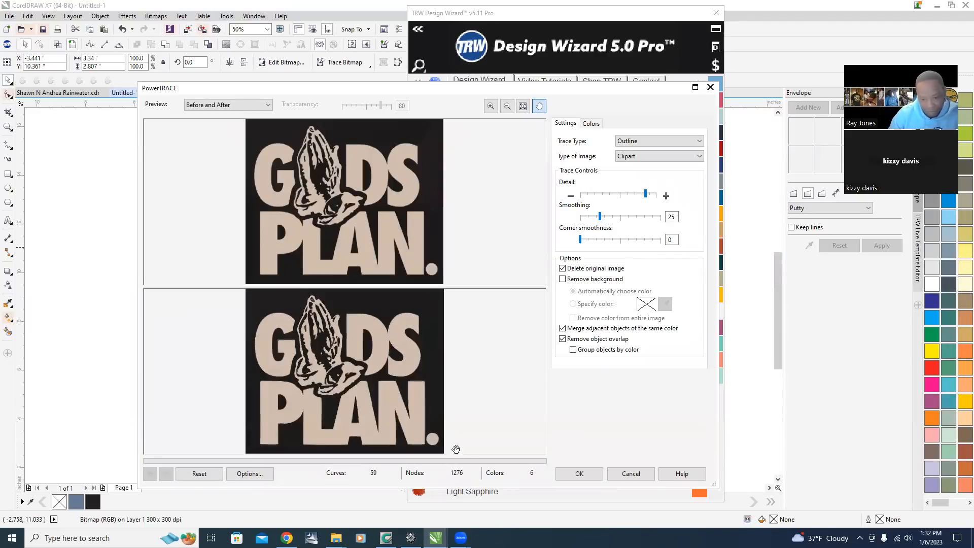
left_click(579, 473)
Position the traced 'GODS PLAN' artwork and ungroup all of its objects.
left_click_drag(178, 149, 306, 266)
left_click_drag(207, 201, 190, 171)
left_click_drag(61, 190, 175, 287)
mouse_move(131, 215)
left_mouse_down()
mouse_move(223, 259)
mouse_move(384, 146)
mouse_move(366, 147)
left_mouse_up()
scroll(238, 263, "up", 2)
left_click_drag(300, 214, 346, 226)
scroll(257, 275, "down", 2)
scroll(297, 270, "up", 2)
right_click(220, 245)
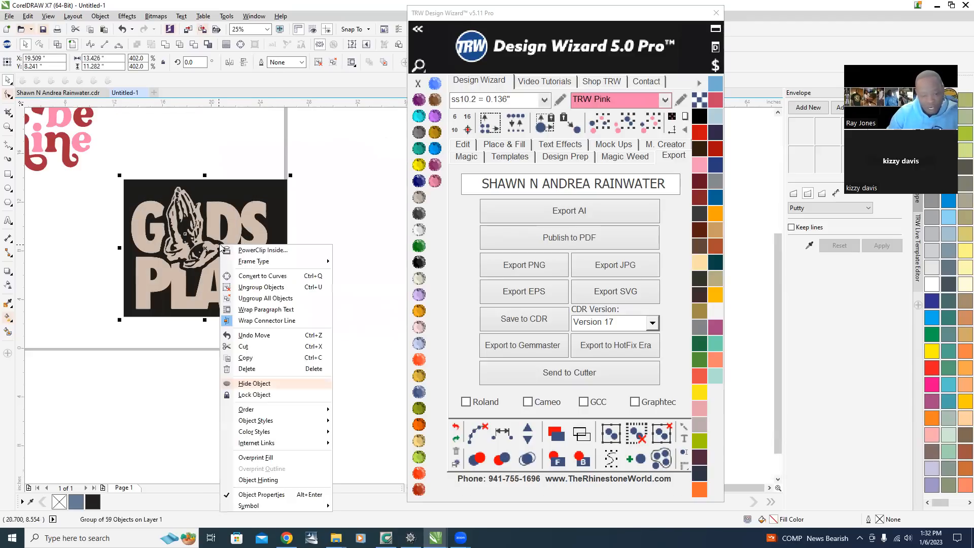
left_click(265, 298)
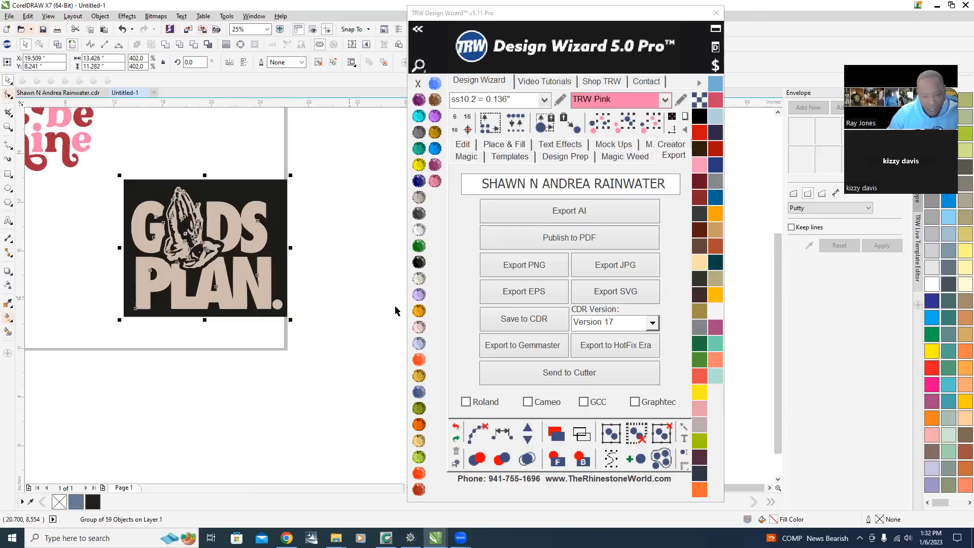
Delete the black background rectangle behind the traced lettering.
left_click(337, 323)
left_click(280, 243)
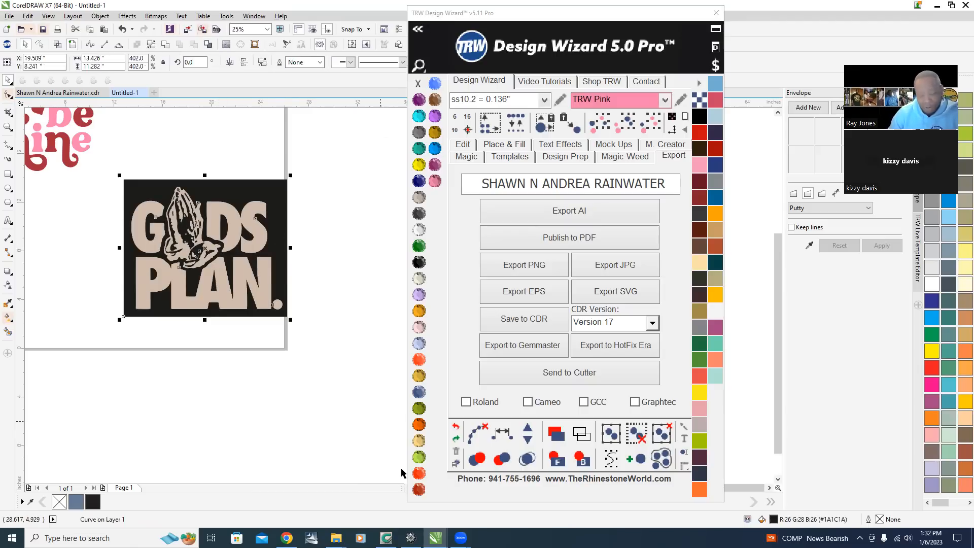
key("Delete")
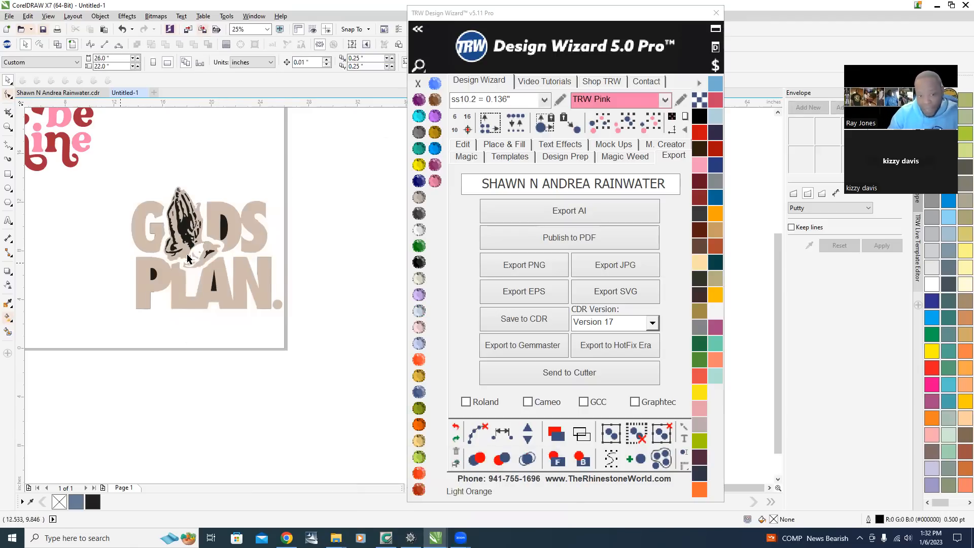
Delete the black fill pieces left inside the letters P and A.
scroll(167, 274, "up", 2)
scroll(170, 276, "down", 2)
scroll(172, 279, "up", 2)
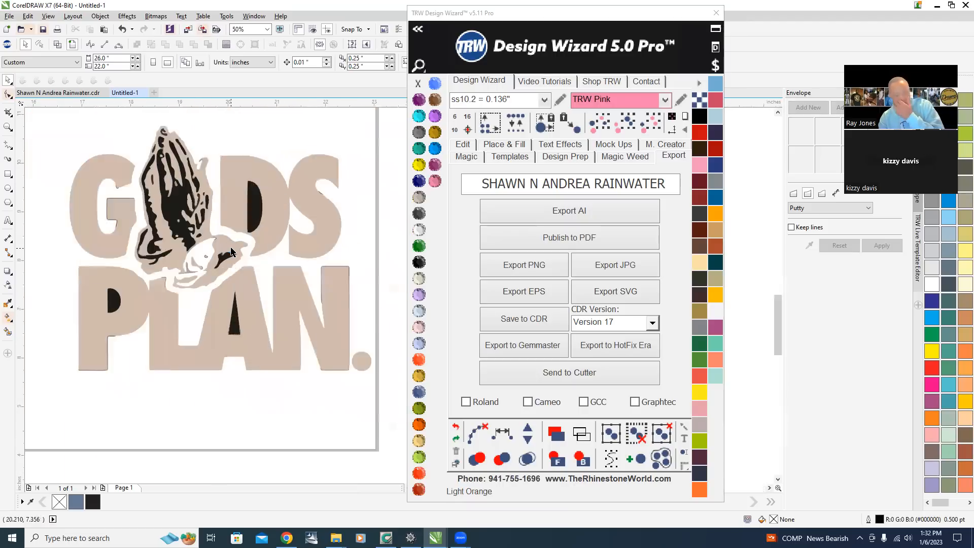
scroll(184, 213, "down", 1)
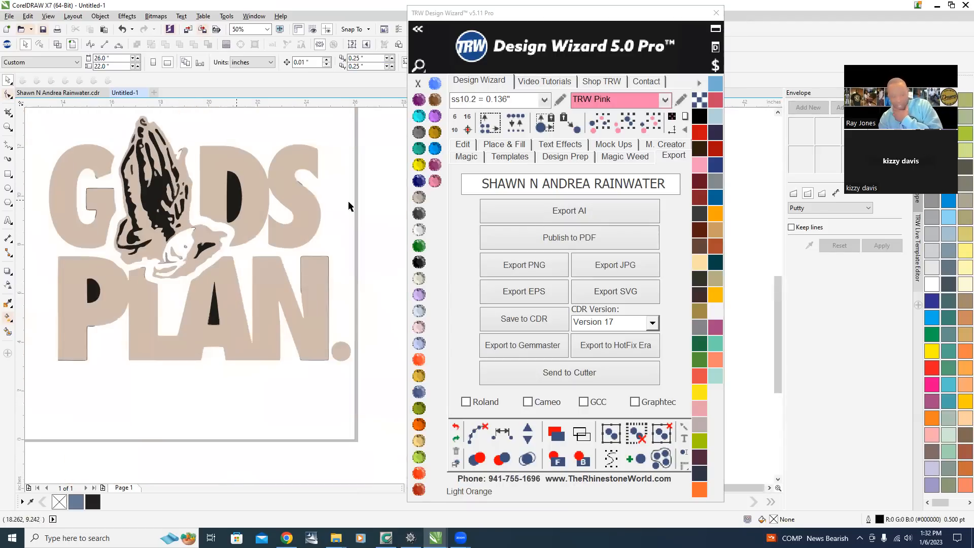
left_click(213, 322)
key("Delete")
left_click(92, 290)
key("Delete")
Move the tan praying-hands shape out of the lettering to the left.
scroll(203, 395, "down", 1)
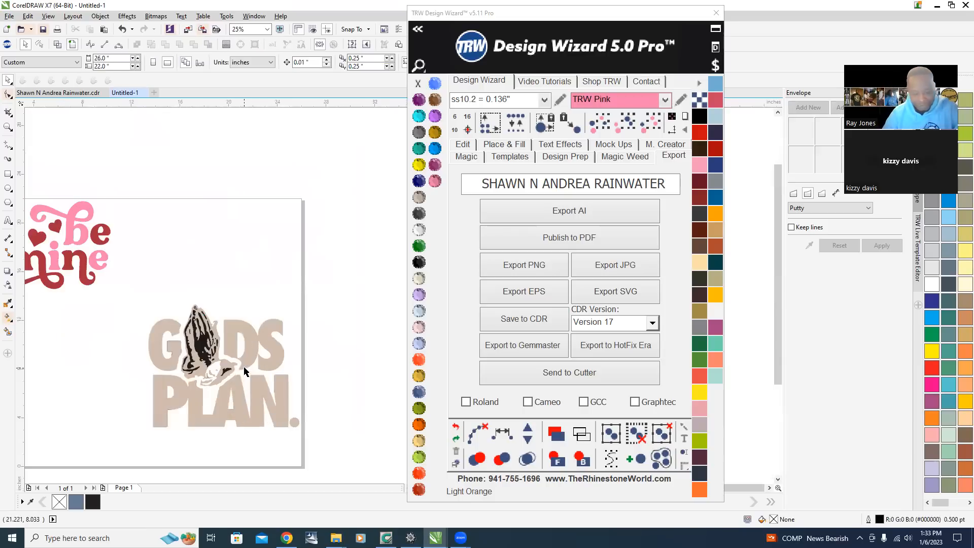
scroll(202, 390, "up", 2)
scroll(256, 161, "down", 2)
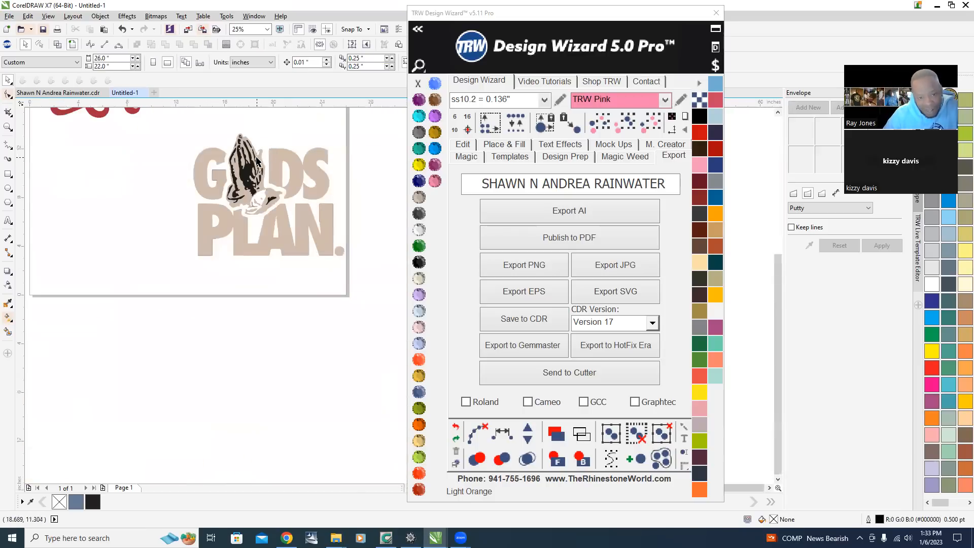
left_click_drag(261, 161, 129, 186)
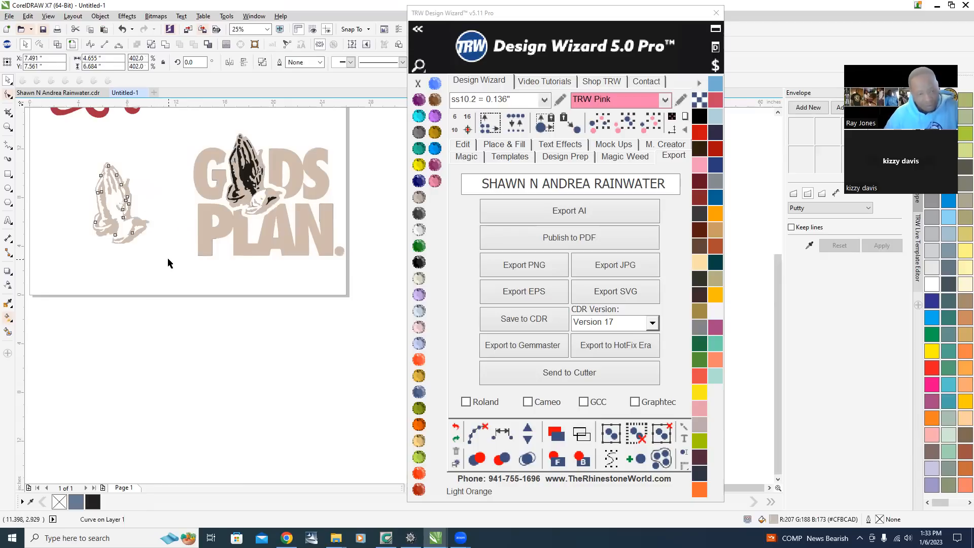
Fill the praying-hands shape with Cobalt from the Design Wizard color list.
scroll(168, 263, "up", 4)
scroll(117, 178, "down", 3)
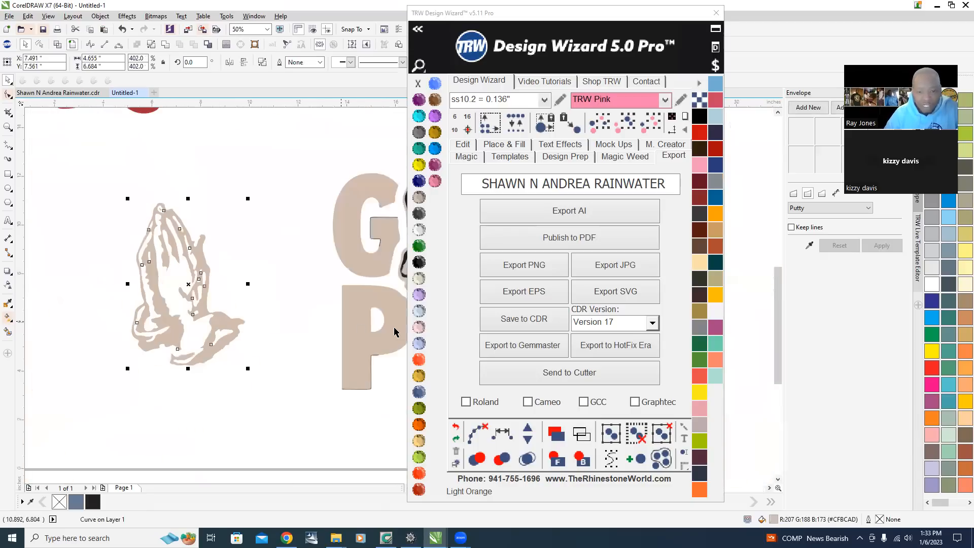
left_click(420, 181)
left_click(116, 294)
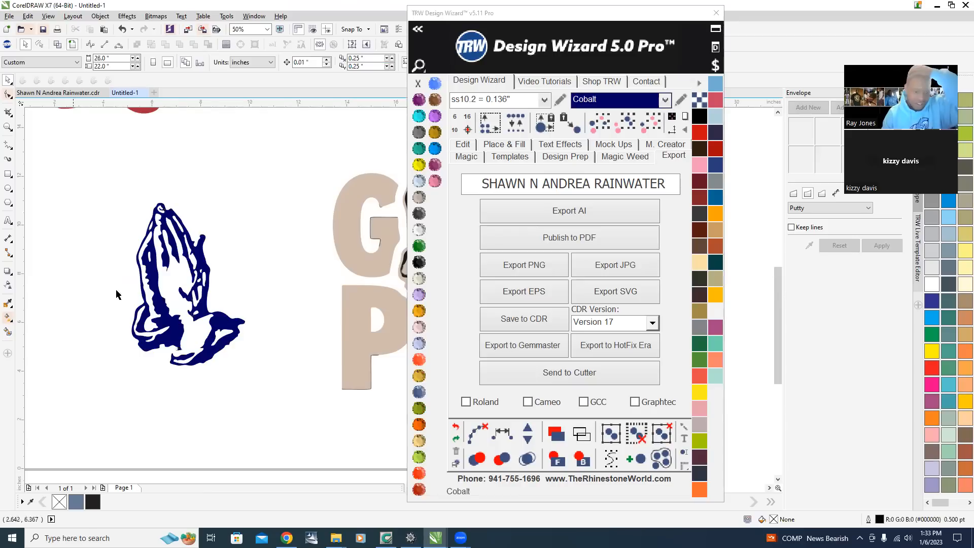
Smooth the left edge of the cobalt praying hands with the Smooth tool.
scroll(157, 274, "up", 3)
scroll(203, 244, "down", 2)
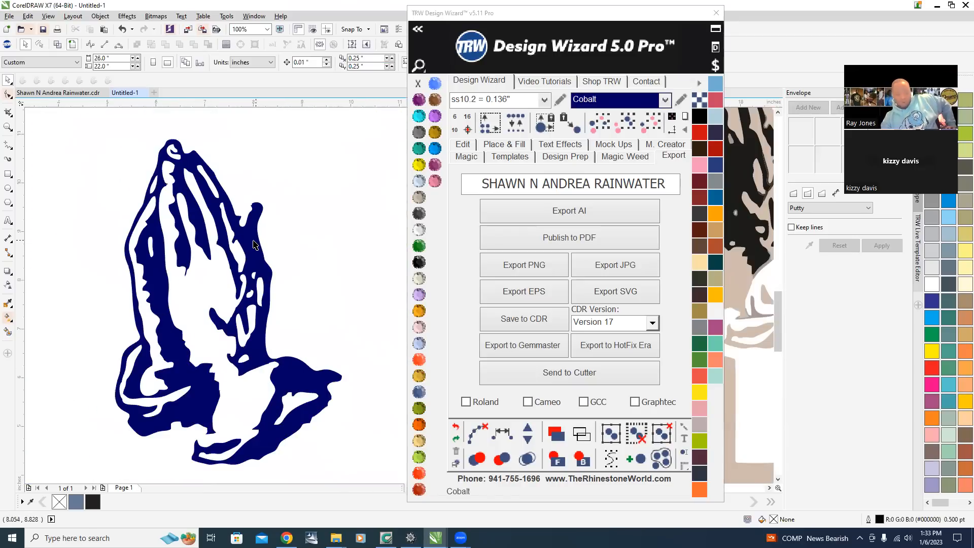
left_click(202, 236)
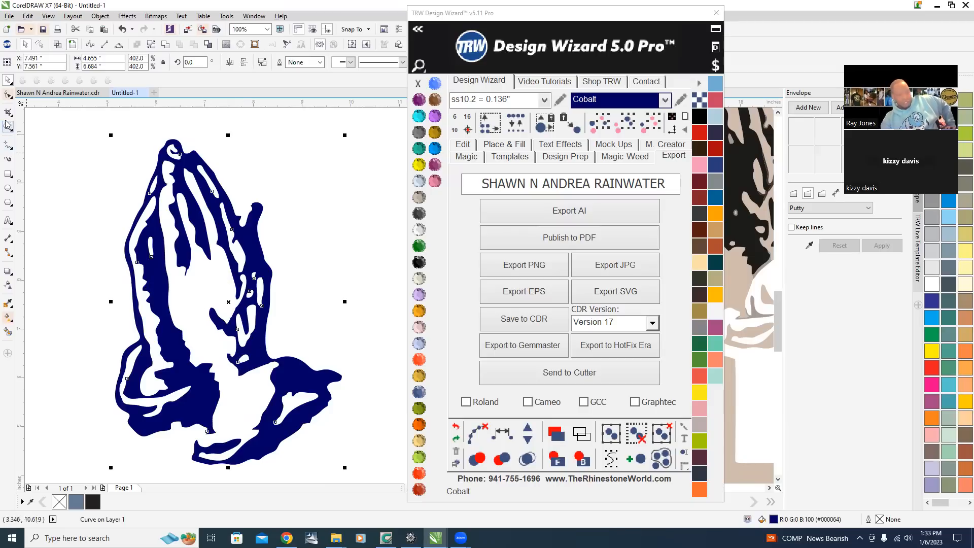
left_click(7, 98)
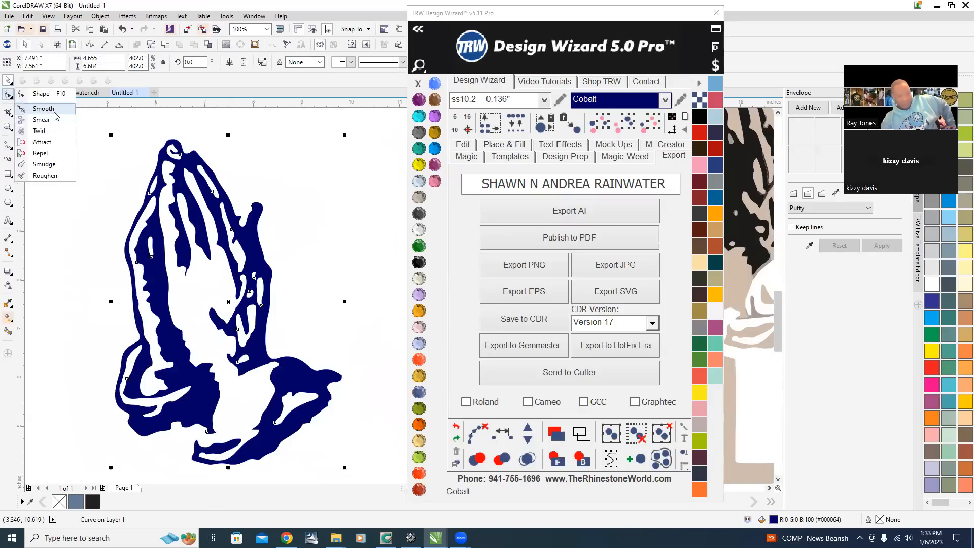
left_click(36, 108)
scroll(189, 313, "up", 2)
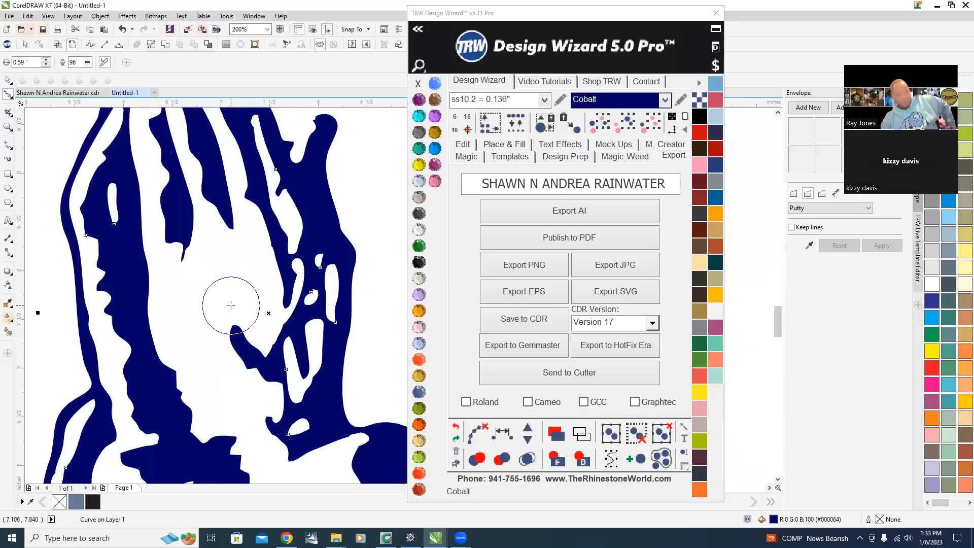
scroll(218, 292, "down", 2)
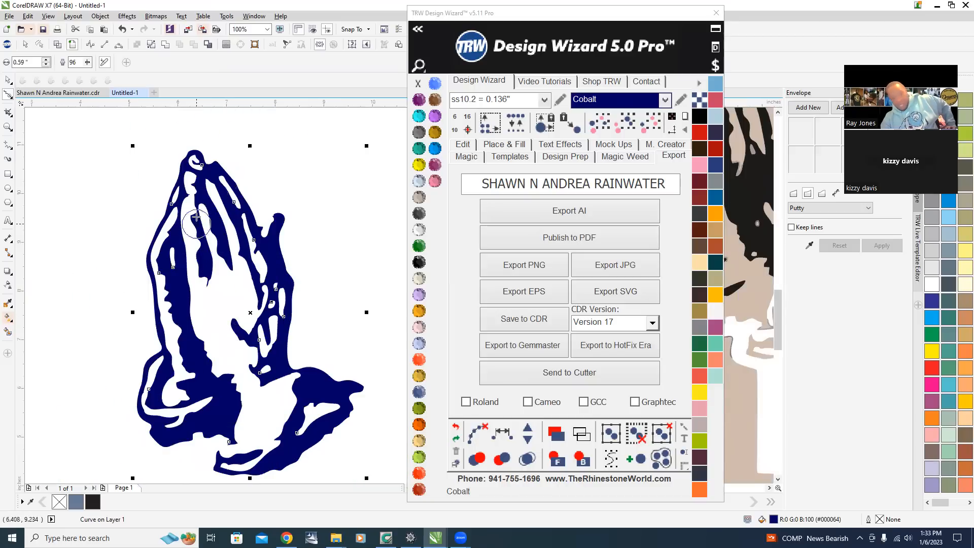
mouse_move(196, 196)
left_mouse_down()
mouse_move(211, 297)
mouse_move(204, 248)
mouse_move(205, 288)
mouse_move(147, 248)
mouse_move(163, 293)
mouse_move(162, 340)
mouse_move(165, 236)
mouse_move(163, 357)
mouse_move(172, 374)
mouse_move(181, 302)
mouse_move(147, 231)
mouse_move(181, 384)
mouse_move(192, 384)
mouse_move(170, 258)
mouse_move(161, 248)
mouse_move(160, 338)
mouse_move(175, 377)
mouse_move(165, 195)
mouse_move(167, 278)
mouse_move(191, 360)
mouse_move(204, 341)
left_mouse_up()
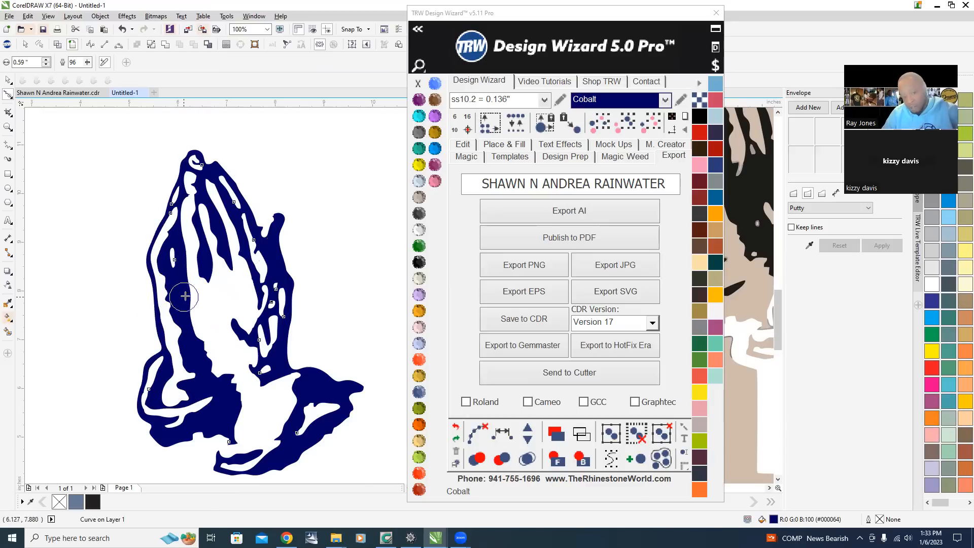
Undo the last change and redo it with the Design Wizard redo command.
scroll(198, 269, "up", 2)
scroll(232, 234, "down", 1)
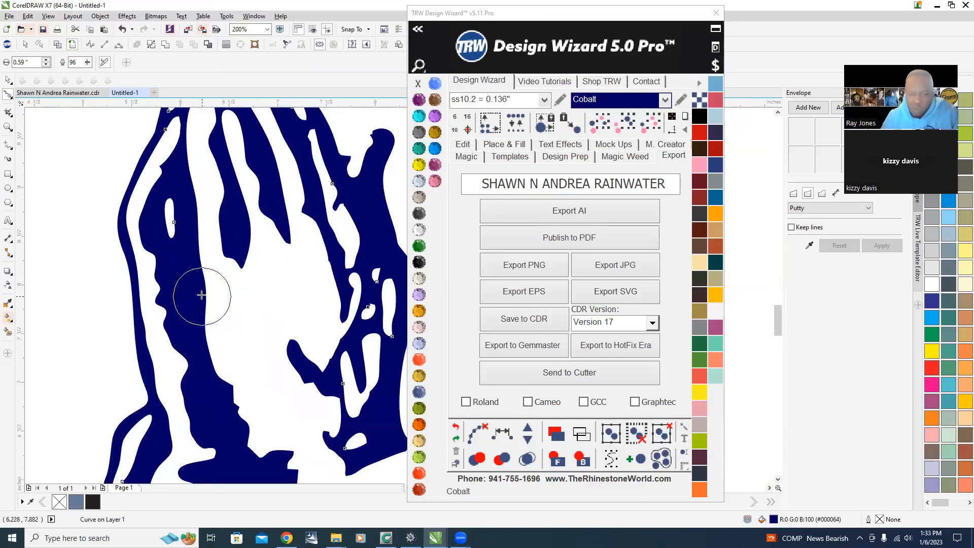
scroll(195, 287, "down", 1)
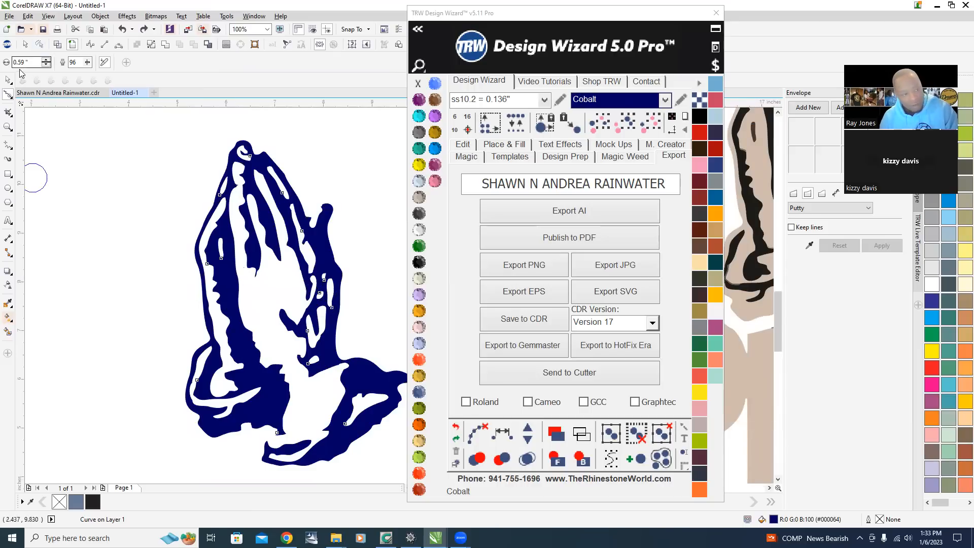
key("ctrl+z")
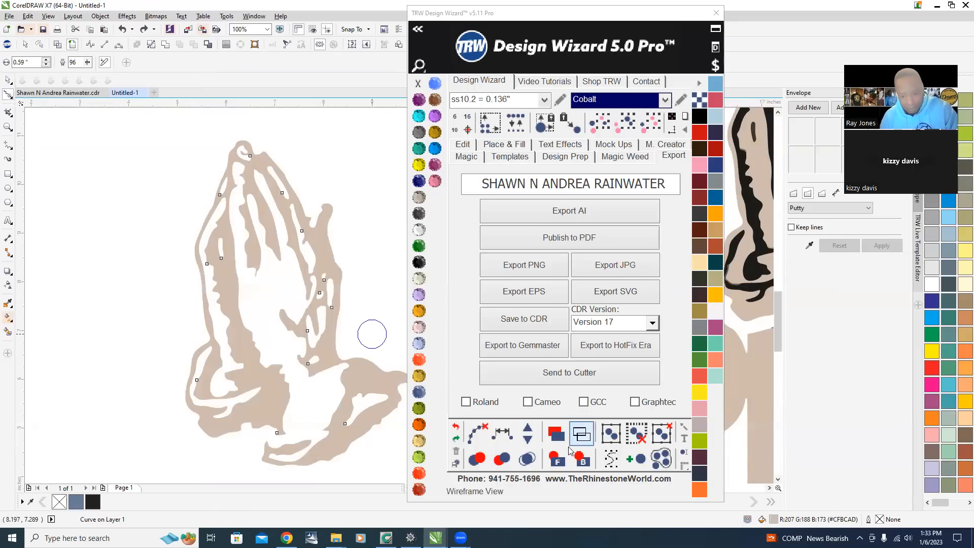
left_click(455, 437)
Zoom in on the praying hands' finger edges to inspect their nodes.
left_click(9, 80)
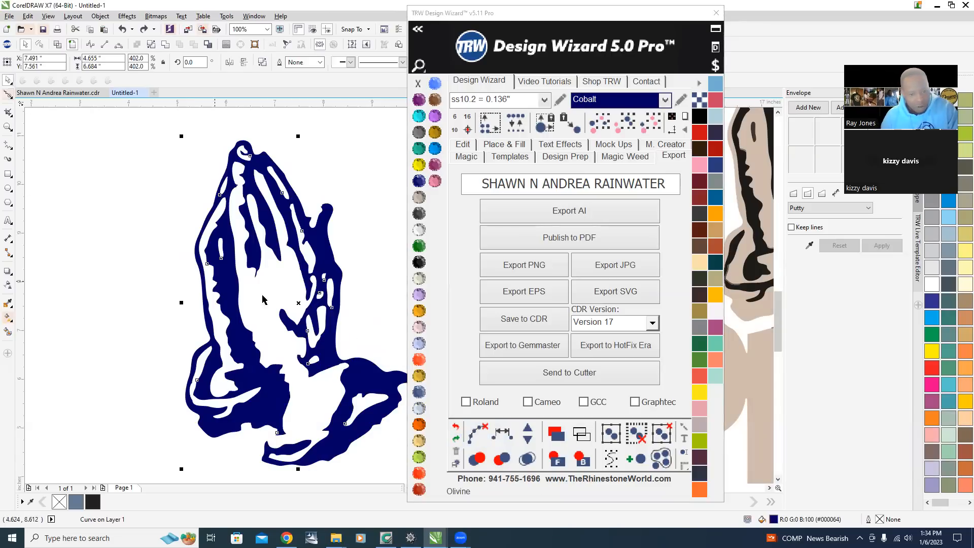
scroll(294, 305, "up", 2)
scroll(244, 309, "down", 3)
scroll(231, 274, "up", 2)
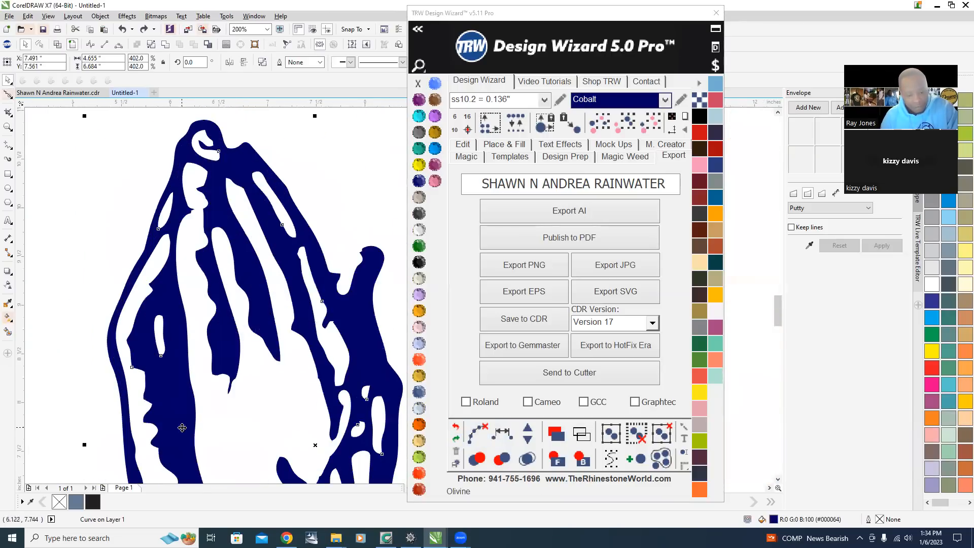
double_click(182, 427)
scroll(258, 379, "up", 1)
scroll(223, 355, "down", 1)
scroll(199, 354, "up", 1)
scroll(136, 439, "up", 1)
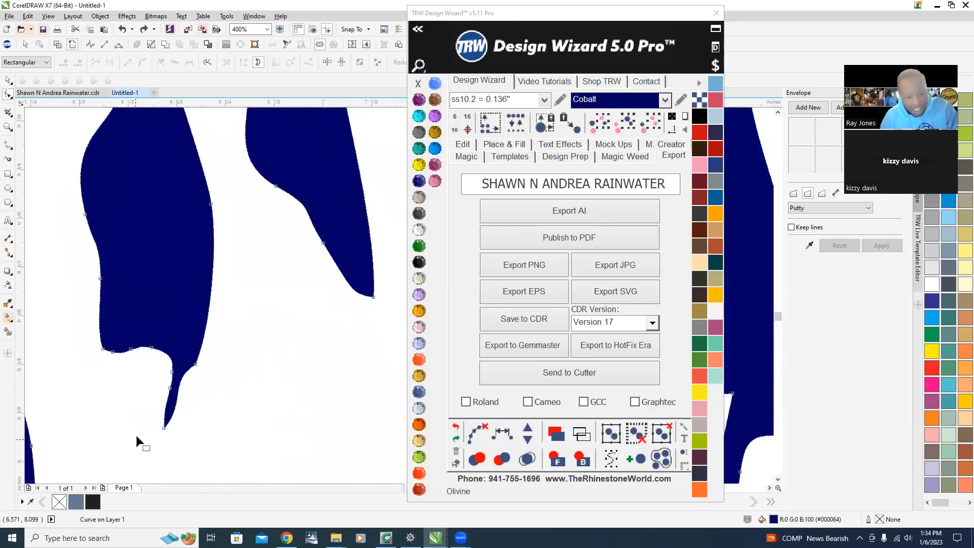
scroll(136, 441, "up", 2)
scroll(284, 346, "down", 2)
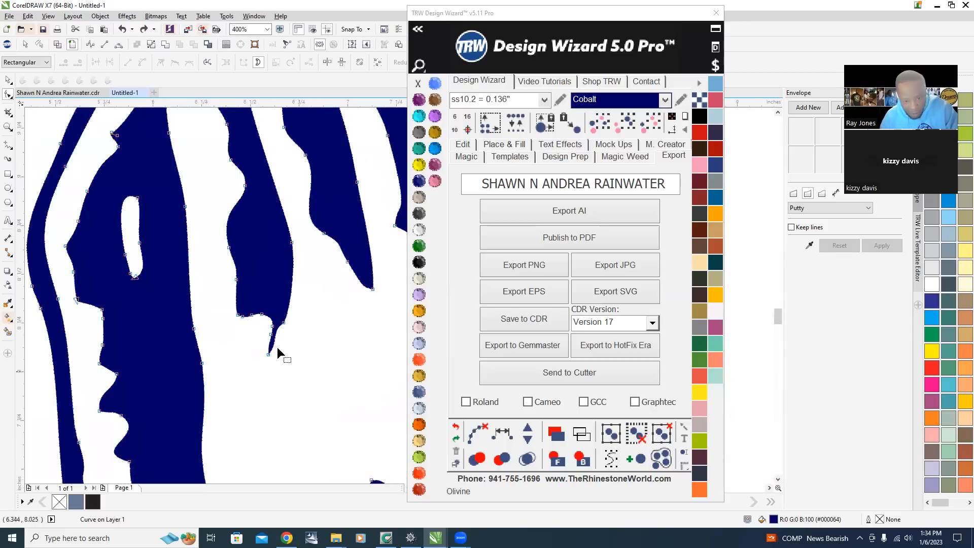
Delete the extra nodes at the praying hands' finger tip to clean up its point.
scroll(277, 350, "up", 2)
scroll(373, 372, "down", 2)
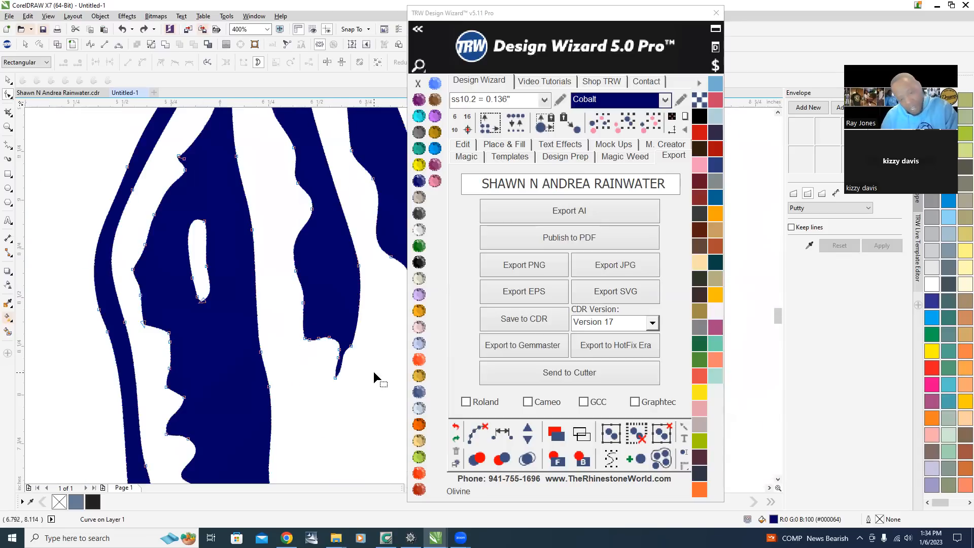
scroll(371, 371, "up", 2)
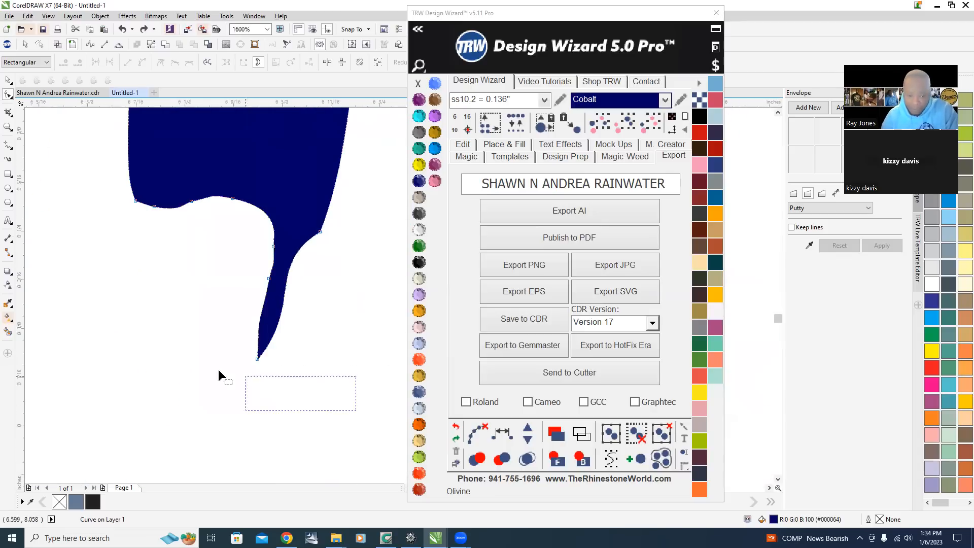
left_click_drag(174, 320, 173, 321)
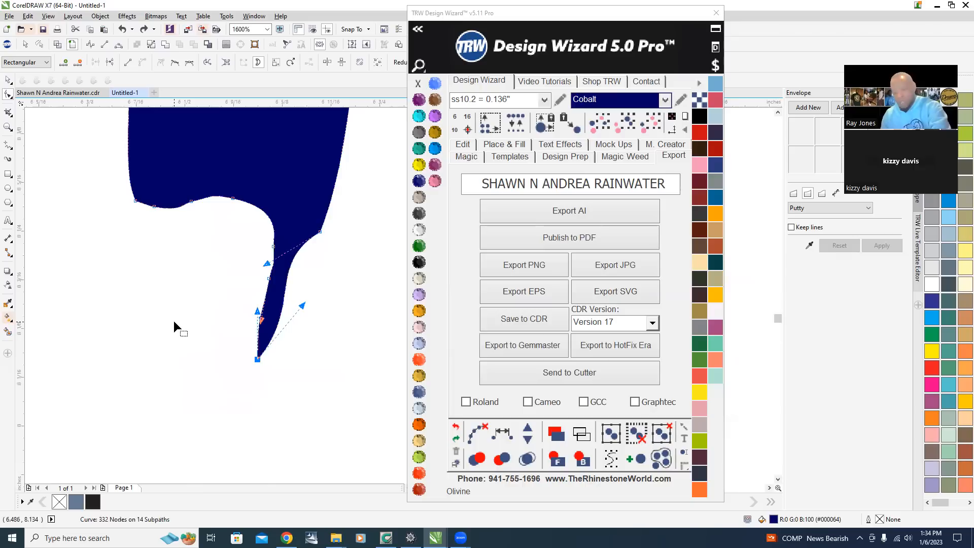
key("Delete")
left_click_drag(307, 315, 307, 314)
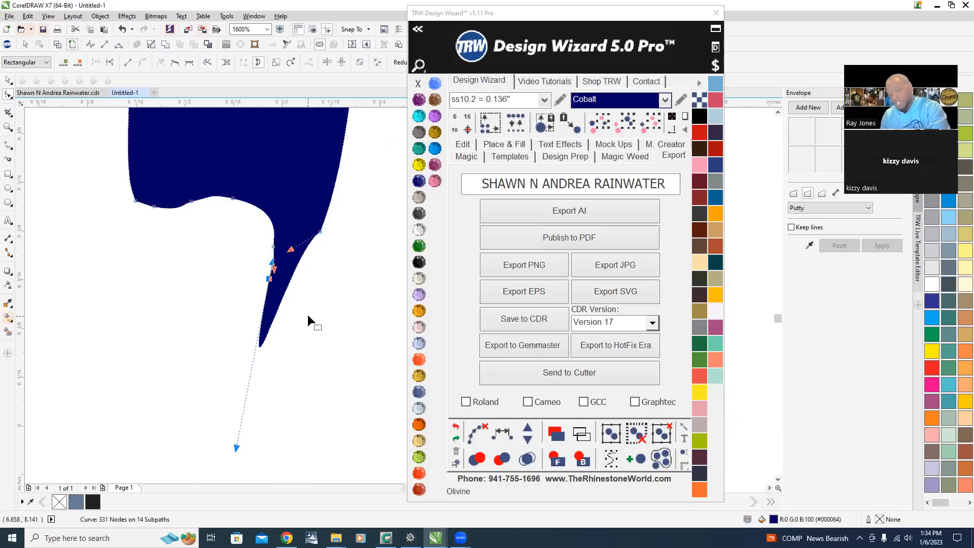
key("Delete")
left_click_drag(253, 242, 335, 298)
key("Delete")
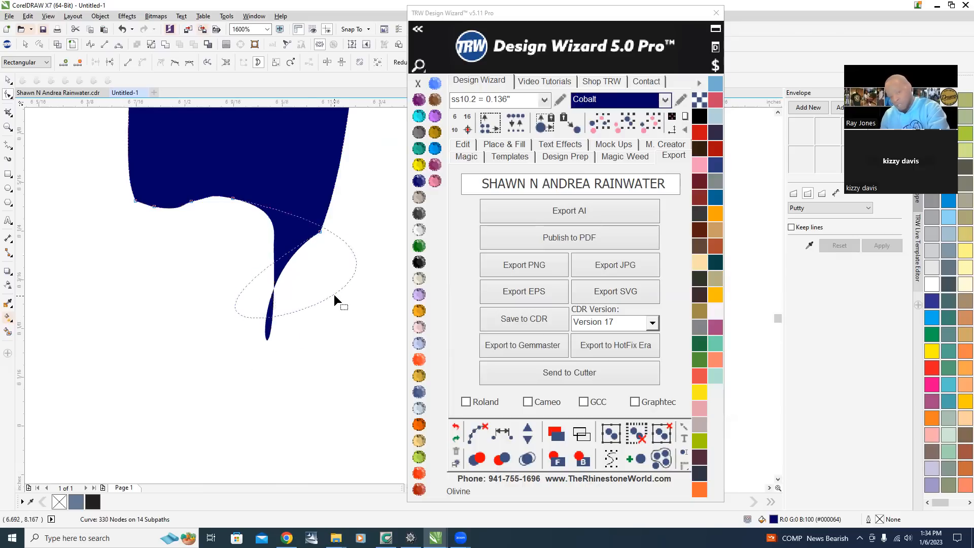
Adjust the control handles of the remaining finger-tip node to pull the stray point back into the finger.
scroll(335, 226, "up", 2)
scroll(316, 256, "down", 2)
left_click(299, 247)
scroll(271, 261, "down", 2)
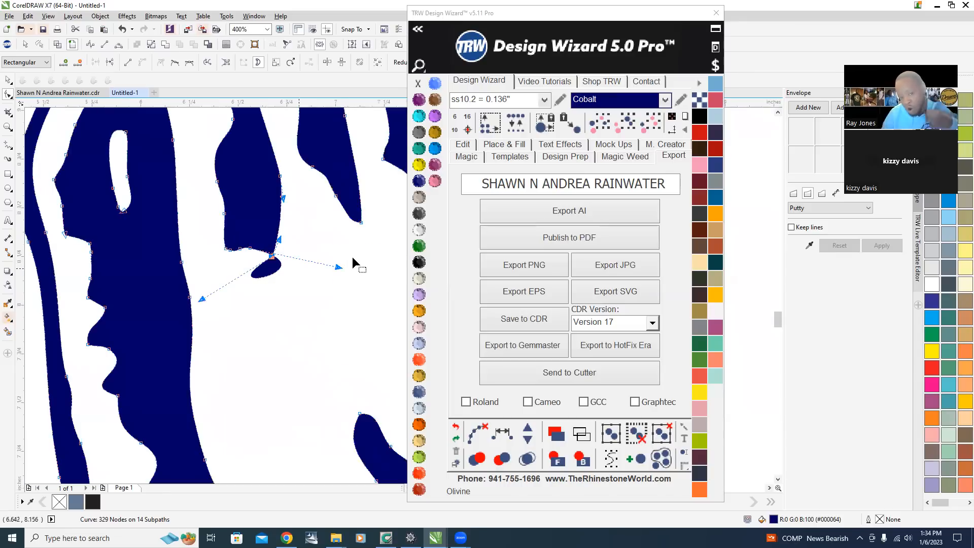
scroll(343, 264, "up", 1)
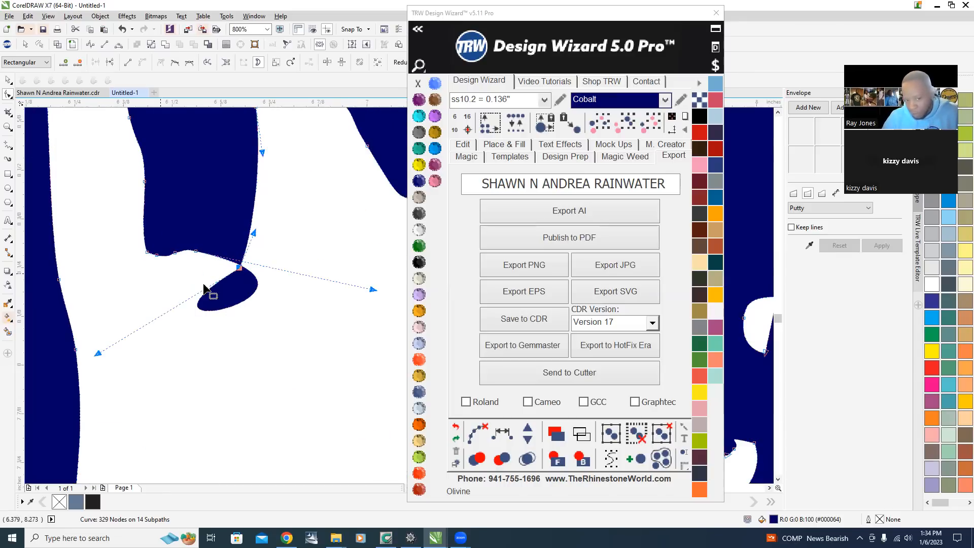
left_click_drag(372, 290, 196, 251)
left_click_drag(97, 354, 219, 272)
scroll(231, 290, "down", 2)
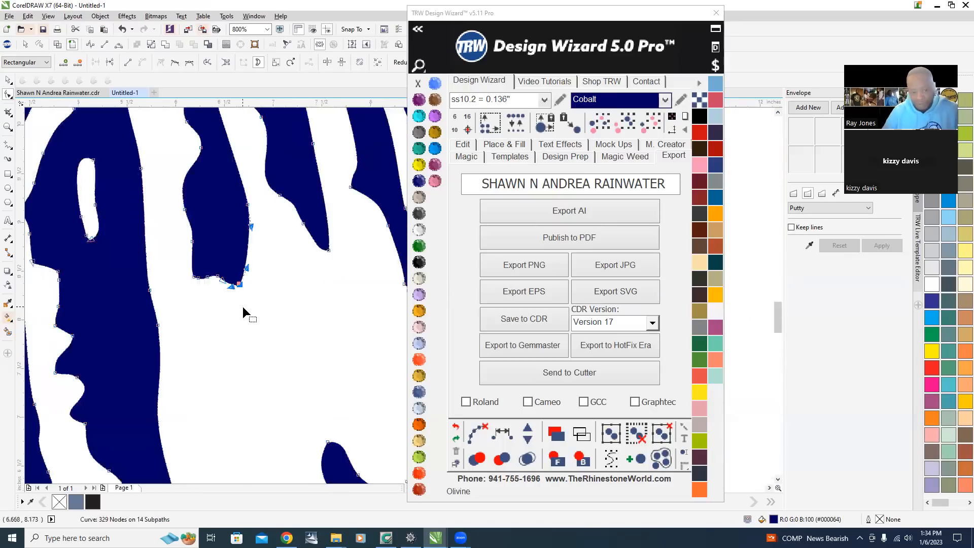
Select and delete the cobalt praying-hands tracing.
left_click(7, 81)
scroll(225, 241, "down", 2)
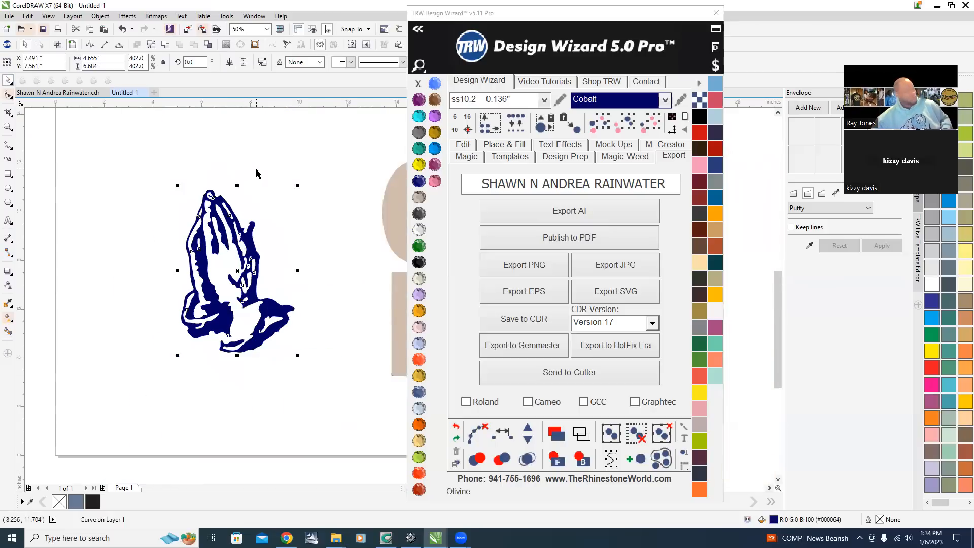
left_click(256, 151)
scroll(243, 277, "up", 1)
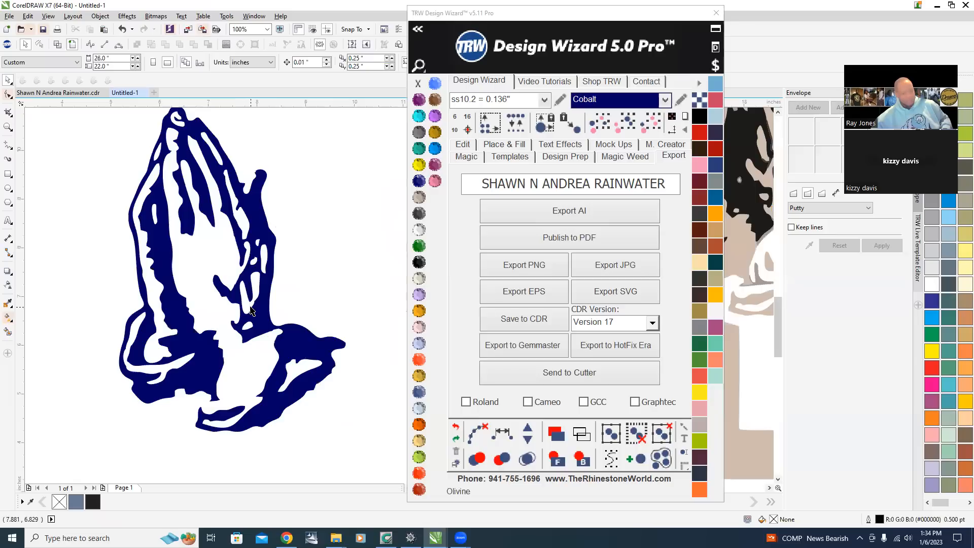
scroll(116, 274, "down", 2)
left_click_drag(71, 216, 200, 398)
key("Delete")
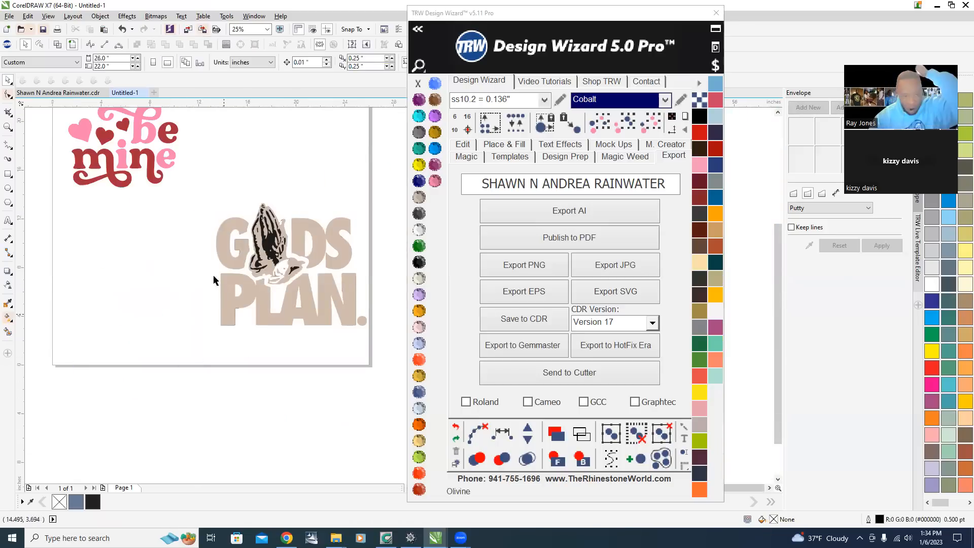
Select the red 'mine' lettering and smooth its swash edge with the Smooth tool.
scroll(213, 279, "down", 1)
scroll(199, 196, "up", 1)
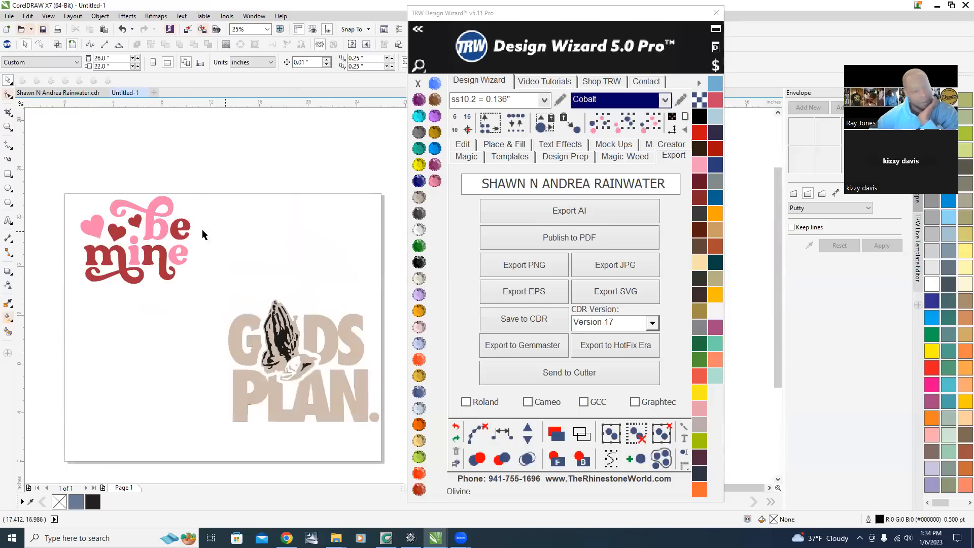
scroll(173, 284, "up", 2)
scroll(234, 313, "down", 3)
scroll(283, 342, "up", 2)
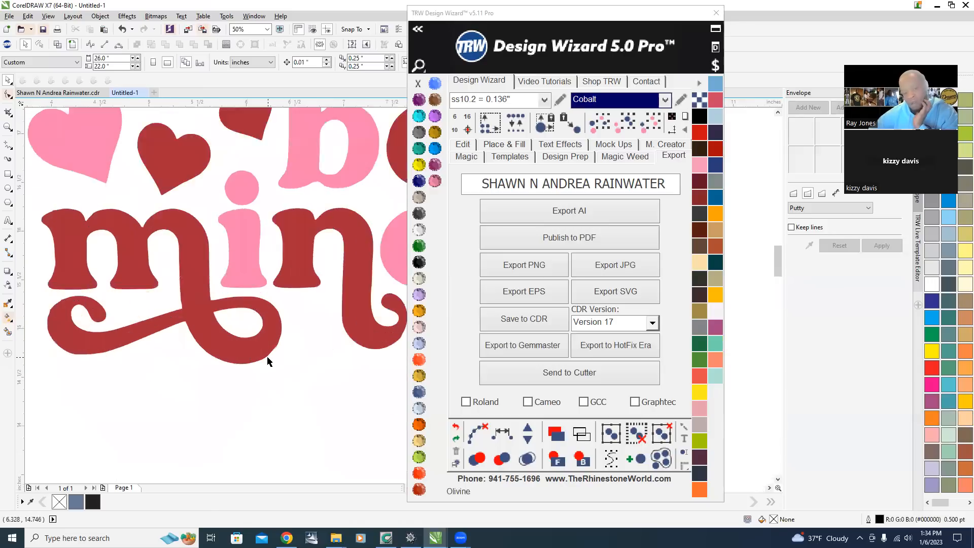
scroll(226, 330, "down", 1)
scroll(249, 333, "up", 2)
left_click(221, 260)
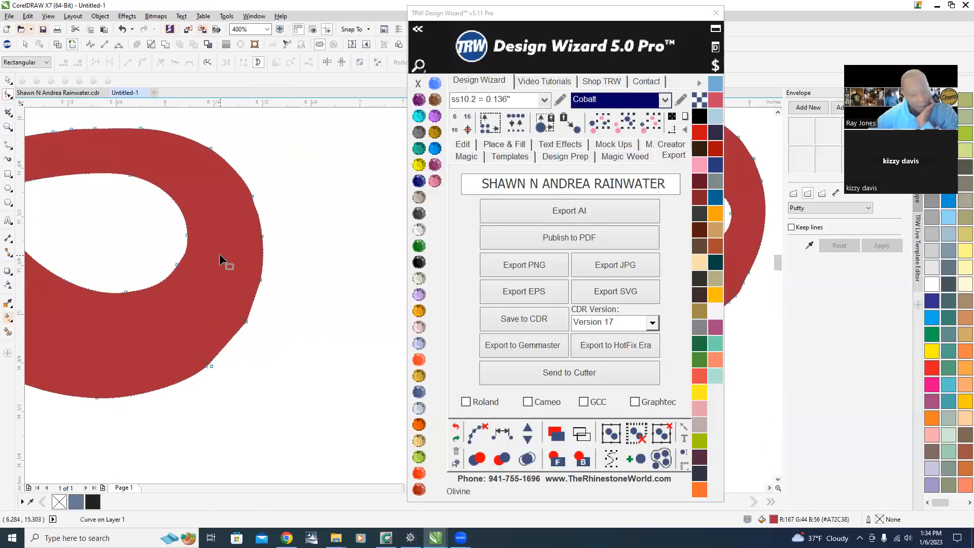
scroll(195, 321, "down", 2)
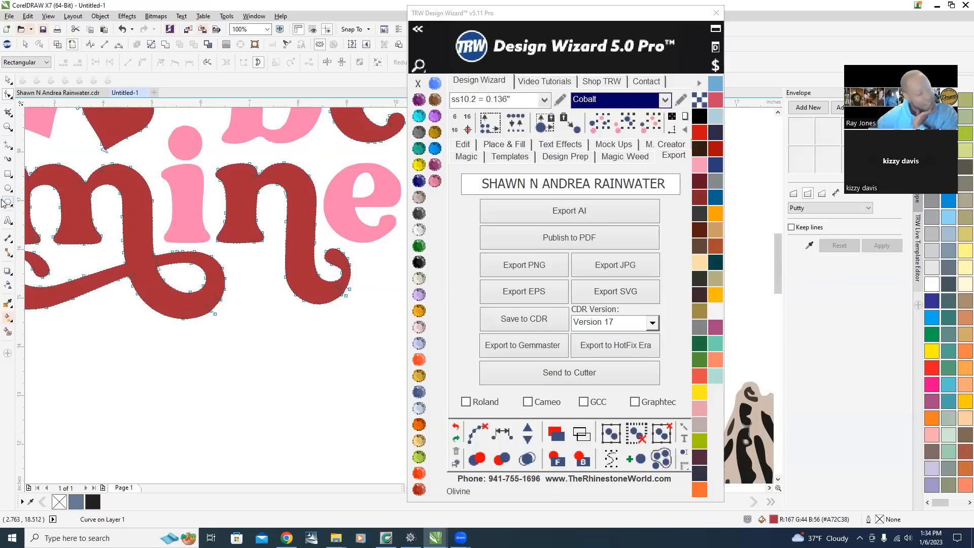
left_click(6, 94)
left_click(37, 107)
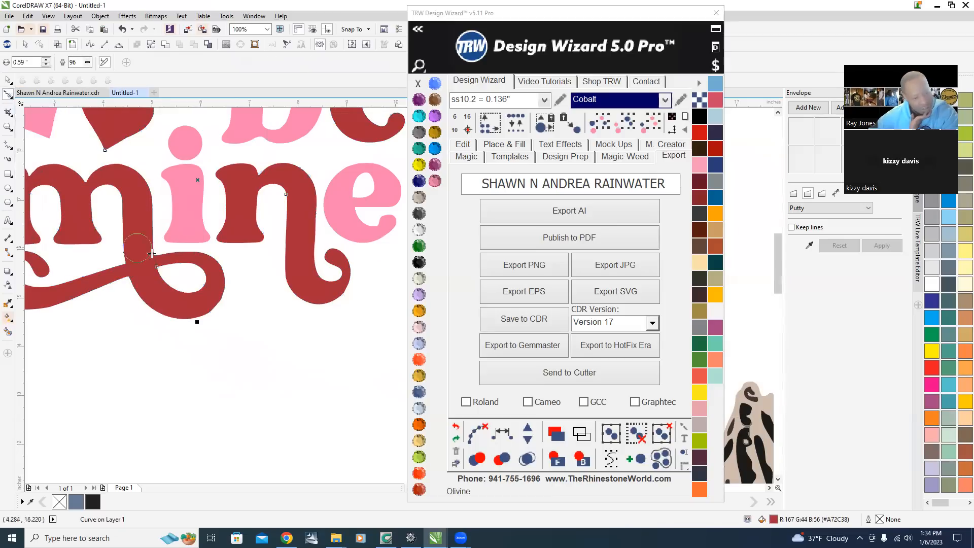
mouse_move(222, 300)
left_mouse_down()
mouse_move(209, 320)
mouse_move(216, 303)
left_mouse_up()
Smooth the rough edges of the red swash and red hearts with the Smooth tool.
scroll(217, 304, "down", 1)
scroll(222, 306, "up", 1)
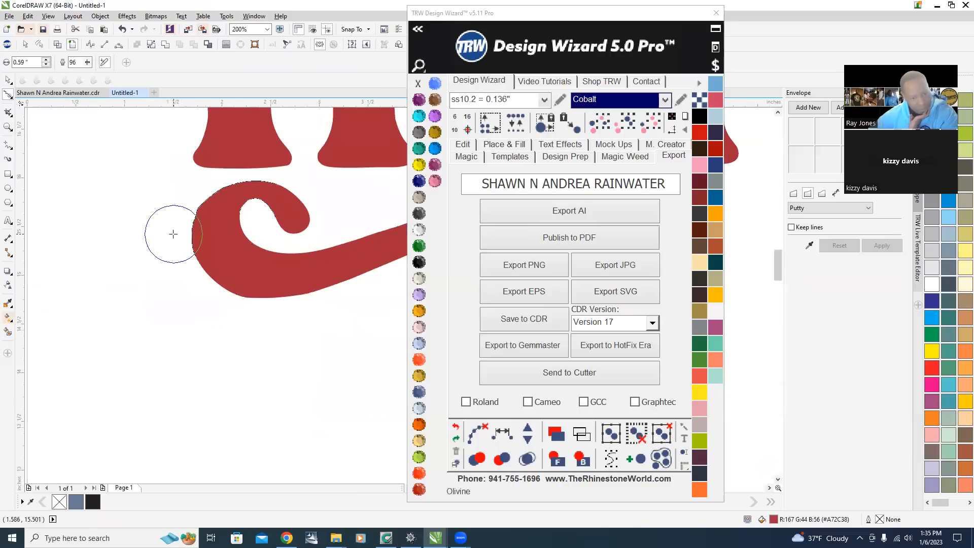
scroll(167, 325, "down", 3)
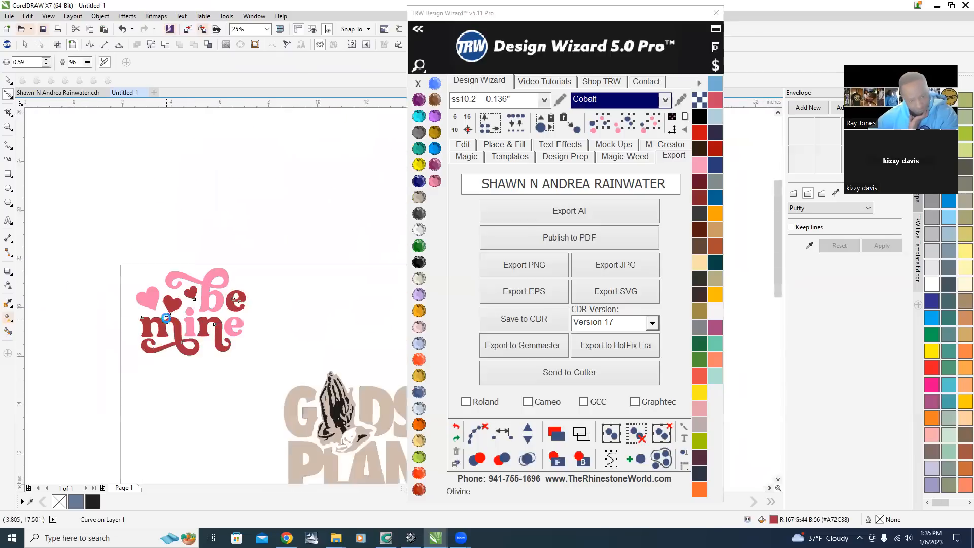
scroll(191, 347, "up", 2)
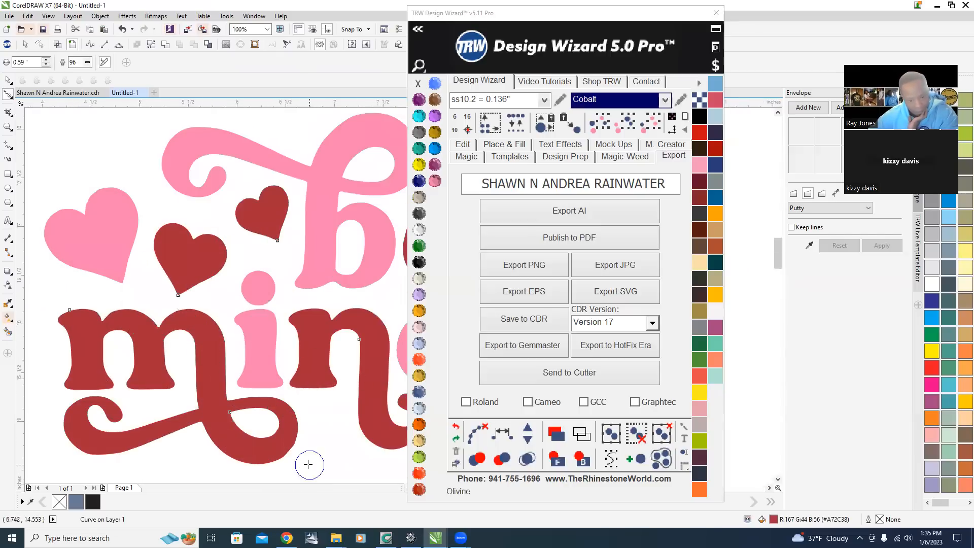
scroll(290, 425, "up", 2)
mouse_move(165, 326)
left_mouse_down()
mouse_move(173, 356)
mouse_move(203, 377)
mouse_move(198, 395)
mouse_move(209, 406)
mouse_move(282, 326)
mouse_move(269, 237)
mouse_move(272, 317)
mouse_move(226, 389)
mouse_move(232, 400)
mouse_move(248, 396)
mouse_move(219, 408)
mouse_move(237, 393)
left_mouse_up()
scroll(252, 339, "down", 2)
scroll(238, 330, "up", 2)
scroll(74, 223, "up", 1)
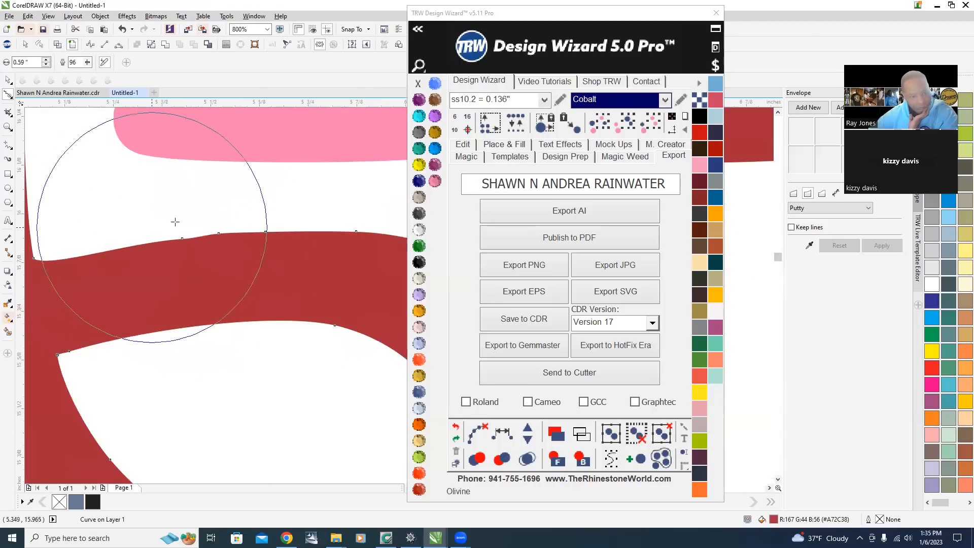
scroll(176, 216, "down", 2)
scroll(197, 213, "up", 1)
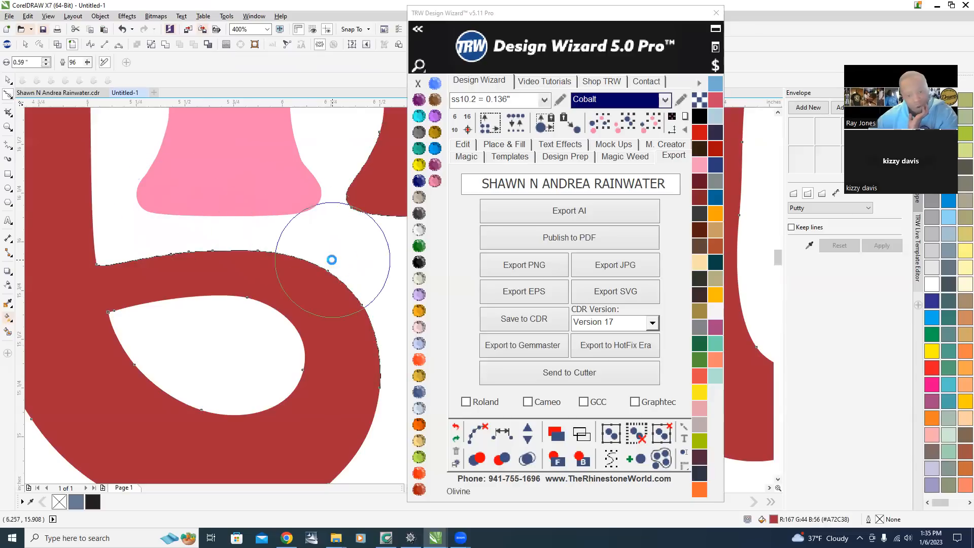
scroll(239, 308, "down", 1)
scroll(238, 308, "down", 1)
scroll(85, 162, "up", 2)
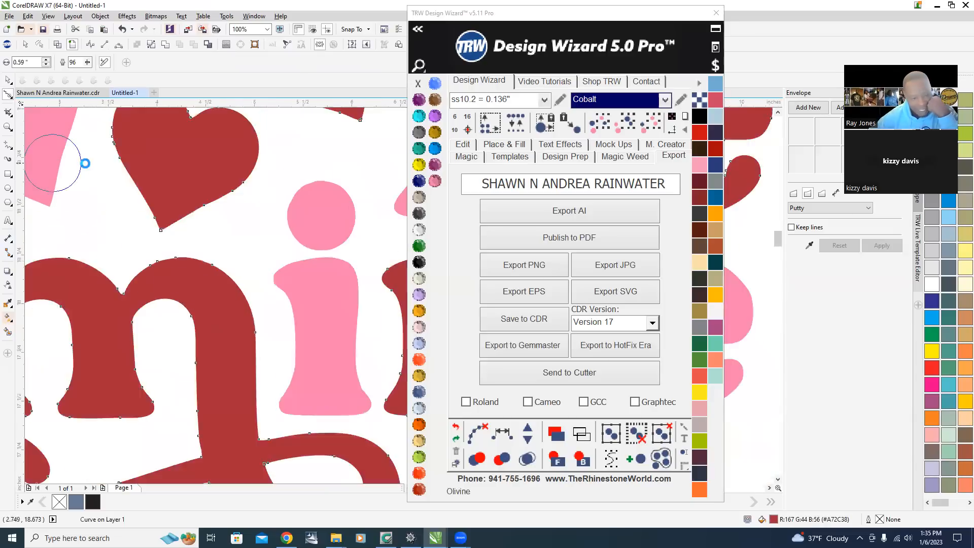
scroll(174, 272, "down", 1)
mouse_move(158, 209)
left_mouse_down()
mouse_move(144, 158)
mouse_move(170, 140)
mouse_move(145, 154)
mouse_move(143, 210)
mouse_move(157, 210)
mouse_move(154, 155)
mouse_move(111, 196)
left_mouse_up()
scroll(169, 283, "down", 3)
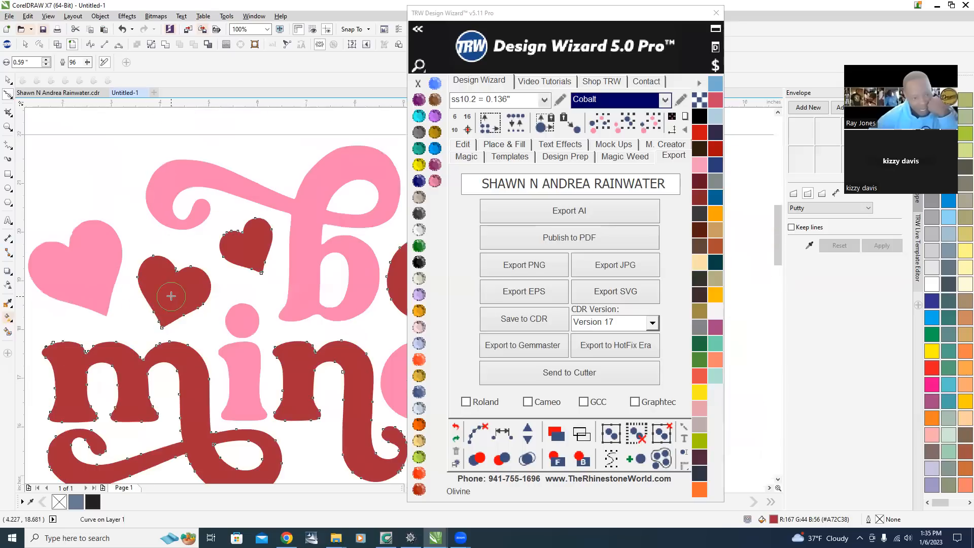
scroll(218, 254, "up", 4)
mouse_move(188, 222)
left_mouse_down()
mouse_move(152, 187)
mouse_move(196, 304)
mouse_move(182, 249)
left_mouse_up()
scroll(152, 265, "down", 2)
scroll(225, 301, "up", 2)
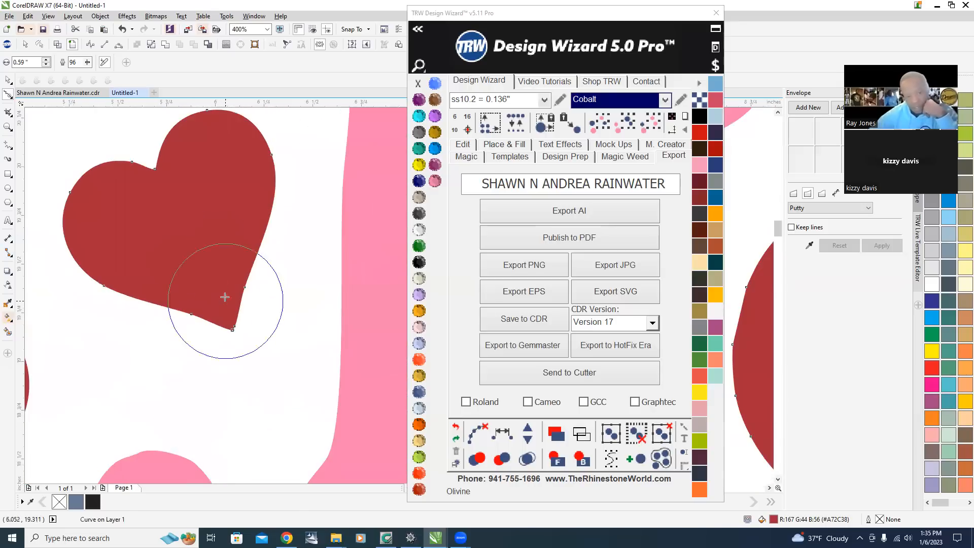
scroll(223, 284, "down", 3)
scroll(318, 357, "up", 1)
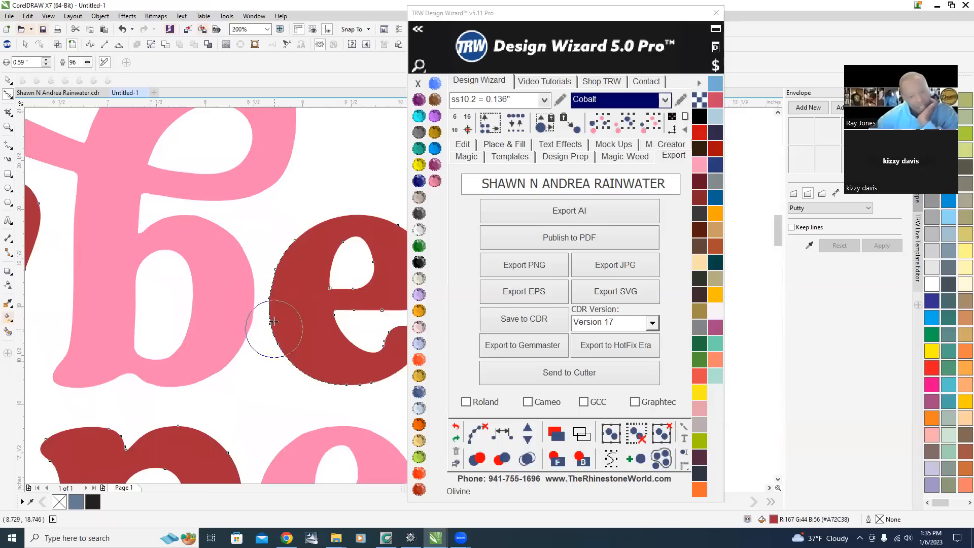
scroll(264, 324, "down", 2)
scroll(250, 362, "up", 1)
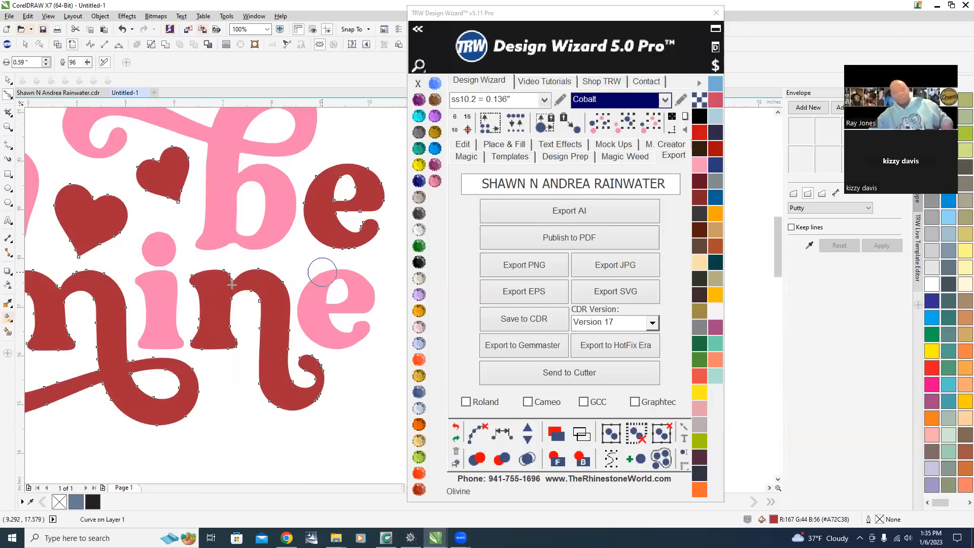
Move the GODS PLAN group lower on the page, away from the be mine design.
left_click(8, 80)
scroll(237, 231, "down", 2)
left_click(237, 231)
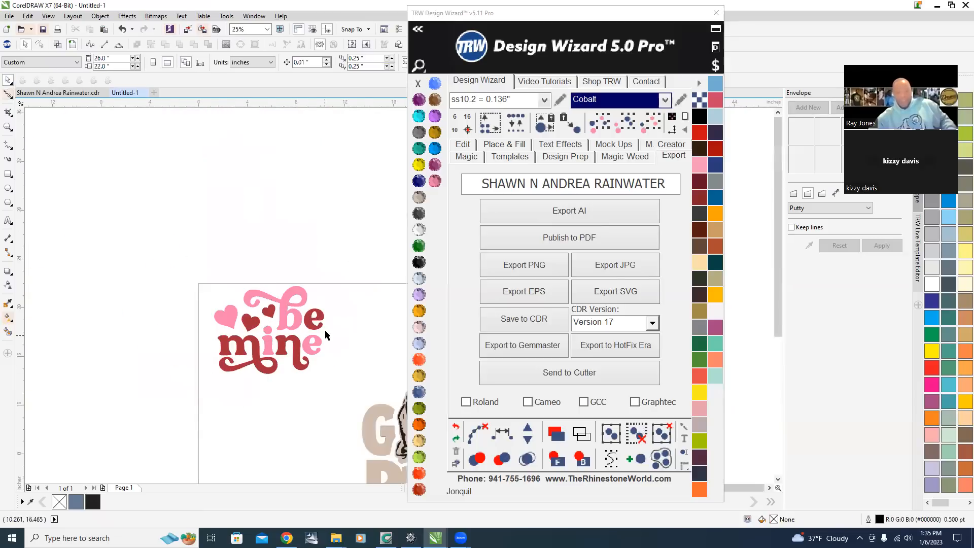
scroll(325, 334, "up", 1)
scroll(239, 256, "down", 2)
scroll(304, 304, "up", 1)
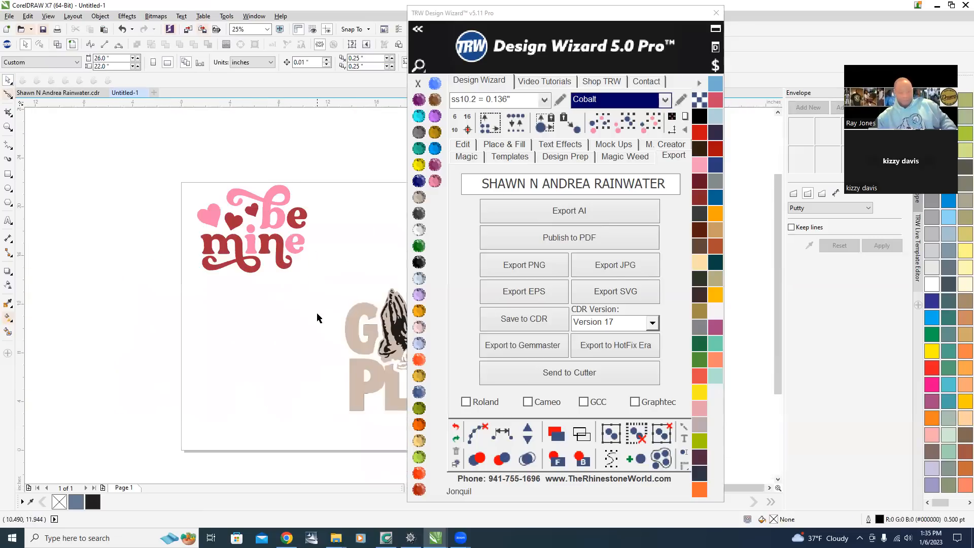
scroll(304, 264, "down", 1)
left_click(355, 317)
scroll(370, 315, "up", 1)
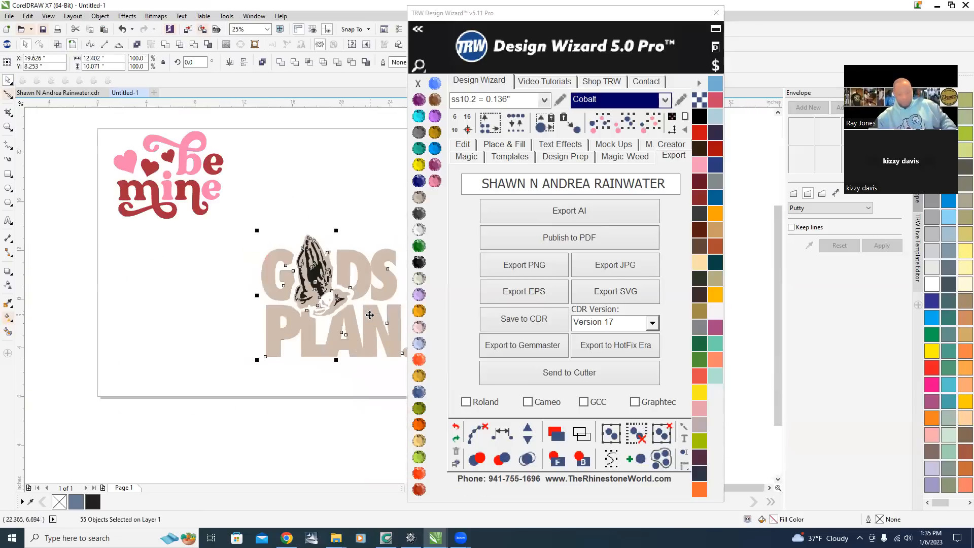
left_click_drag(343, 261, 290, 442)
scroll(122, 157, "up", 3)
scroll(148, 191, "down", 2)
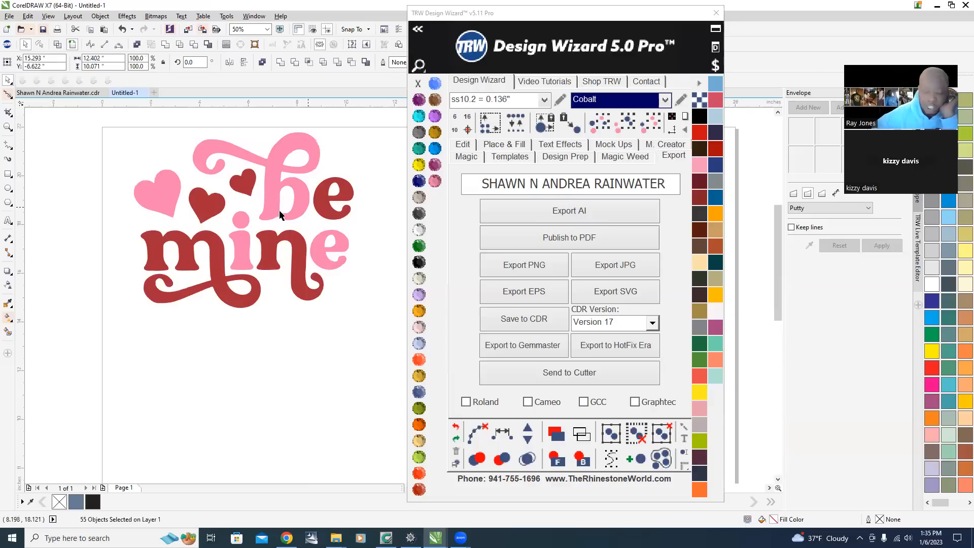
Select the pink lettering and set Place & Fill to Outside with Add Stones unchecked.
left_click(273, 180)
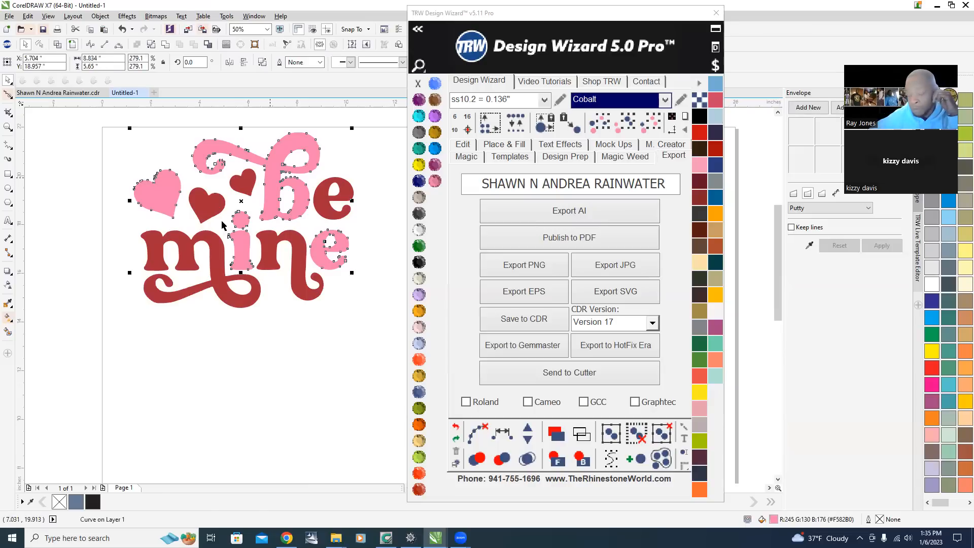
scroll(250, 138, "up", 3)
scroll(254, 244, "down", 3)
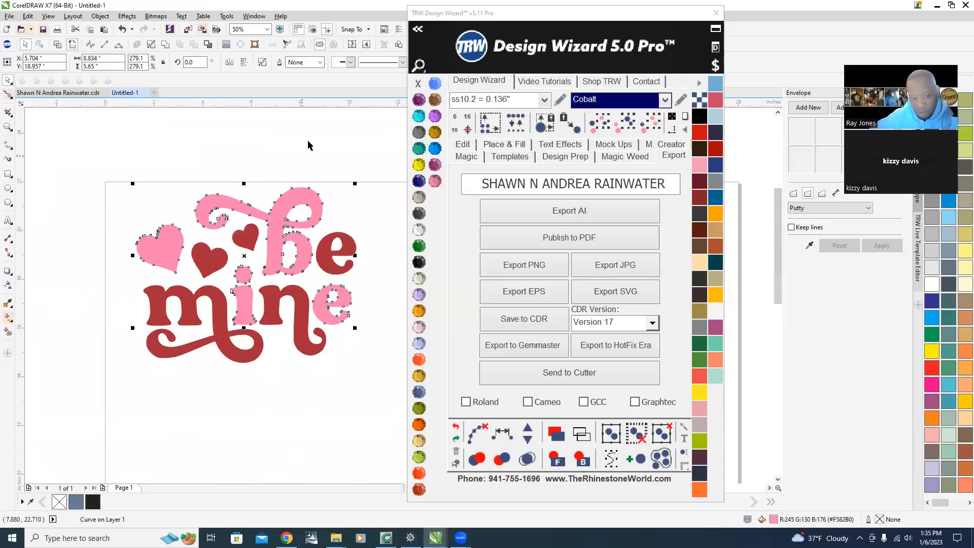
left_click(304, 148)
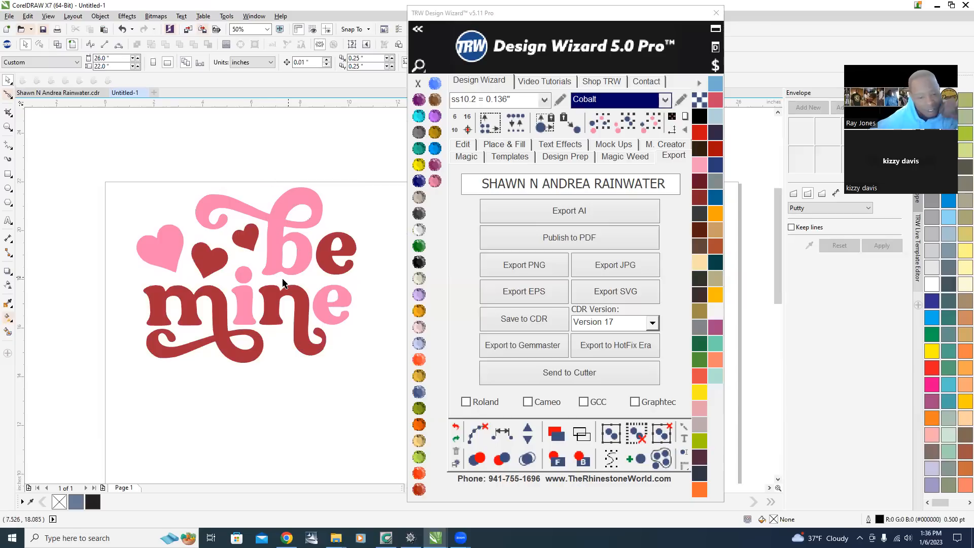
left_click(272, 246)
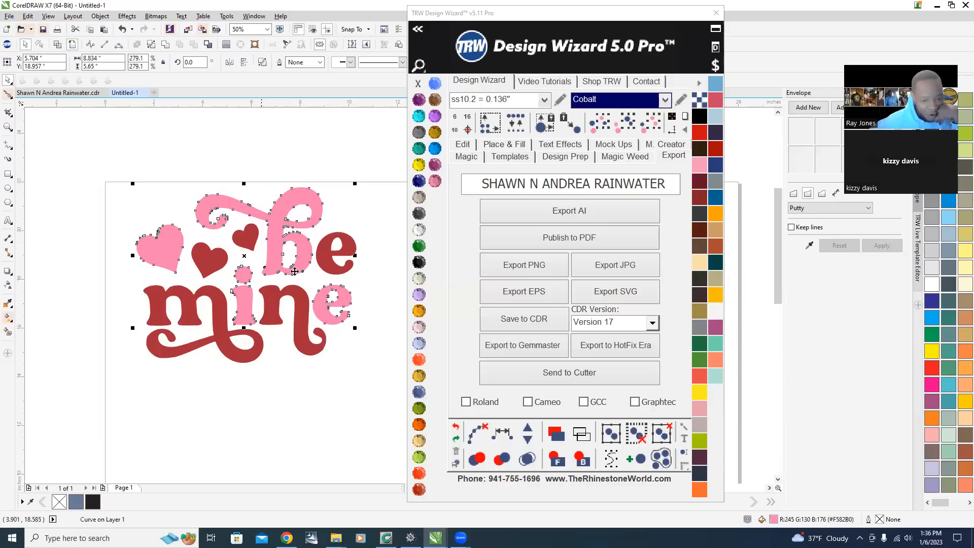
left_click(516, 147)
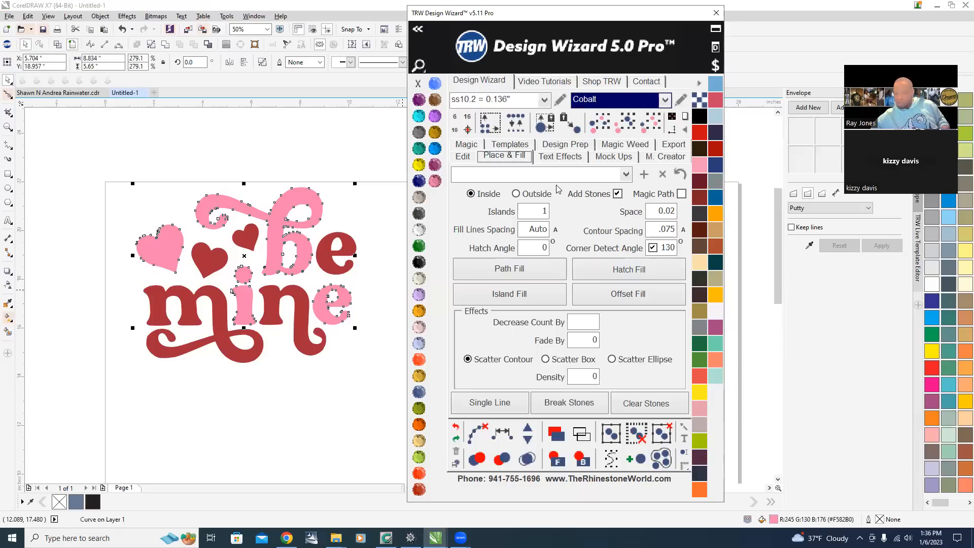
left_click(617, 193)
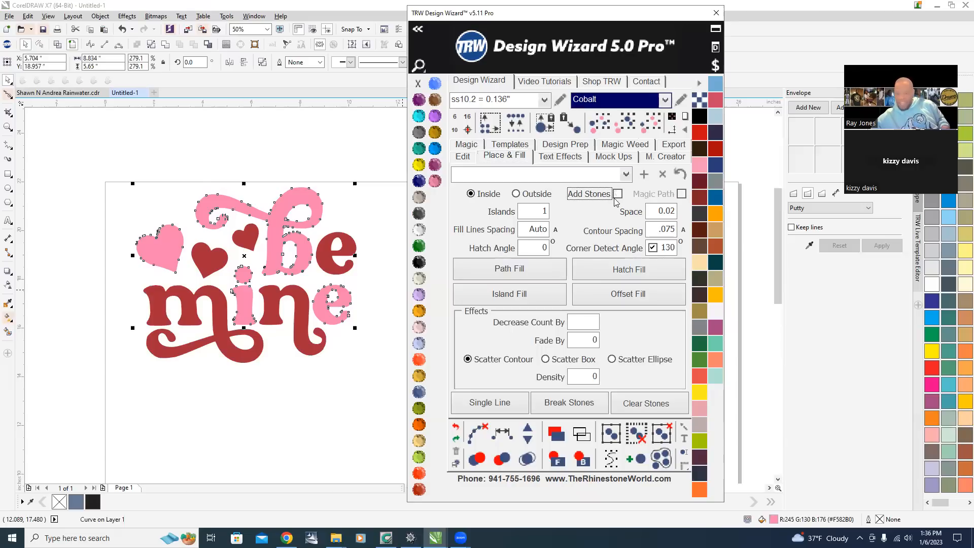
left_click(516, 194)
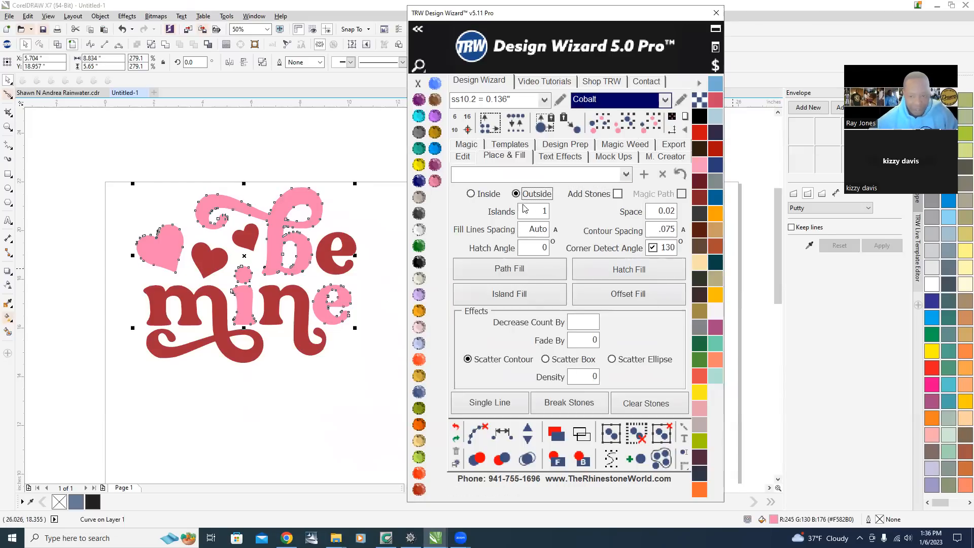
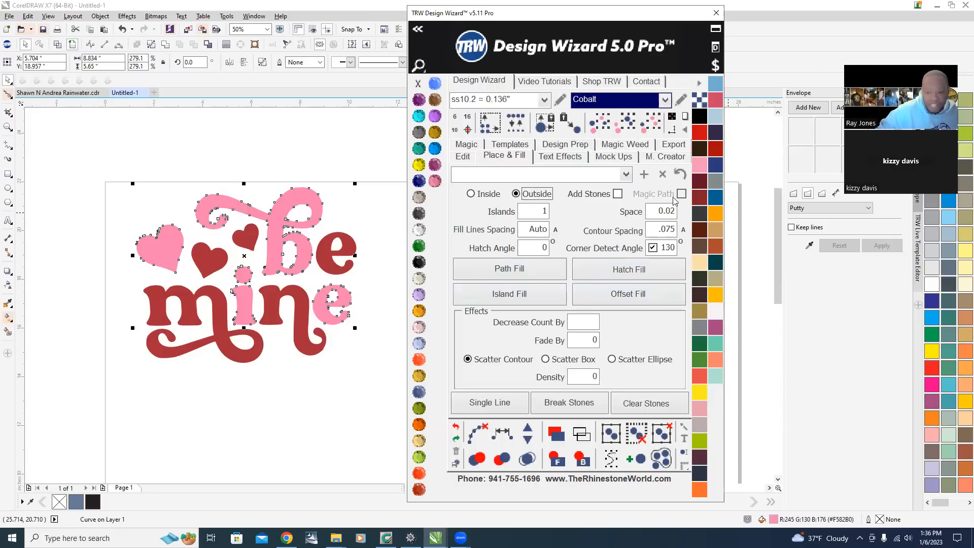
Try an Island Fill around the pink lettering and color the island Jet Black.
left_click(507, 297)
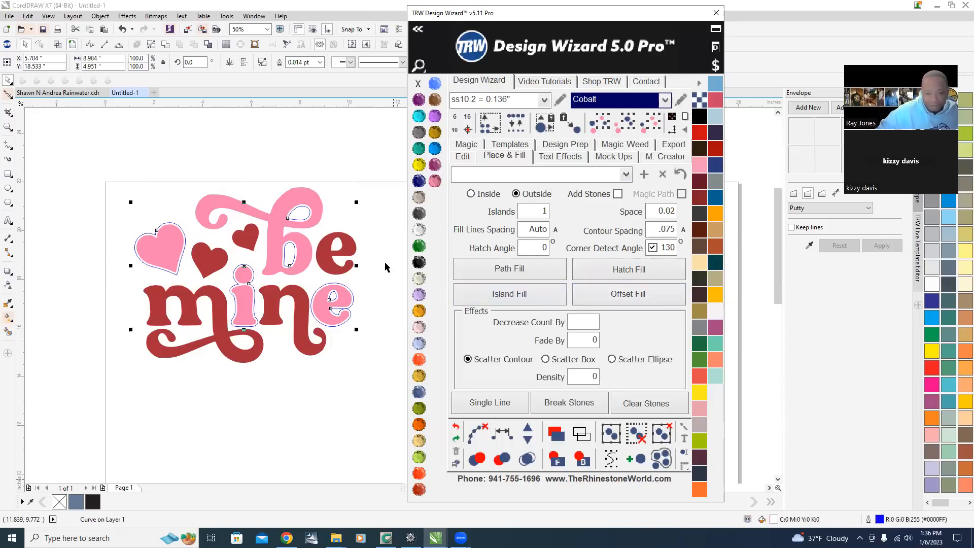
scroll(304, 219, "up", 1)
scroll(273, 195, "down", 1)
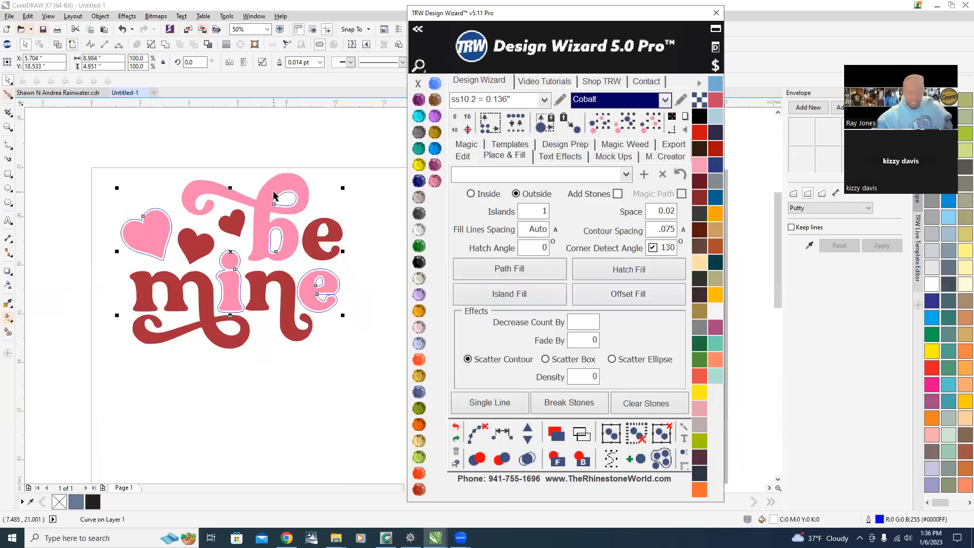
scroll(248, 295, "up", 1)
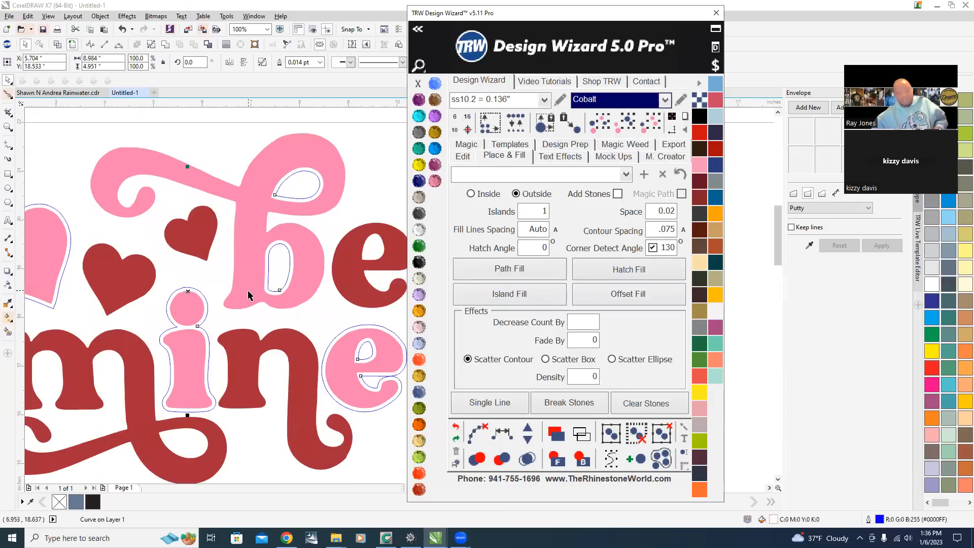
left_click(419, 262)
Zoom in to examine the black island around the lettering, then undo the island fill.
scroll(249, 299, "down", 1)
scroll(248, 303, "up", 2)
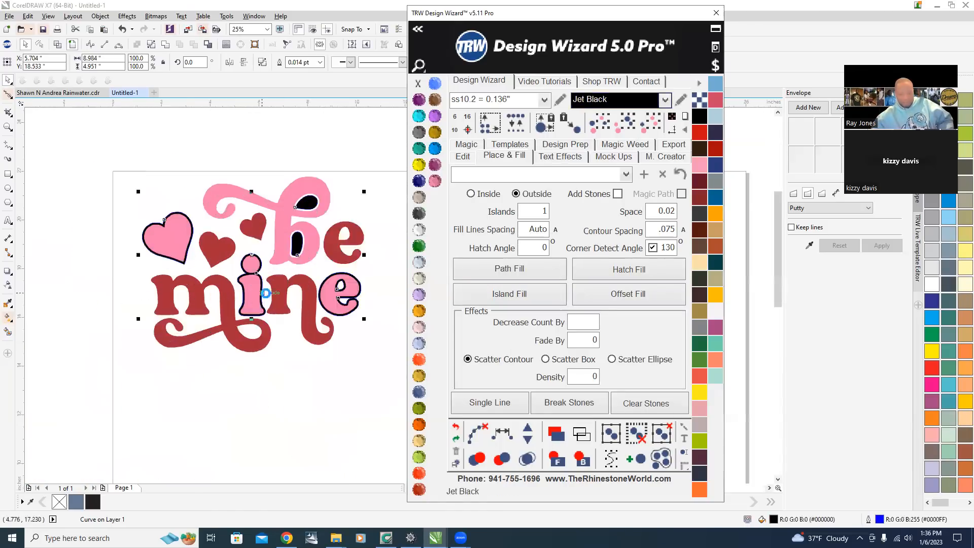
scroll(247, 303, "down", 2)
scroll(235, 276, "up", 1)
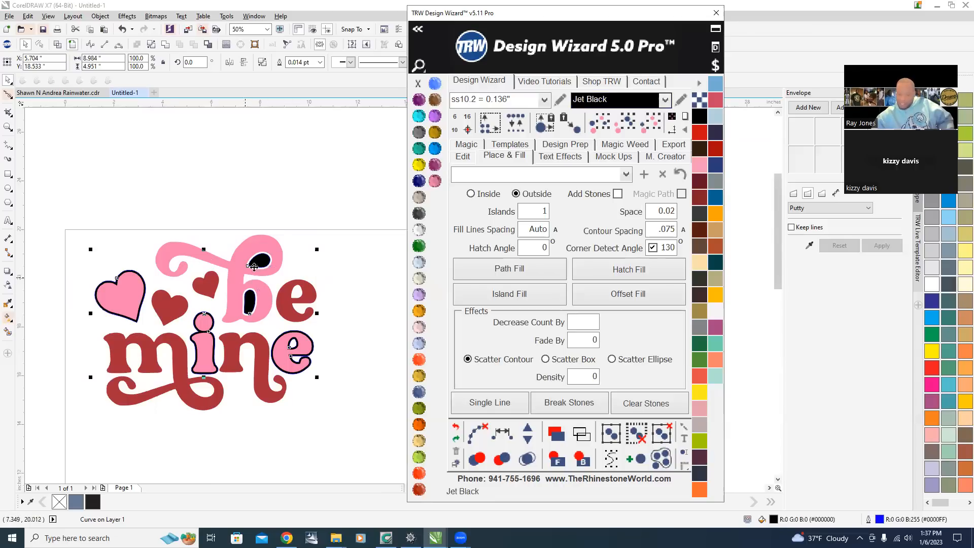
scroll(258, 303, "up", 2)
scroll(251, 294, "down", 1)
scroll(245, 287, "down", 1)
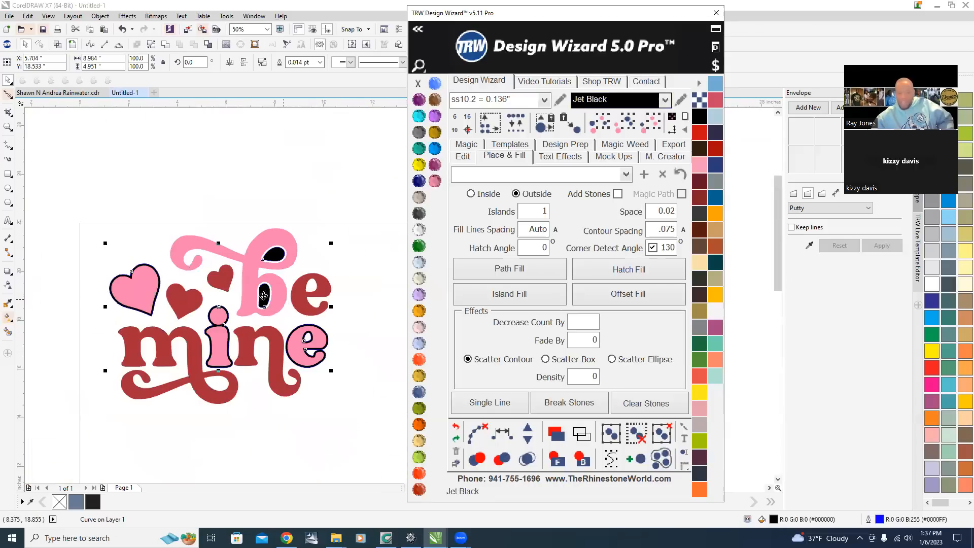
scroll(242, 282, "up", 1)
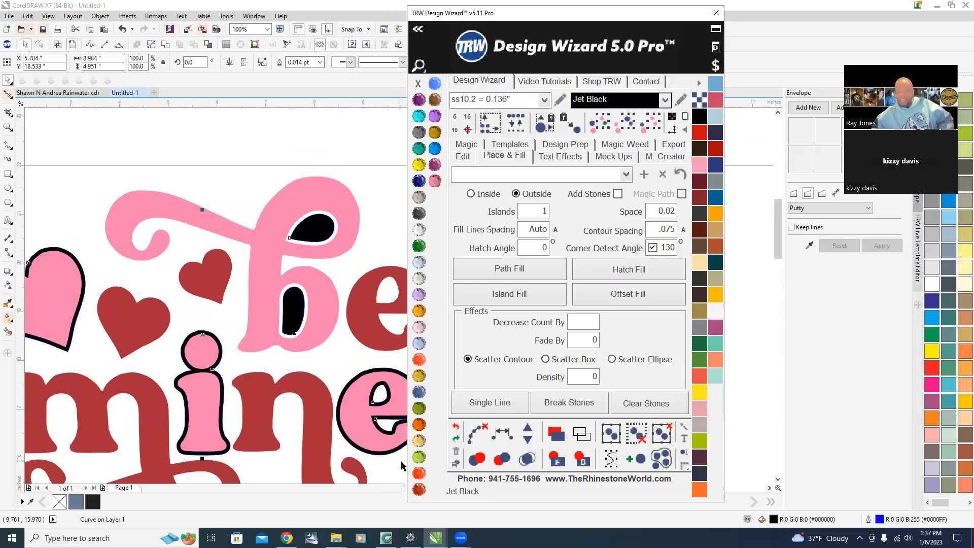
left_click(455, 428)
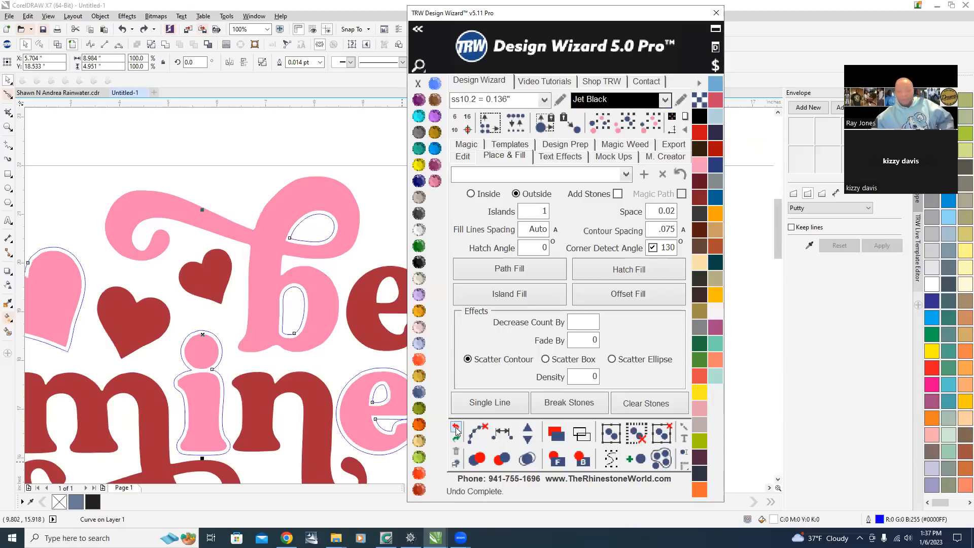
left_click(262, 148)
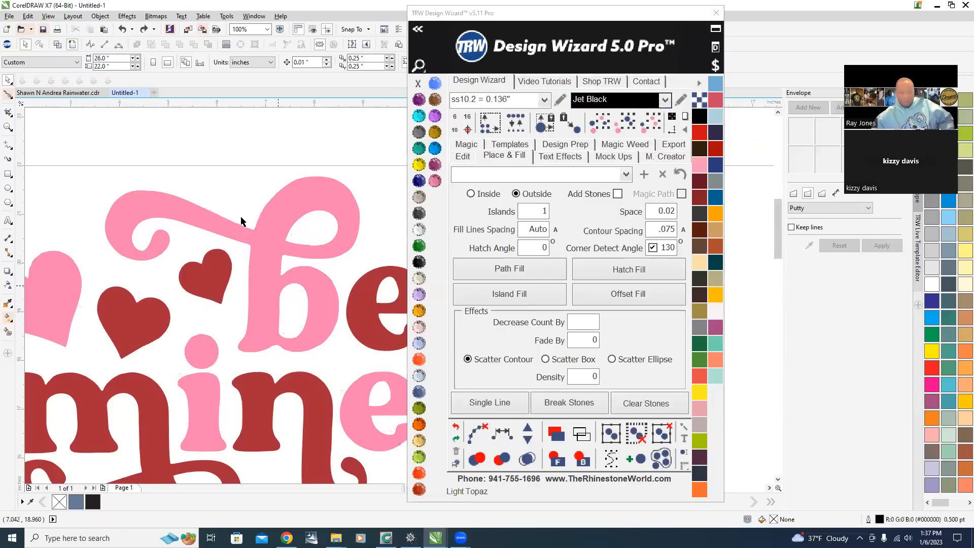
Set the Contour Spacing to .1.
scroll(239, 218, "down", 1)
left_click(659, 231)
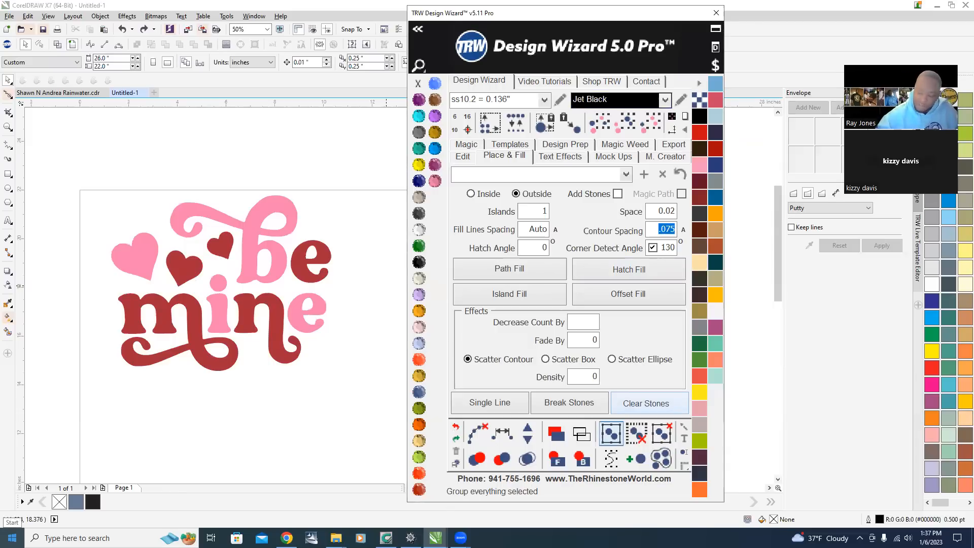
type(".1")
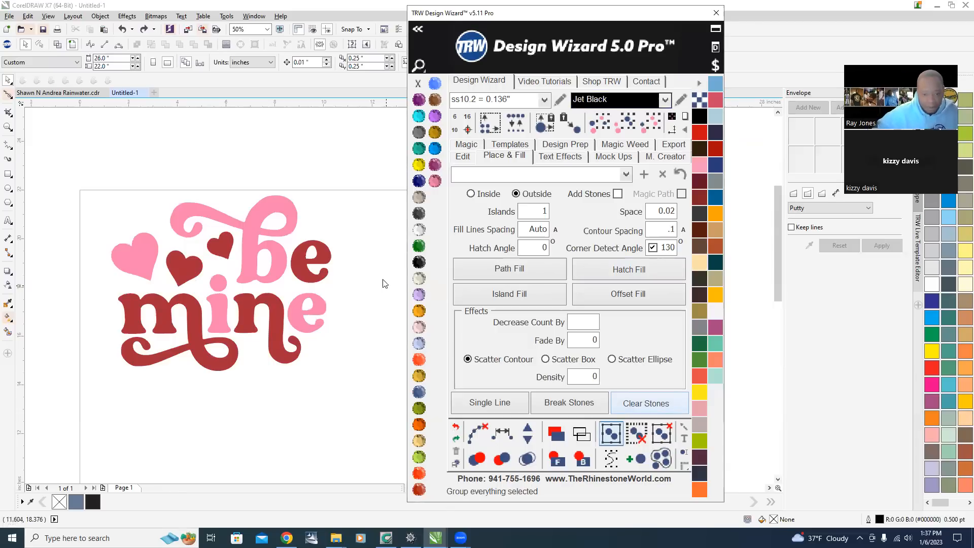
Create an Island Fill around the pink lettering and color the island Jet Black.
left_click(244, 250)
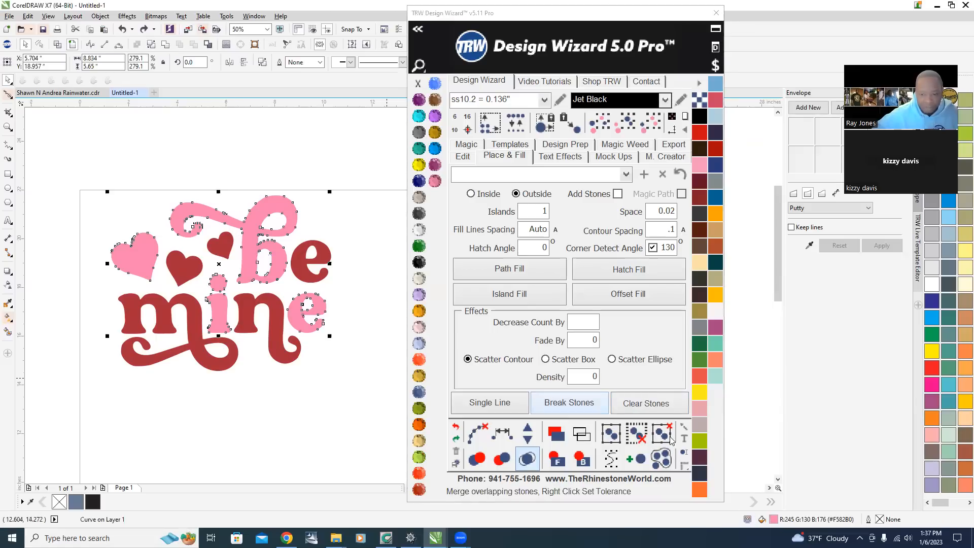
left_click(506, 297)
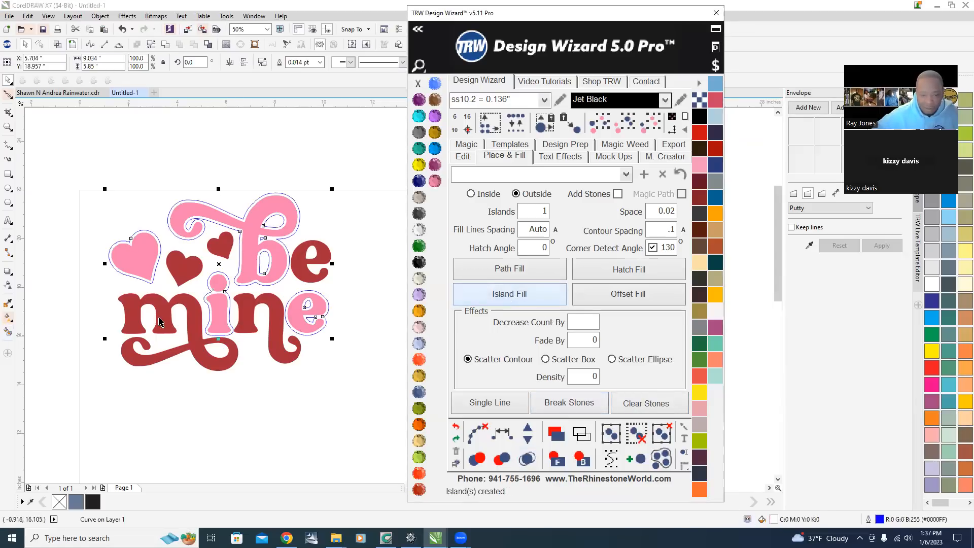
scroll(256, 214, "up", 4)
scroll(256, 214, "down", 2)
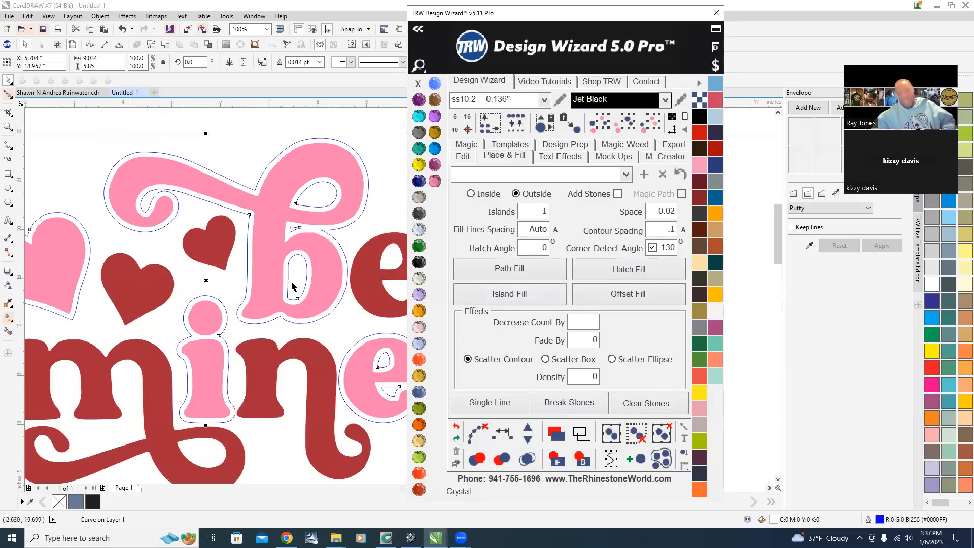
scroll(195, 246, "down", 2)
scroll(205, 305, "up", 4)
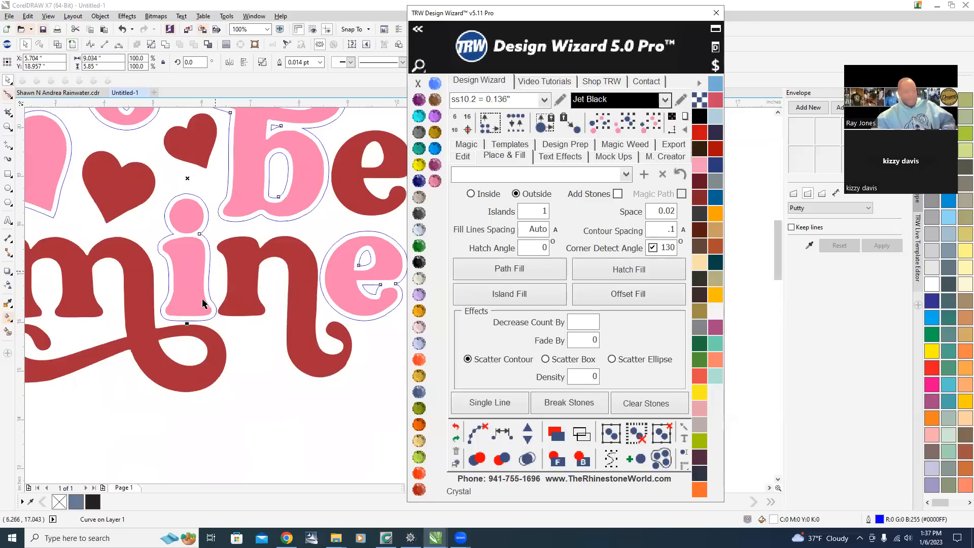
scroll(141, 284, "down", 2)
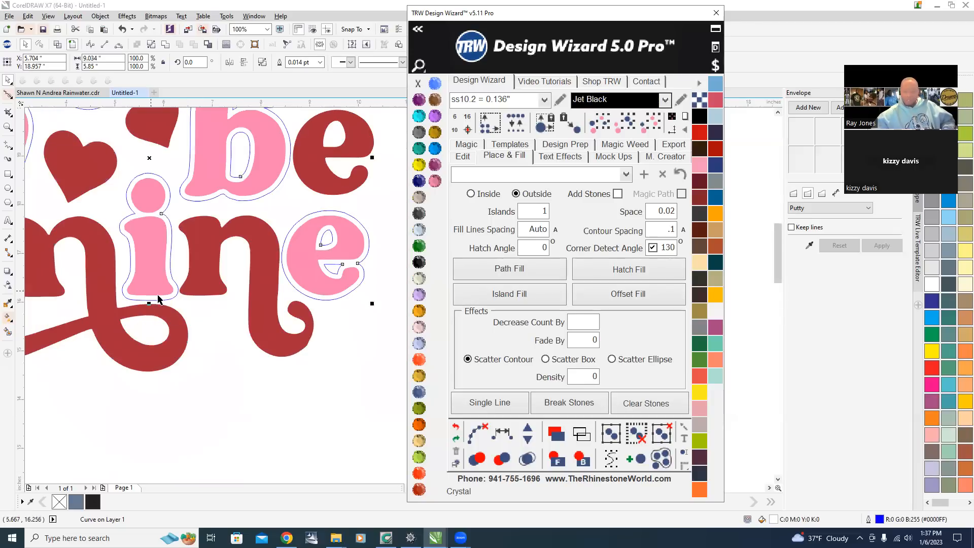
scroll(272, 304, "down", 2)
scroll(276, 203, "up", 2)
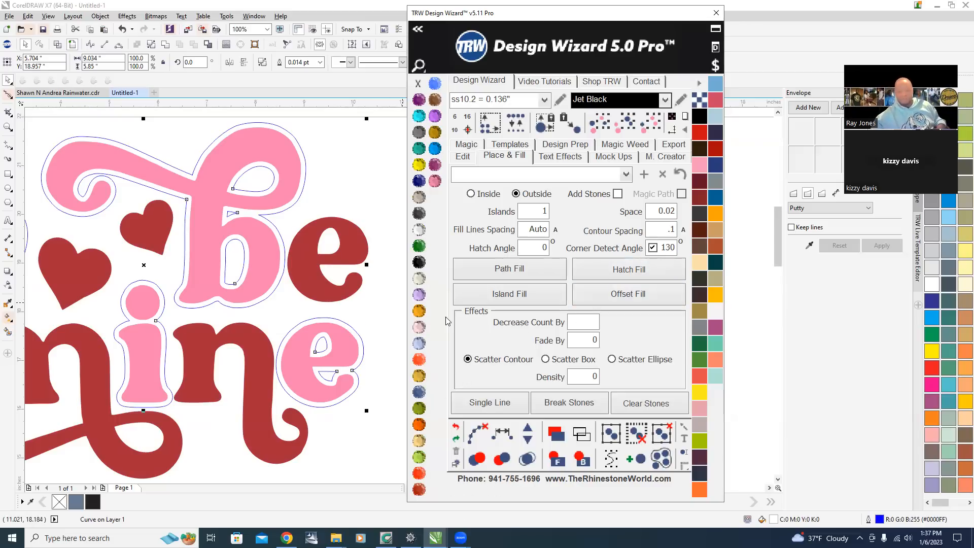
left_click(424, 262)
scroll(355, 243, "down", 1)
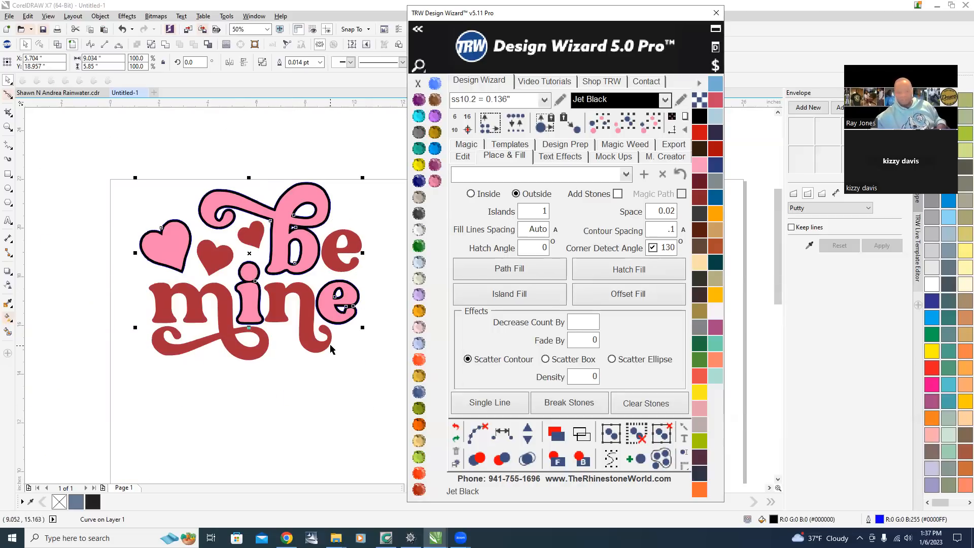
Create an Island Fill around the red lettering and color it Jet Black.
left_click(306, 417)
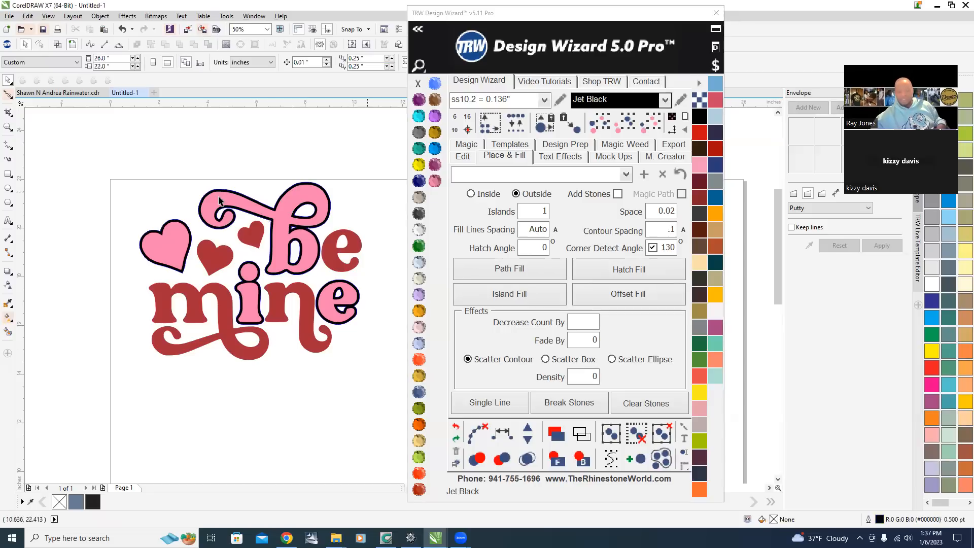
left_click(307, 299)
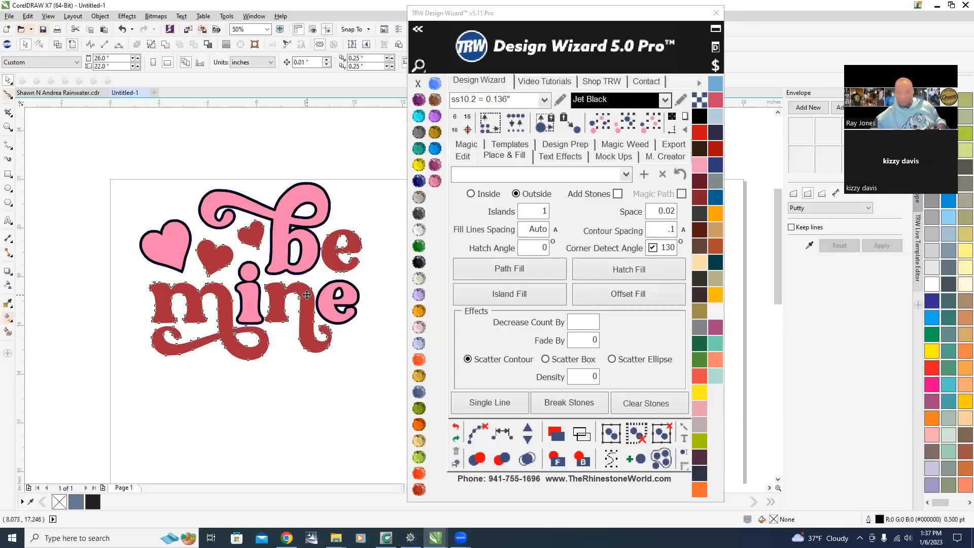
left_click(539, 297)
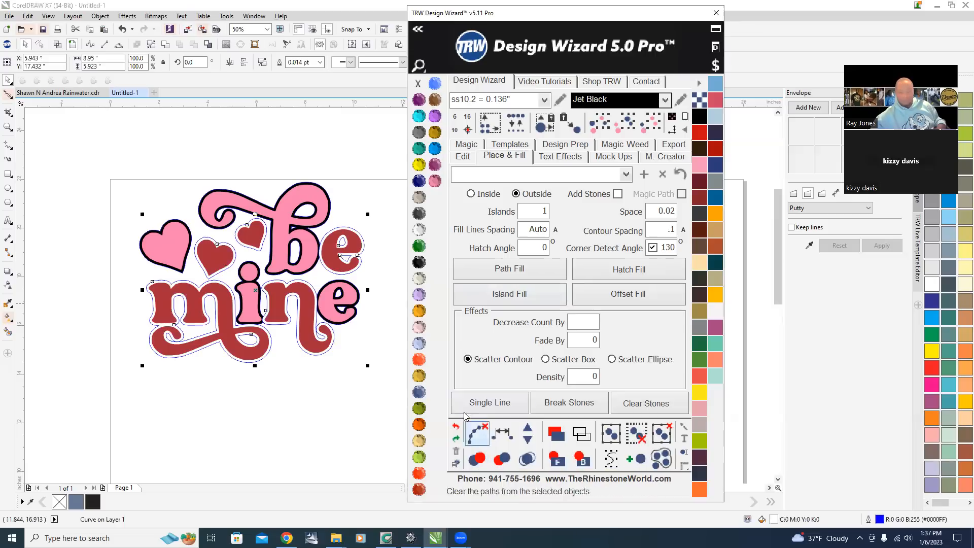
left_click(419, 262)
left_click(281, 382)
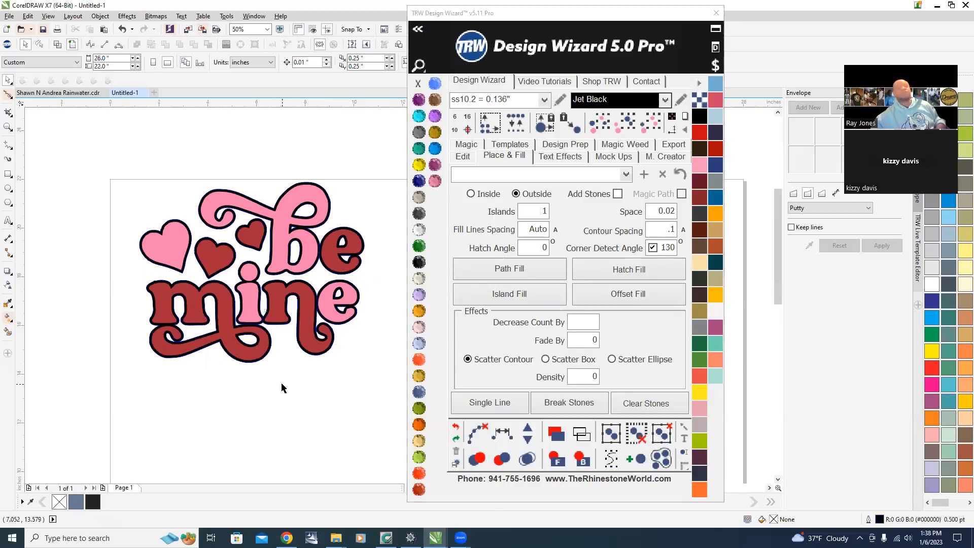
Zoom out to view the whole page and both be mine designs.
scroll(35, 204, "down", 1)
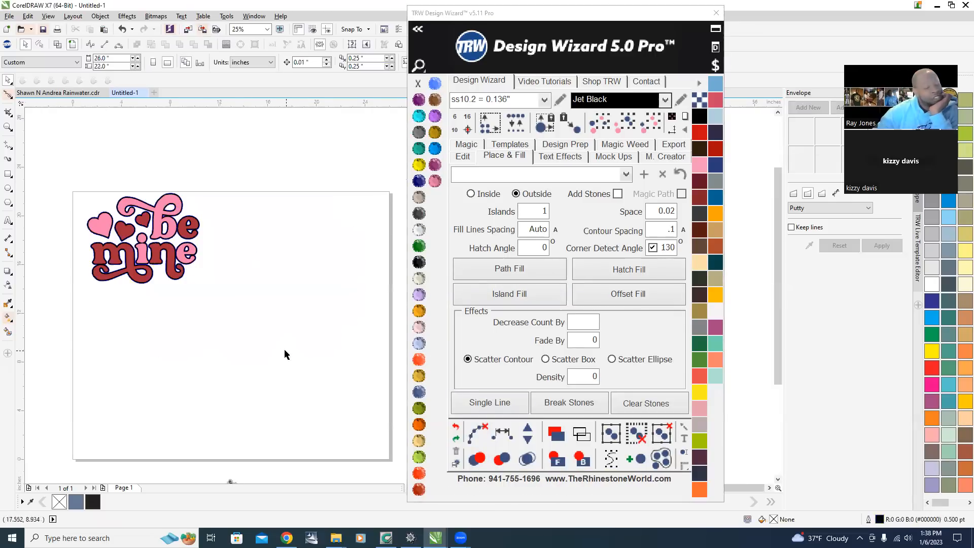
left_click(101, 225)
scroll(147, 246, "up", 1)
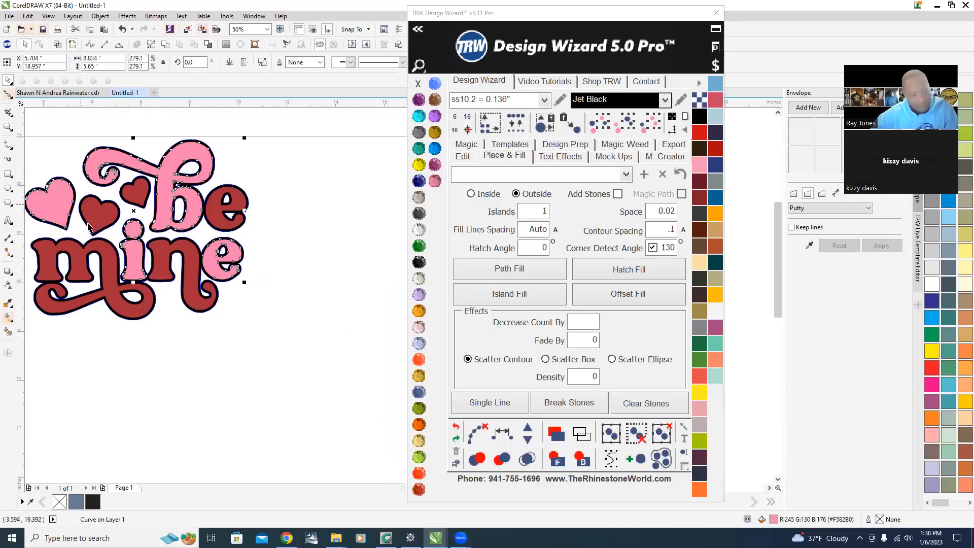
scroll(89, 227, "down", 2)
left_click_drag(88, 226, 241, 238)
left_click(295, 254)
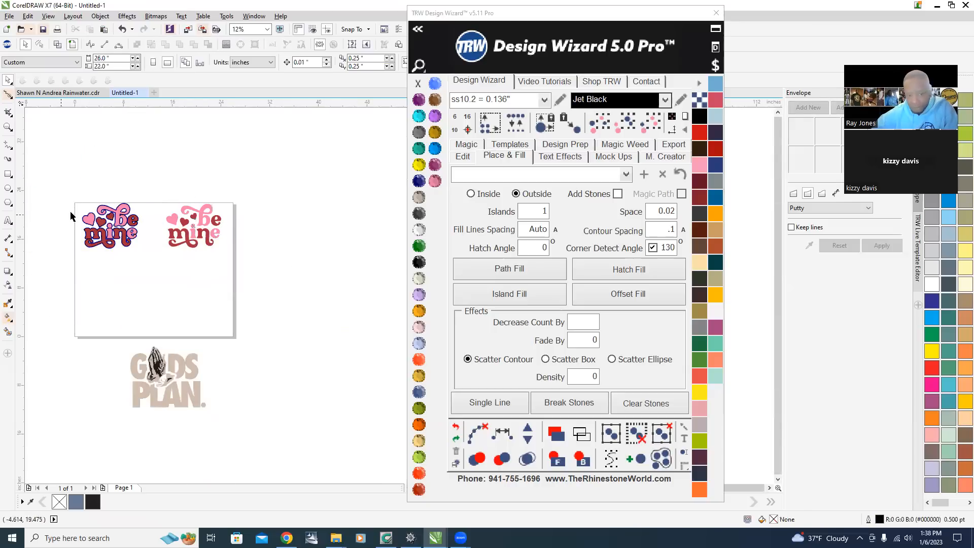
scroll(71, 216, "up", 2)
scroll(291, 219, "up", 2)
scroll(293, 220, "down", 2)
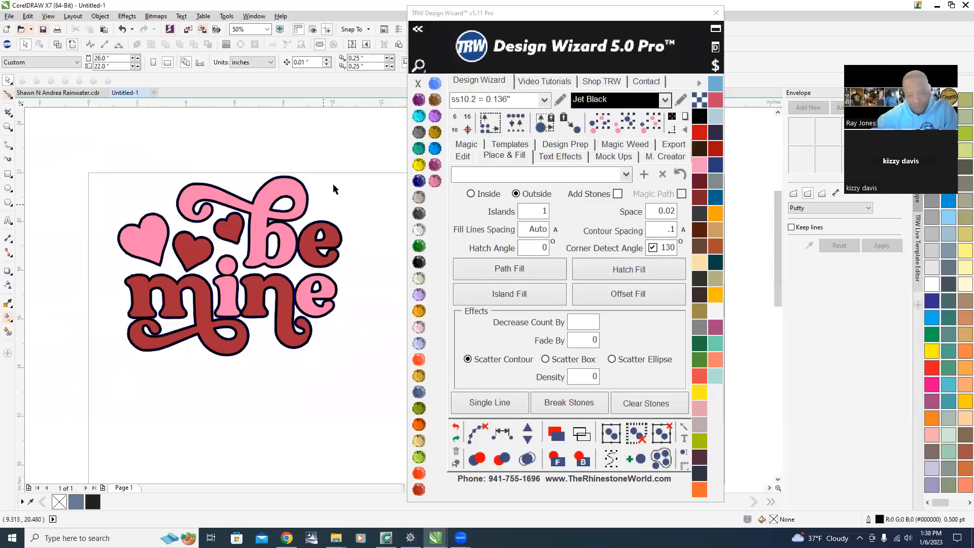
scroll(289, 197, "up", 1)
scroll(262, 183, "down", 2)
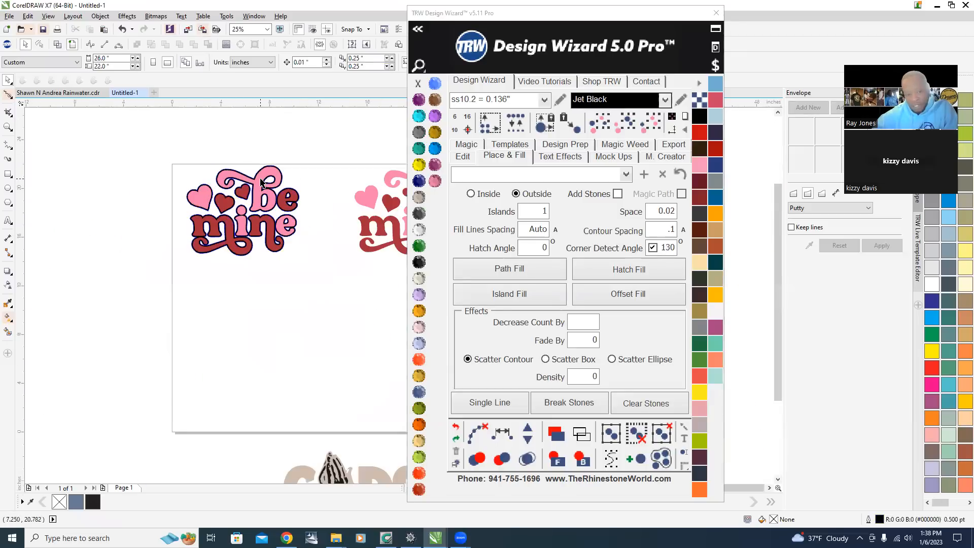
scroll(256, 190, "up", 1)
left_click_drag(254, 188, 100, 309)
key("ctrl+z")
left_click(305, 115)
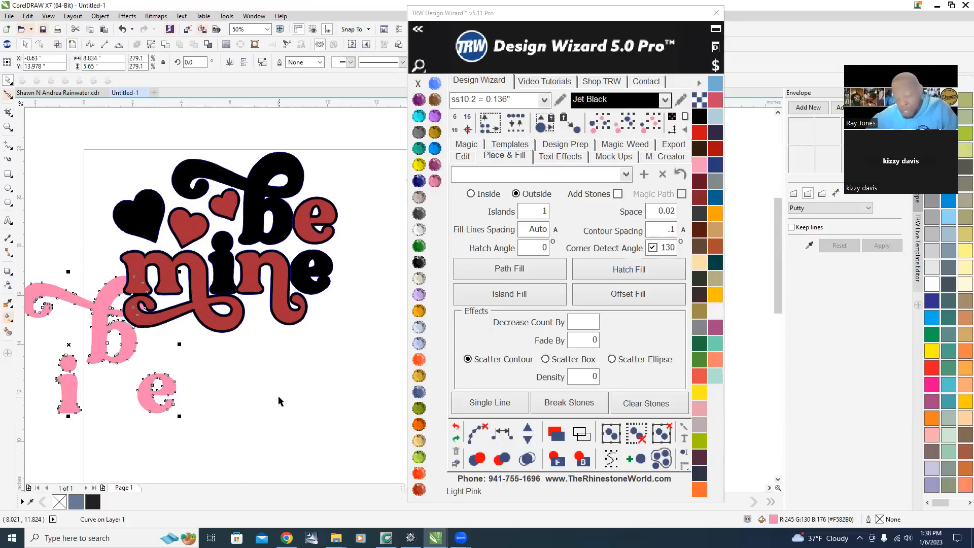
key("ctrl+z")
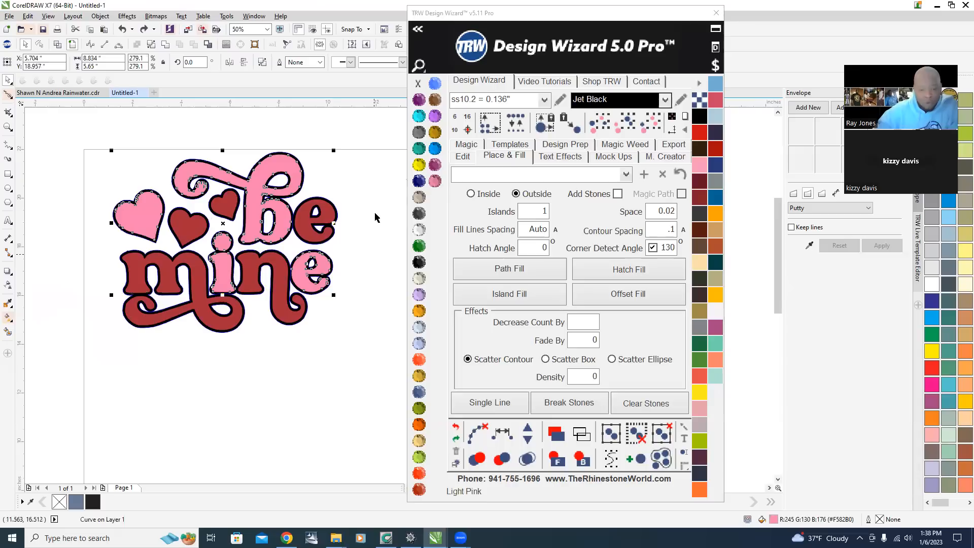
left_click(362, 182)
scroll(288, 151, "up", 2)
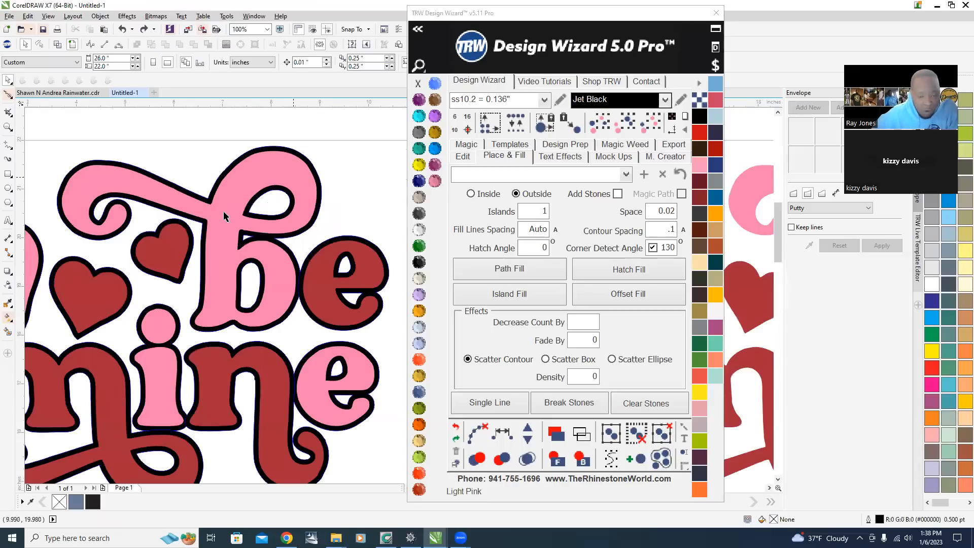
left_click(255, 173)
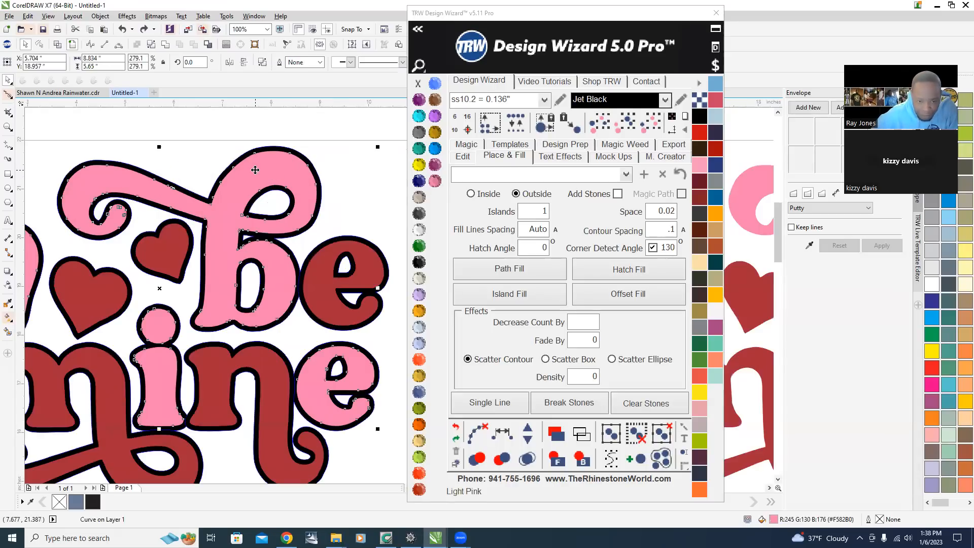
left_click_drag(267, 168, 220, 315)
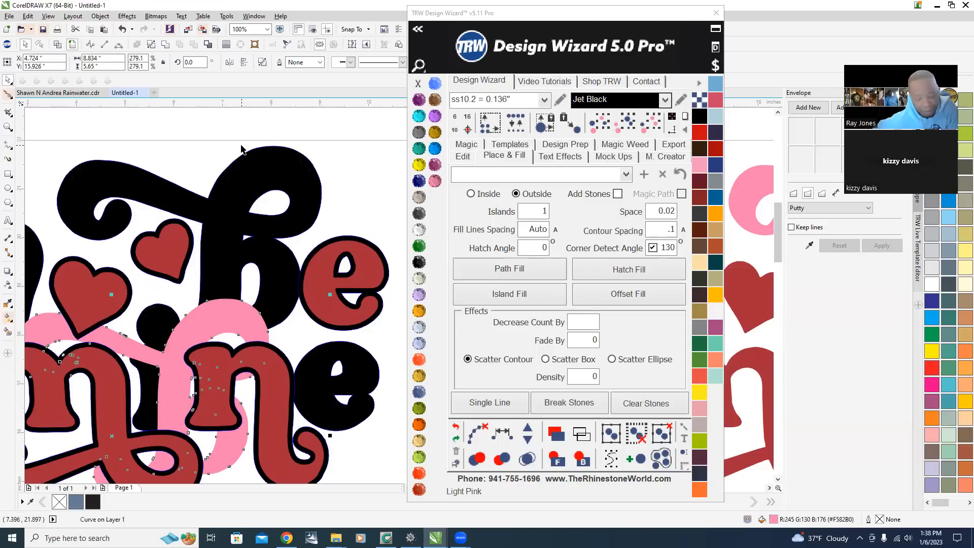
key("ctrl+z")
left_click(357, 185)
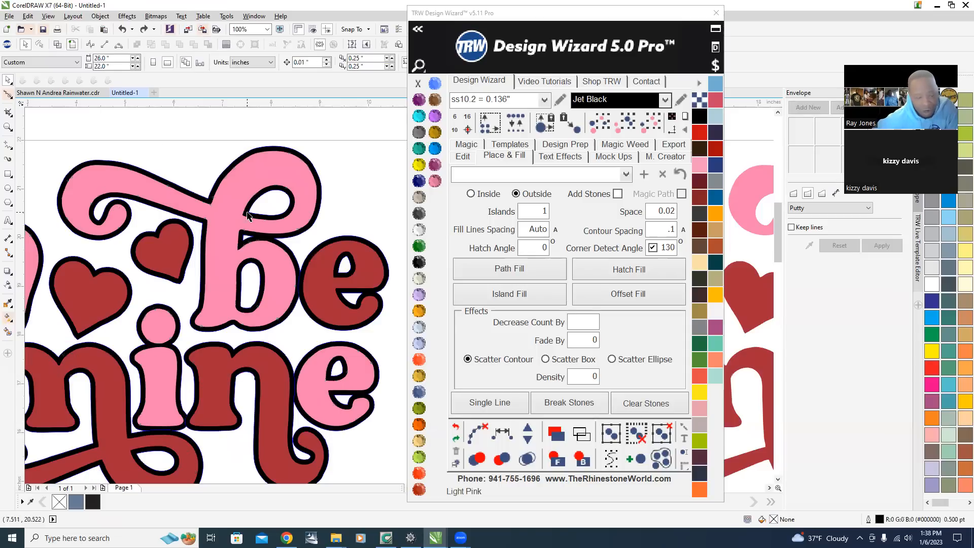
Trim the black island outline using the overlapping pink lettering.
left_click(259, 165)
scroll(304, 154, "up", 2)
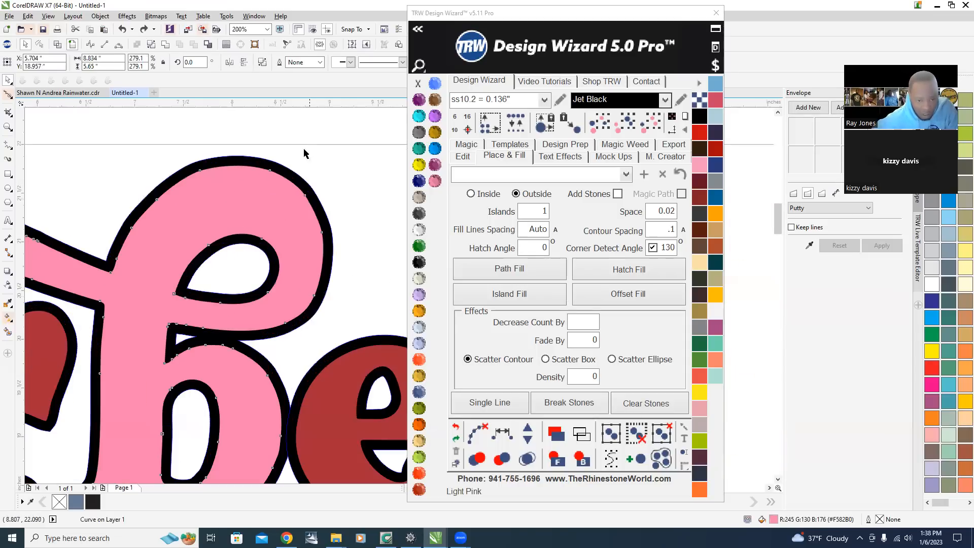
left_click(288, 172, "shift")
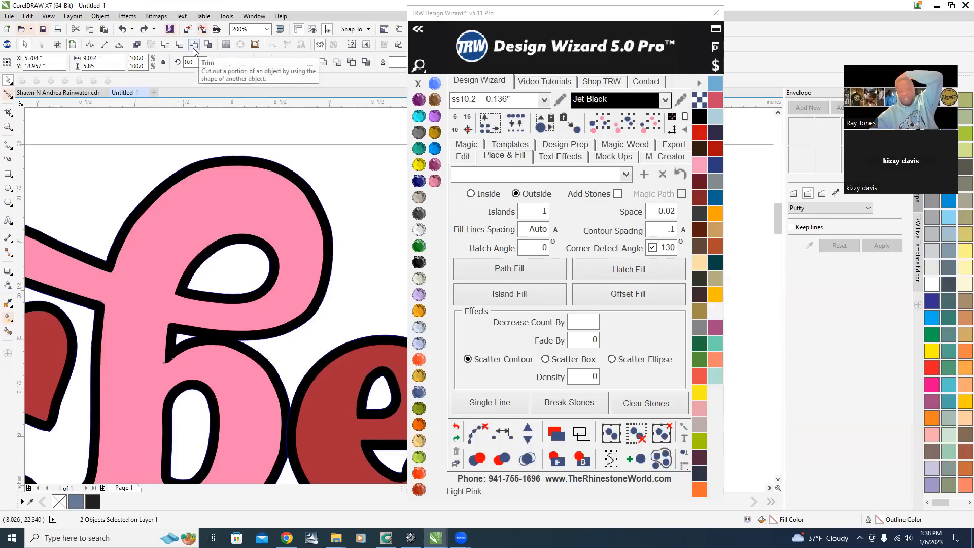
left_click(194, 45)
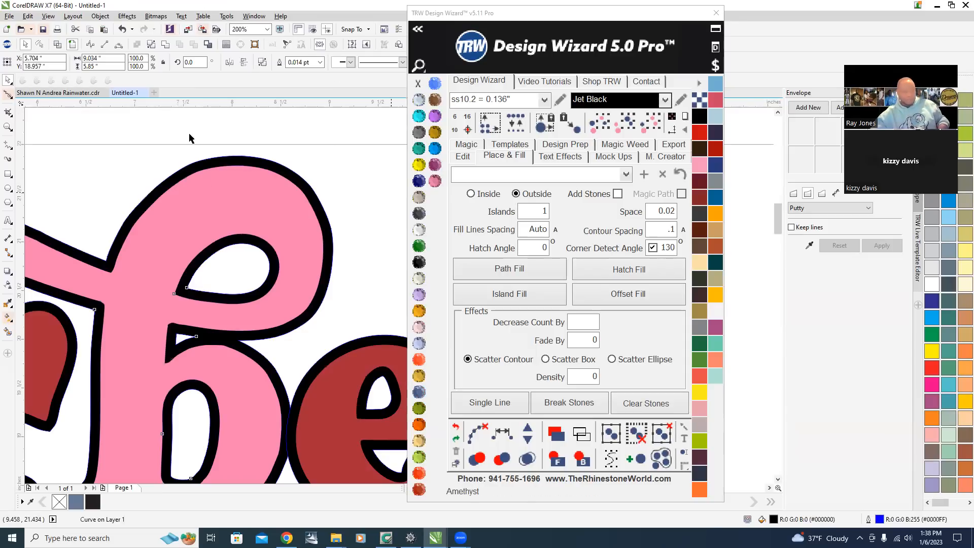
Move the pink lettering aside to inspect the outline beneath, then undo the move.
scroll(269, 294, "down", 3)
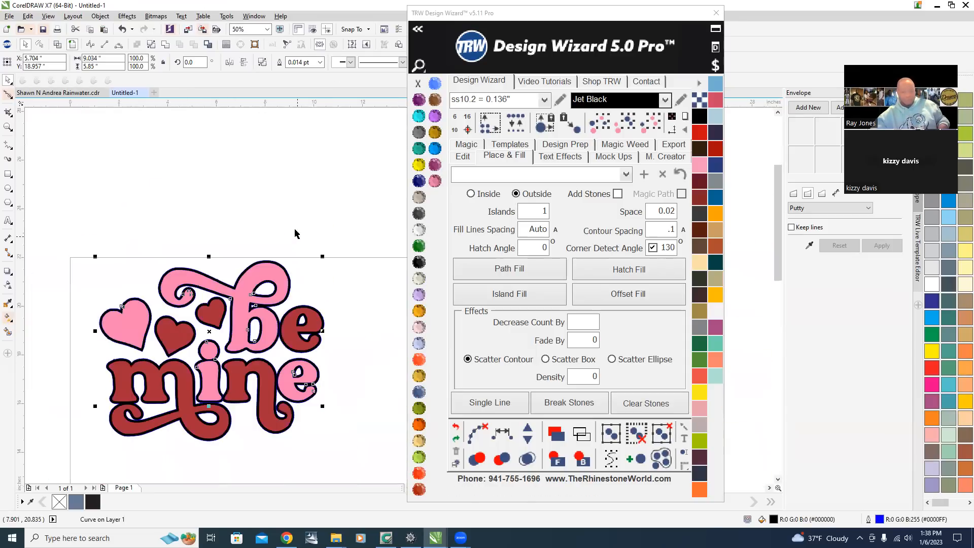
left_click_drag(268, 227, 151, 182)
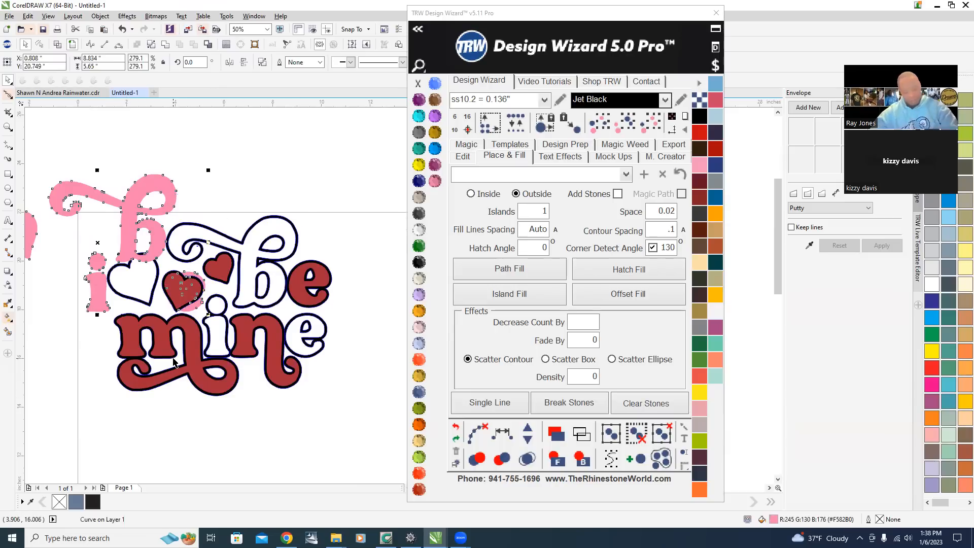
key("ctrl+z")
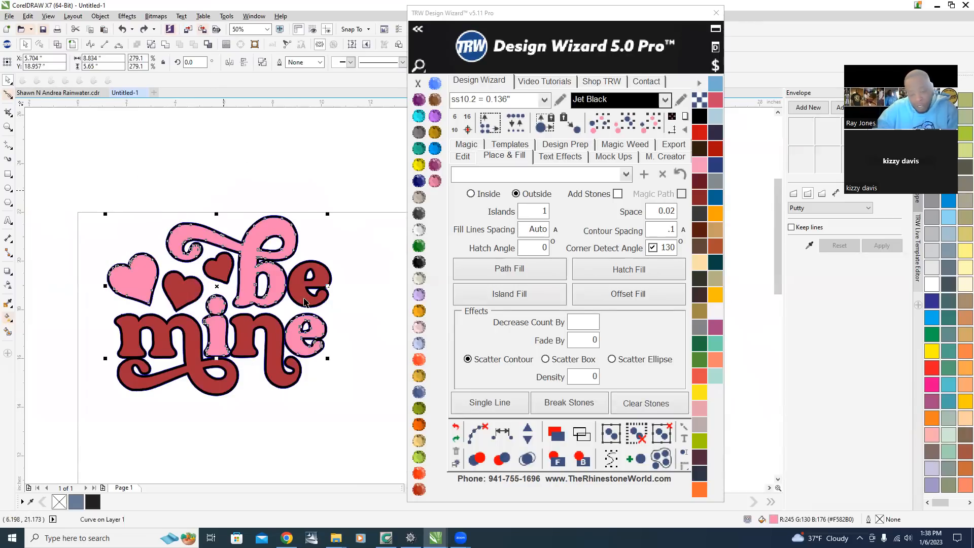
Select the red lettering with its island outline and trim the outline with it.
scroll(304, 298, "up", 1)
scroll(357, 285, "up", 2)
key("Escape")
scroll(300, 284, "down", 2)
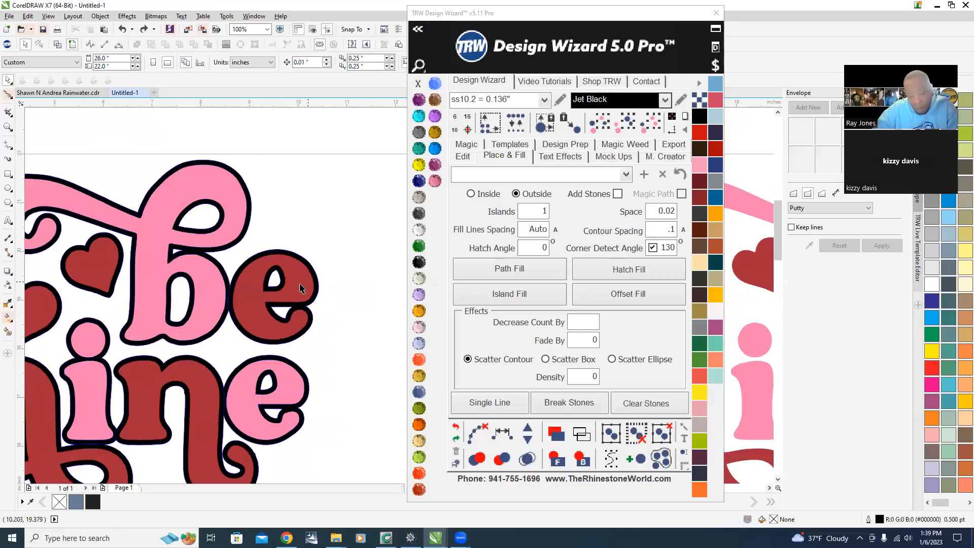
left_click(307, 287)
scroll(280, 267, "up", 2)
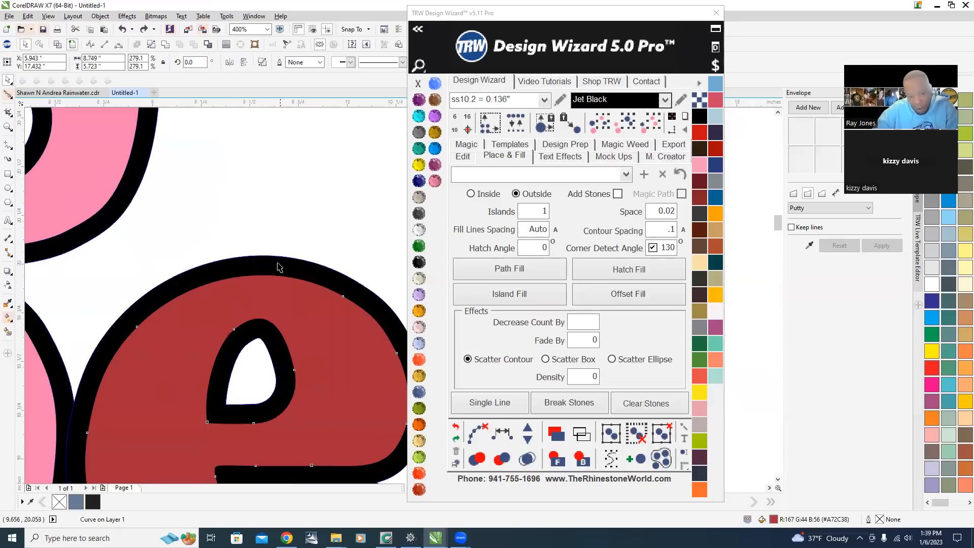
left_click(294, 269, "shift")
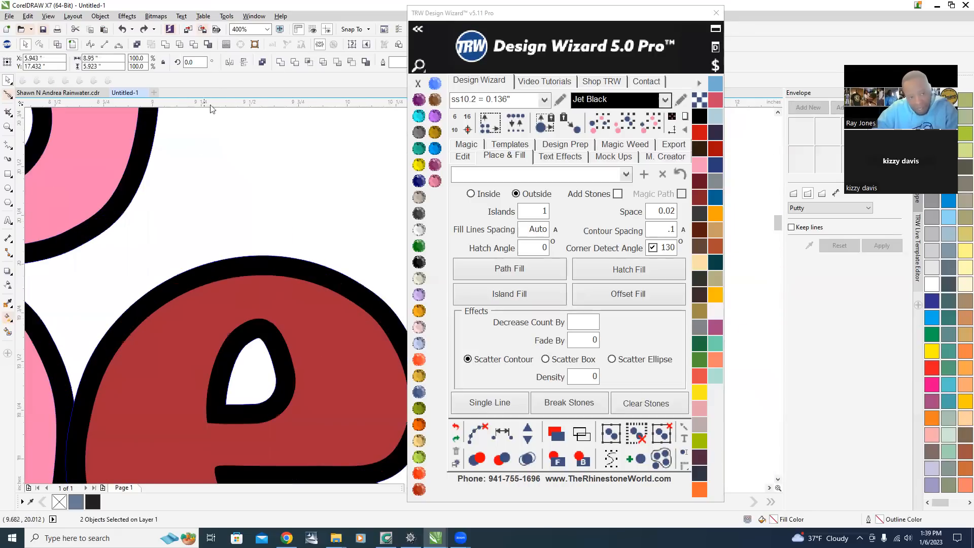
left_click(194, 49)
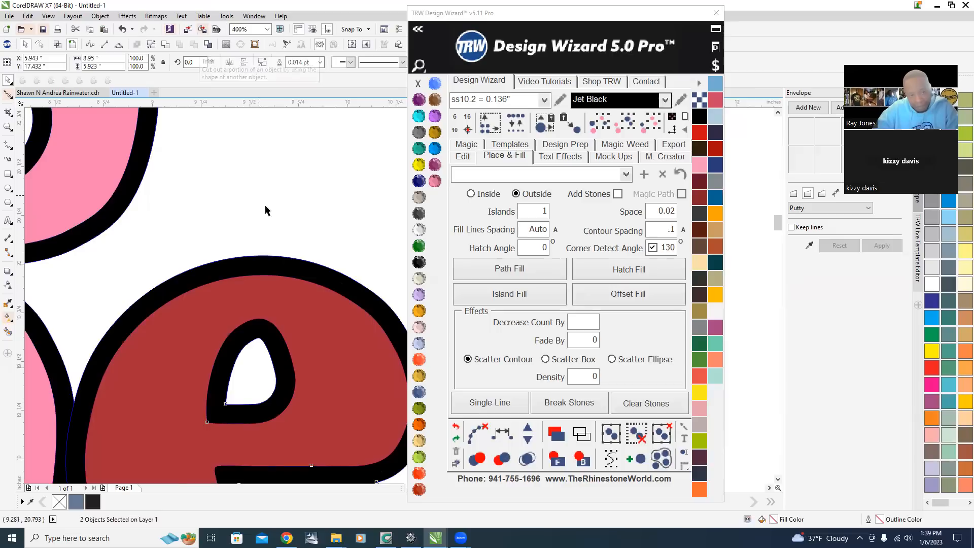
Pull the pink and red lettering away from the outlines to inspect the islands, then undo both moves.
scroll(284, 218, "down", 5)
left_click(305, 197)
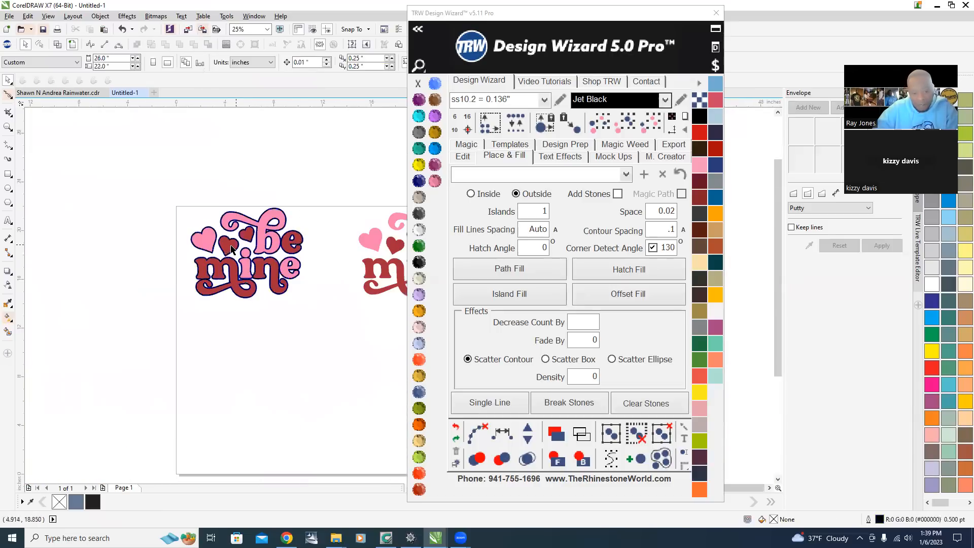
left_click_drag(228, 250, 229, 344)
left_click_drag(221, 225, 251, 151)
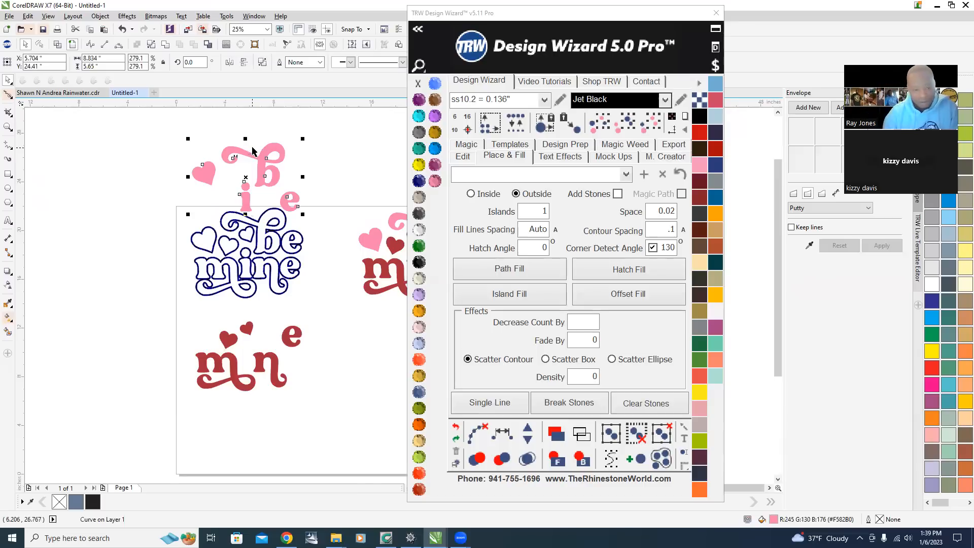
scroll(260, 213, "up", 2)
scroll(344, 315, "down", 2)
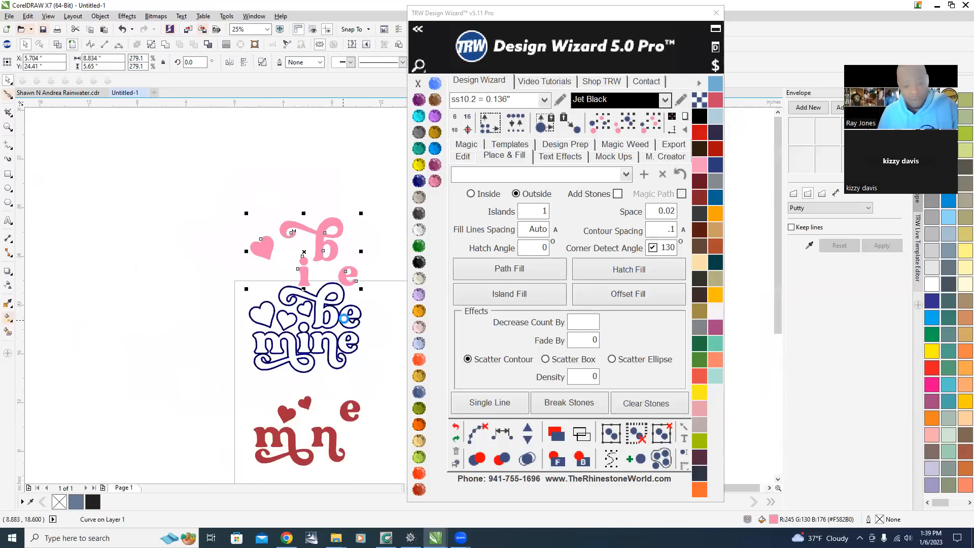
scroll(343, 318, "up", 4)
scroll(315, 295, "down", 3)
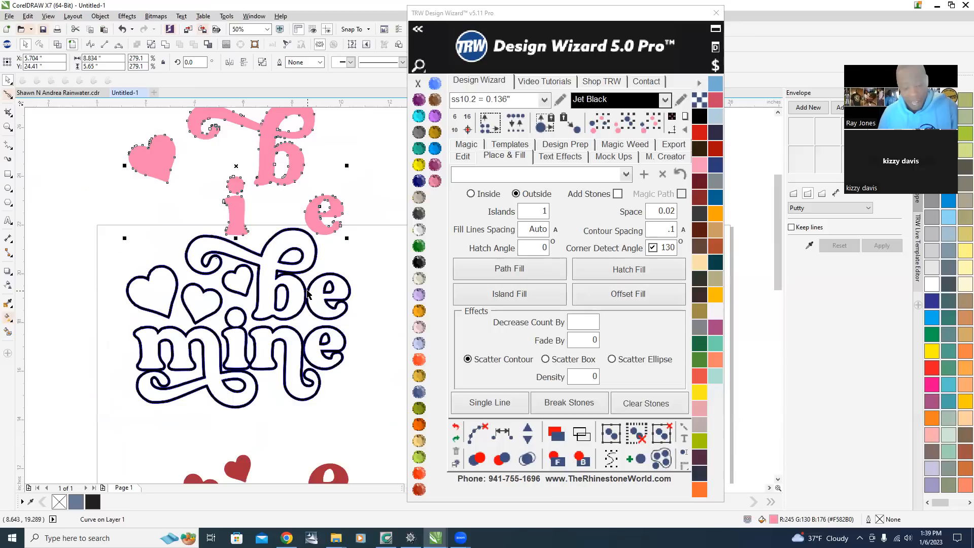
key("ctrl+z")
key("ctrl+z")
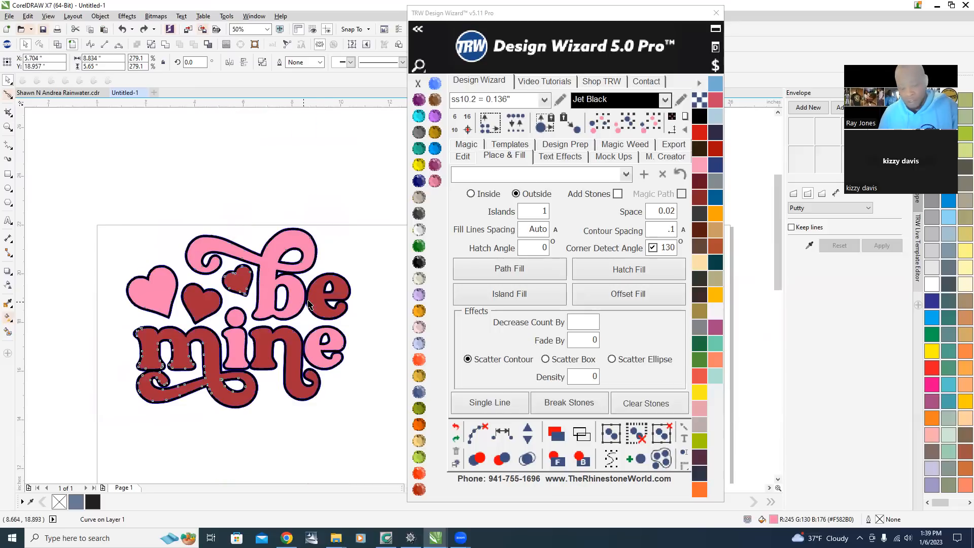
Select the black outline around the pink b and apply a shaping command to it.
scroll(299, 172, "up", 2)
left_click(375, 168)
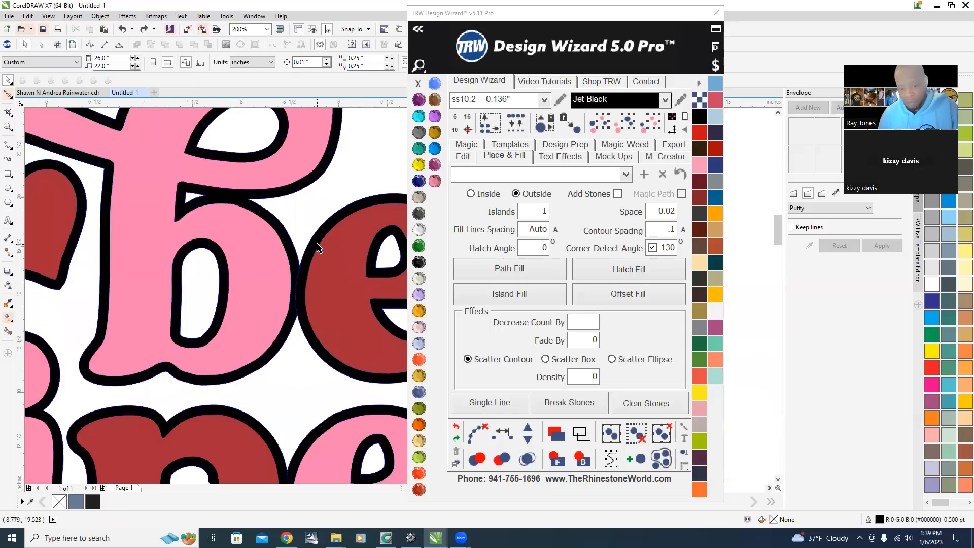
left_click(318, 247)
scroll(274, 223, "up", 1)
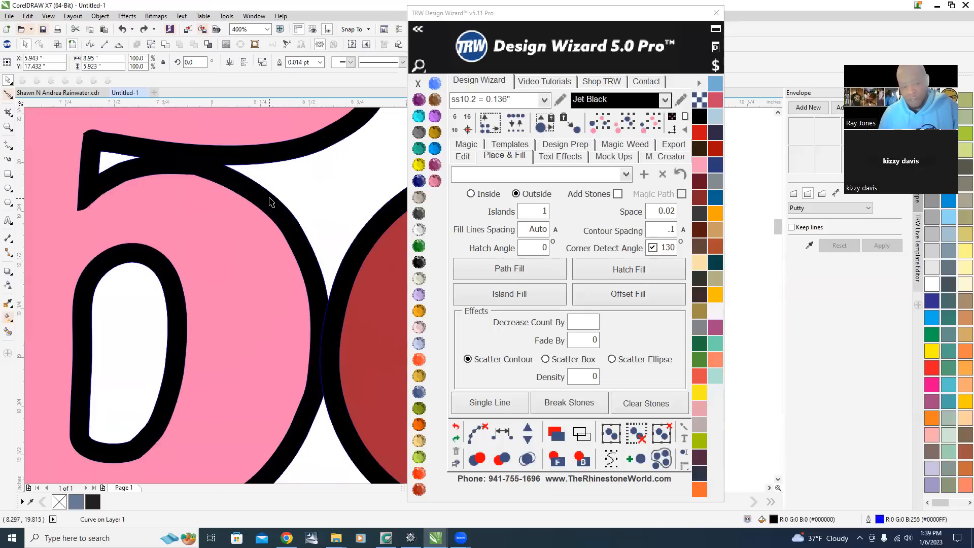
left_click(269, 198, "shift")
left_click(164, 45)
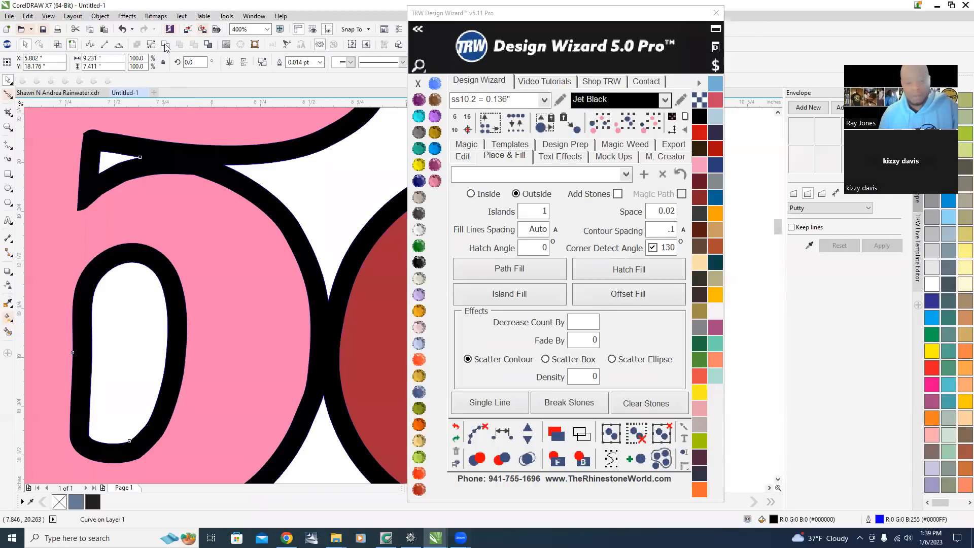
Move the pink and red lettering apart again to check the outlines, then undo the moves.
scroll(267, 317, "down", 4)
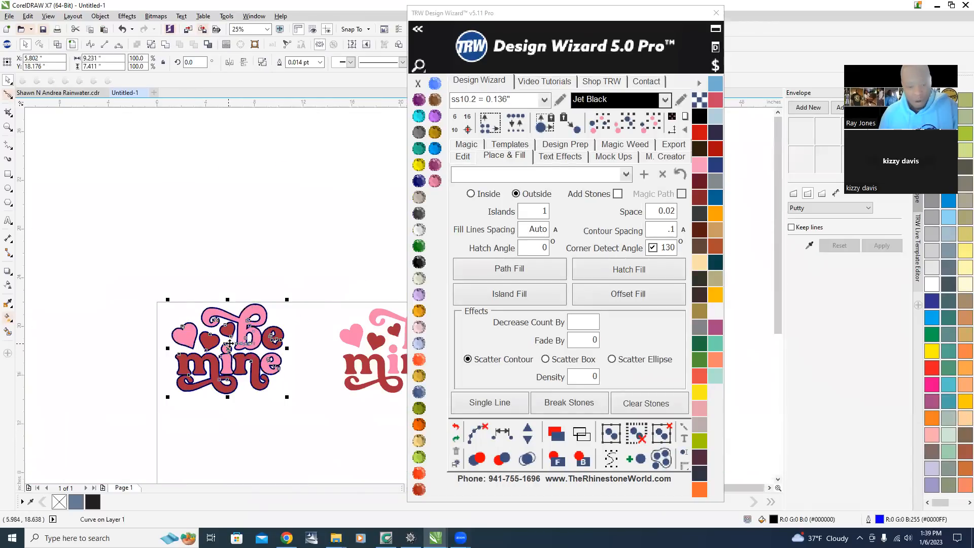
left_click_drag(227, 349, 232, 210)
key("ctrl+z")
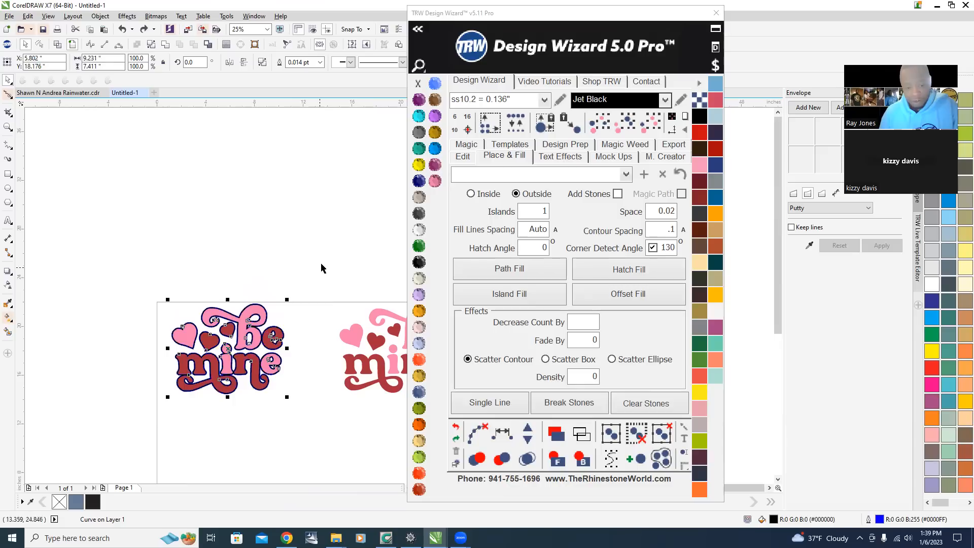
key("Escape")
left_click_drag(241, 325, 261, 173)
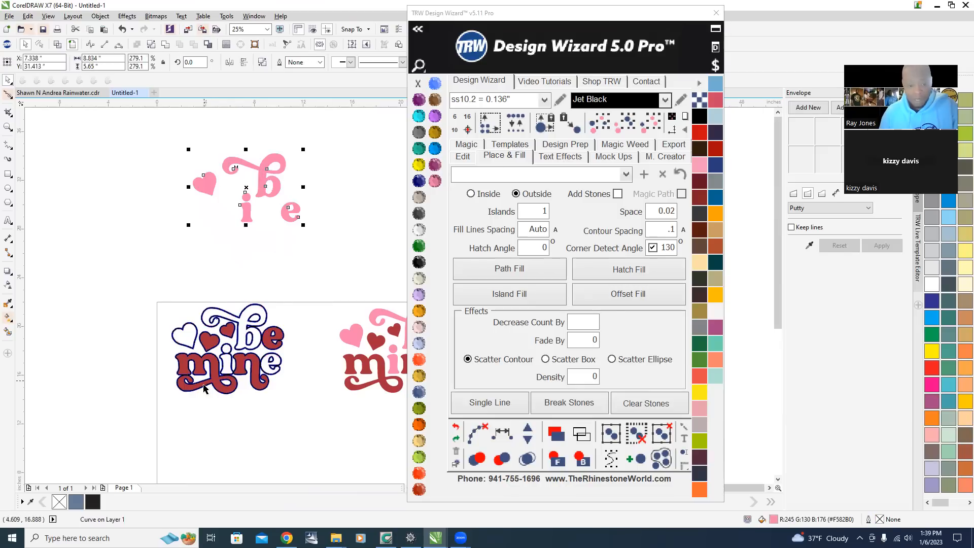
left_click_drag(214, 386, 219, 447)
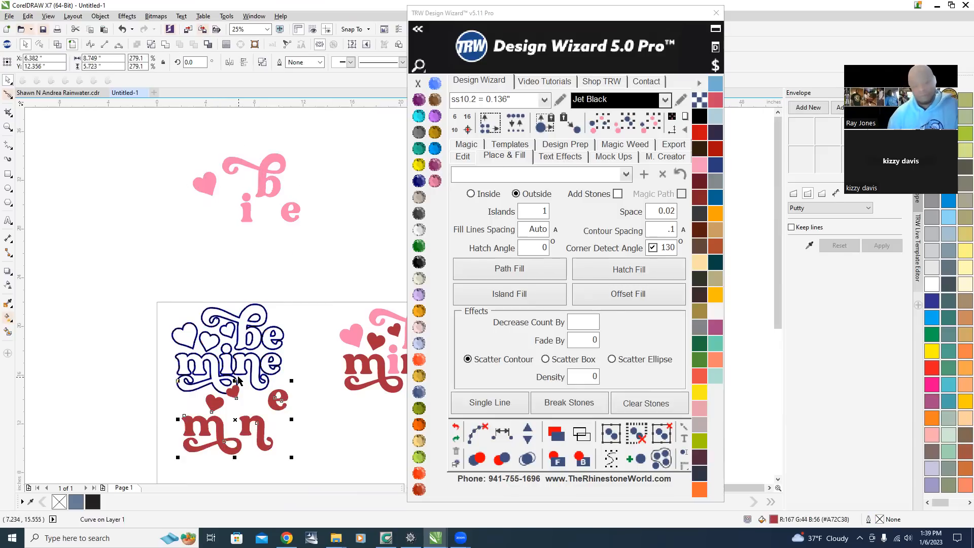
key("ctrl+z")
key("ctrl+z")
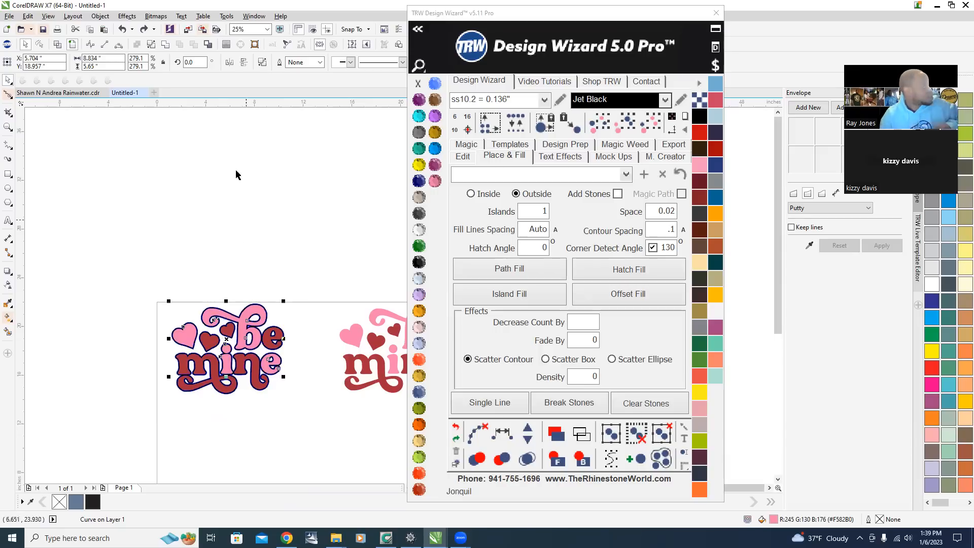
left_click(289, 373)
scroll(281, 378, "up", 1)
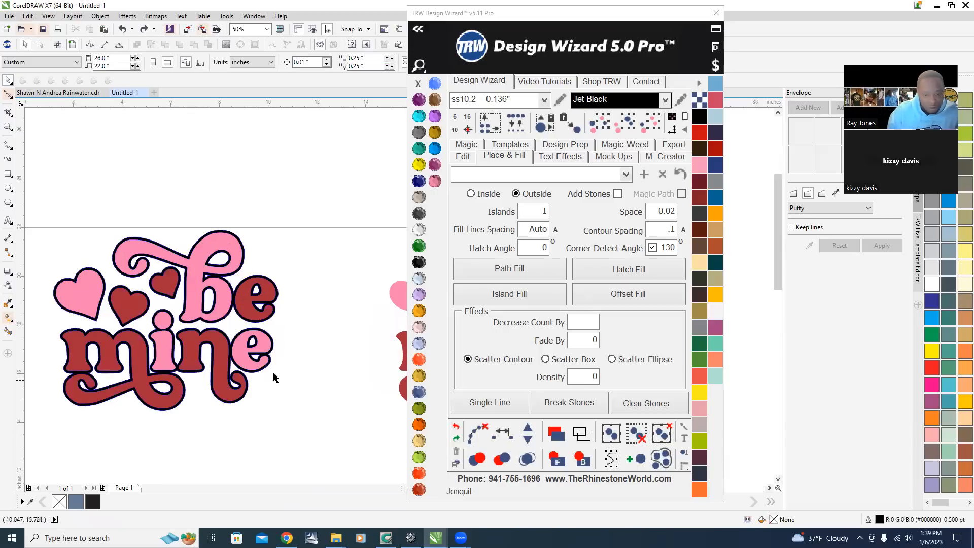
scroll(318, 339, "down", 1)
scroll(293, 356, "up", 1)
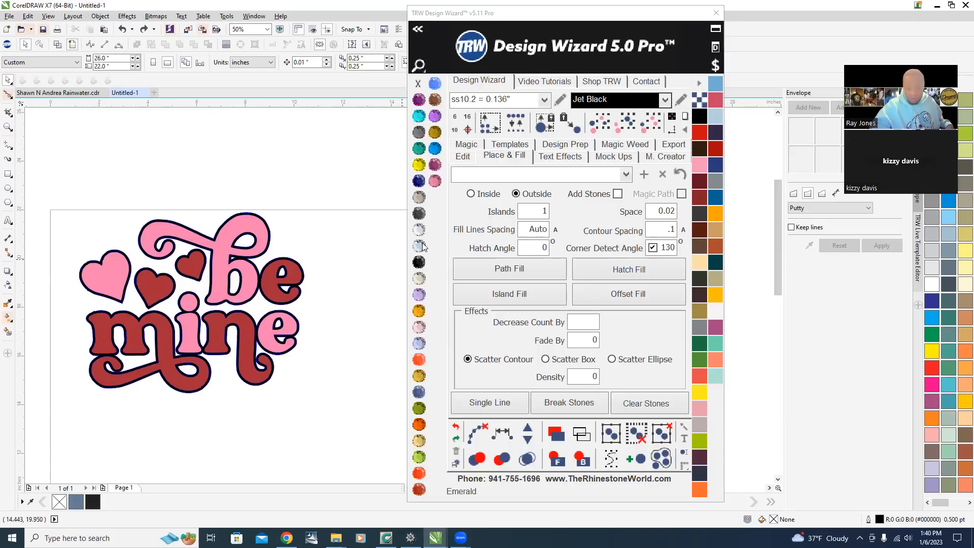
Choose Emerald as the stone color, select the be mine design, and set Contour Spacing to .075.
left_click(423, 245)
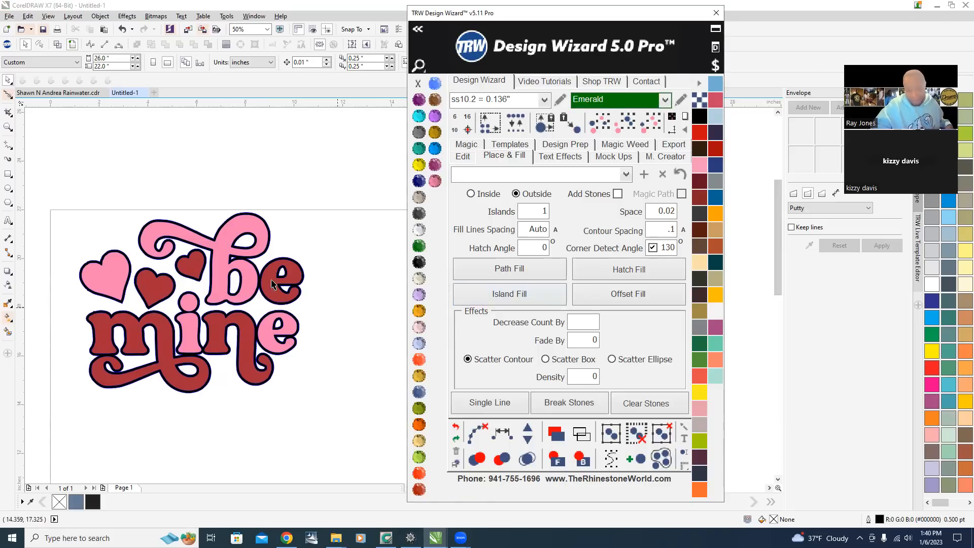
left_click(223, 286)
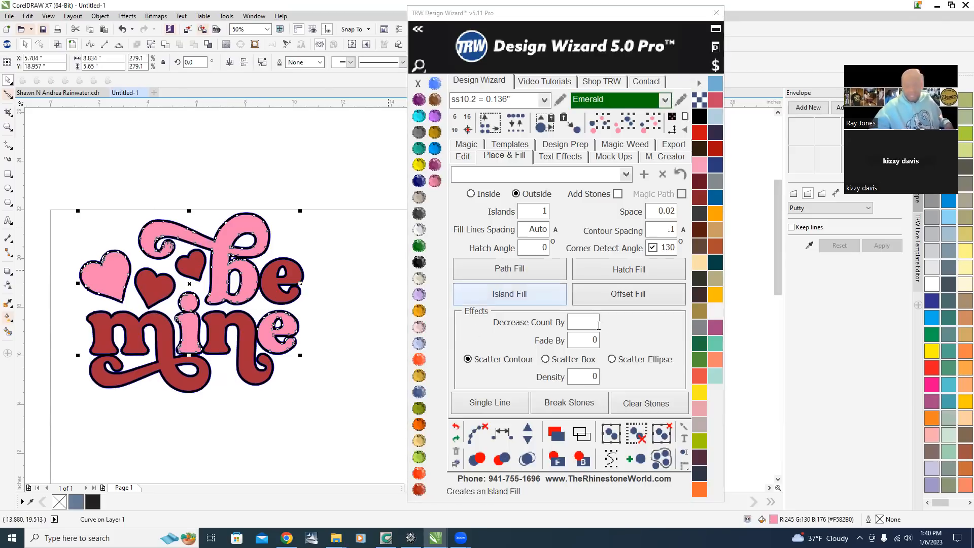
left_click(669, 229)
type(".1")
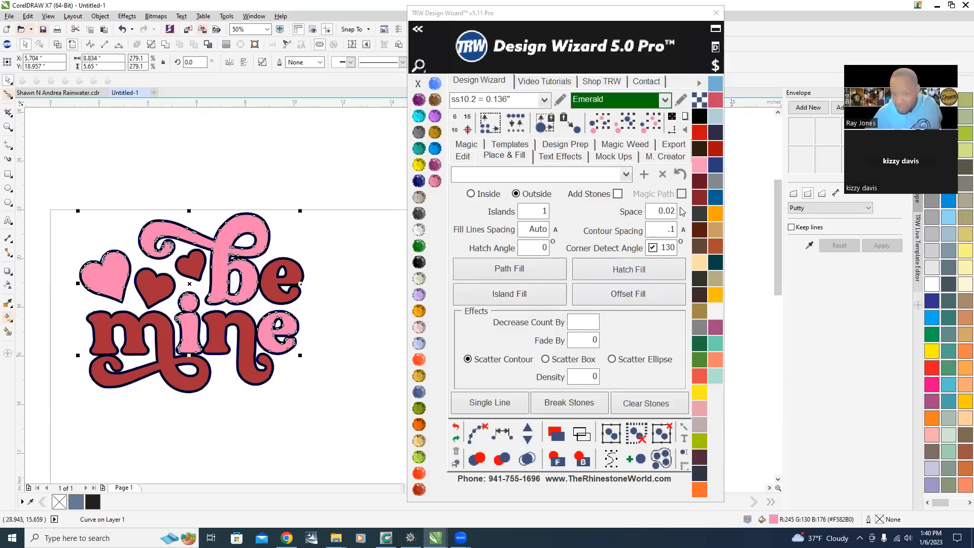
double_click(660, 232)
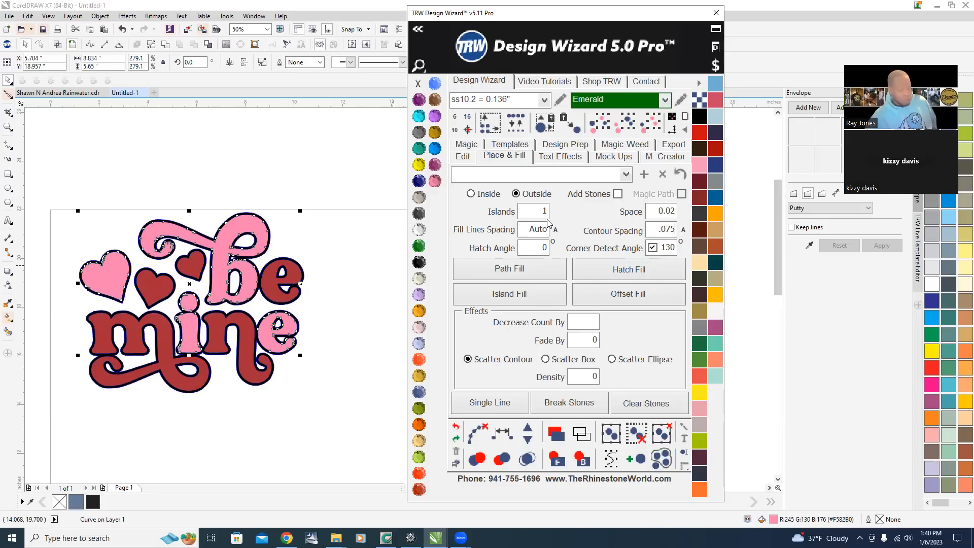
Move the red lettering and hearts below the be mine design.
left_click(266, 127)
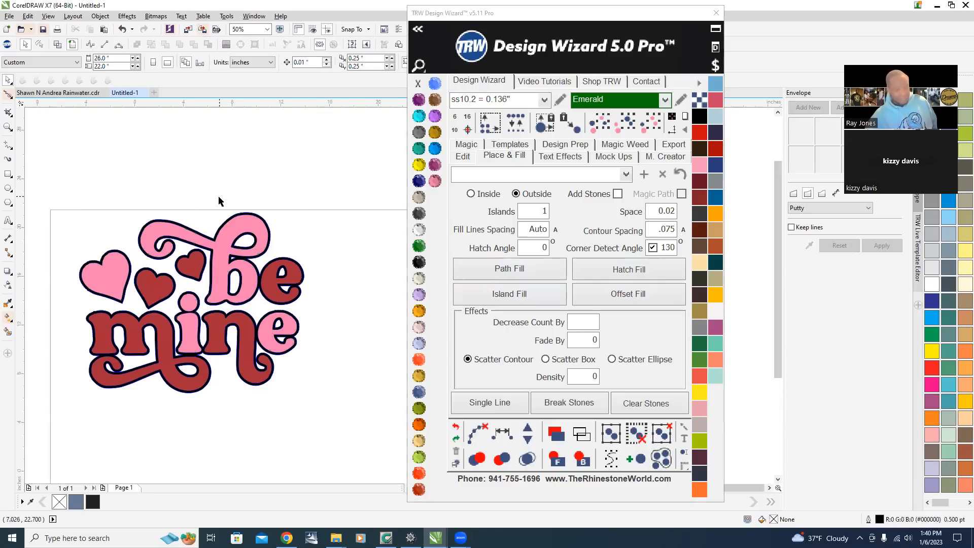
scroll(218, 196, "down", 2)
scroll(279, 243, "up", 1)
left_click_drag(301, 240, 228, 347)
scroll(281, 320, "up", 1)
scroll(102, 329, "up", 1)
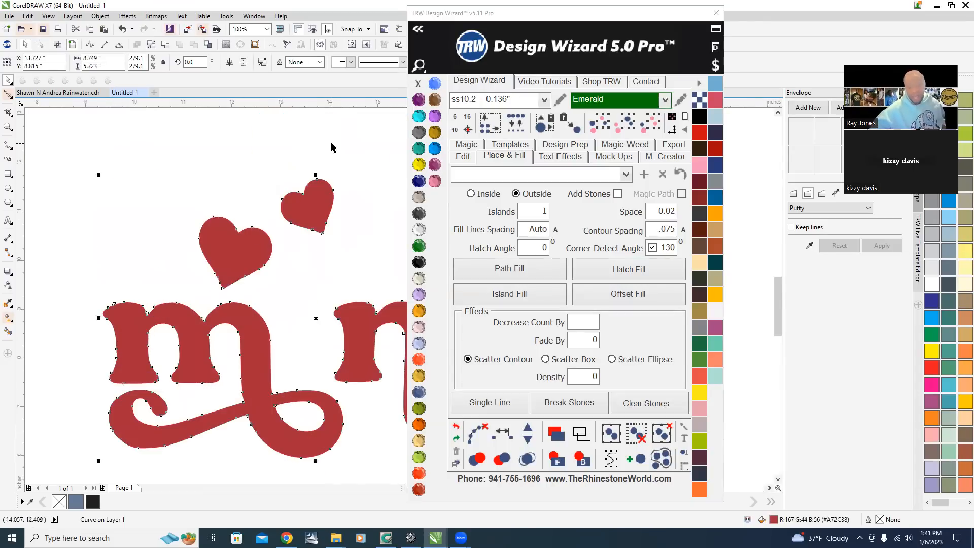
Select the red lettering pieces and apply Path Fill to them.
left_click(344, 199)
left_click(318, 205)
scroll(318, 205, "down", 1)
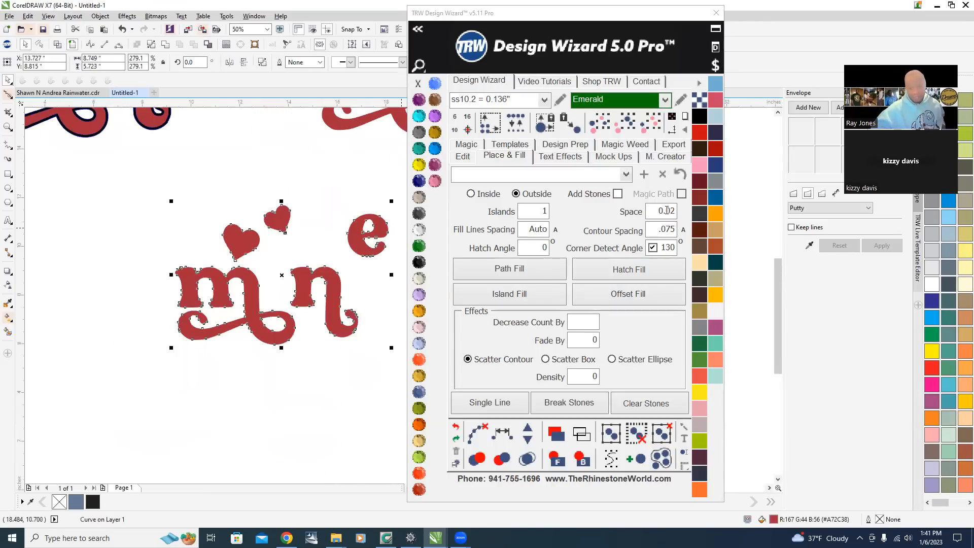
left_click(507, 269)
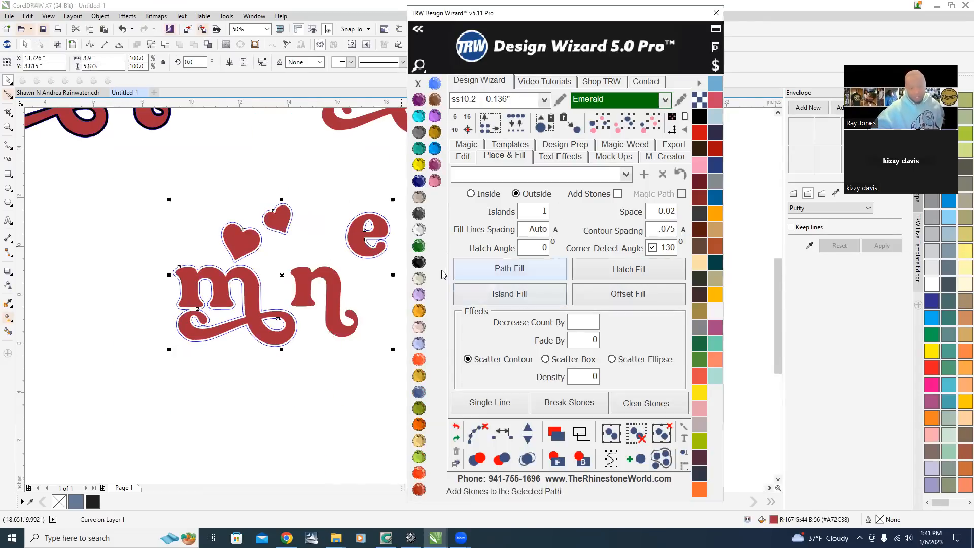
scroll(407, 228, "up", 1)
scroll(315, 274, "down", 1)
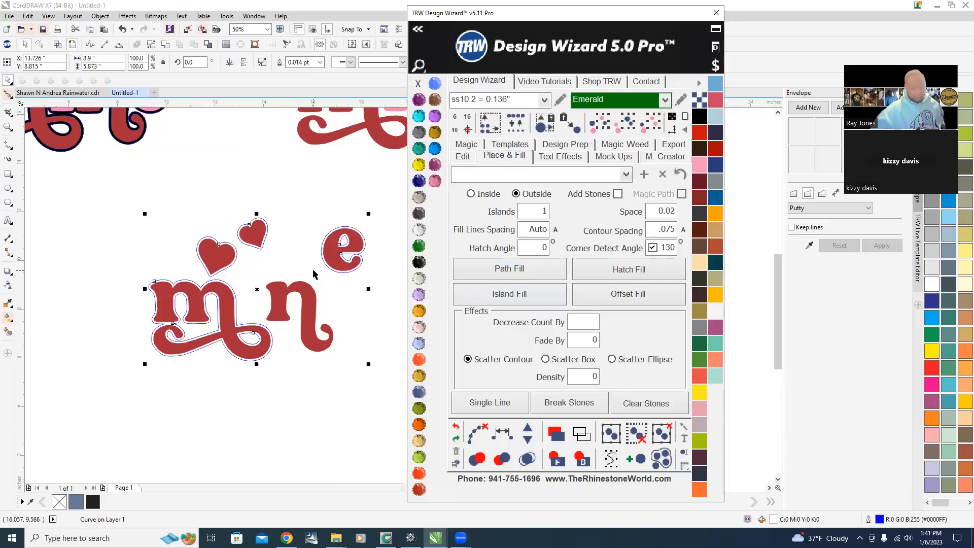
scroll(350, 246, "up", 2)
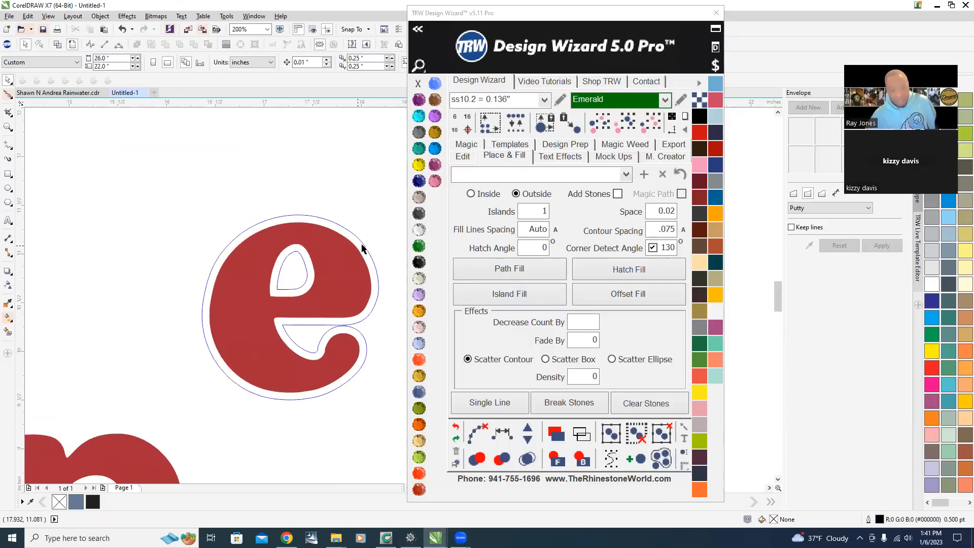
Delete the e's outline path, set Islands to 3, and apply Island Fill to the red lettering and hearts.
key("Delete")
left_click(533, 211)
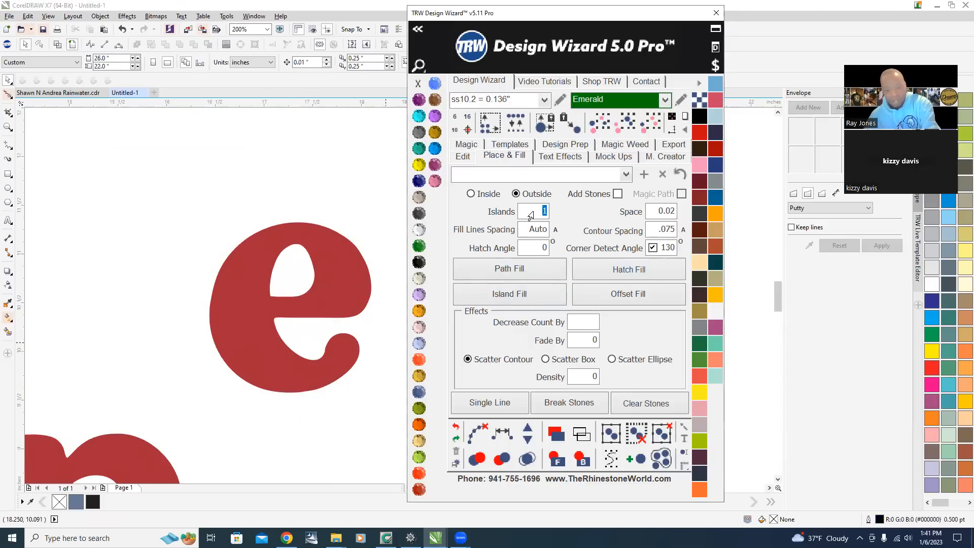
type("3")
left_click(348, 276)
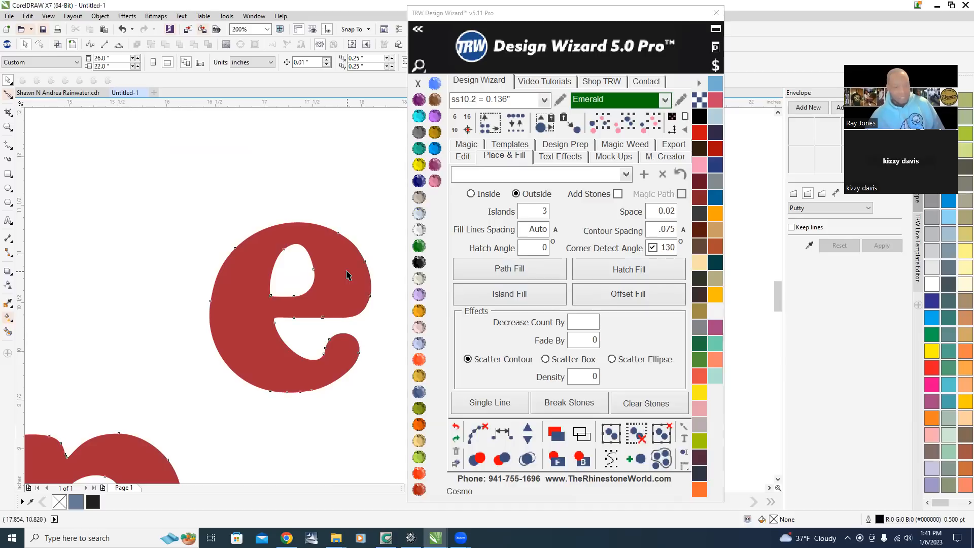
scroll(348, 276, "down", 1)
left_click(518, 300)
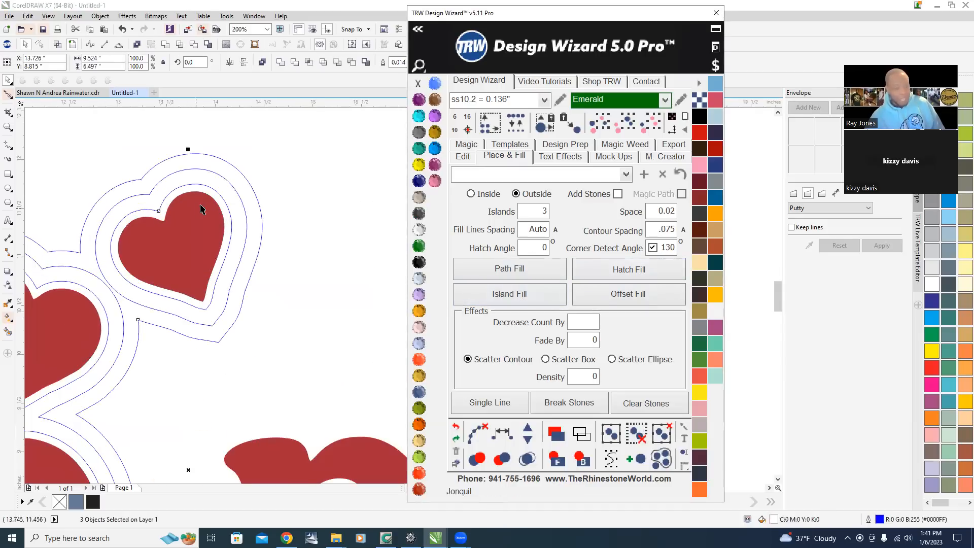
Pick Jet Black and Aquamarine stone colors and apply Aquamarine to the middle island ring.
scroll(202, 211, "down", 1)
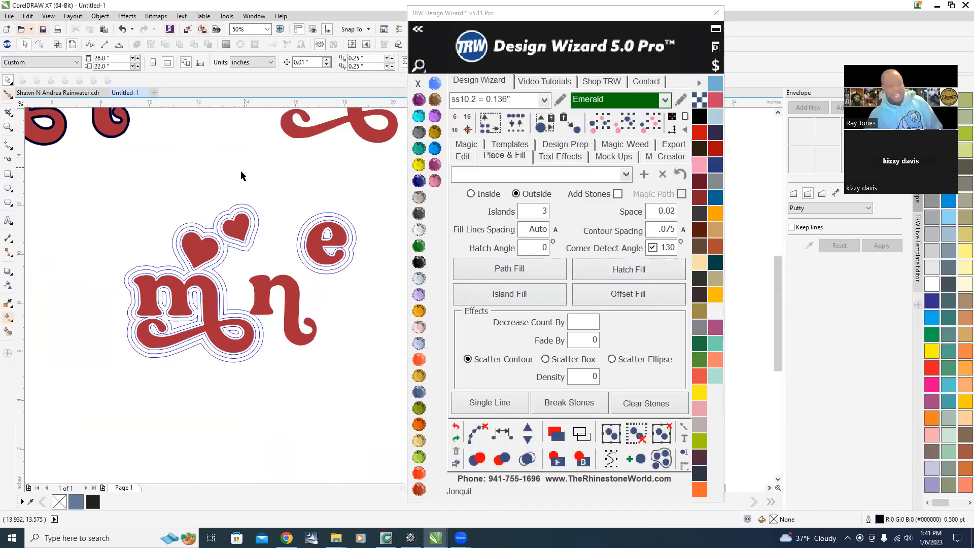
scroll(238, 198, "up", 2)
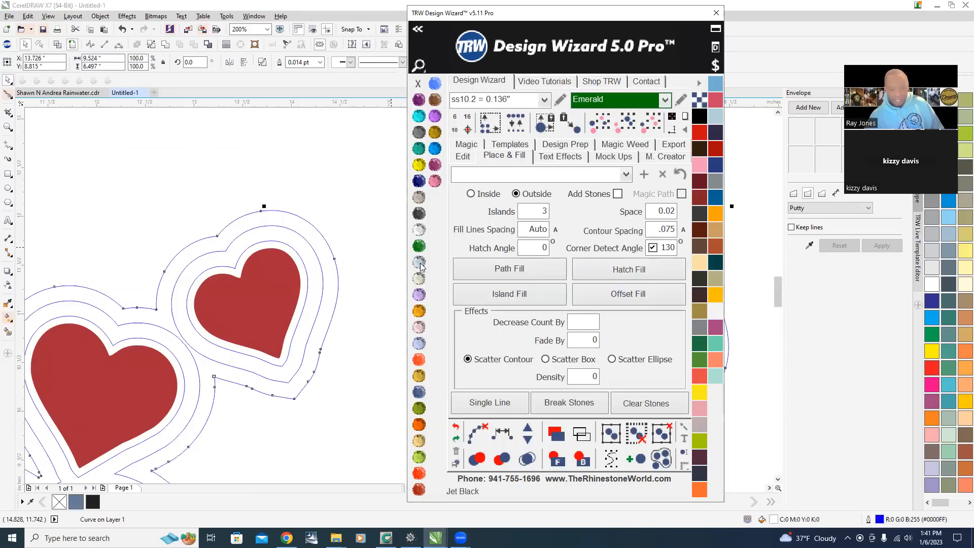
left_click(419, 261)
left_click(419, 115)
scroll(304, 284, "up", 2)
left_click(274, 306)
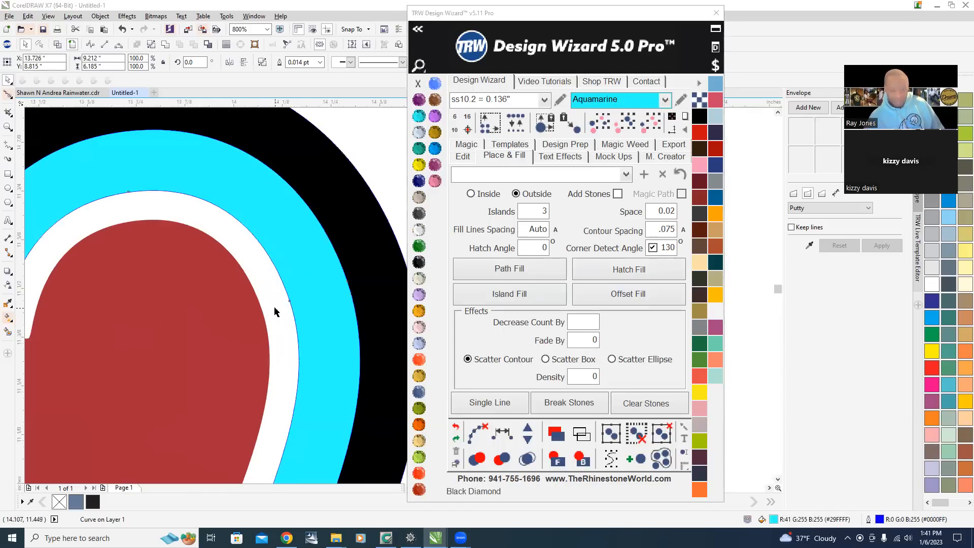
scroll(324, 254, "down", 2)
left_click(432, 186)
Apply TRW Pink to the inner island rings around the lettering and hearts, then deselect.
scroll(109, 284, "down", 3)
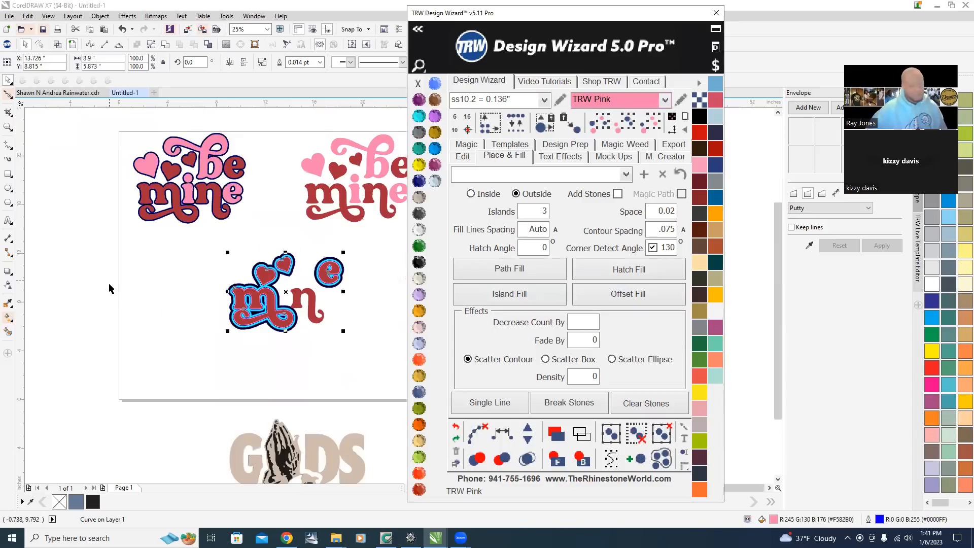
scroll(243, 293, "up", 1)
scroll(175, 302, "down", 1)
scroll(148, 338, "down", 1)
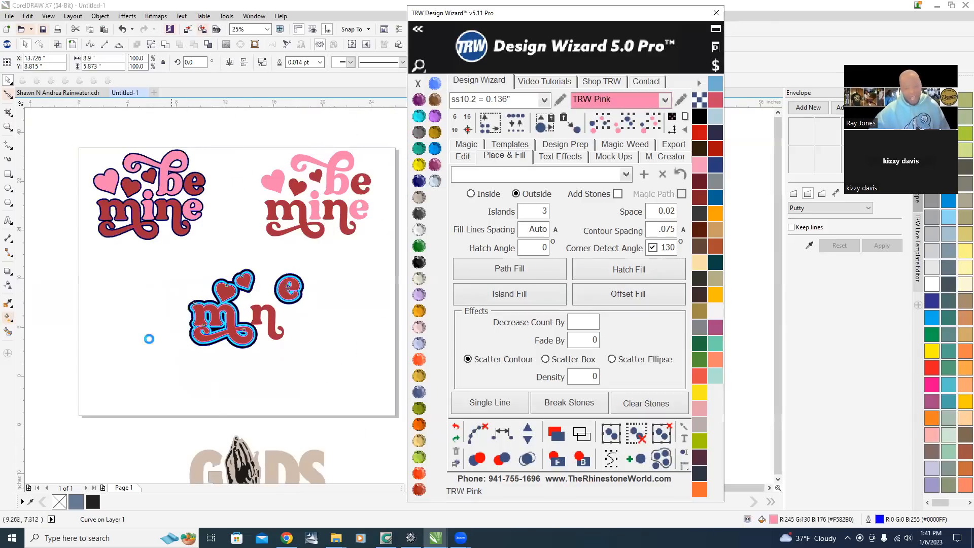
scroll(169, 329, "up", 1)
left_click(242, 287)
scroll(243, 287, "up", 5)
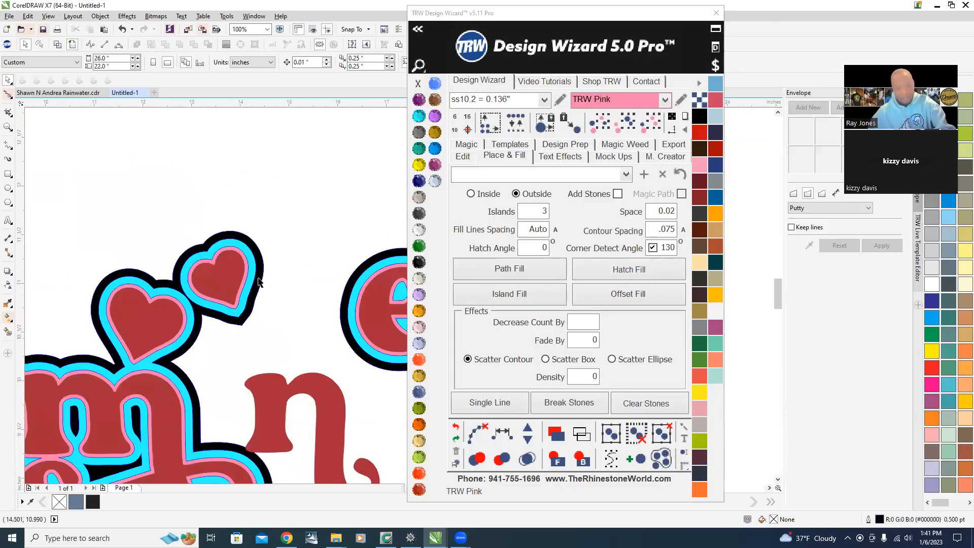
scroll(219, 280, "down", 5)
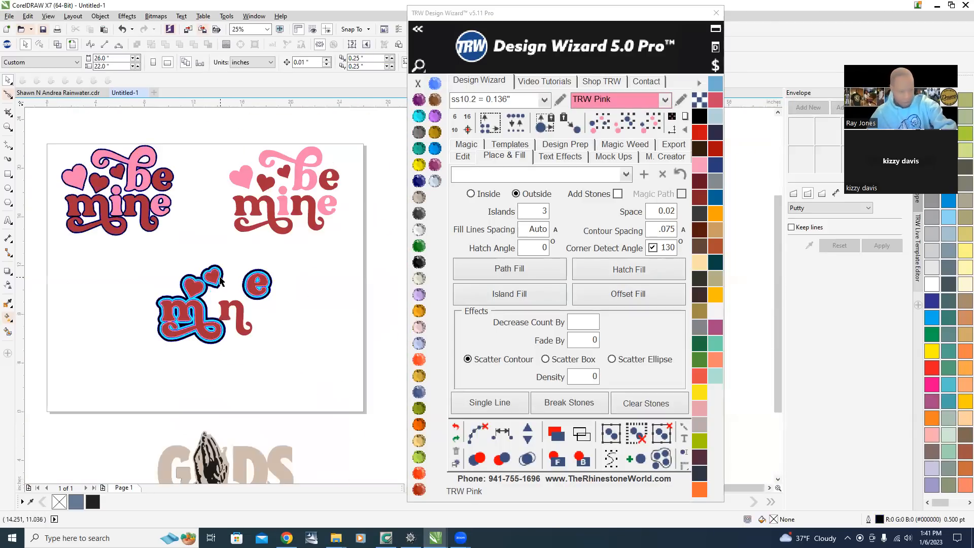
scroll(220, 280, "up", 5)
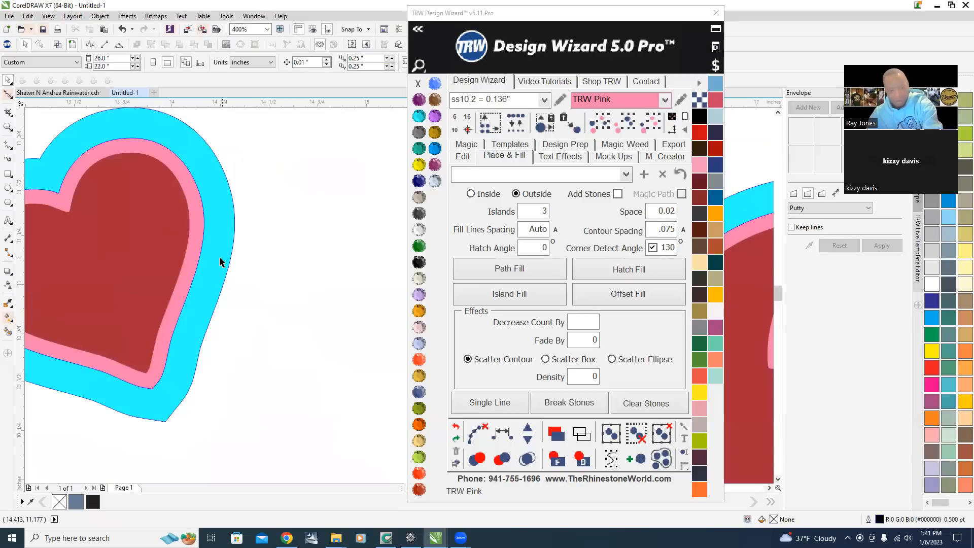
left_click(220, 262)
scroll(203, 274, "down", 5)
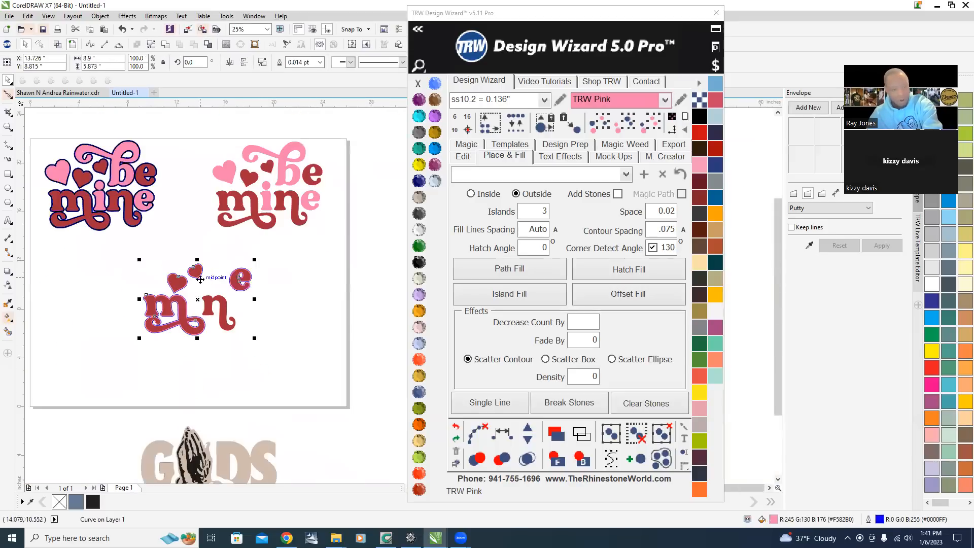
key("Escape")
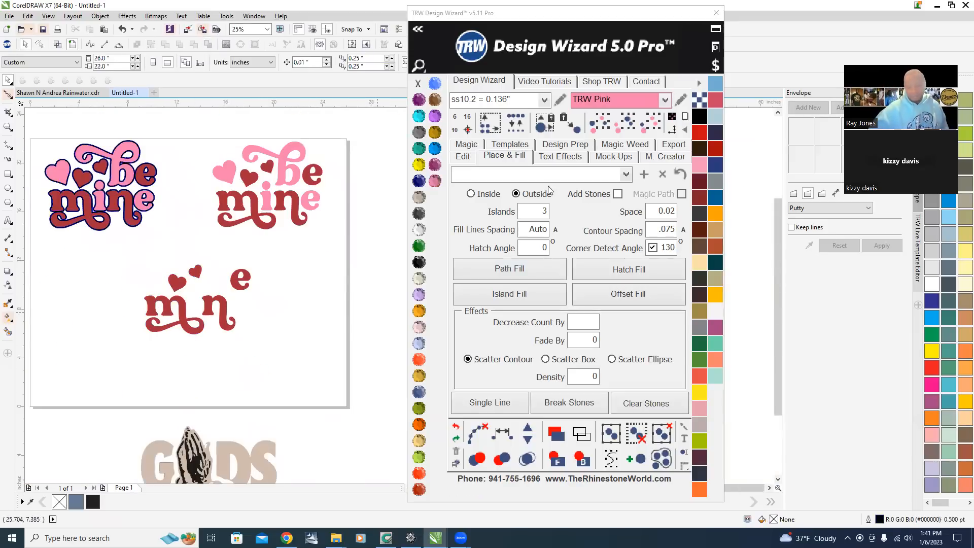
Switch the fill direction to Inside and set Islands to 0.
double_click(532, 210)
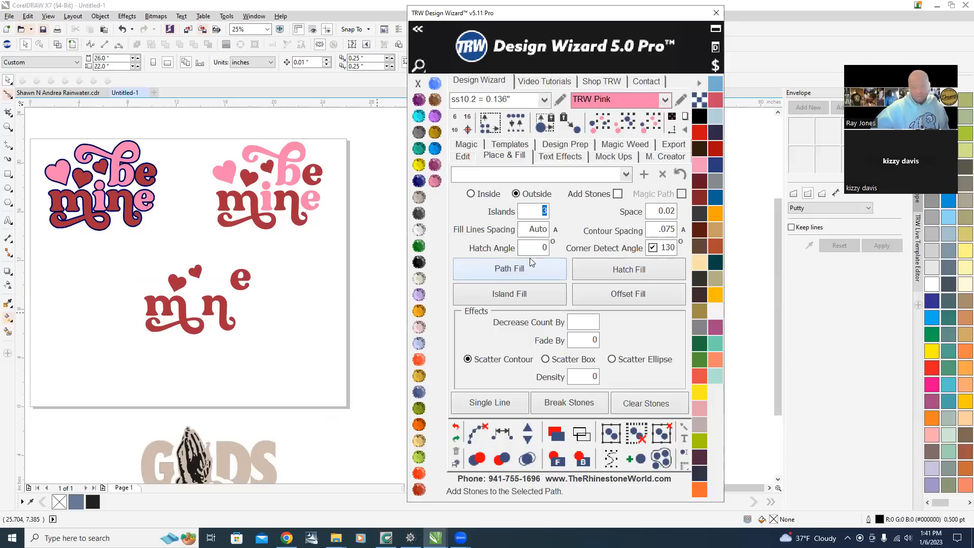
left_click(471, 194)
double_click(527, 213)
type("0")
scroll(174, 309, "up", 3)
scroll(167, 320, "down", 3)
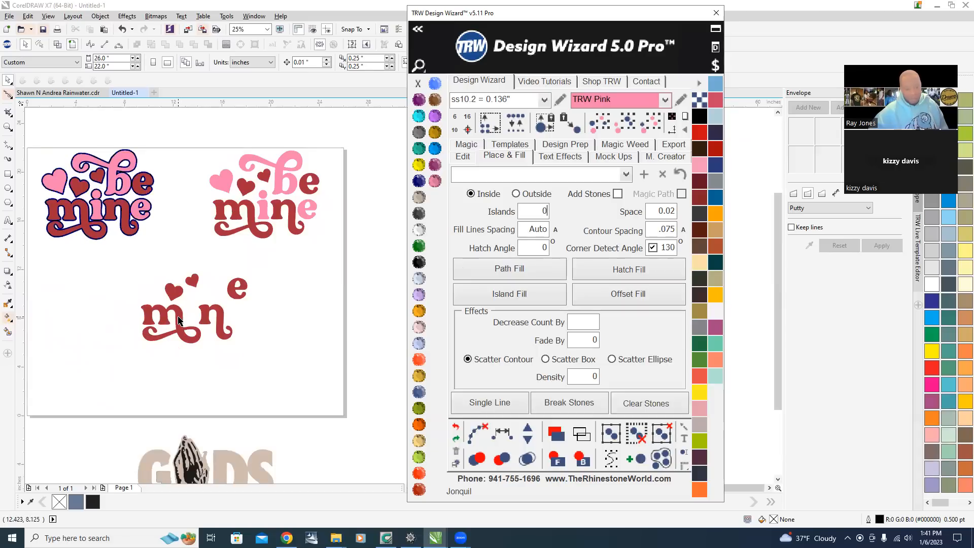
Move the red lettering and hearts off to the right of the page.
left_click(177, 319)
scroll(178, 319, "down", 4)
left_click_drag(216, 303, 309, 365)
left_click_drag(276, 327, 337, 278)
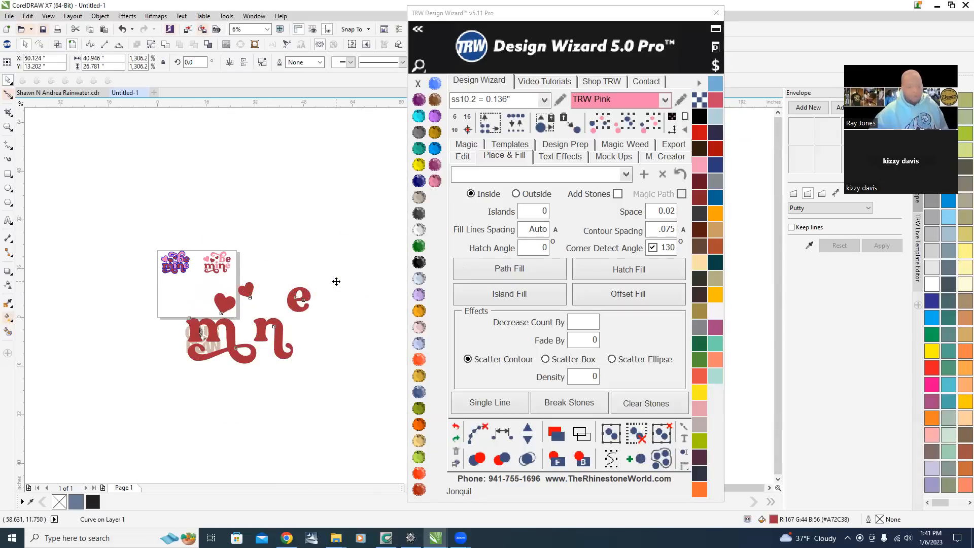
scroll(337, 278, "up", 4)
scroll(318, 288, "down", 1)
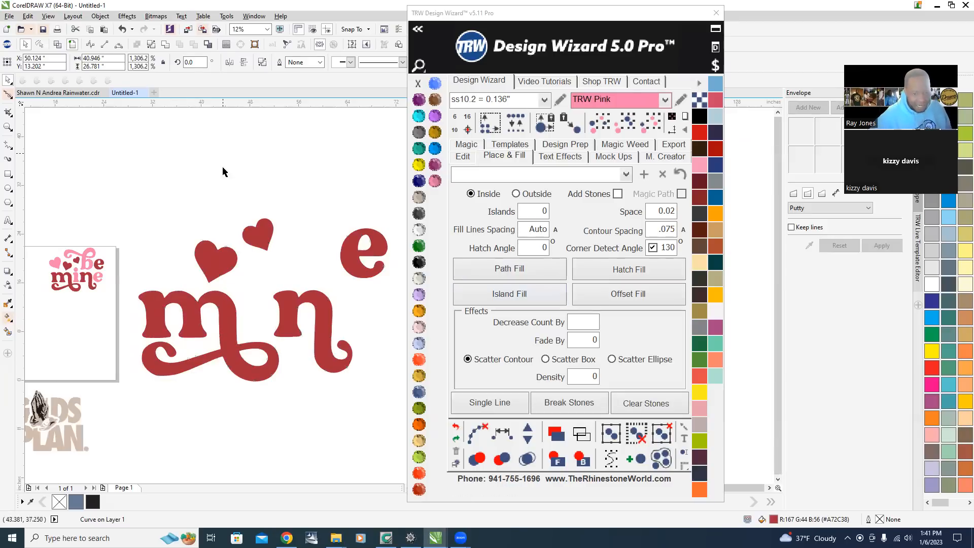
Select the red m lettering and apply an inside Island Fill.
key("Escape")
scroll(228, 300, "up", 2)
left_click(252, 301)
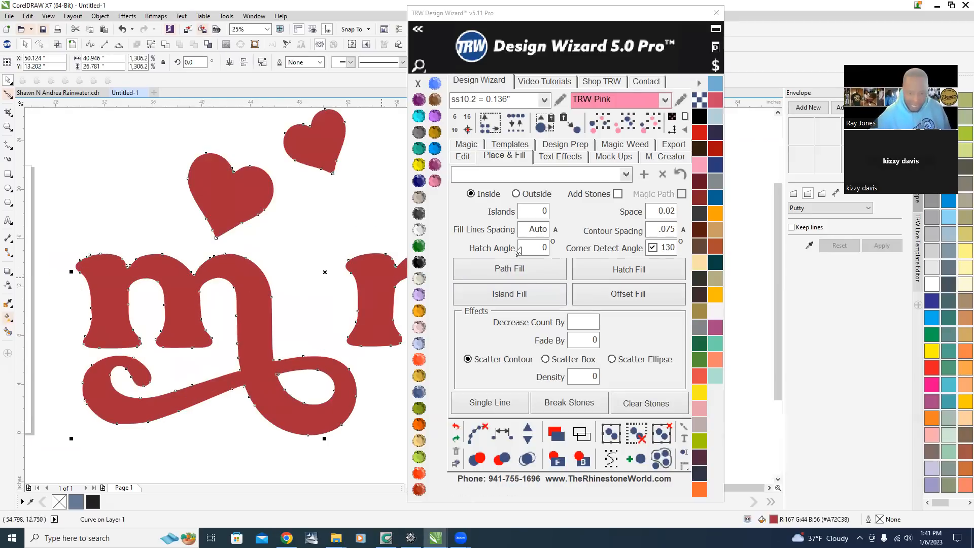
left_click(525, 296)
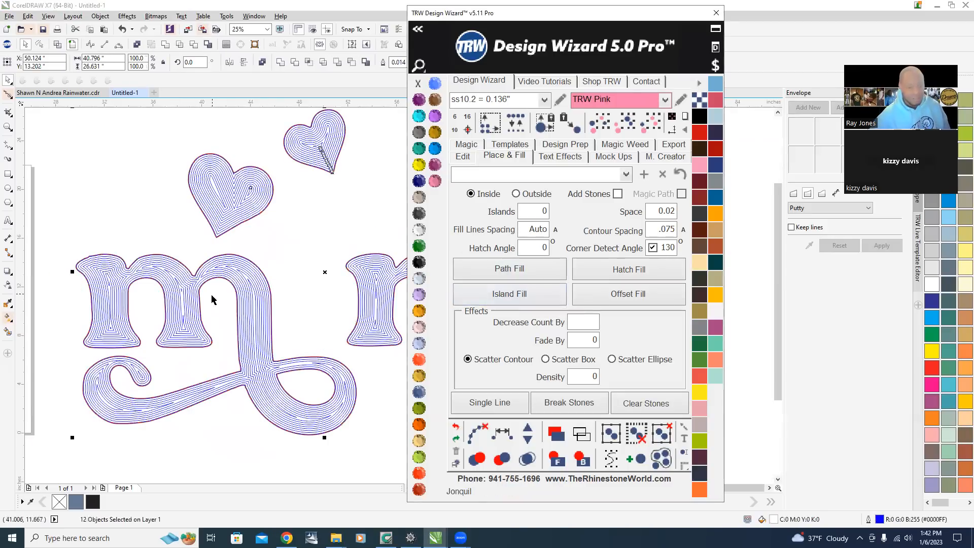
Undo the inside island fill on the lettering.
scroll(217, 311, "up", 4)
scroll(279, 222, "down", 8)
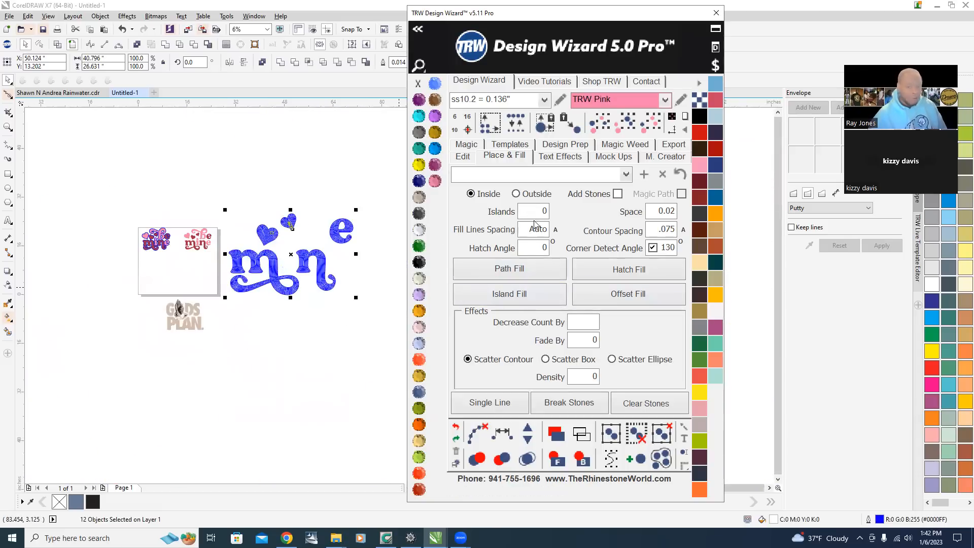
scroll(275, 260, "up", 4)
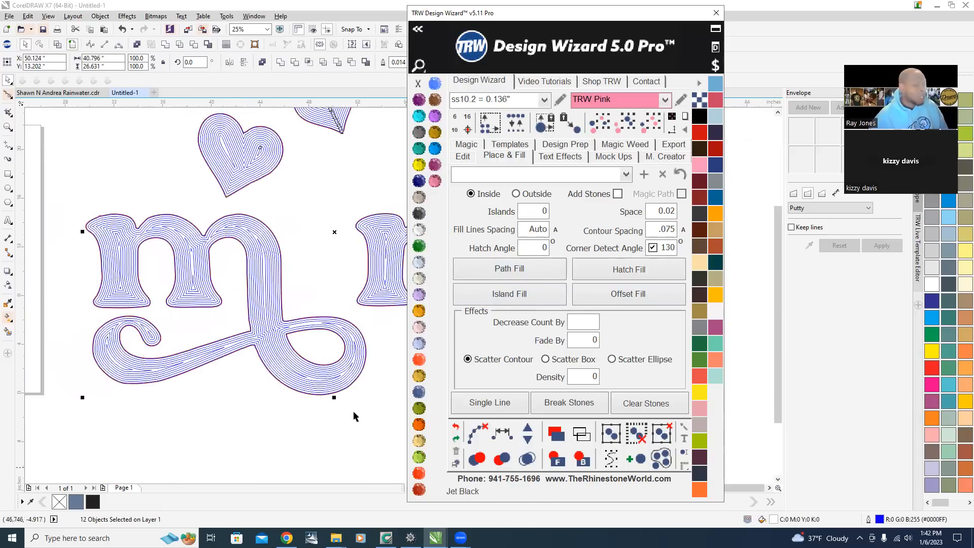
left_click(455, 427)
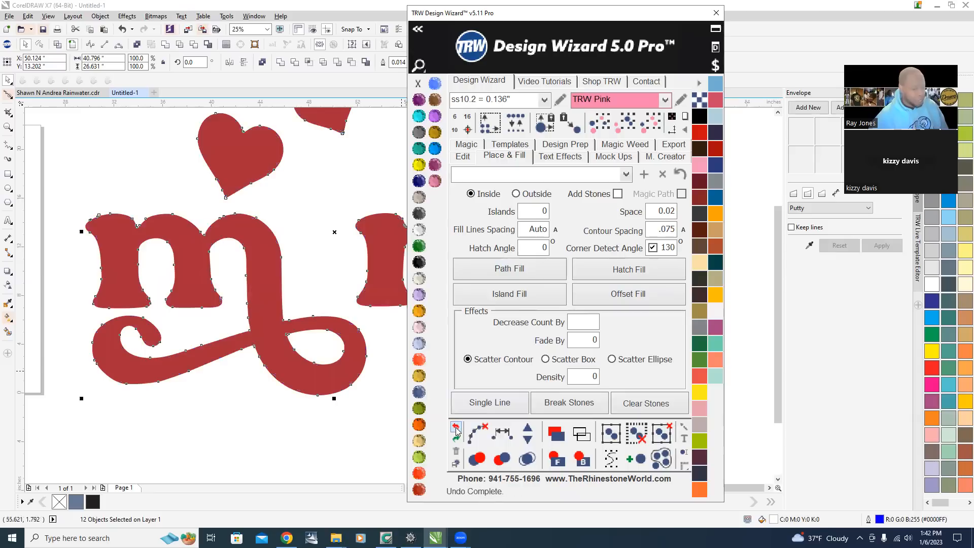
Switch back to Outside and try Island Fill on the selected lettering.
left_click(308, 224)
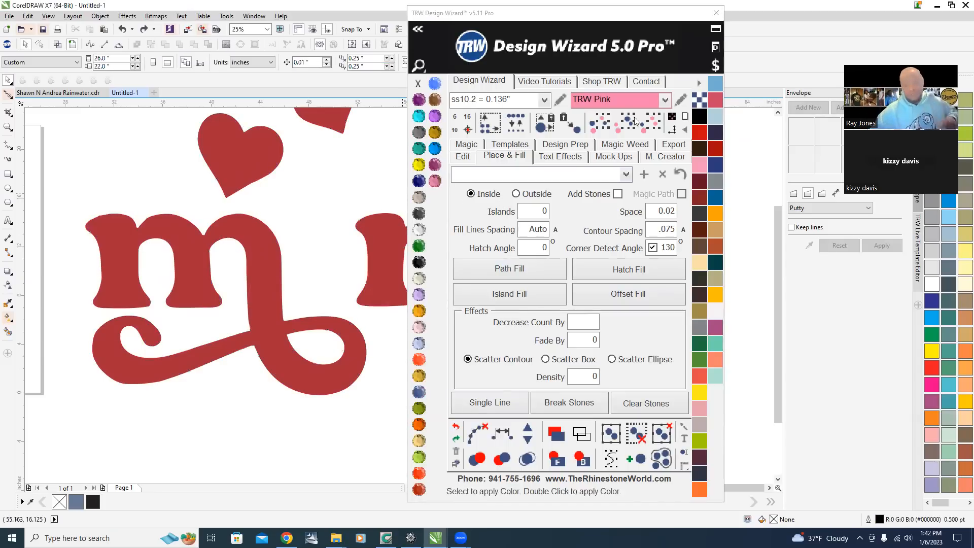
left_click(522, 194)
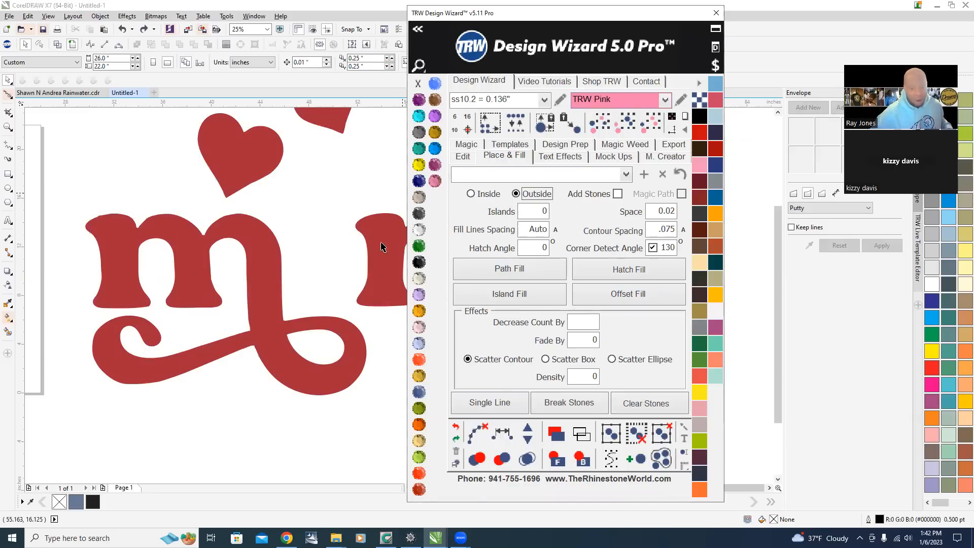
left_click(274, 269)
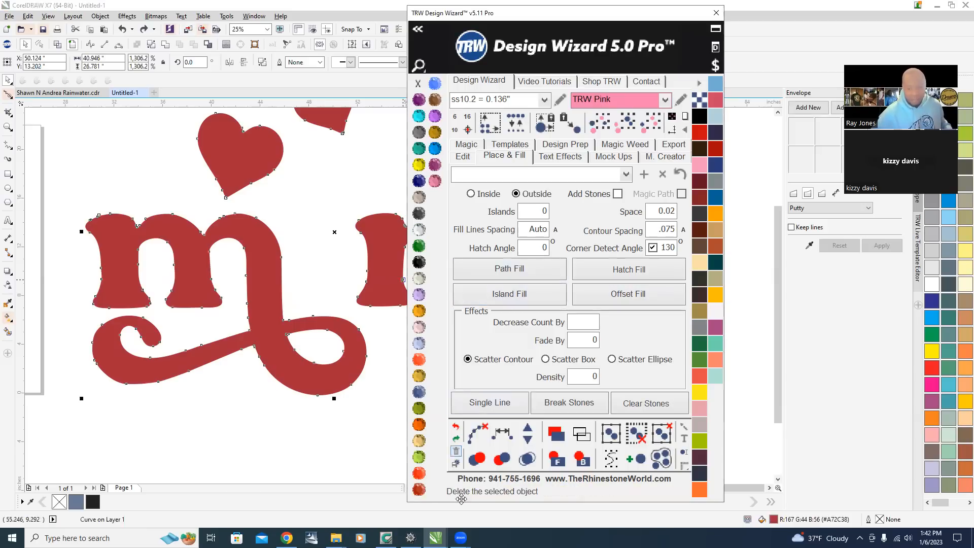
left_click(514, 295)
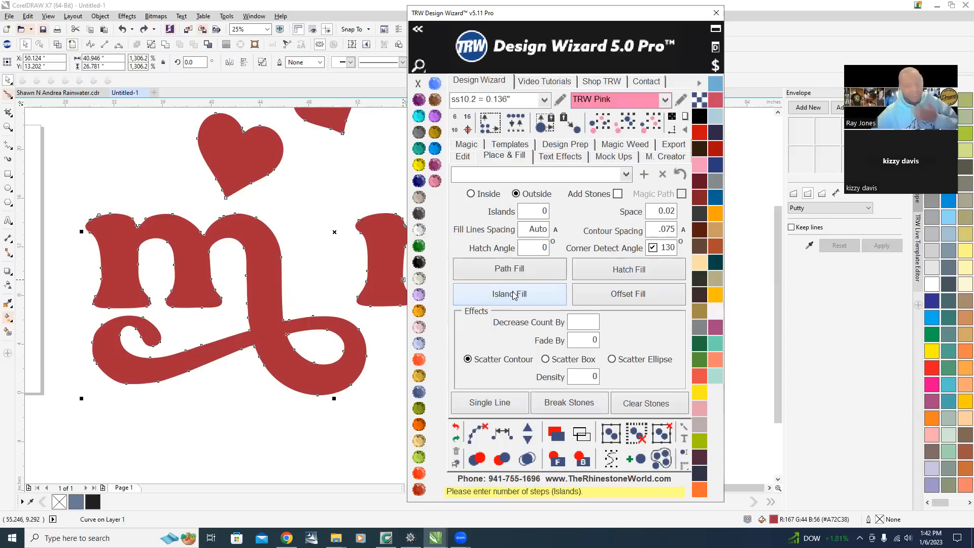
scroll(177, 357, "down", 2)
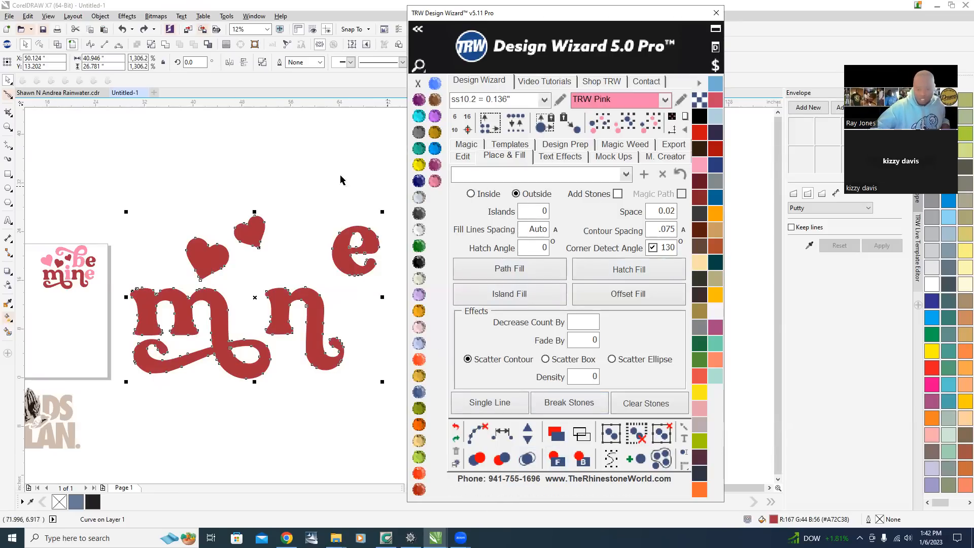
Set Islands to 10 and apply Island Fill around the red lettering and hearts.
left_click(288, 194)
left_click(524, 215)
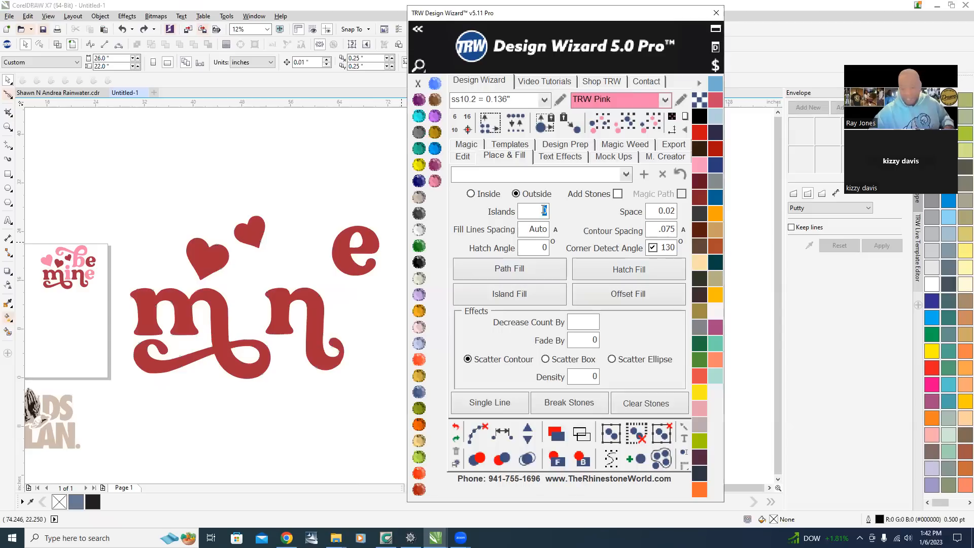
left_click(315, 303)
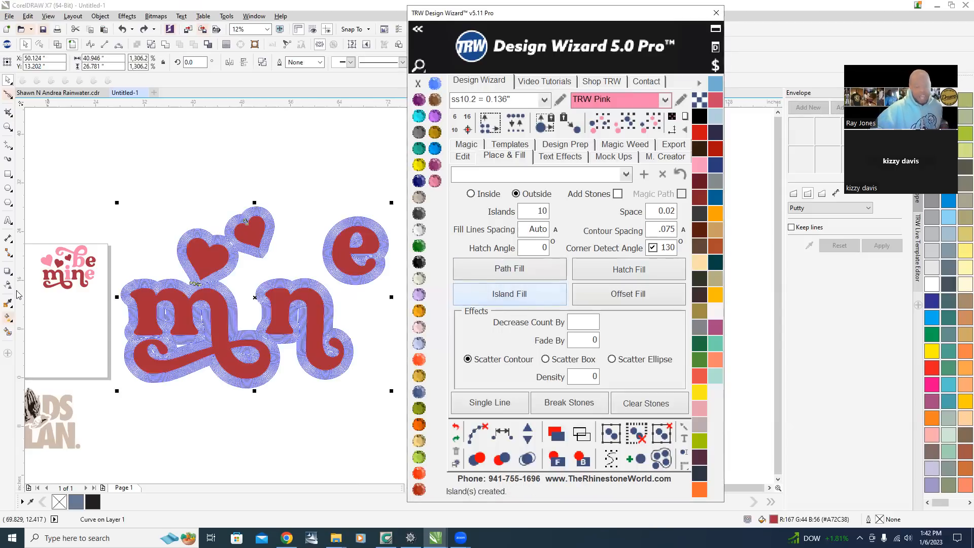
Inspect the island contours up close, then undo the island fill.
scroll(216, 253, "up", 3)
scroll(389, 180, "up", 2)
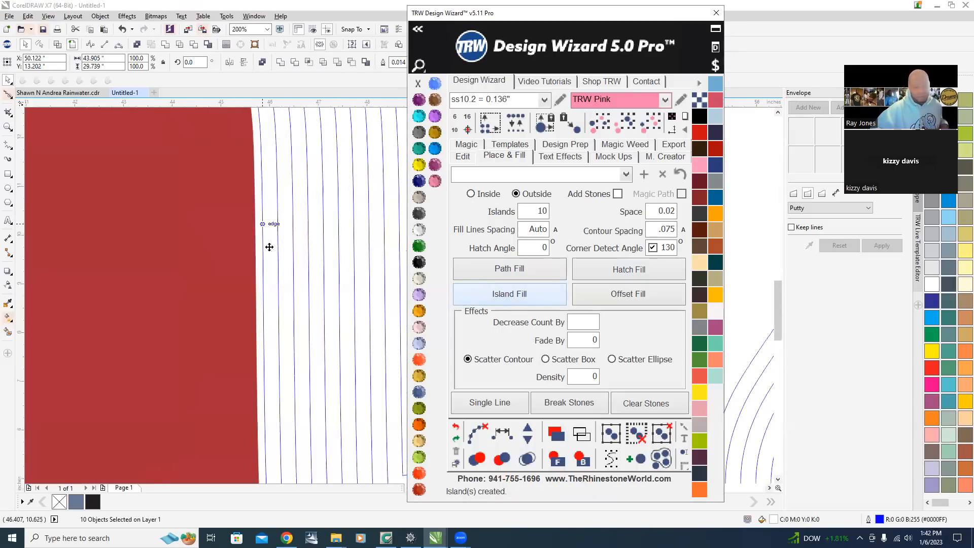
scroll(267, 246, "down", 3)
left_click(226, 370)
scroll(286, 291, "up", 2)
scroll(285, 289, "down", 1)
scroll(285, 285, "down", 1)
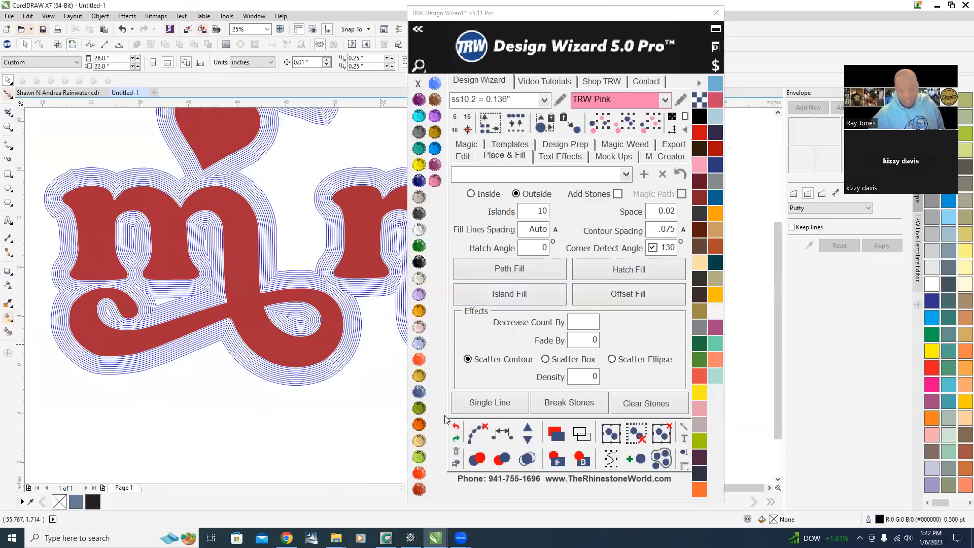
left_click(455, 427)
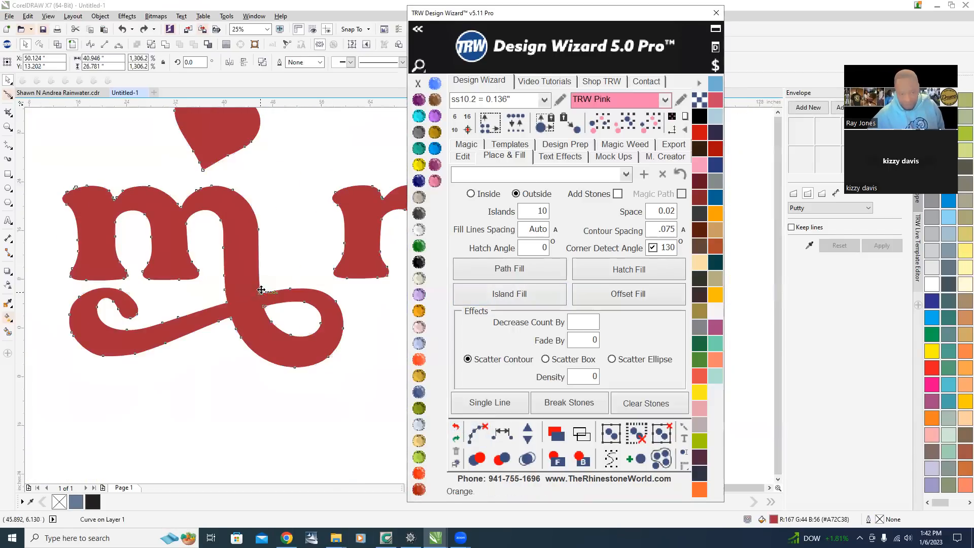
Select the red lettering and hearts copy and delete it.
scroll(256, 289, "down", 2)
left_click(209, 223)
scroll(254, 278, "up", 1)
left_click(252, 277)
key("Delete")
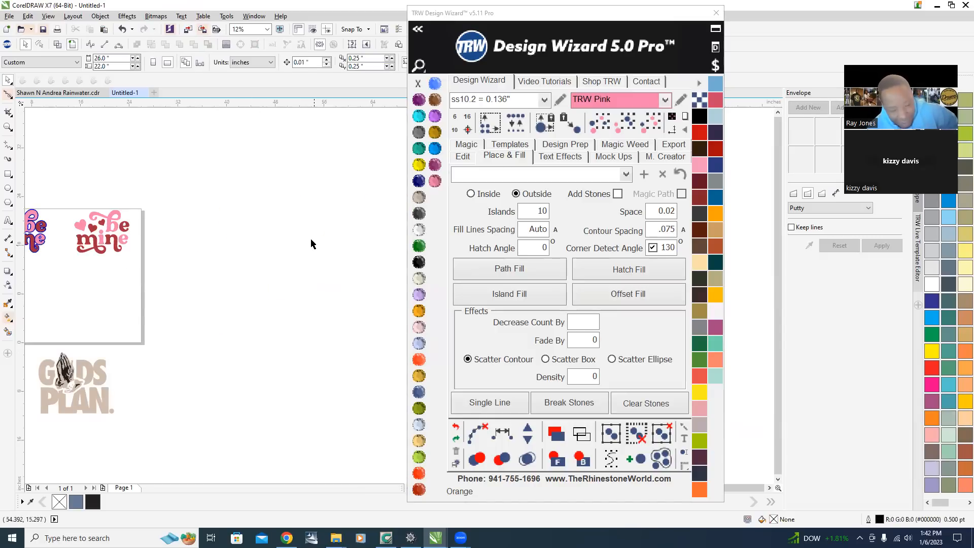
scroll(279, 279, "down", 1)
scroll(177, 279, "up", 1)
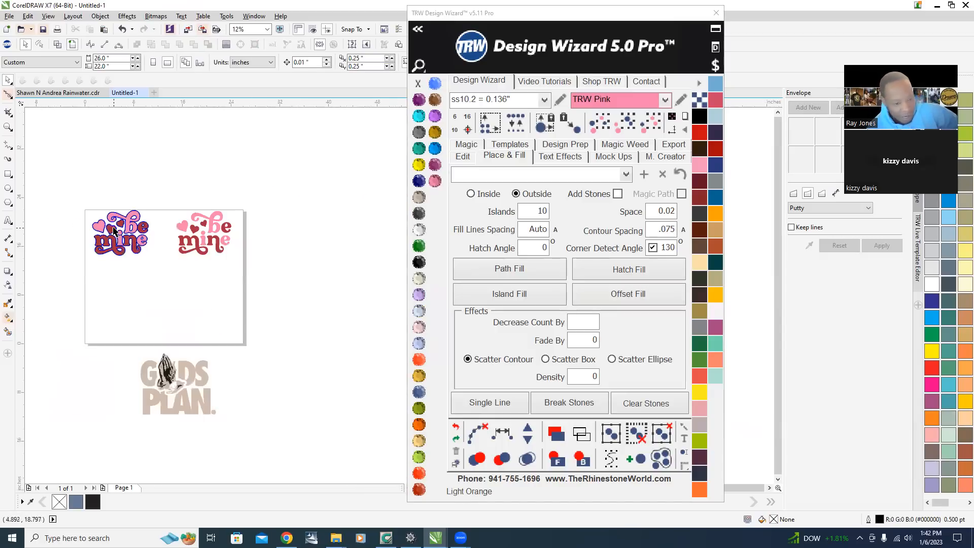
scroll(149, 212, "up", 2)
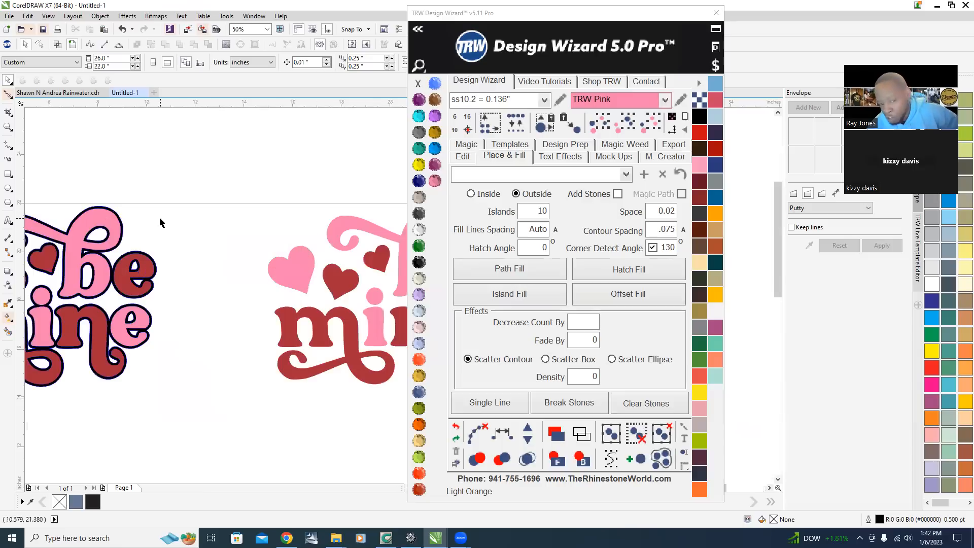
Choose Emerald as the rhinestone color.
scroll(159, 217, "down", 1)
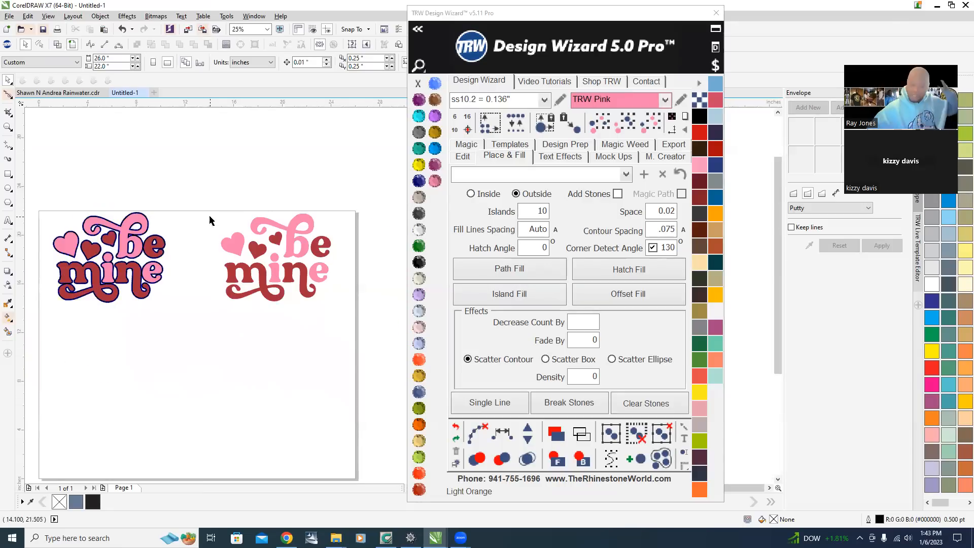
scroll(272, 269, "down", 1)
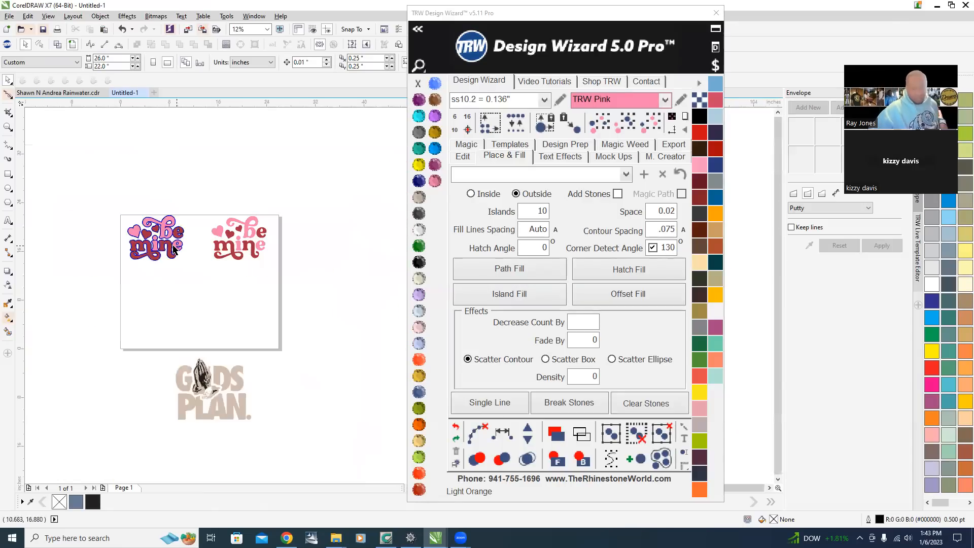
scroll(203, 295, "up", 1)
left_click(419, 247)
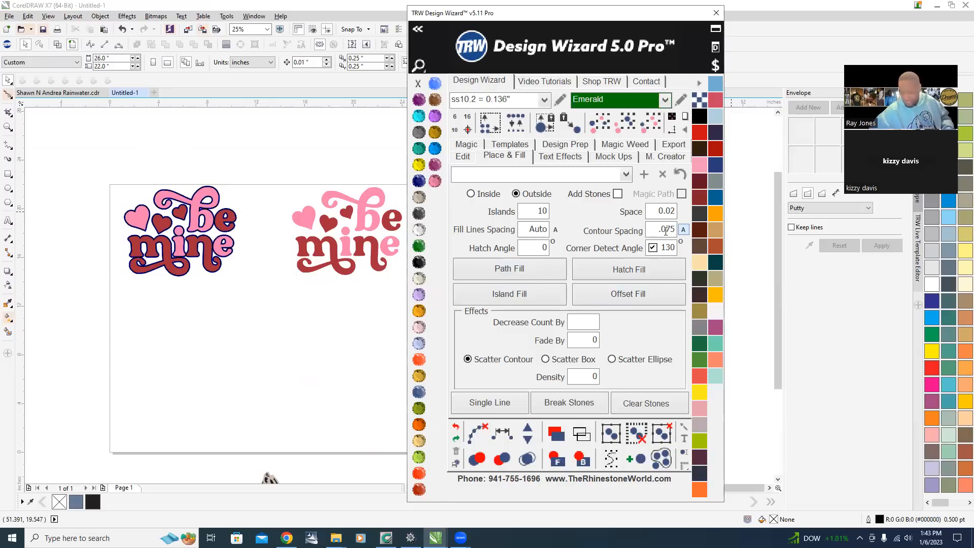
Try an Outside Island Fill on the pink lettering, then undo it.
scroll(163, 207, "up", 1)
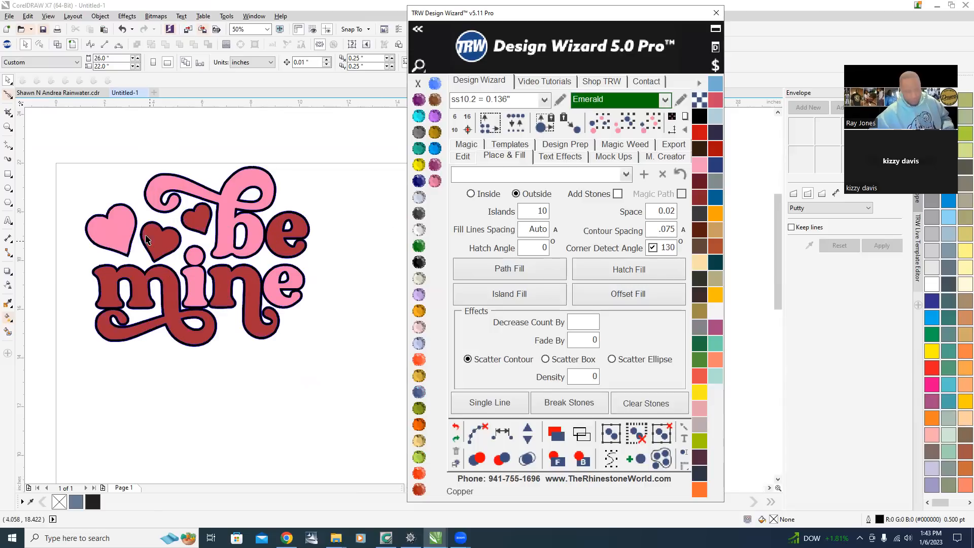
scroll(235, 202, "up", 1)
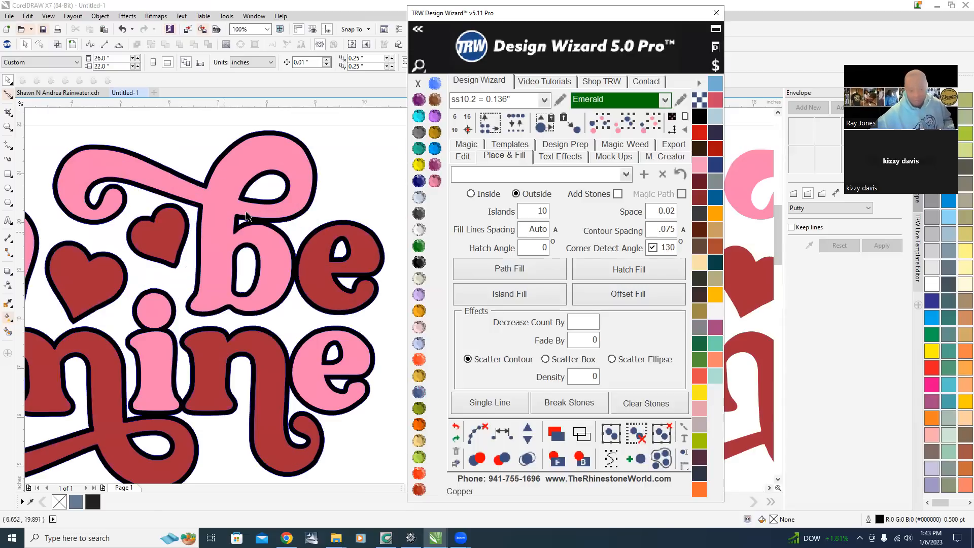
scroll(201, 274, "up", 2)
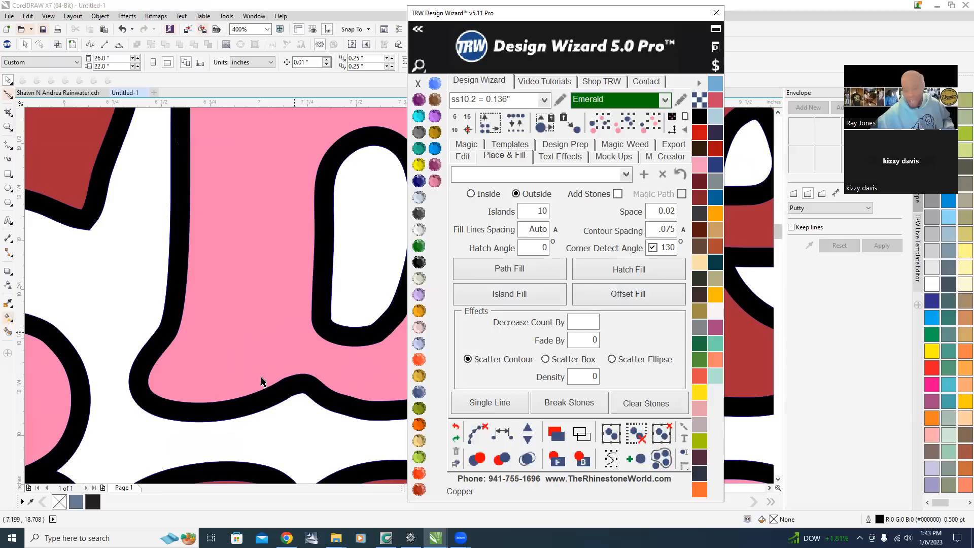
left_click(269, 270)
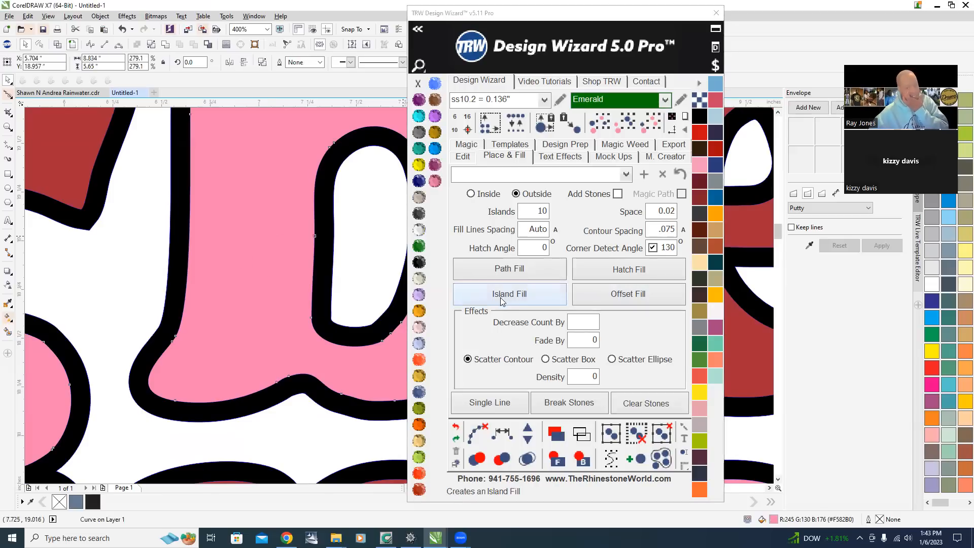
left_click(522, 299)
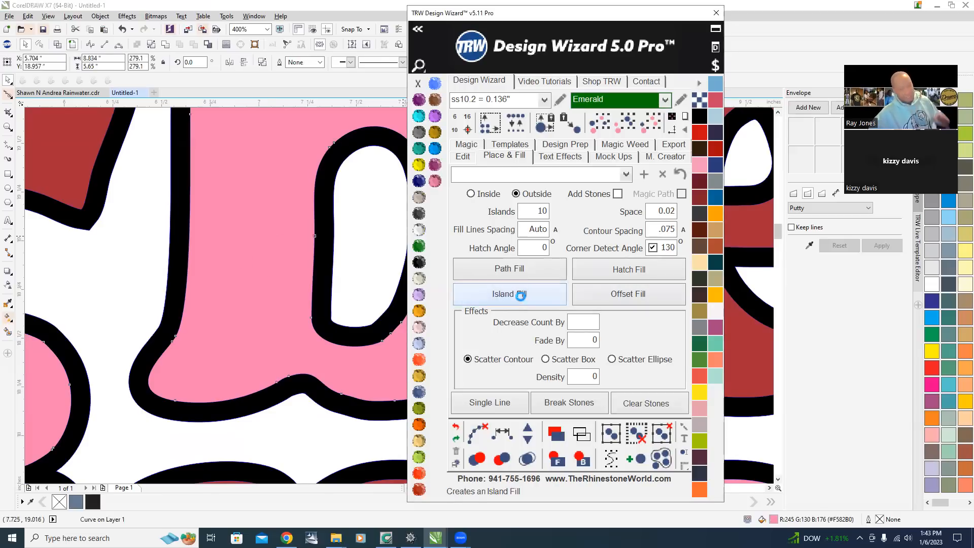
left_click(455, 431)
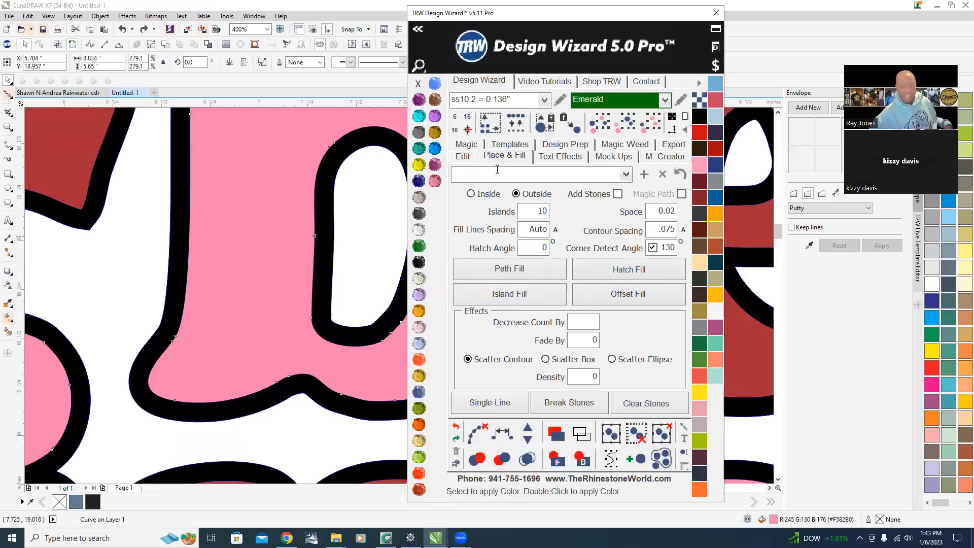
Switch to Inside, enable Add Stones and Magic Path, and set Islands to 1.
left_click(469, 194)
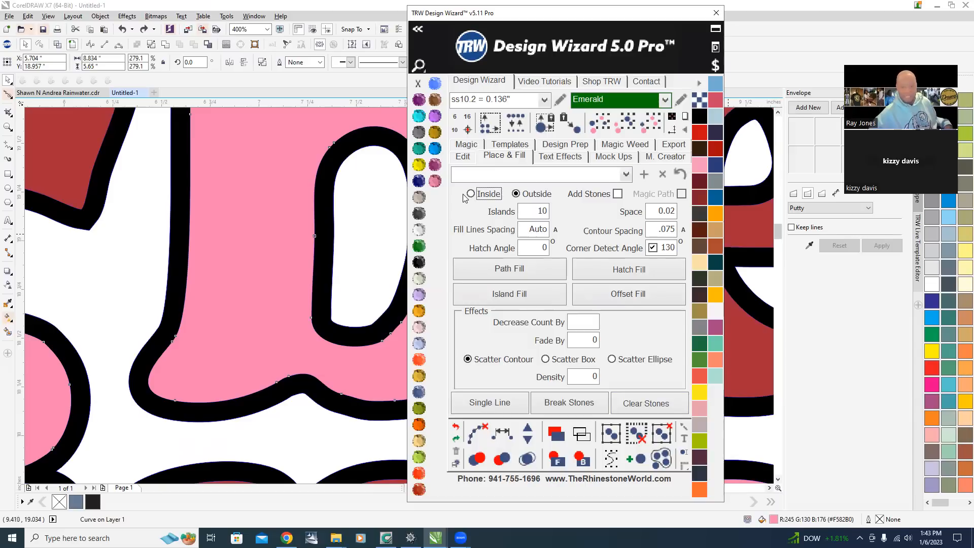
left_click(618, 194)
left_click(681, 194)
scroll(206, 218, "down", 2)
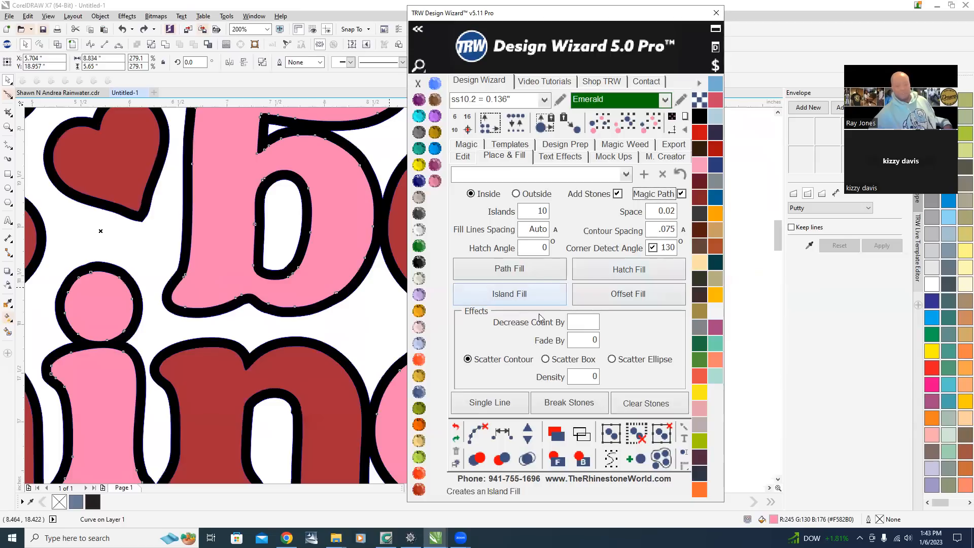
double_click(525, 217)
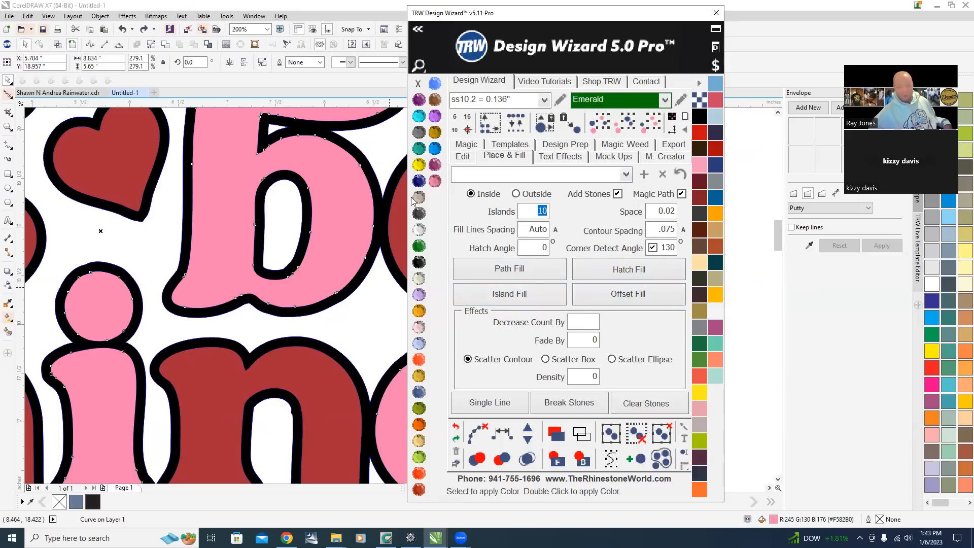
scroll(207, 229, "down", 4)
scroll(207, 230, "up", 4)
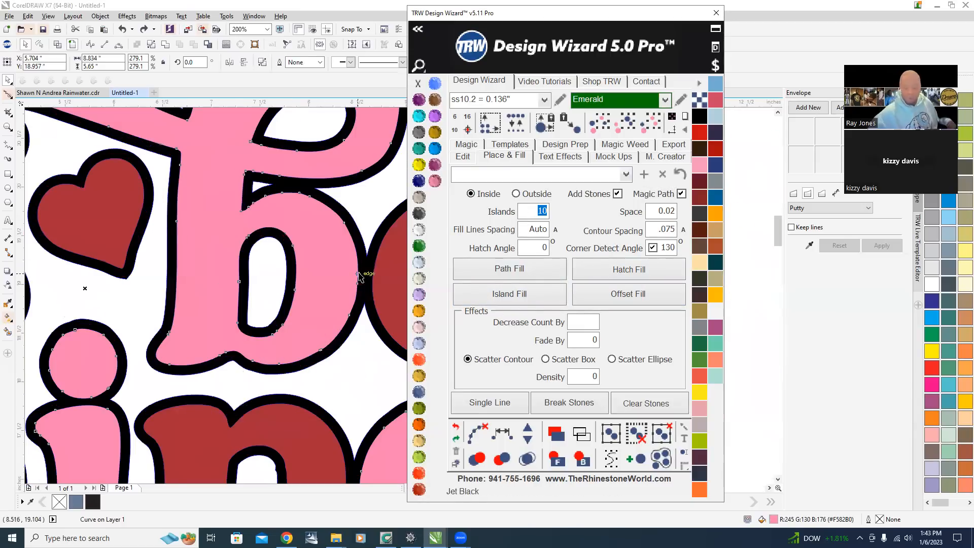
type("1")
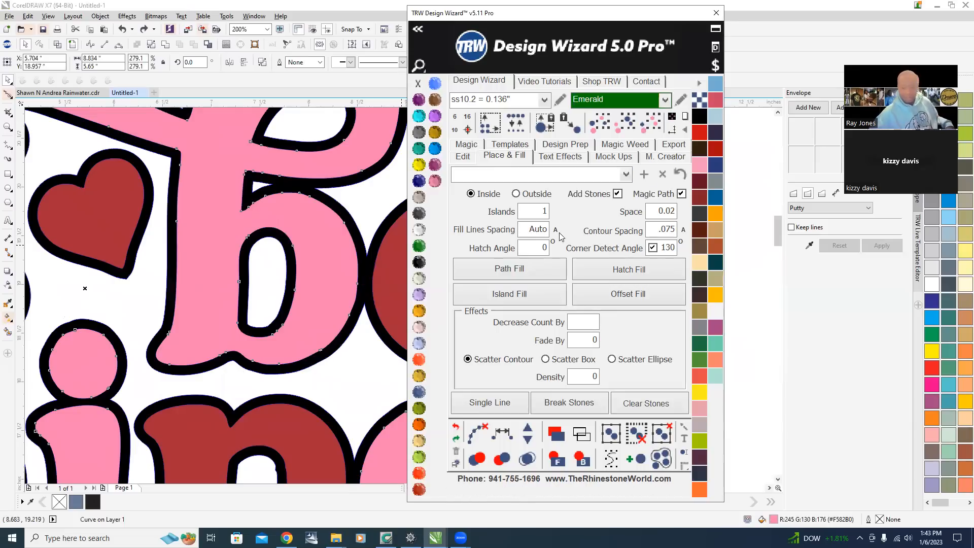
Apply Island Fill with emerald stones inside the pink lettering and hearts.
left_click(516, 297)
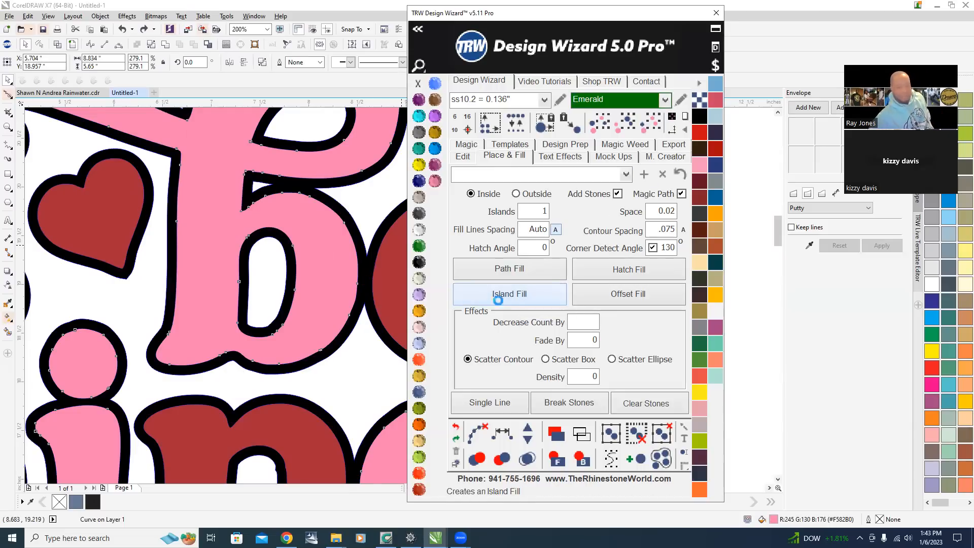
scroll(221, 264, "down", 4)
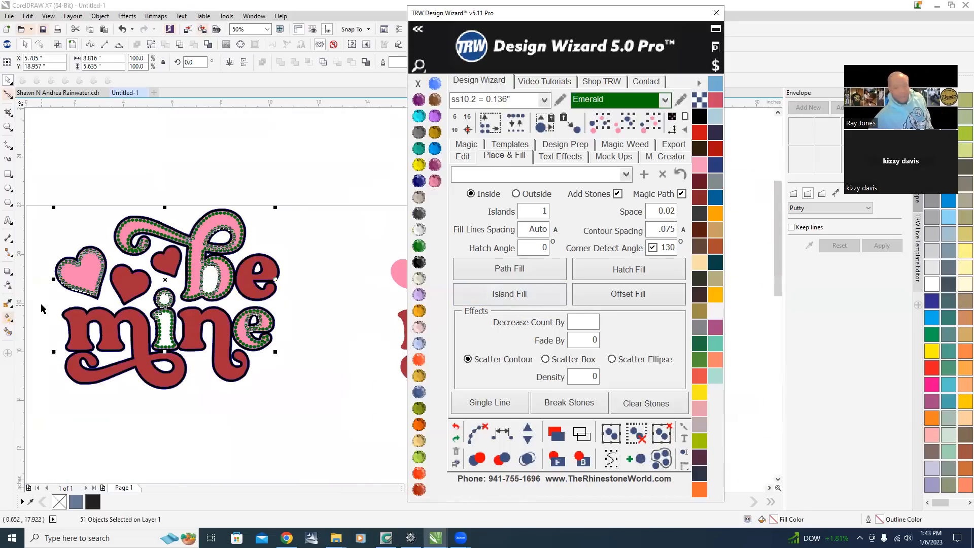
scroll(44, 308, "up", 2)
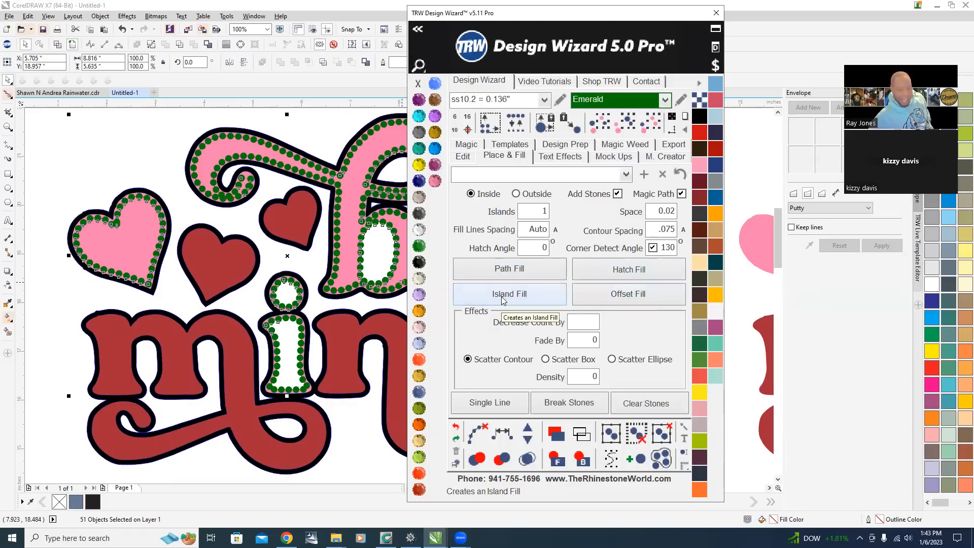
Mark overlapping stones and merge the overlaps in the stone fill.
left_click(477, 432)
left_click(527, 460)
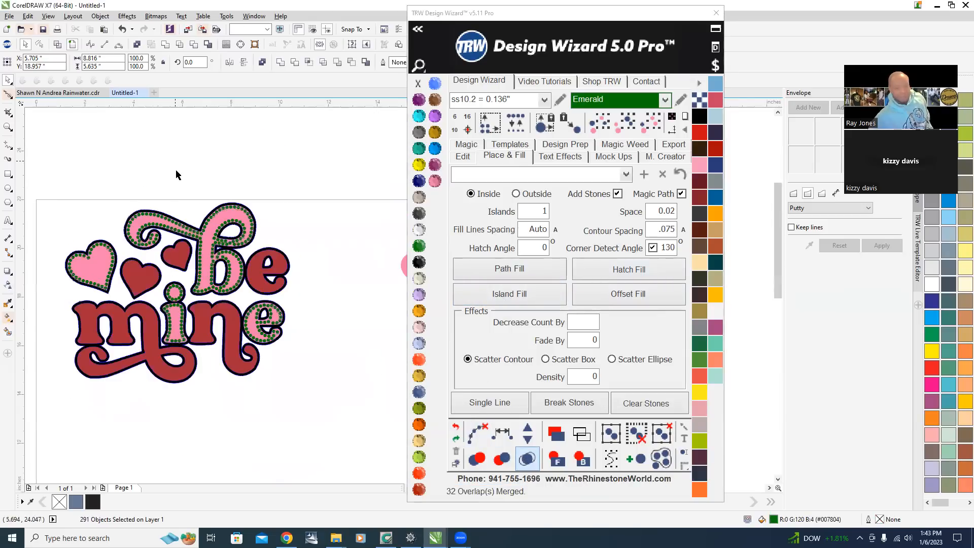
left_click(175, 169)
Zoom in on the stone outline along the lettering and delete a single stone.
scroll(187, 222, "up", 6)
scroll(187, 222, "down", 4)
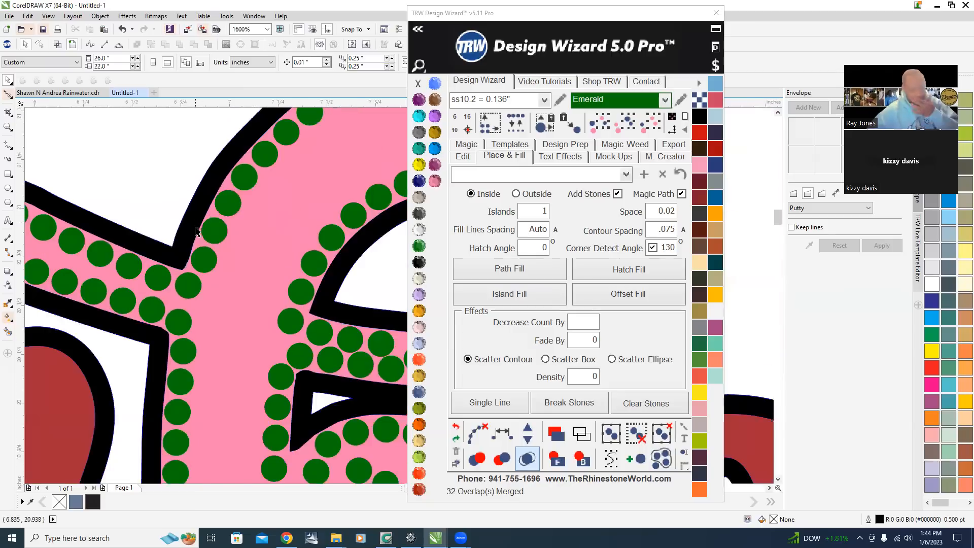
scroll(212, 219, "up", 1)
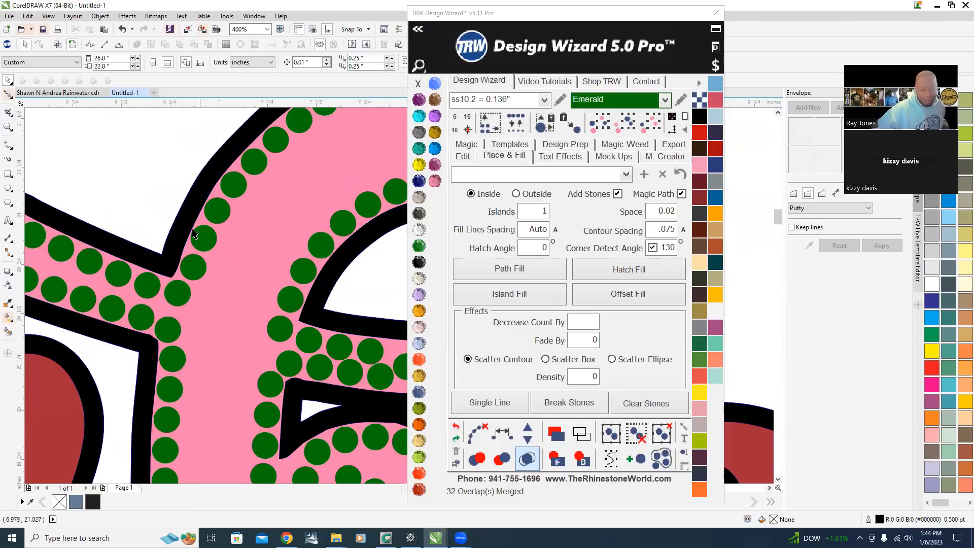
scroll(181, 254, "up", 2)
scroll(225, 209, "down", 3)
scroll(246, 229, "up", 1)
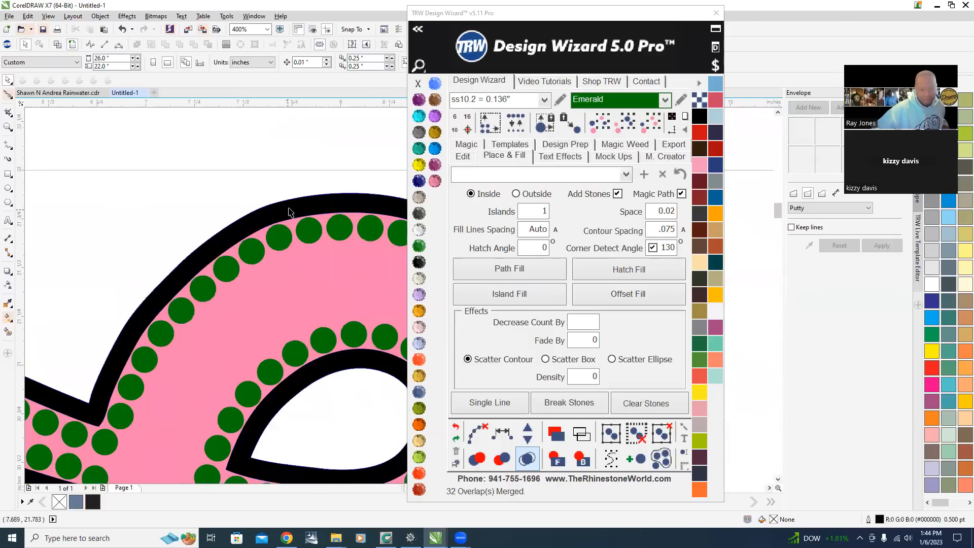
scroll(246, 229, "down", 2)
left_click(241, 235)
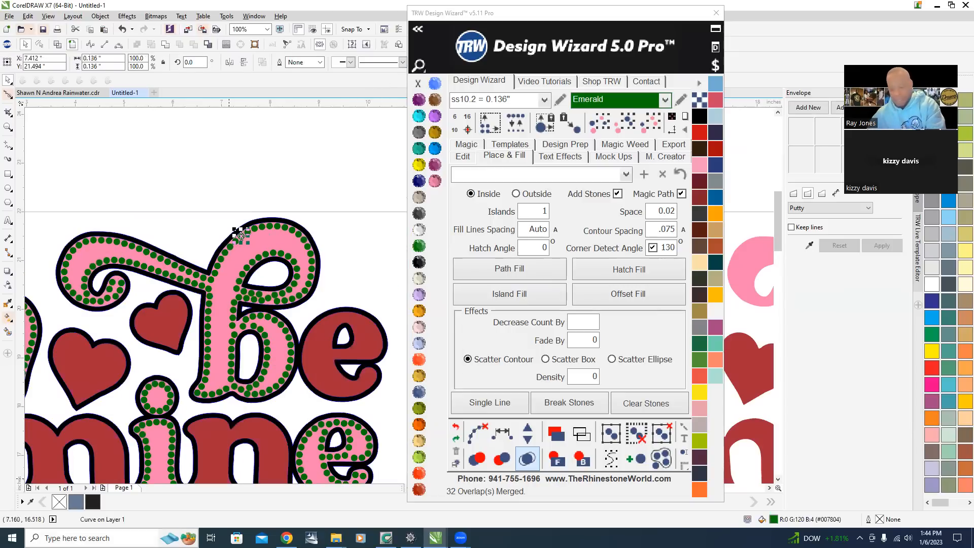
key("Delete")
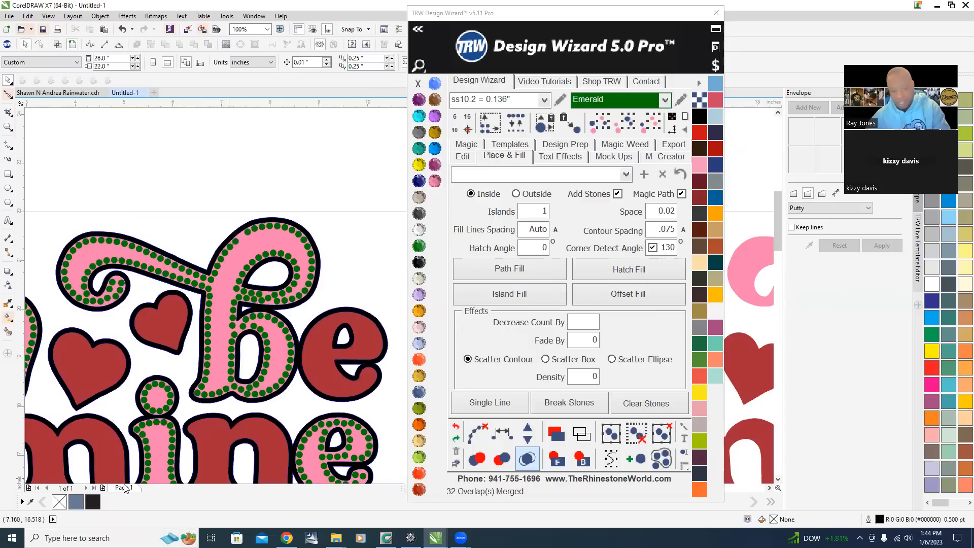
Select all emerald stones of the same size and color and delete them.
left_click(269, 227)
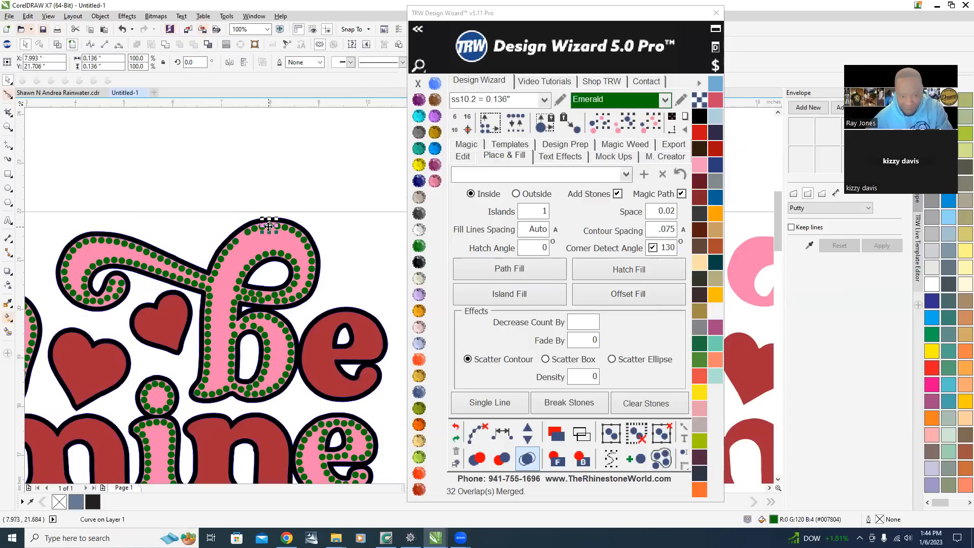
left_click(654, 131)
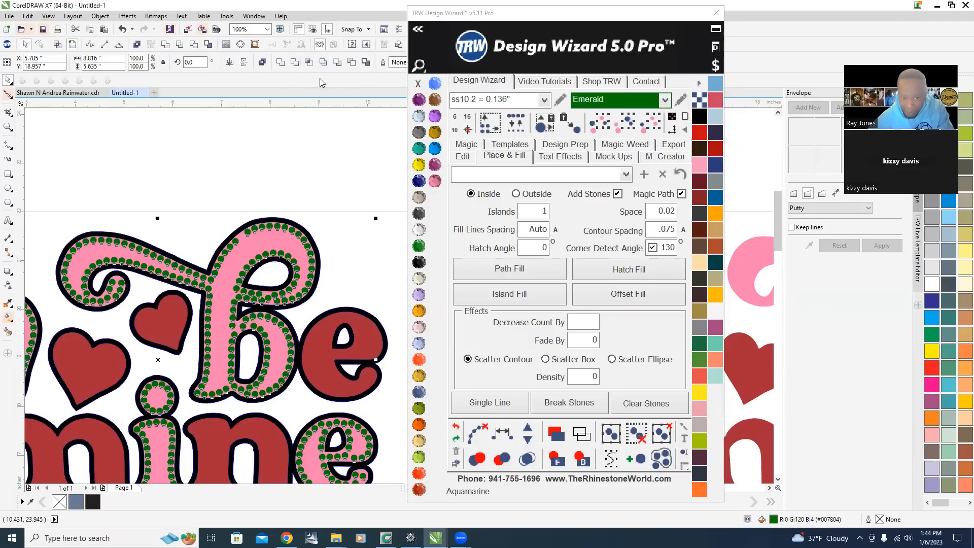
key("Delete")
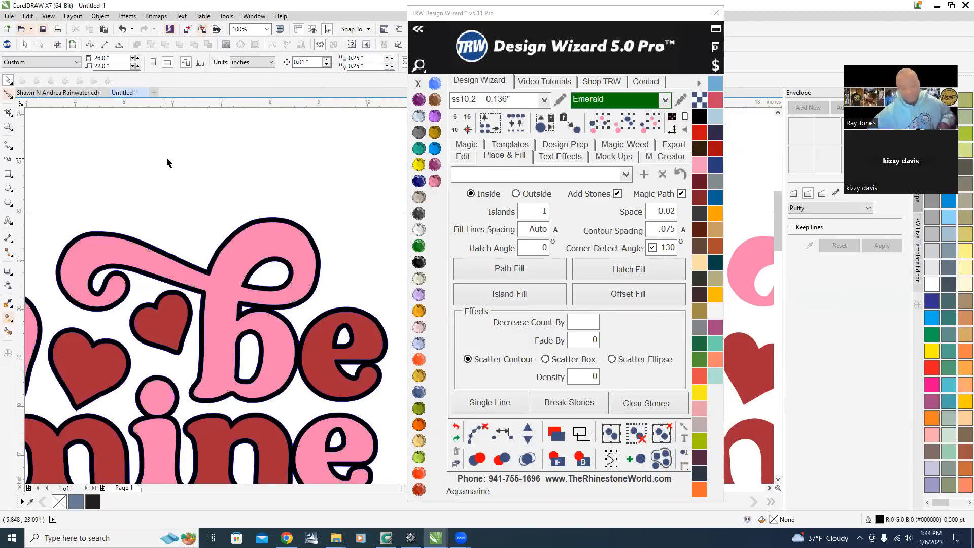
Set Contour Spacing to .1.
scroll(172, 163, "down", 3)
scroll(146, 227, "up", 2)
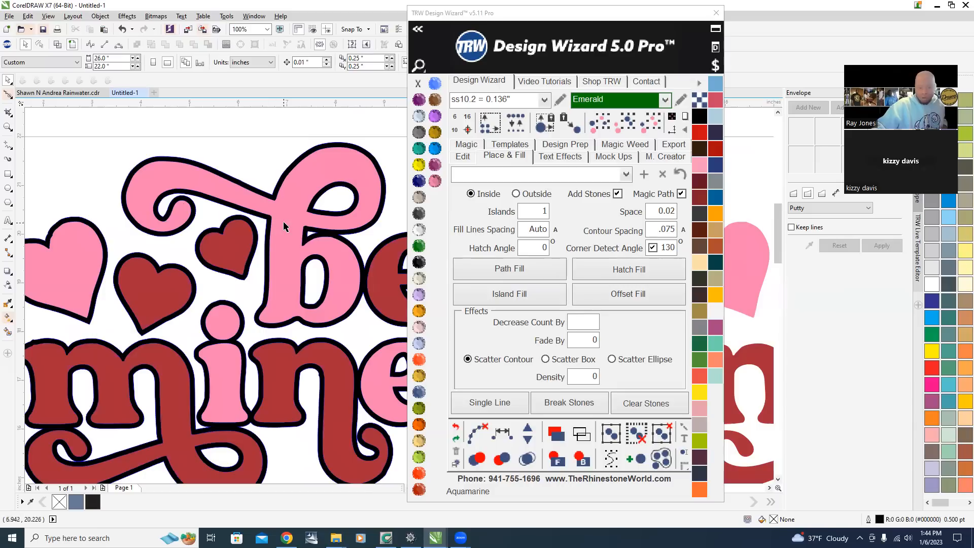
left_click(615, 377)
type(".1")
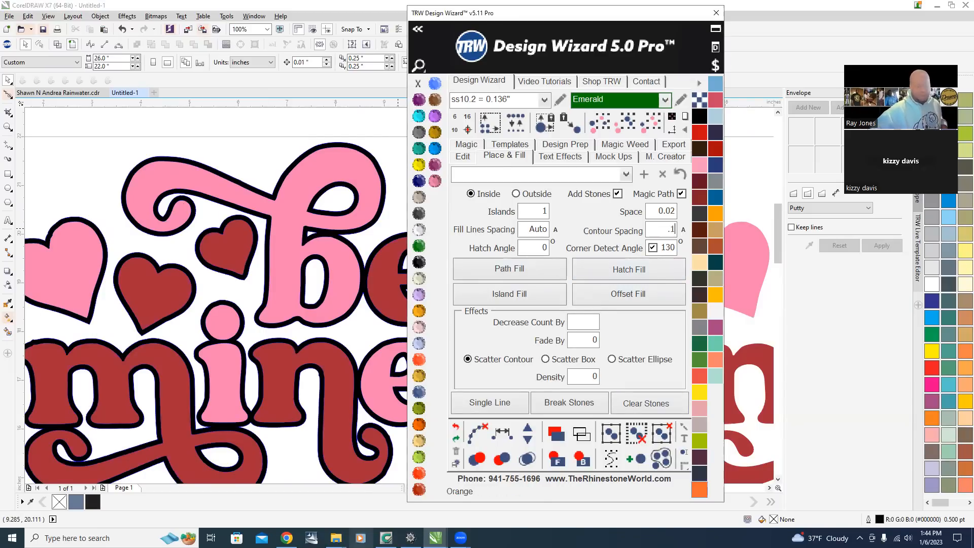
Select the pink lettering and hearts and apply Island Fill with emerald stones.
left_click(288, 202)
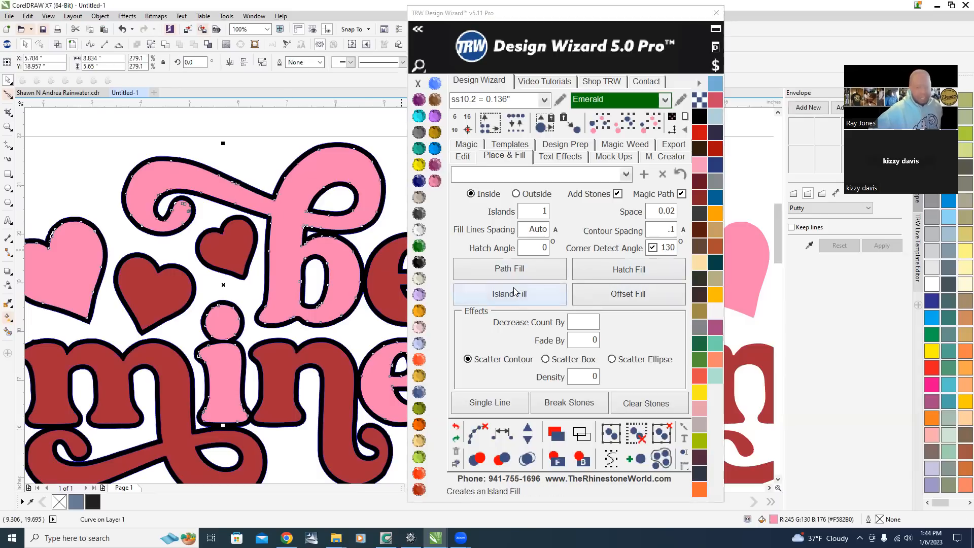
left_click(533, 298)
scroll(219, 193, "up", 6)
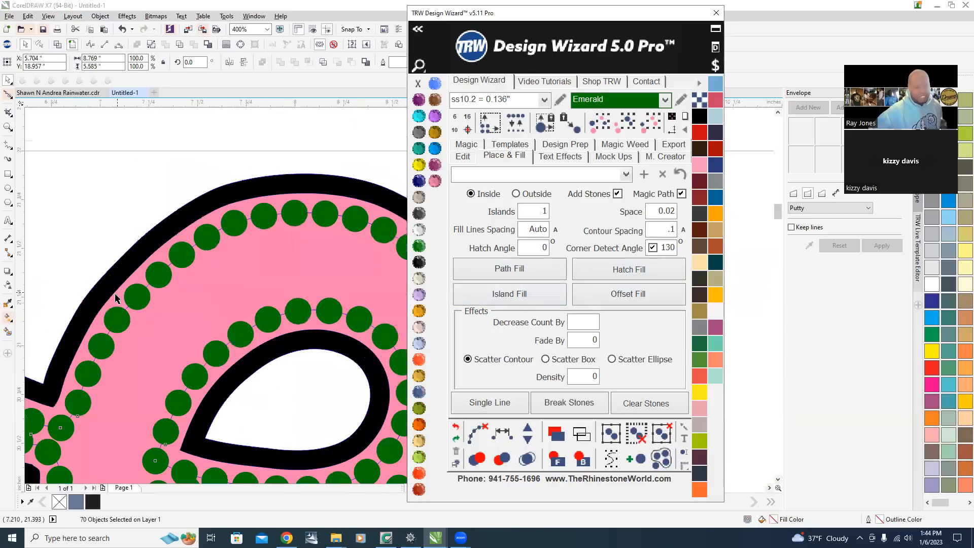
Inspect the stone contours and merge the overlapping stones.
scroll(220, 193, "down", 3)
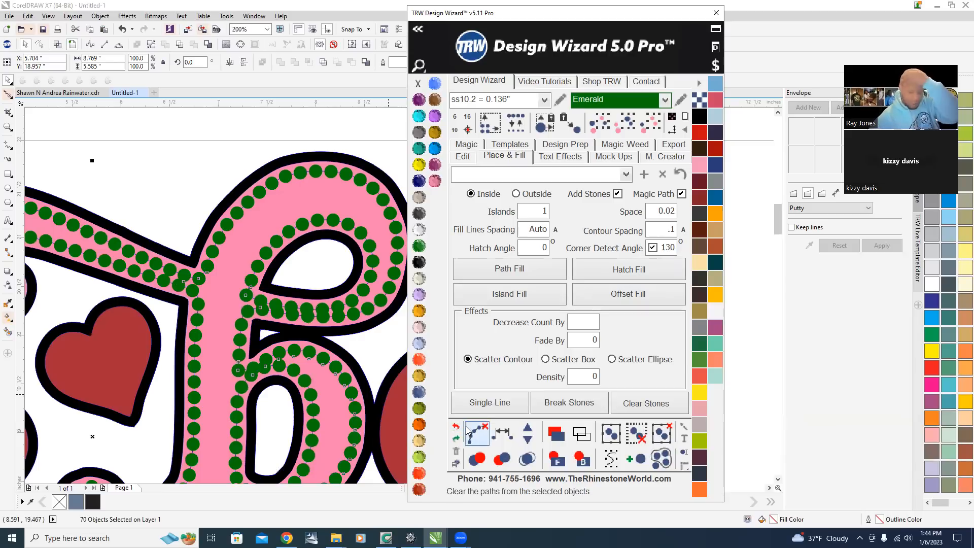
scroll(148, 246, "down", 3)
scroll(166, 278, "up", 2)
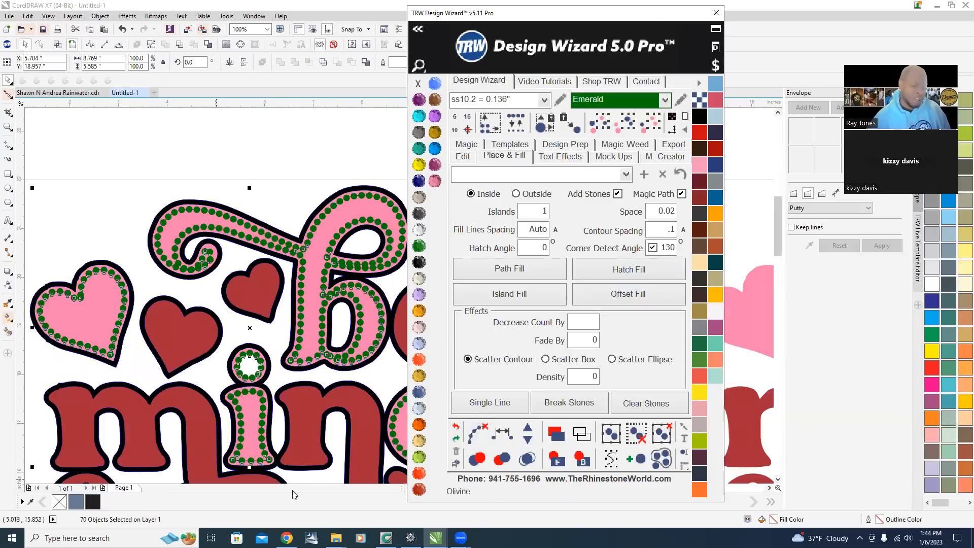
scroll(250, 276, "down", 2)
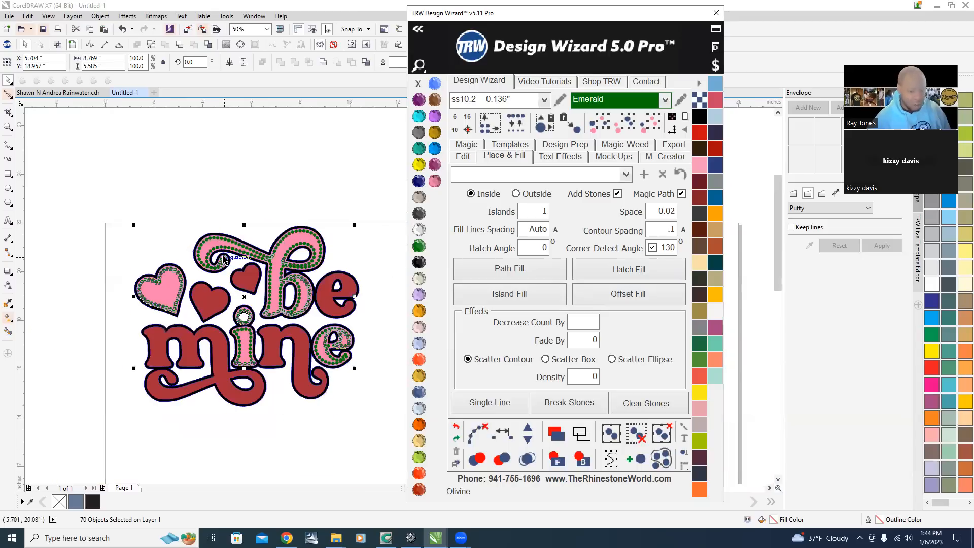
scroll(227, 261, "up", 3)
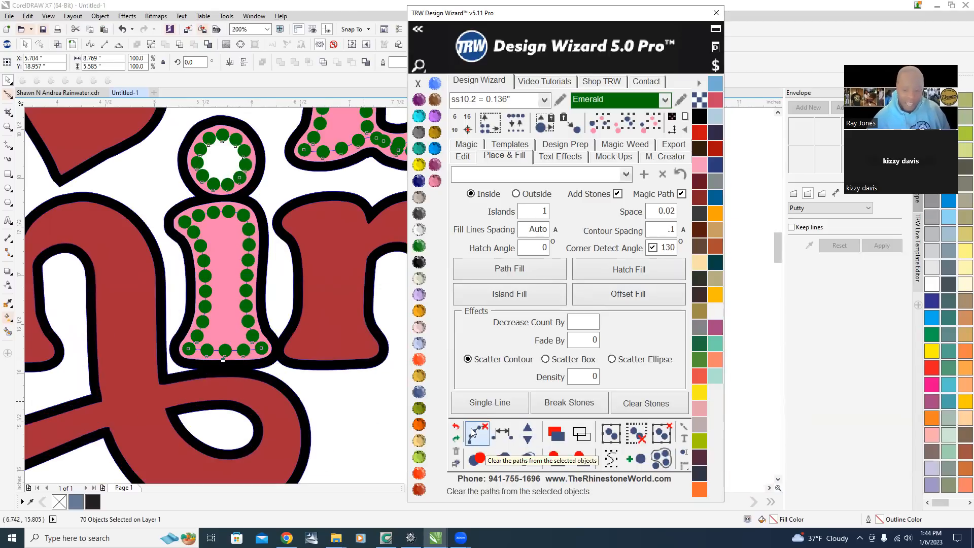
left_click(527, 458)
scroll(266, 302, "down", 3)
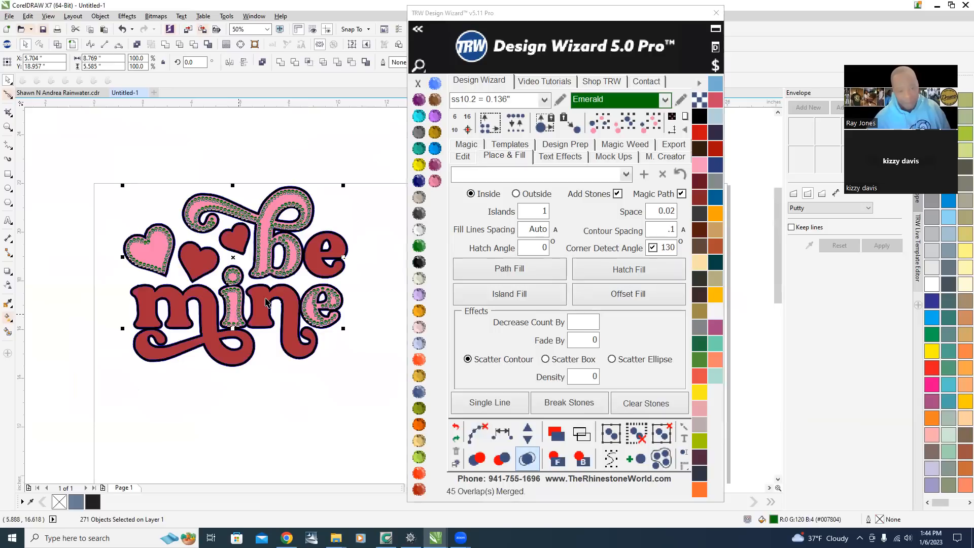
Select all the emerald stones again and delete them.
scroll(267, 301, "up", 3)
left_click(327, 351)
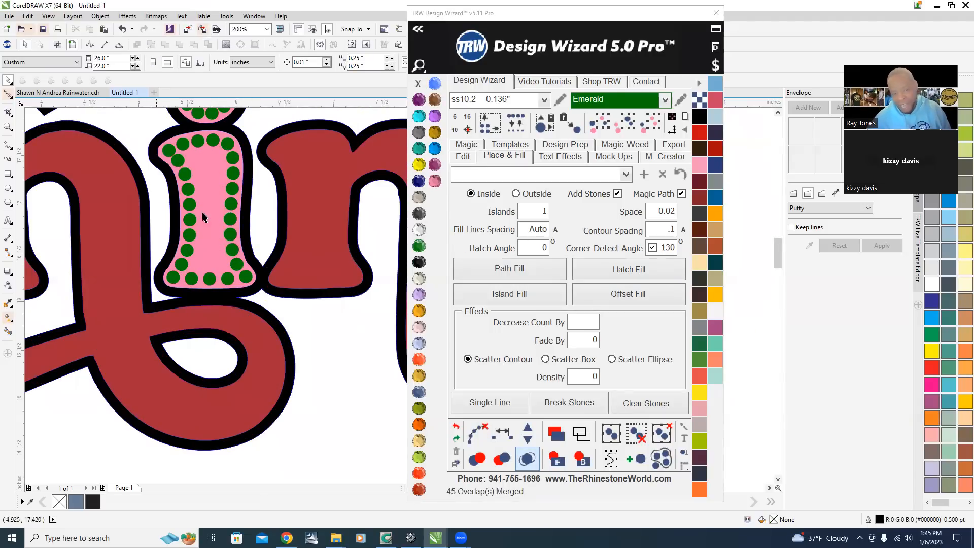
scroll(152, 344, "down", 1)
scroll(256, 191, "up", 1)
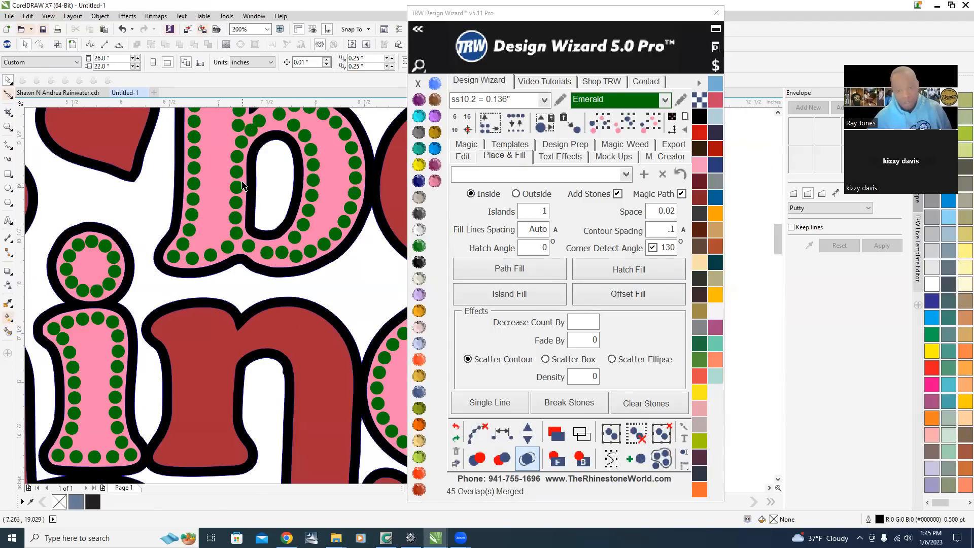
scroll(231, 238, "down", 2)
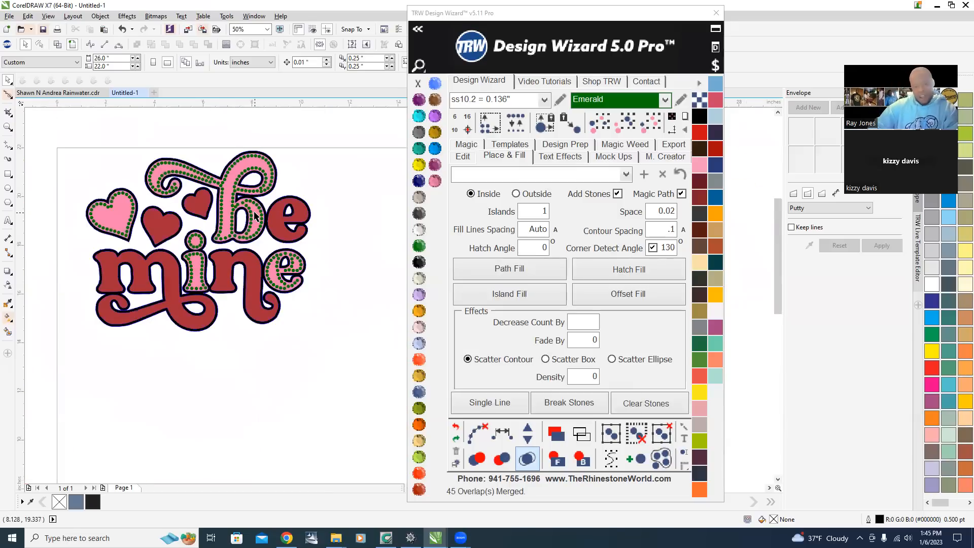
scroll(254, 213, "up", 3)
left_click(274, 184)
scroll(234, 345, "down", 2)
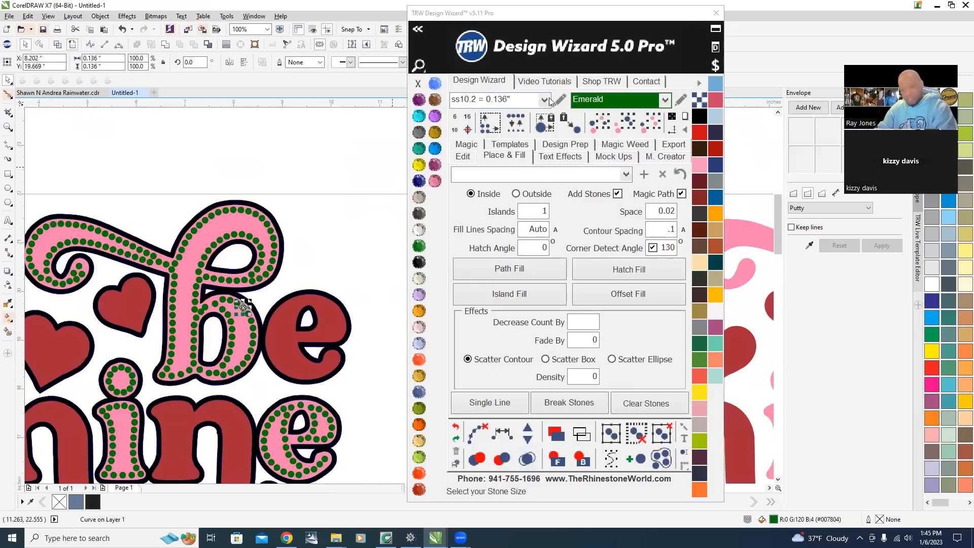
left_click(649, 123)
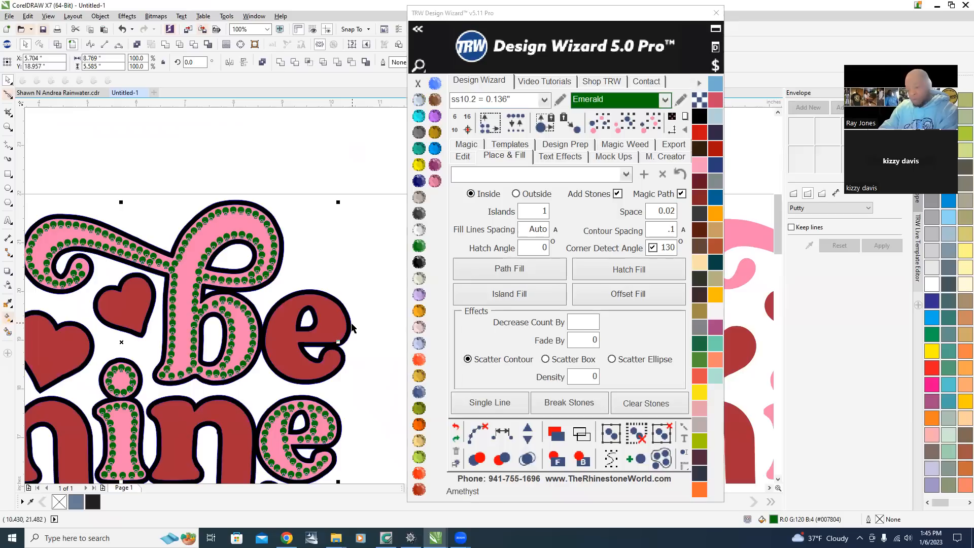
key("Delete")
Set Contour Spacing to .075 and apply Island Fill to the pink lettering and hearts.
double_click(651, 234)
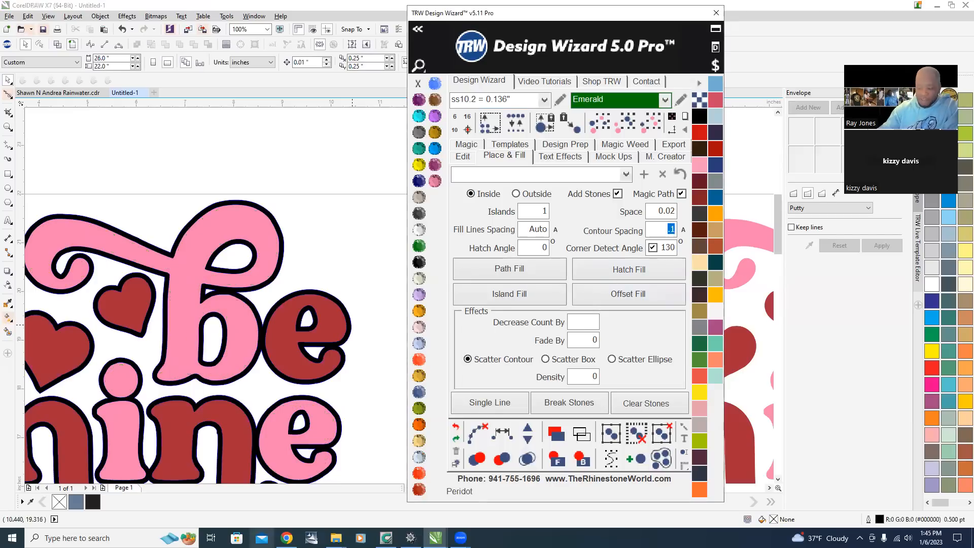
type(".075")
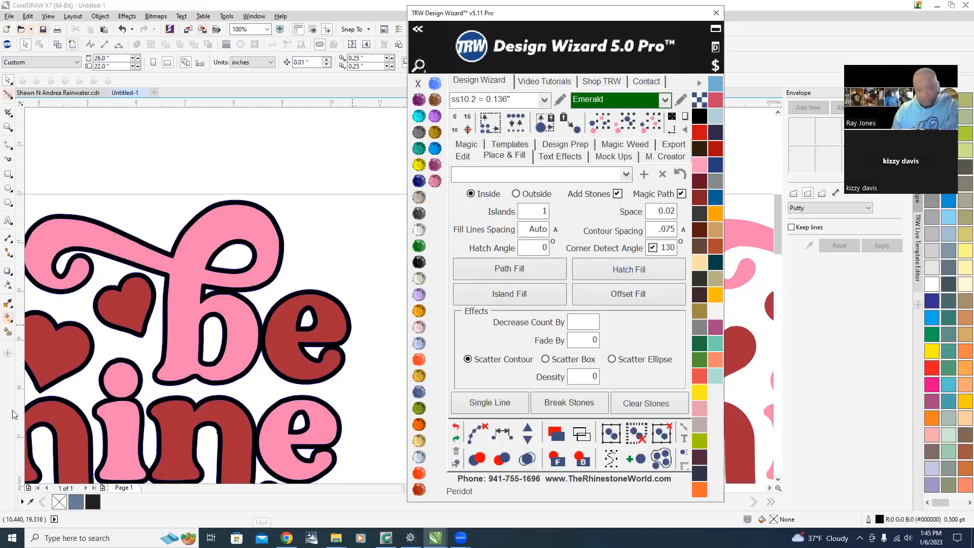
scroll(151, 305, "down", 2)
scroll(151, 306, "up", 2)
left_click(157, 320)
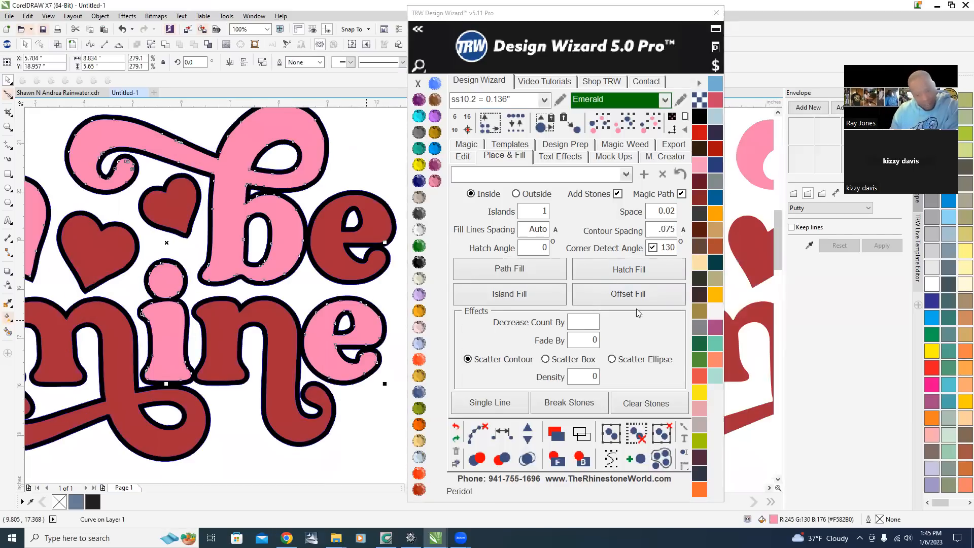
left_click(481, 300)
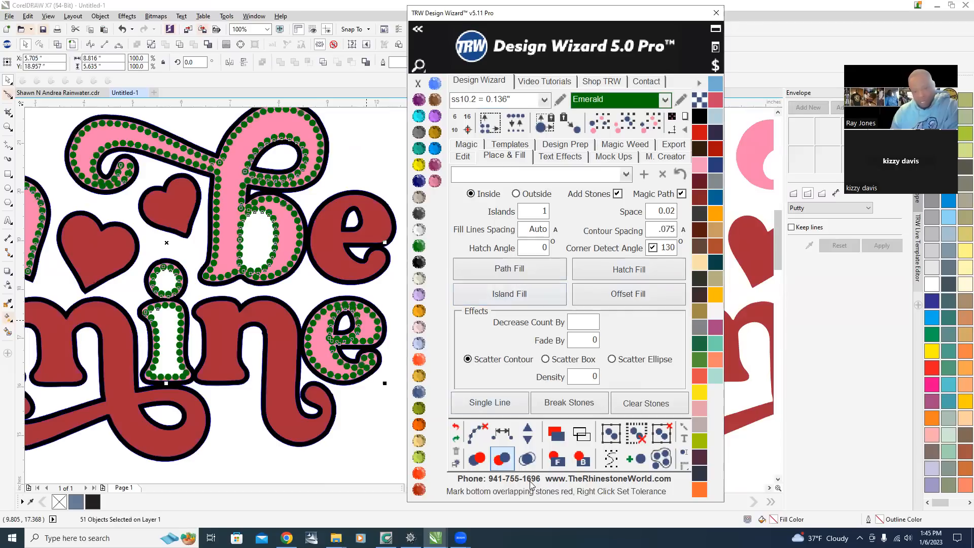
Merge the overlapping stones in the new fill.
left_click(527, 458)
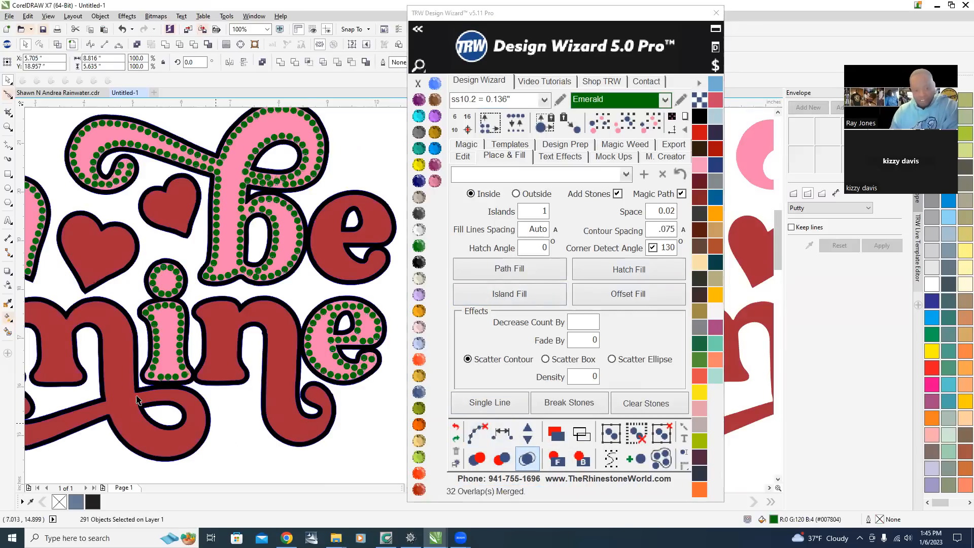
key("Escape")
Inspect the stone spacing around the letters and hearts up close.
scroll(300, 249, "down", 2)
scroll(244, 289, "up", 3)
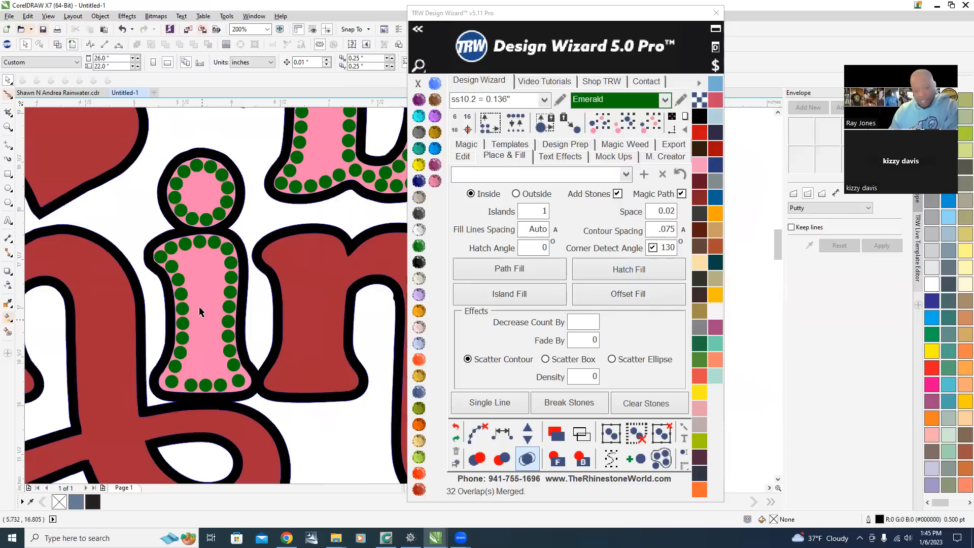
scroll(171, 362, "up", 2)
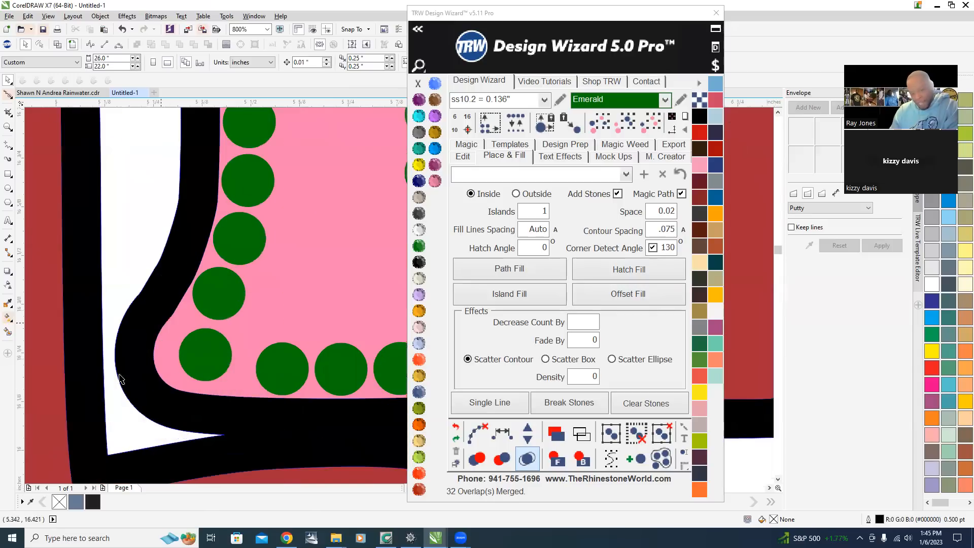
scroll(120, 375, "down", 3)
scroll(61, 358, "up", 2)
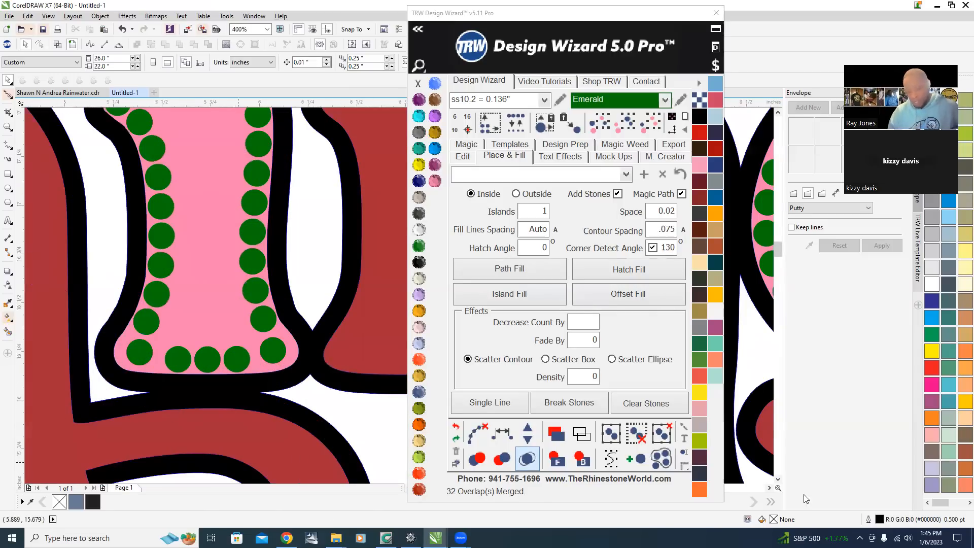
scroll(233, 290, "down", 3)
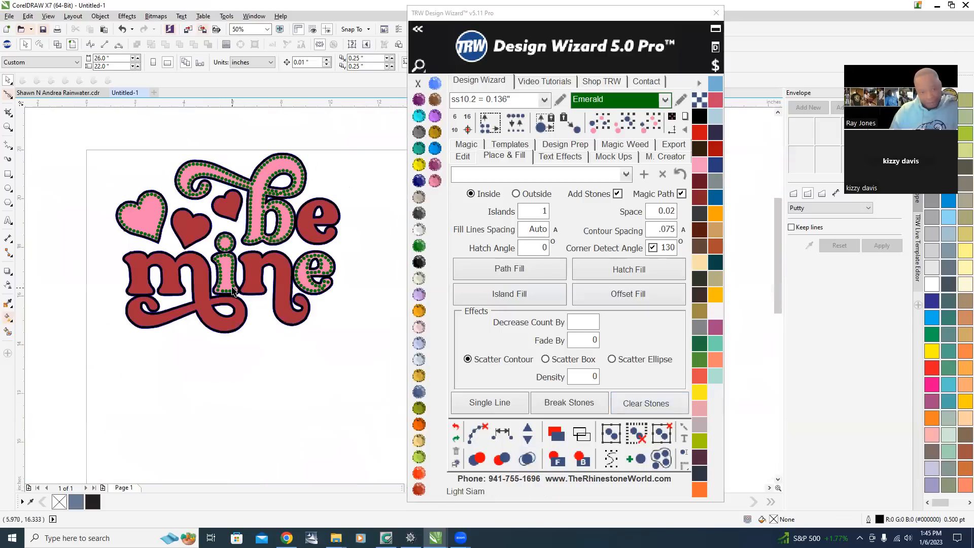
scroll(146, 213, "up", 2)
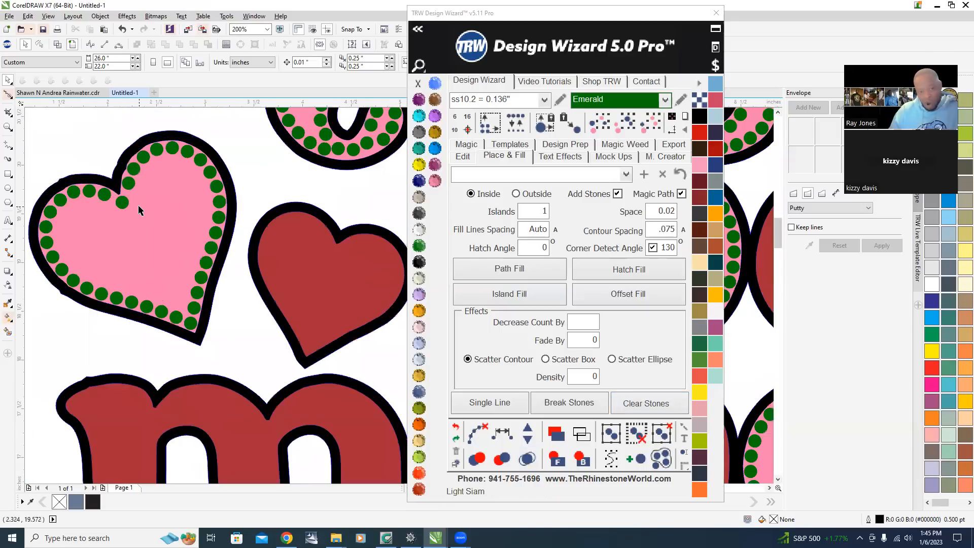
scroll(135, 224, "down", 2)
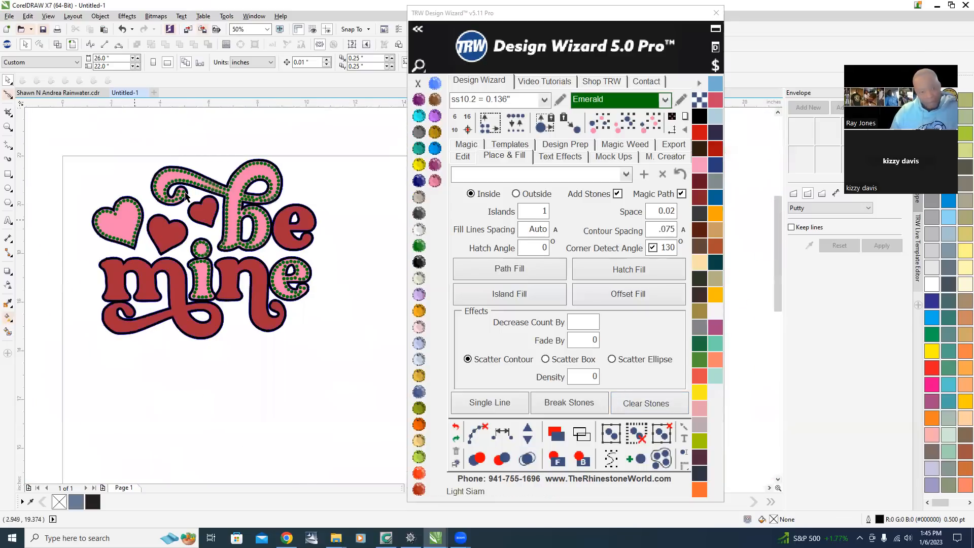
scroll(249, 186, "up", 1)
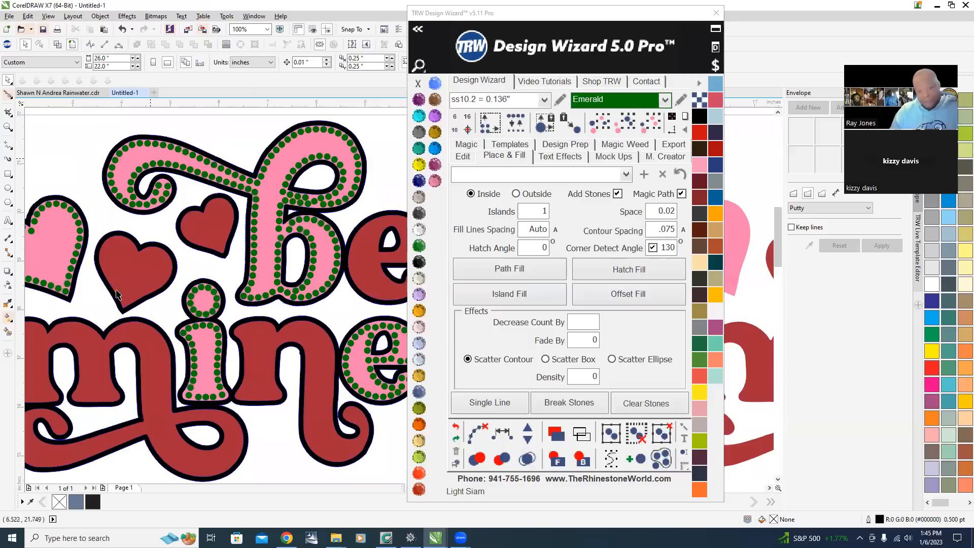
scroll(366, 337, "down", 2)
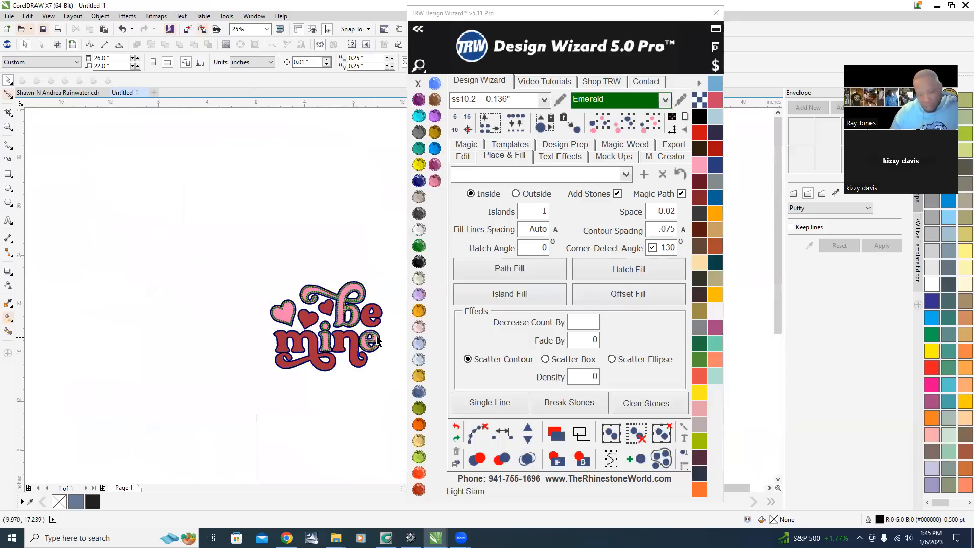
scroll(377, 332, "up", 4)
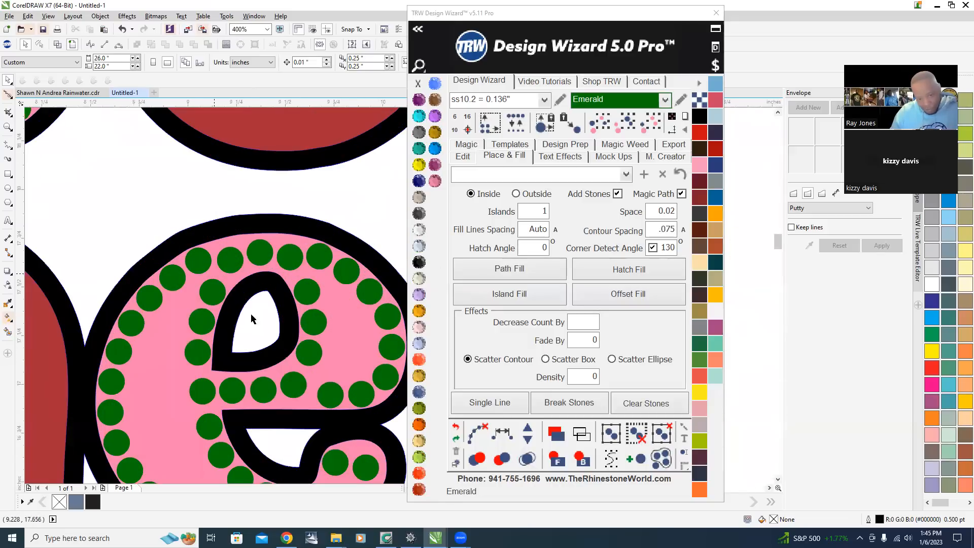
scroll(248, 304, "down", 2)
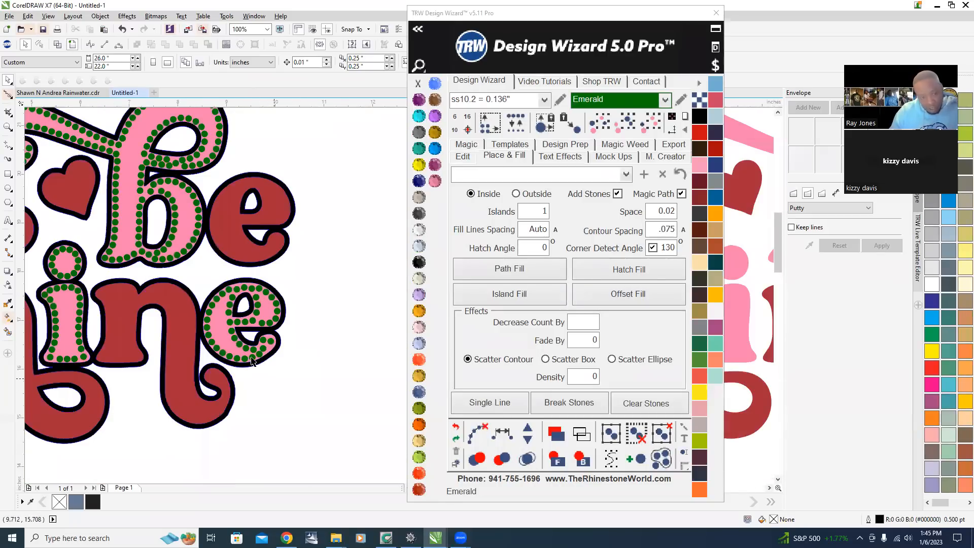
scroll(318, 413, "down", 1)
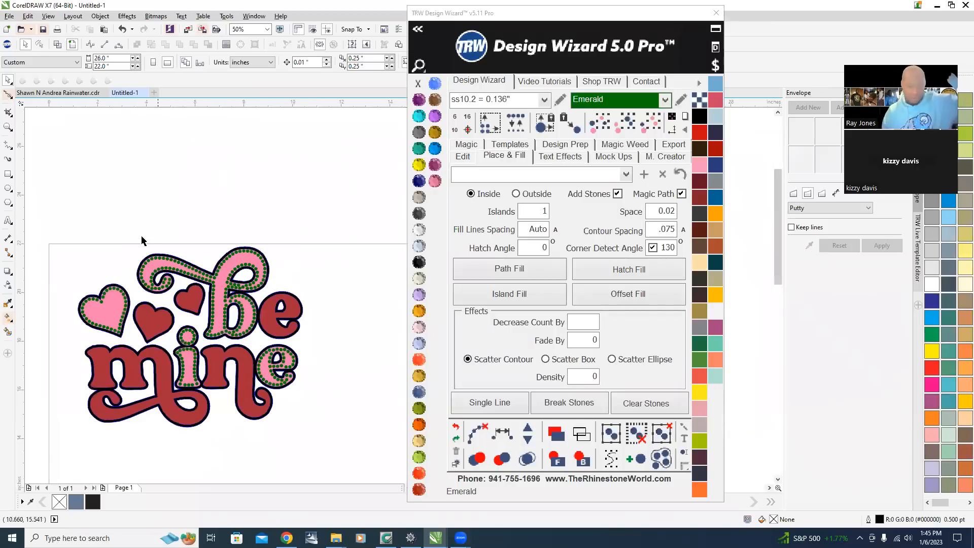
scroll(215, 329, "up", 1)
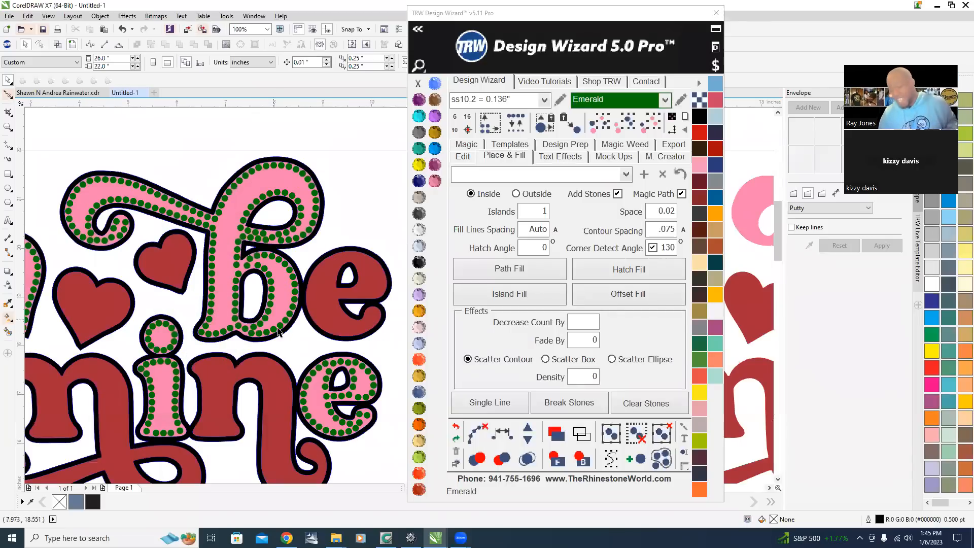
scroll(145, 444, "up", 2)
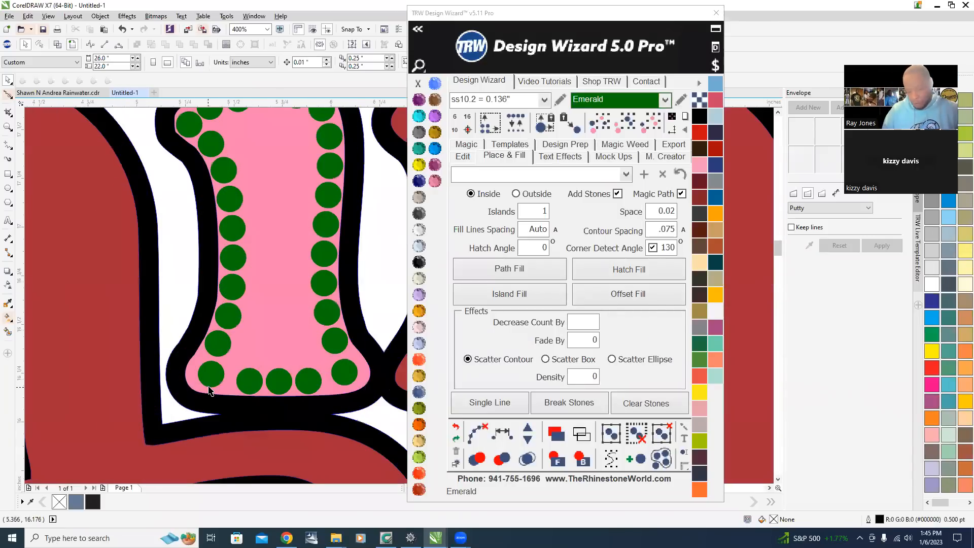
scroll(208, 390, "up", 1)
Move a stone at the bottom of the i's stem into its lower-right corner.
left_click_drag(219, 374, 278, 370)
scroll(197, 367, "down", 3)
scroll(252, 375, "up", 3)
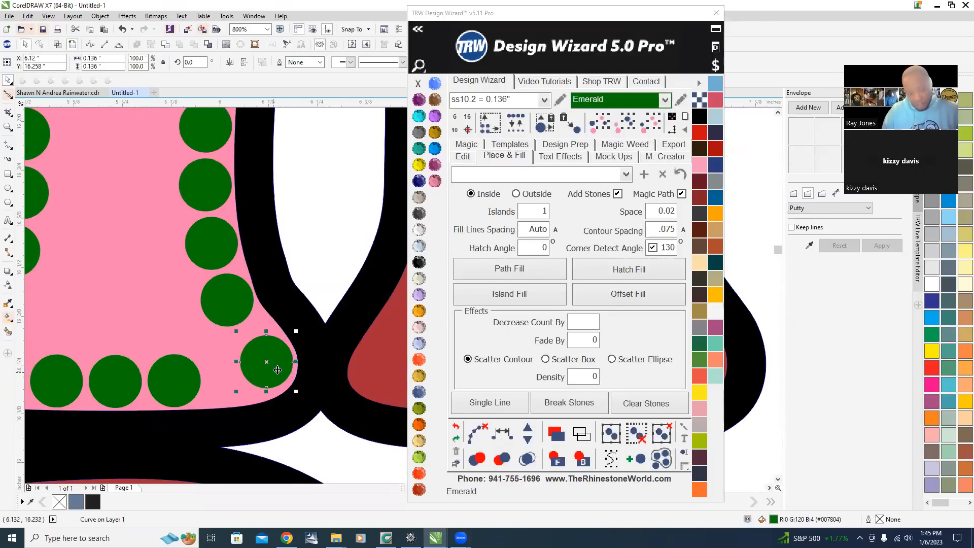
scroll(277, 369, "down", 3)
scroll(296, 379, "up", 2)
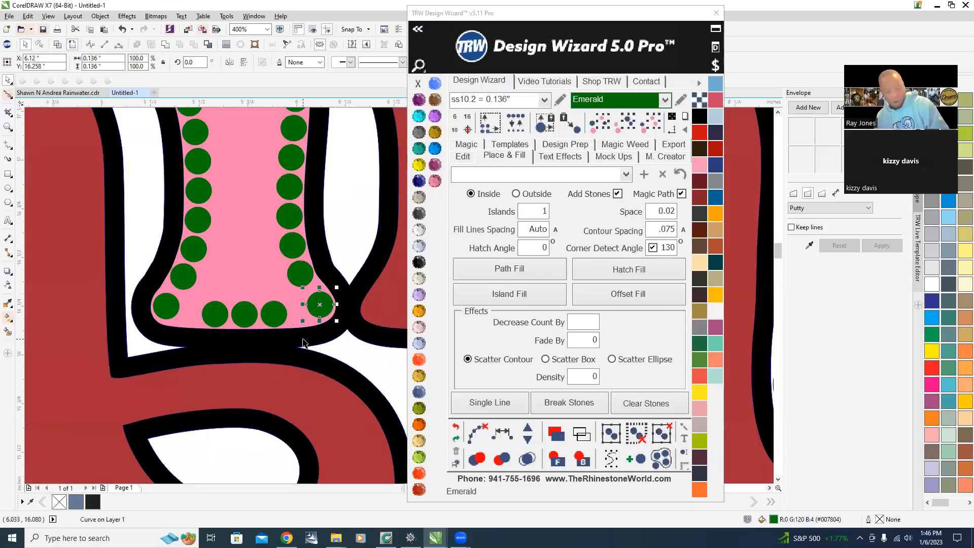
Select the stones along the bottom of the i's stem and respace them evenly.
left_click(274, 314, "shift")
left_click(244, 315, "shift")
left_click(210, 317, "shift")
left_click(163, 309, "shift")
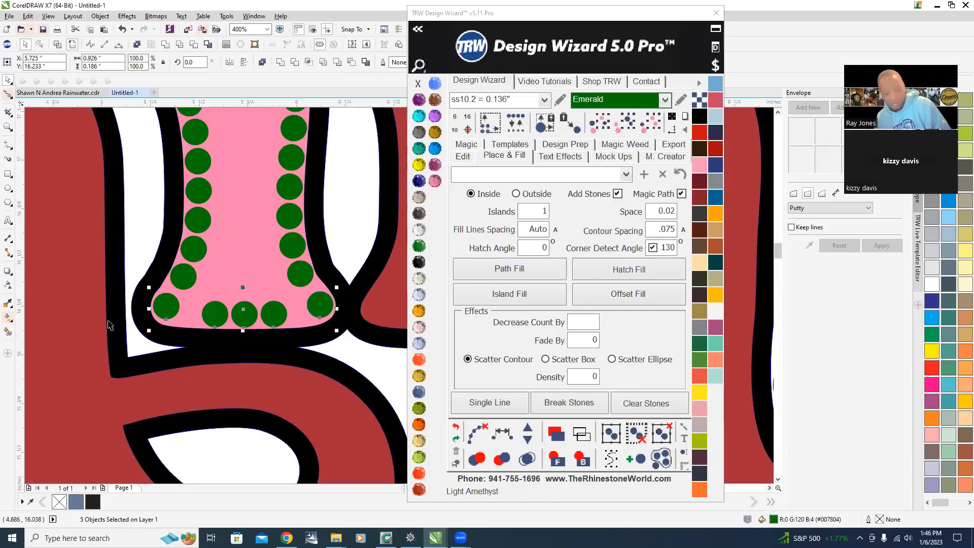
left_click(506, 435)
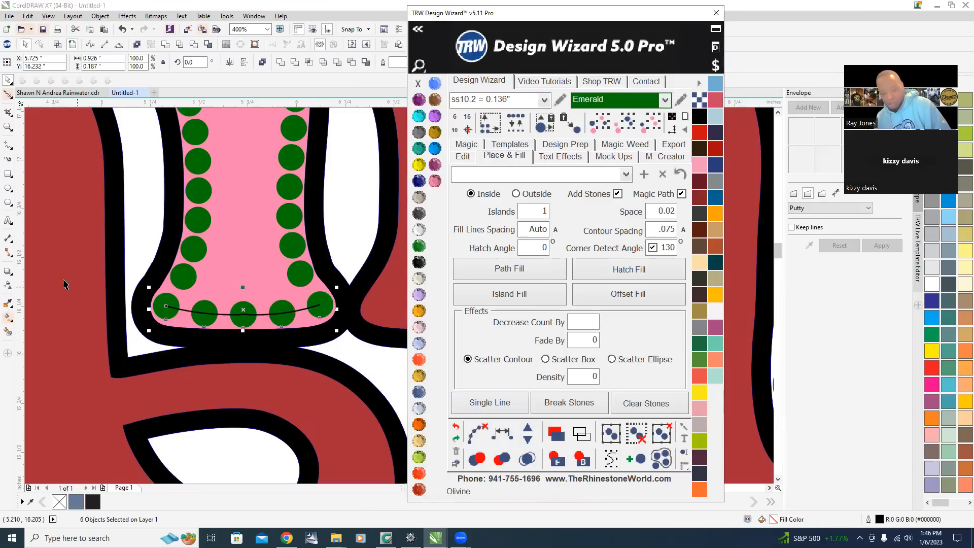
Add one stone to the selected bottom row and clear the stones' paths.
left_click(528, 429)
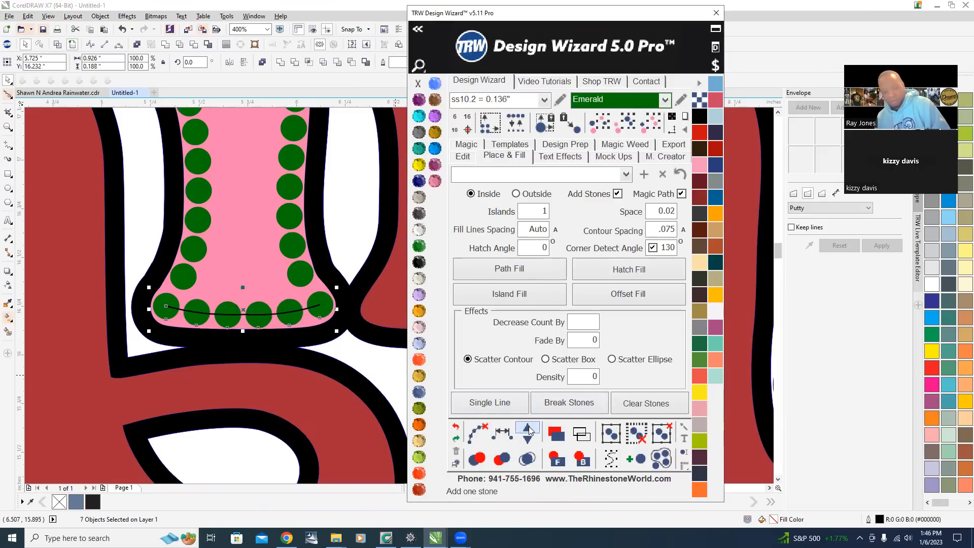
left_click(476, 433)
scroll(218, 247, "down", 3)
left_click(259, 396)
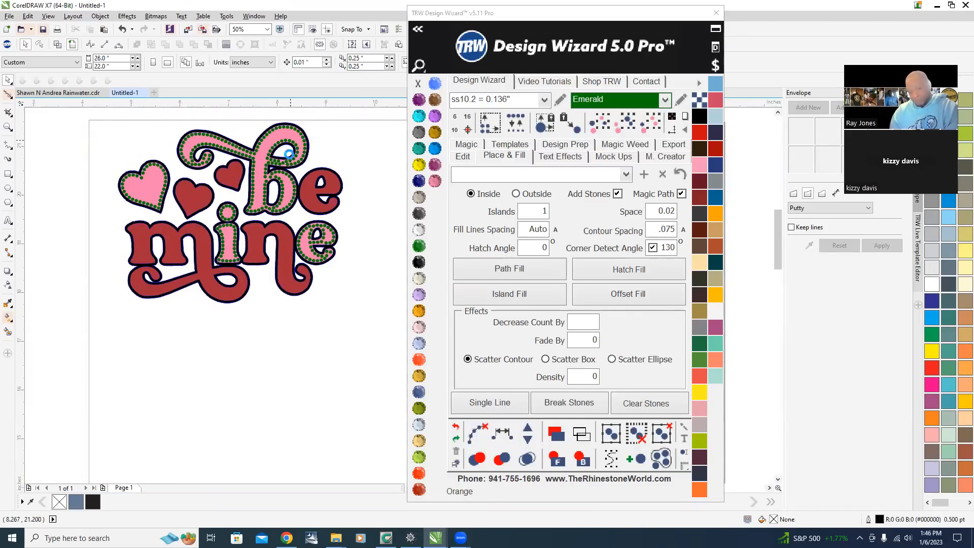
Undo the last three stone edits on the i's bottom row.
scroll(287, 159, "up", 1)
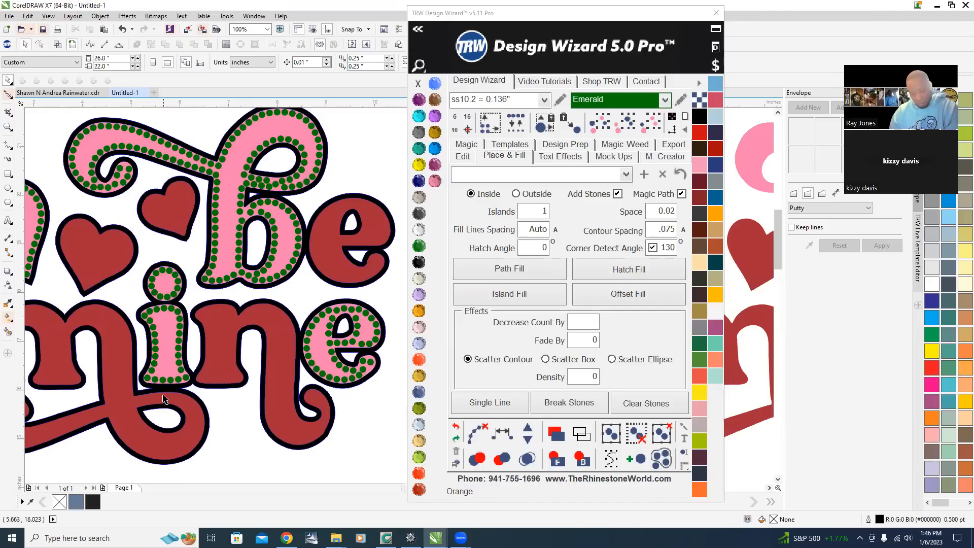
scroll(165, 399, "up", 2)
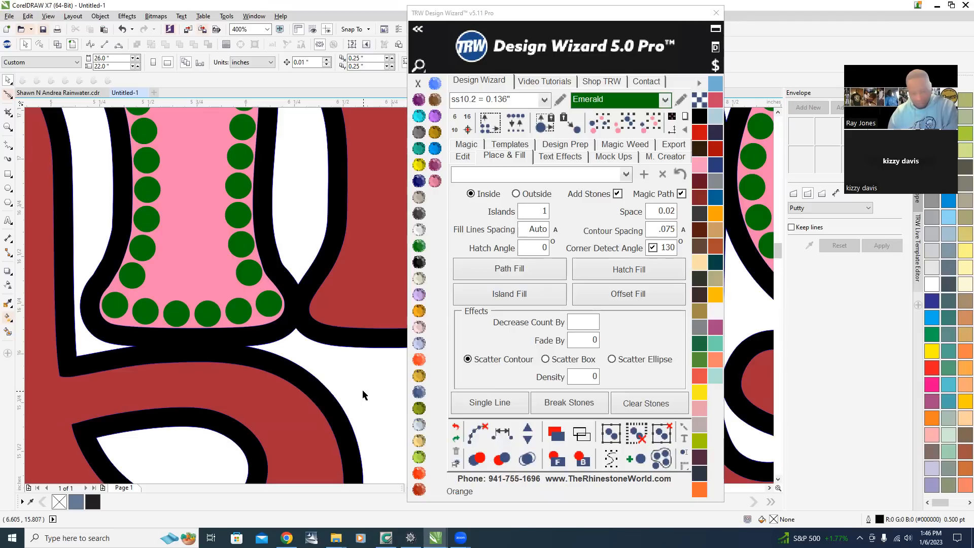
left_click(456, 427)
left_click(455, 427)
left_click(455, 427)
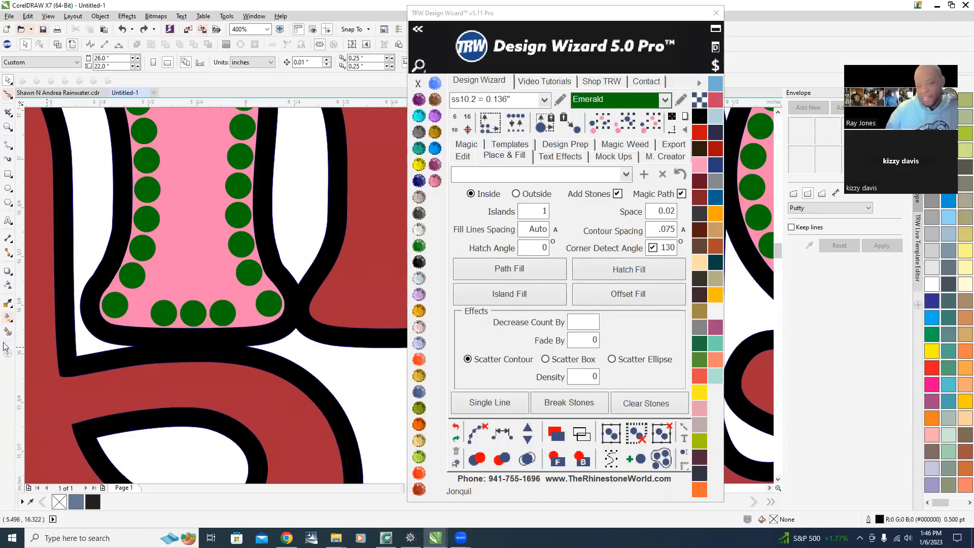
Select the five stones along the bottom of the i's stem again and respace them evenly.
scroll(312, 365, "down", 2)
scroll(319, 356, "up", 2)
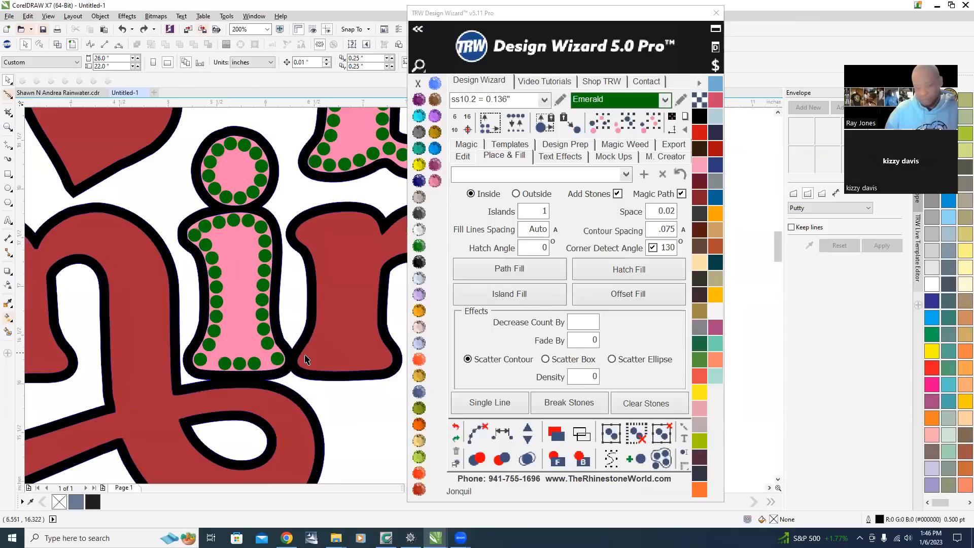
scroll(314, 365, "down", 1)
scroll(264, 365, "up", 1)
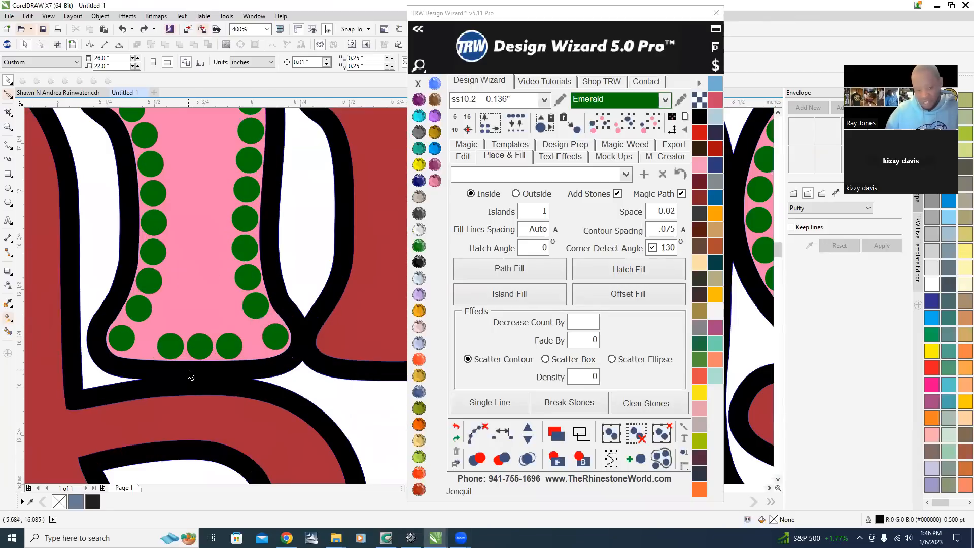
left_click(278, 342)
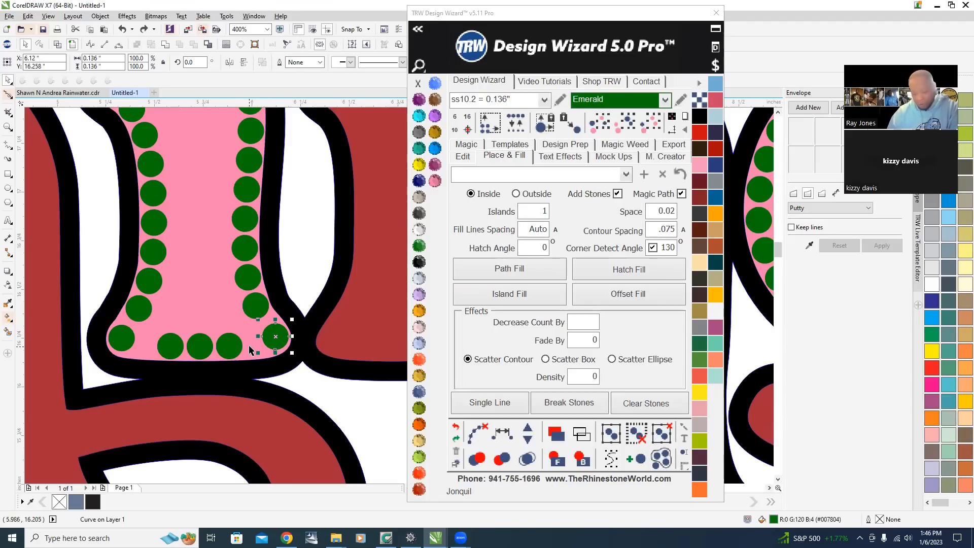
left_click(227, 345, "shift")
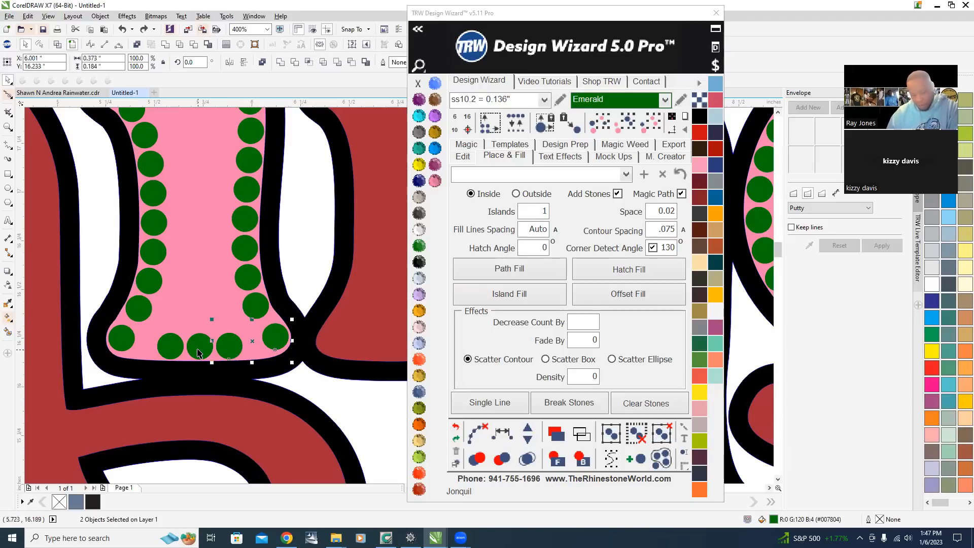
left_click(199, 345, "shift")
left_click(169, 345, "shift")
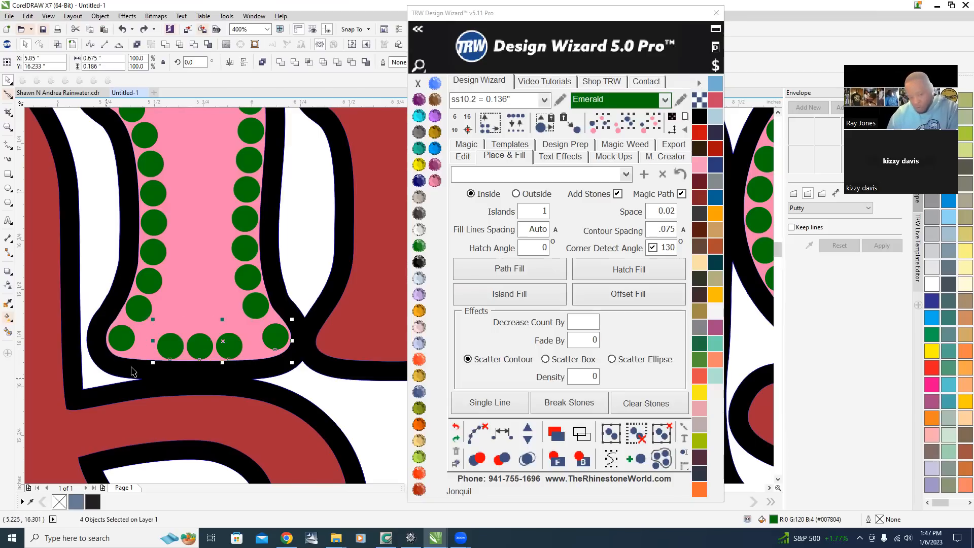
left_click(123, 339, "shift")
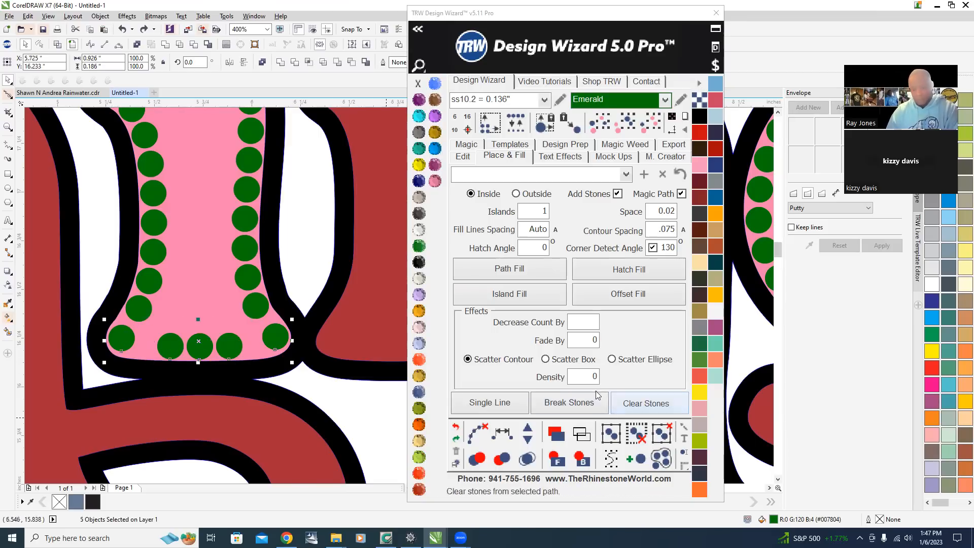
left_click(500, 434)
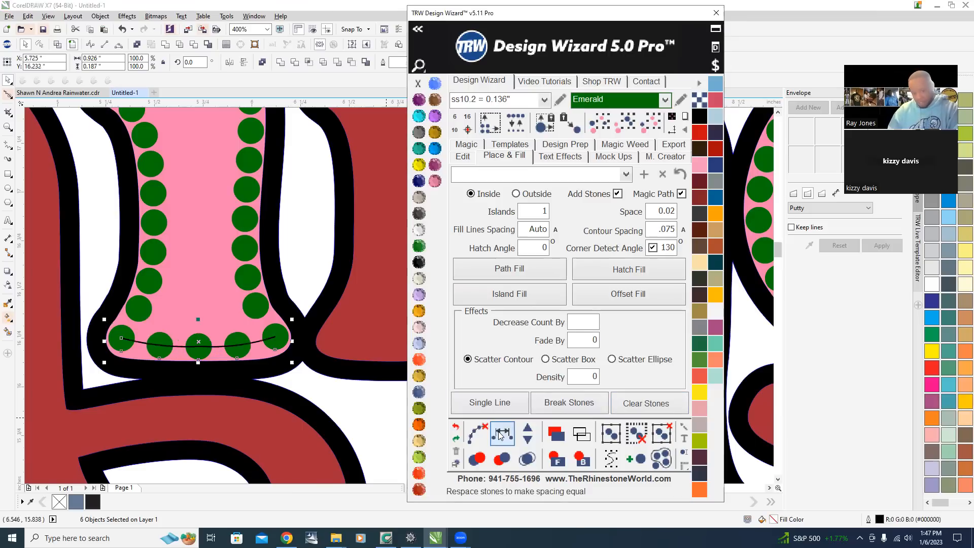
Add one stone to the selected bottom row and clear the stones' paths.
left_click(528, 429)
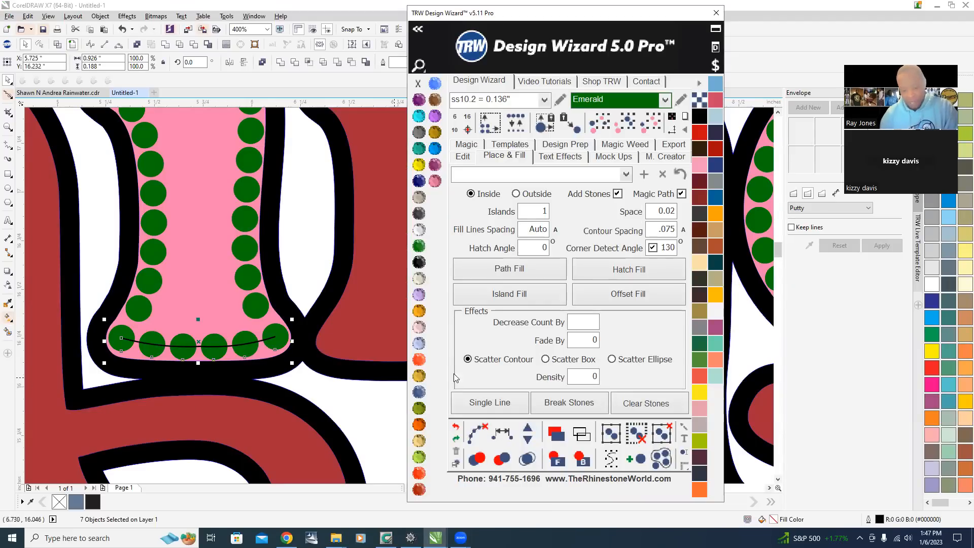
left_click(478, 430)
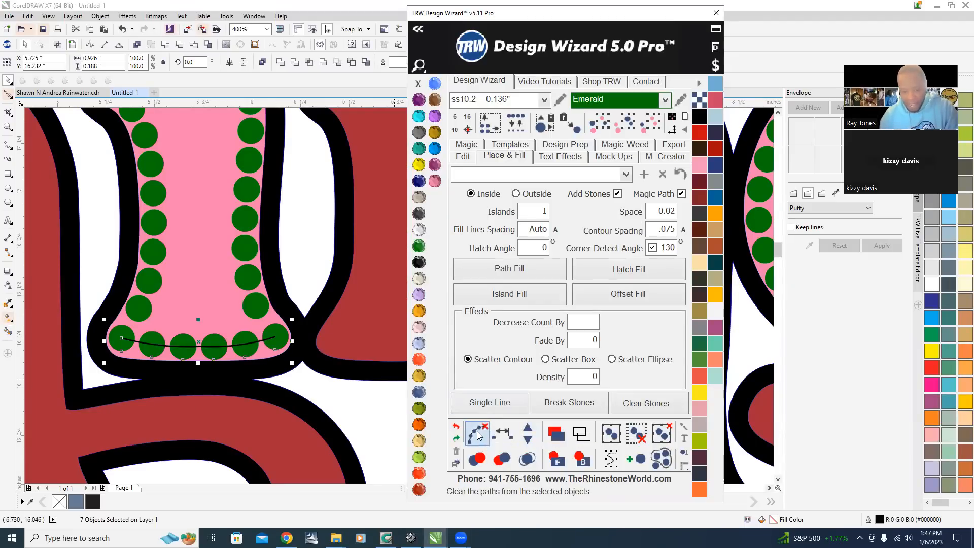
Delete the small stray fragment of the outline inside the top of the b's curl.
scroll(407, 361, "down", 2)
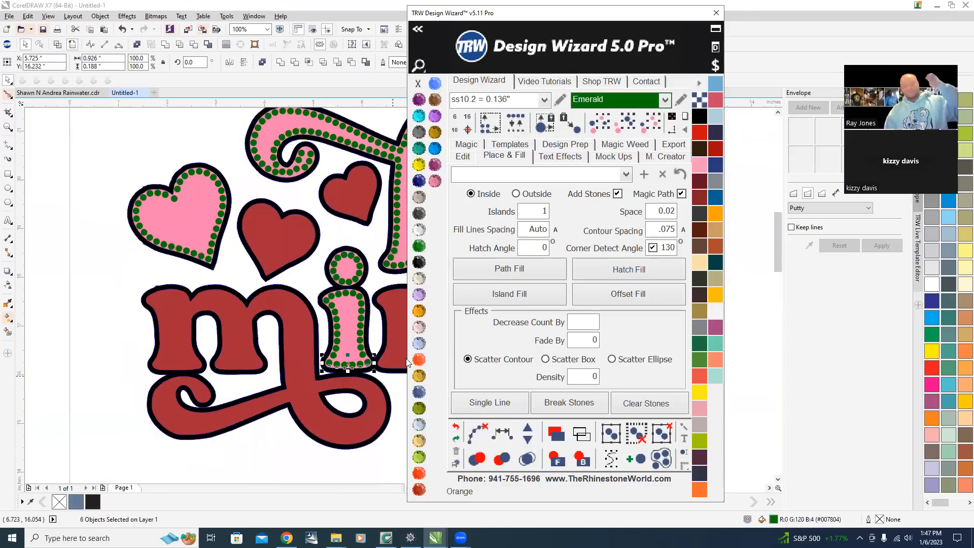
scroll(99, 282, "down", 1)
left_click(148, 177)
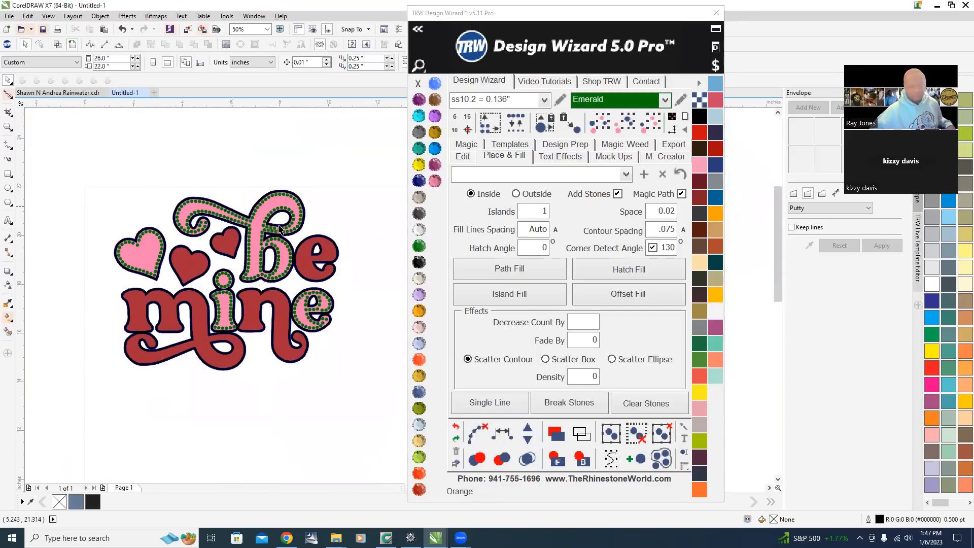
scroll(278, 215, "up", 3)
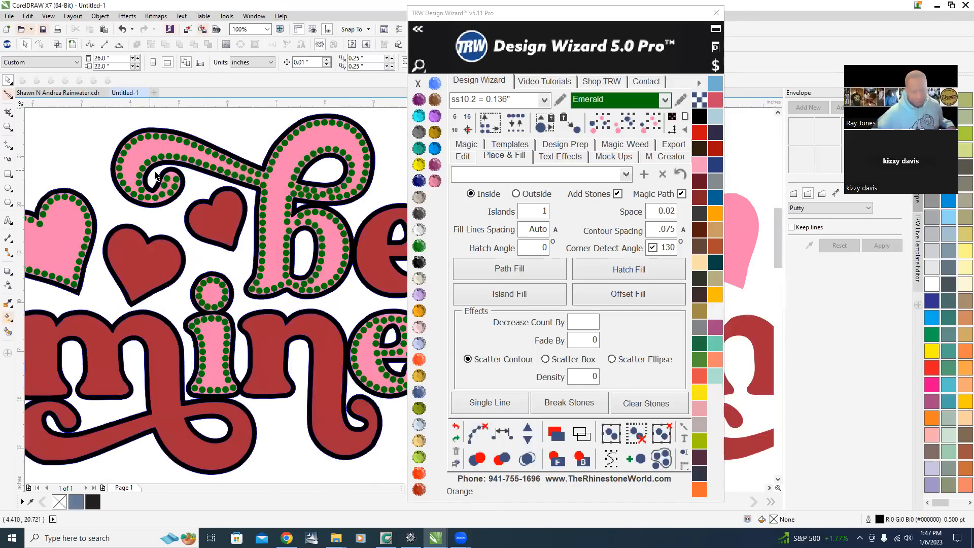
scroll(208, 222, "down", 1)
scroll(208, 222, "up", 2)
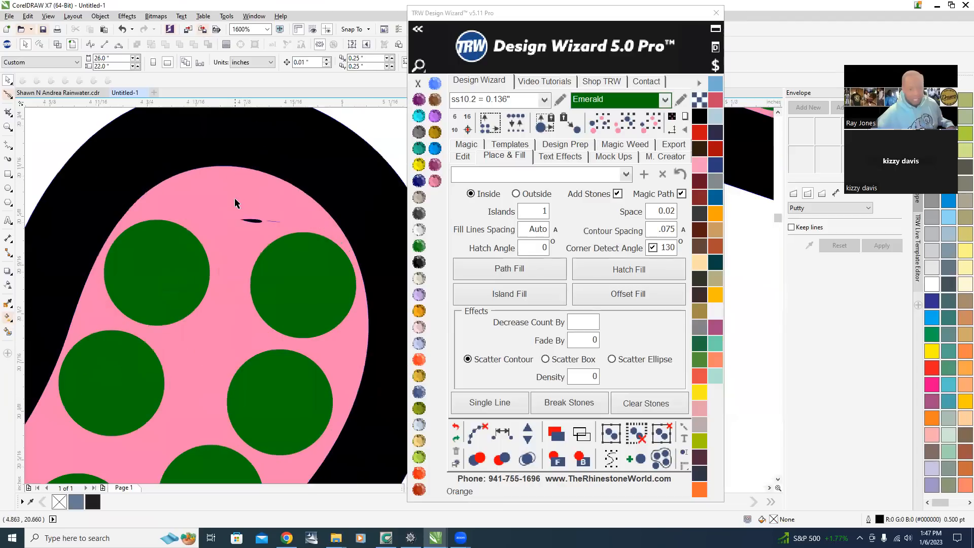
scroll(250, 223, "down", 2)
scroll(267, 234, "up", 3)
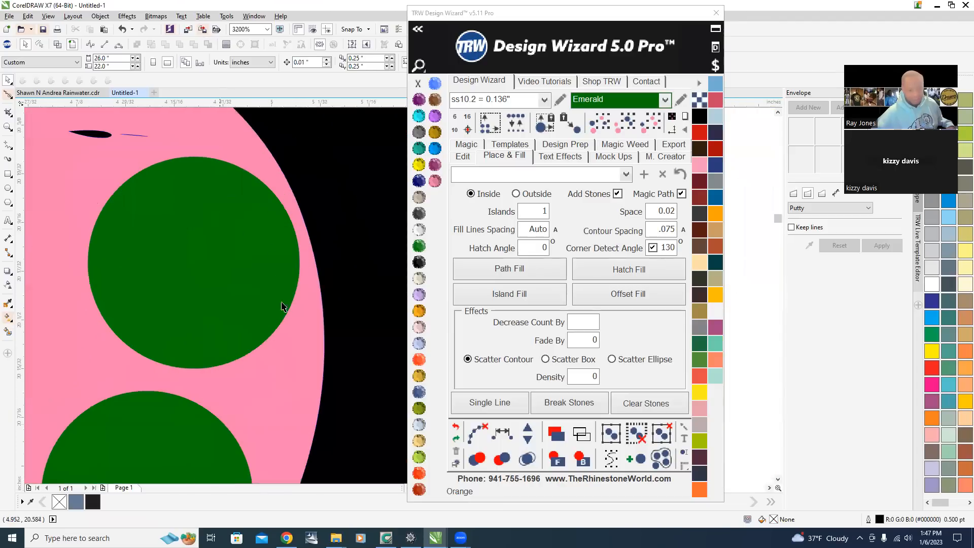
scroll(272, 294, "down", 1)
scroll(191, 216, "up", 2)
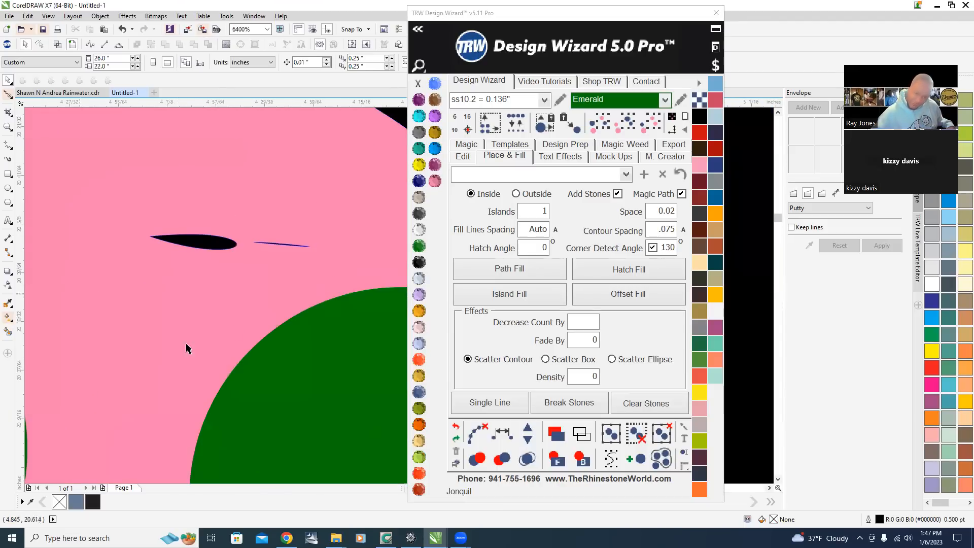
scroll(229, 361, "down", 1)
double_click(197, 366)
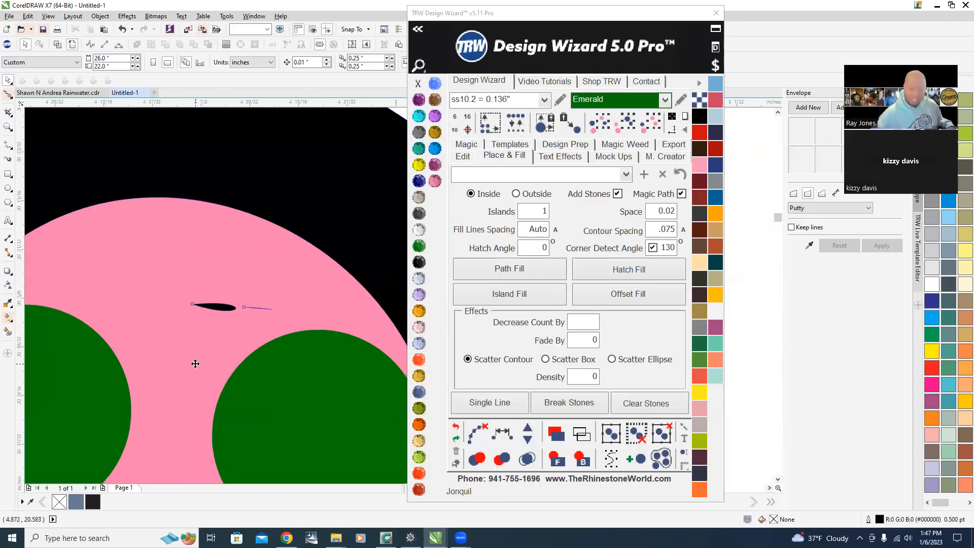
scroll(231, 331, "up", 2)
scroll(232, 256, "down", 2)
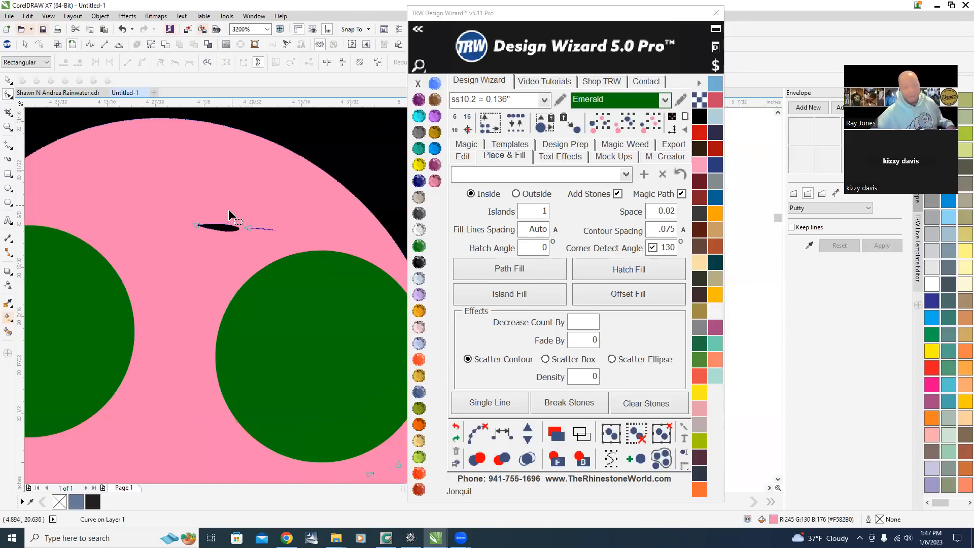
left_click_drag(215, 235, 314, 296)
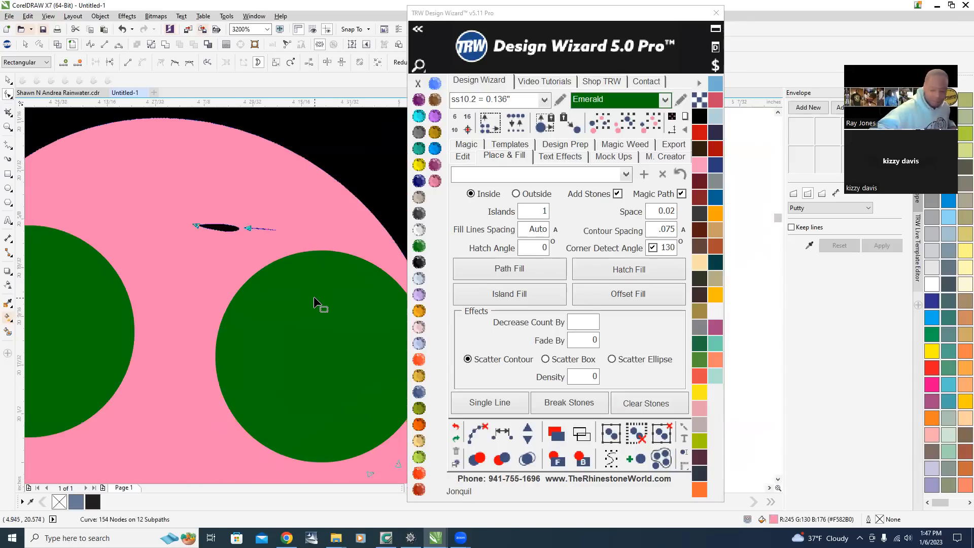
key("Delete")
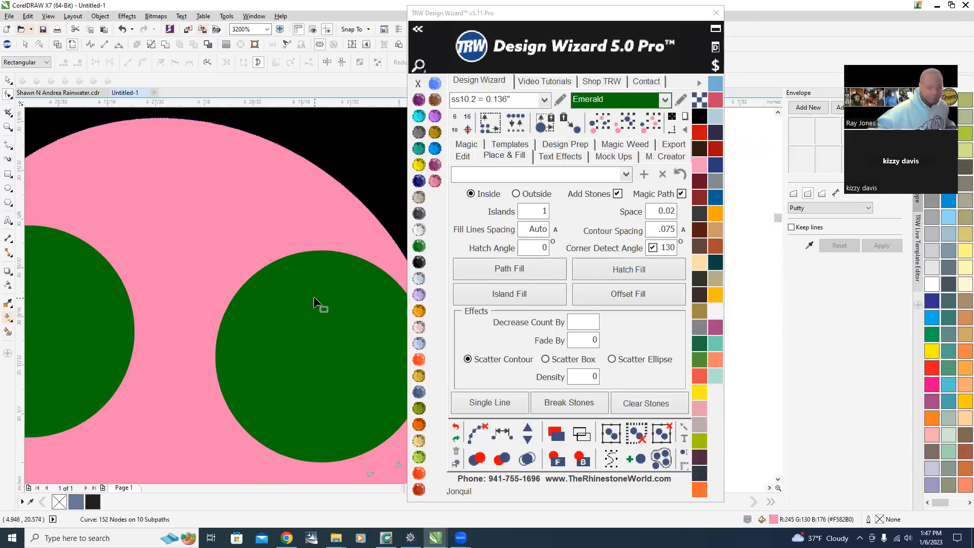
Nudge four stones along the inside of the b's upper curl into new positions.
left_click(8, 81)
scroll(207, 246, "down", 1)
scroll(207, 246, "down", 1)
scroll(232, 276, "up", 1)
left_click_drag(334, 310, 249, 257)
scroll(322, 284, "down", 2)
scroll(330, 305, "up", 1)
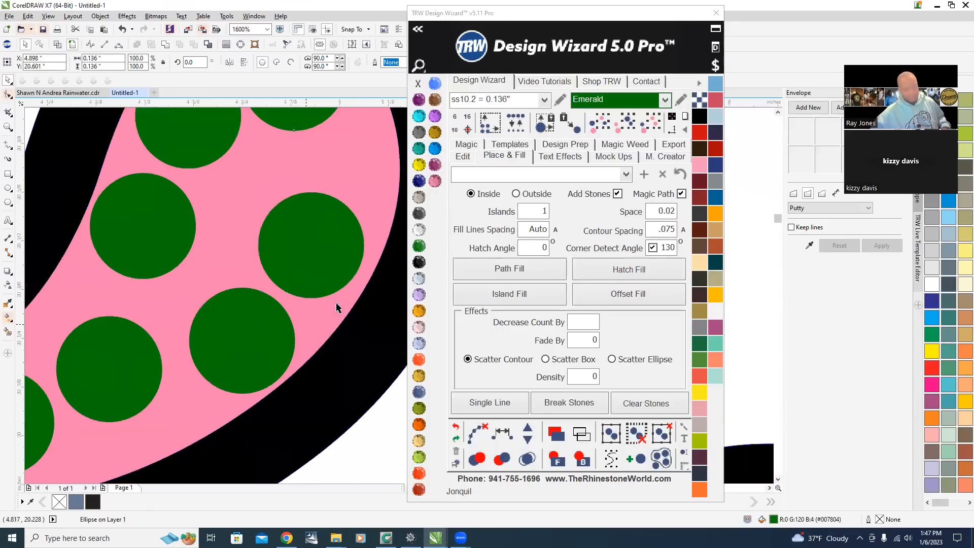
scroll(336, 307, "down", 2)
scroll(320, 254, "up", 2)
left_click_drag(341, 257, 334, 299)
left_click_drag(221, 314, 208, 331)
left_click_drag(104, 298, 101, 328)
scroll(279, 279, "down", 2)
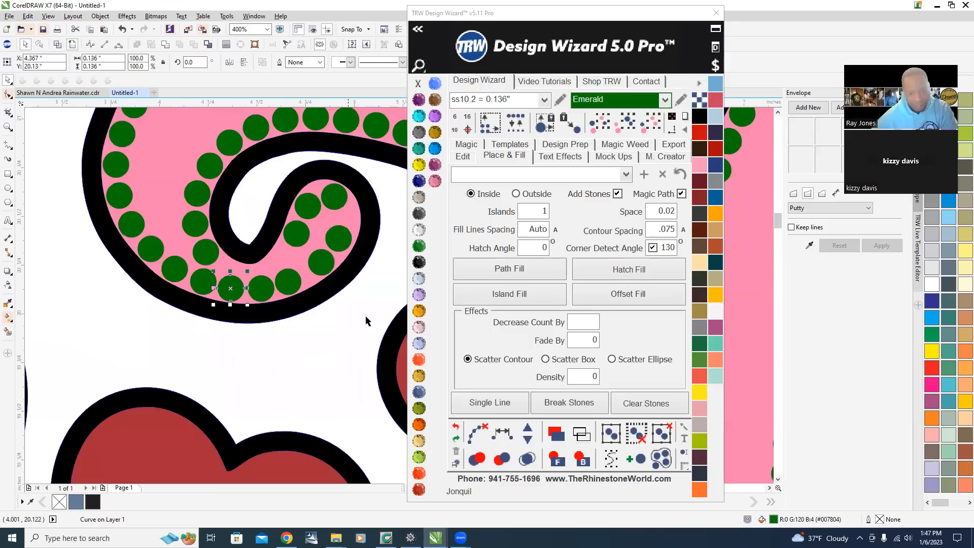
scroll(263, 315, "down", 3)
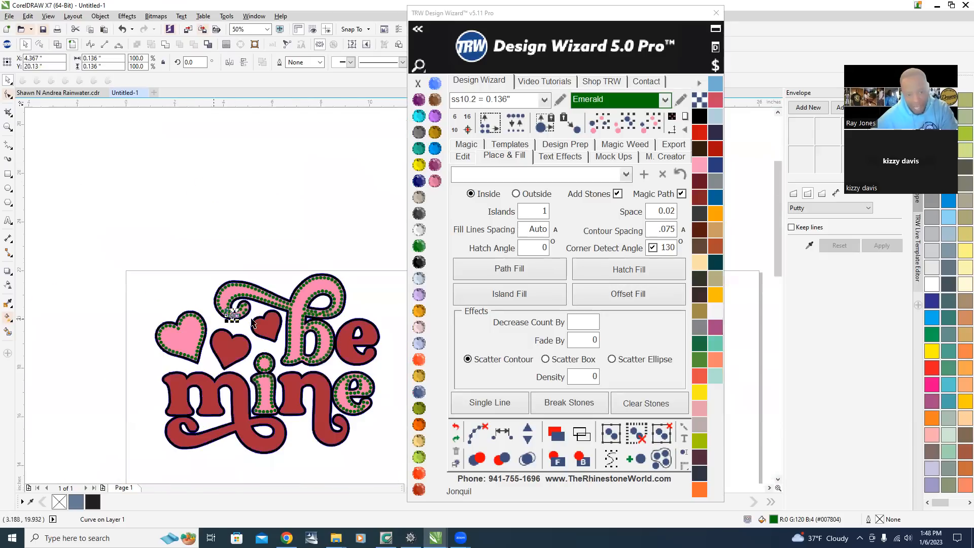
Select the fourteen stones along the inner curve of the b's curl, respace them evenly, and clear their paths.
scroll(277, 210, "up", 3)
scroll(276, 210, "up", 1)
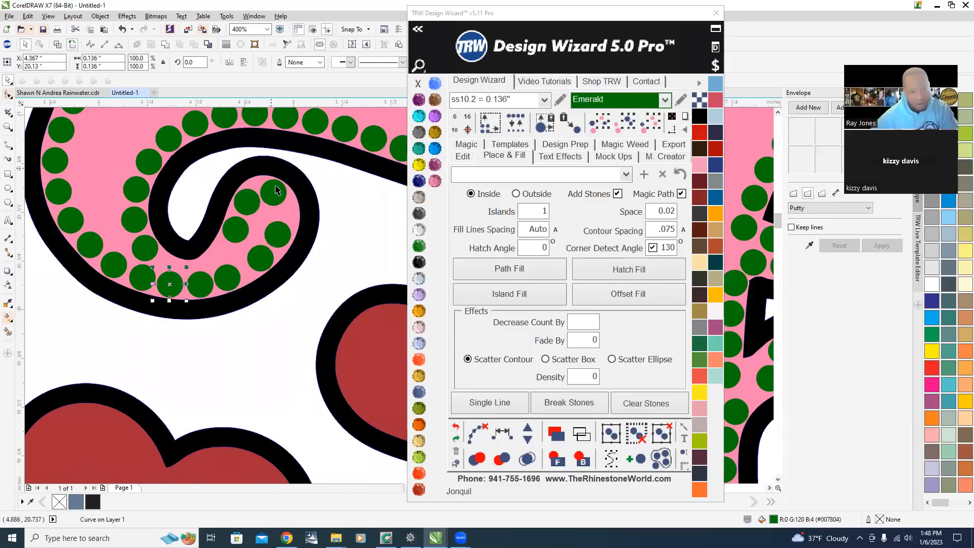
left_click(273, 192)
left_click(288, 241, "shift")
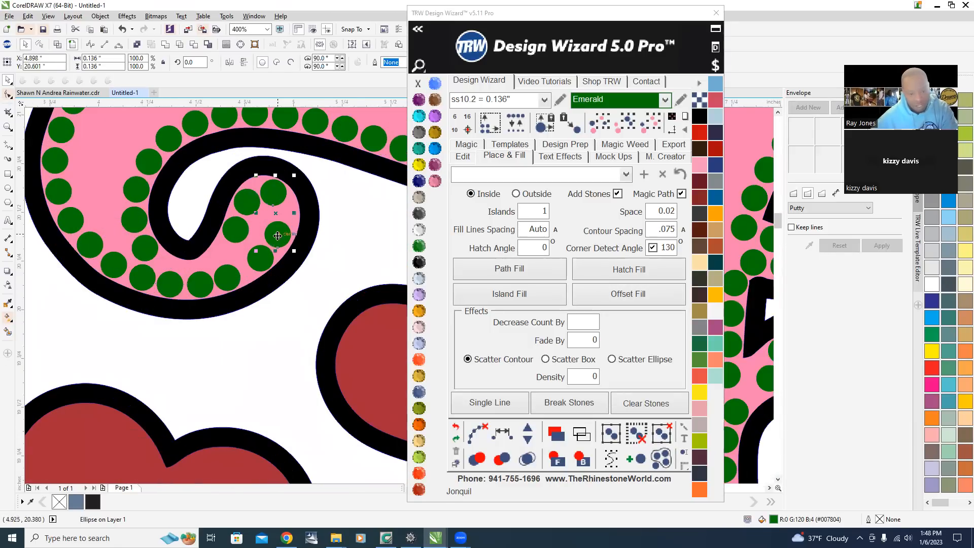
left_click(260, 265, "shift")
left_click(229, 277, "shift")
left_click(203, 285, "shift")
left_click(175, 283, "shift")
left_click(140, 279, "shift")
left_click(117, 272, "shift")
left_click(96, 251, "shift")
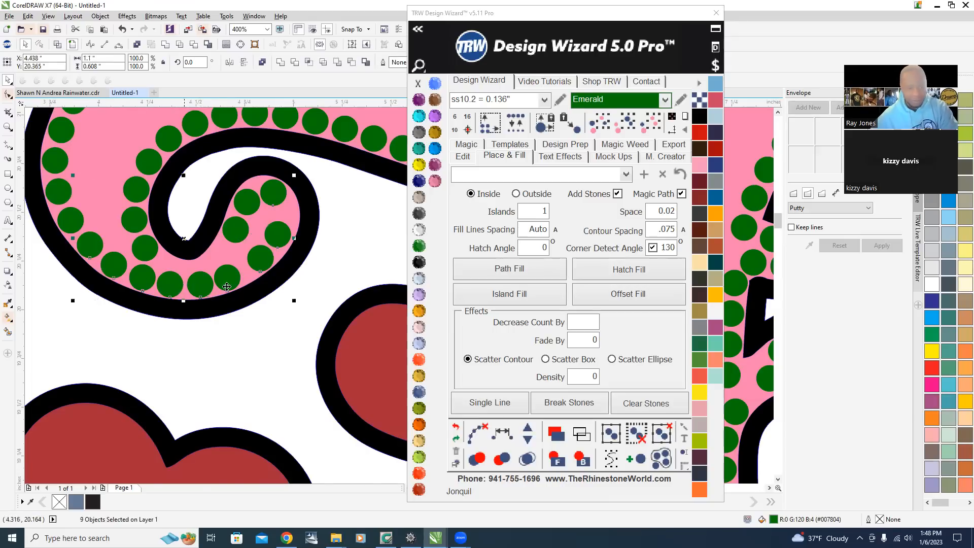
scroll(228, 284, "down", 1)
scroll(165, 206, "up", 1)
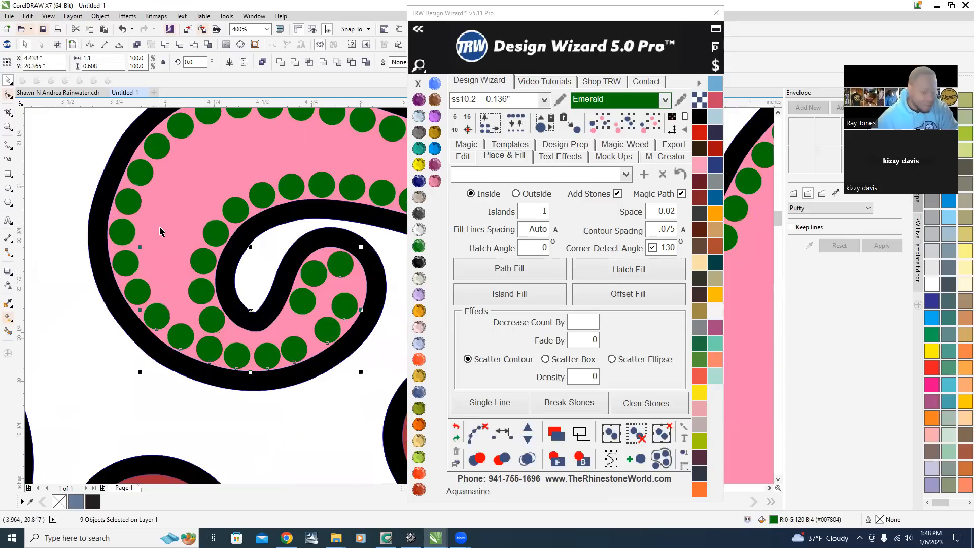
left_click(137, 293, "shift")
left_click(118, 233, "shift")
left_click(118, 231, "shift")
left_click(124, 204, "shift")
left_click(133, 169, "shift")
scroll(141, 231, "down", 2)
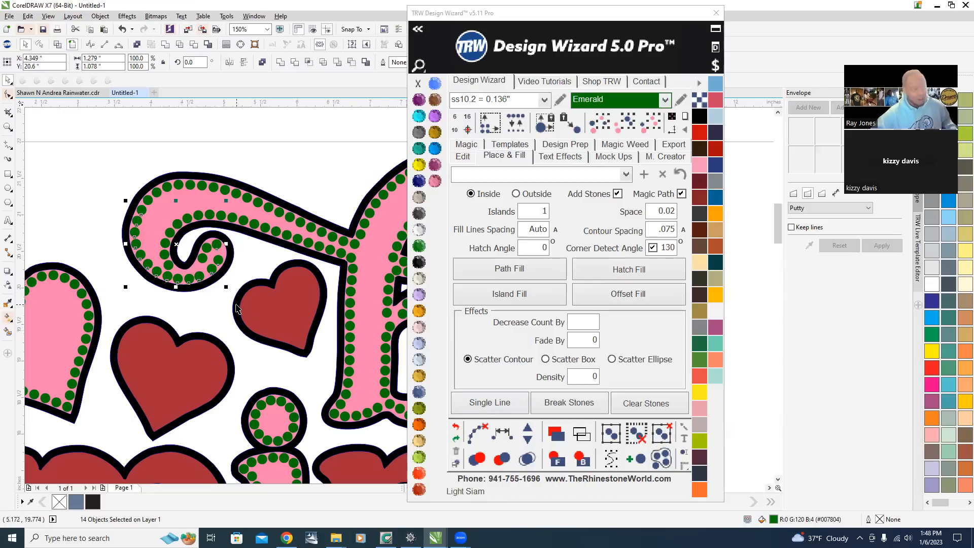
scroll(192, 261, "up", 3)
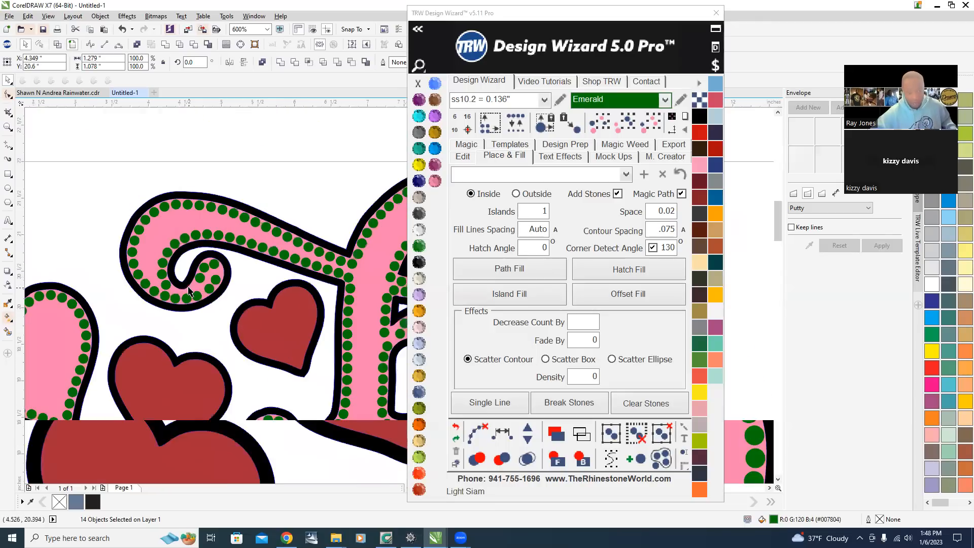
scroll(189, 290, "up", 2)
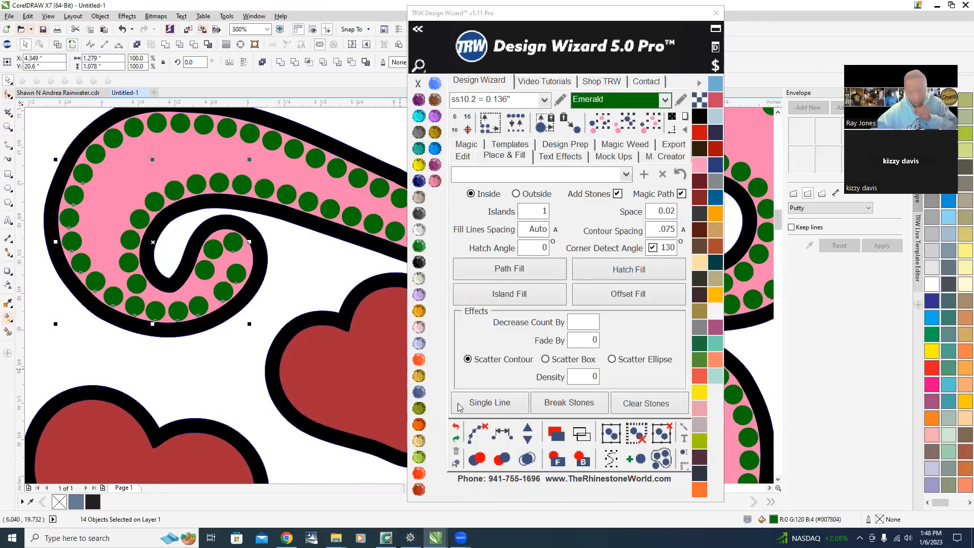
left_click(504, 435)
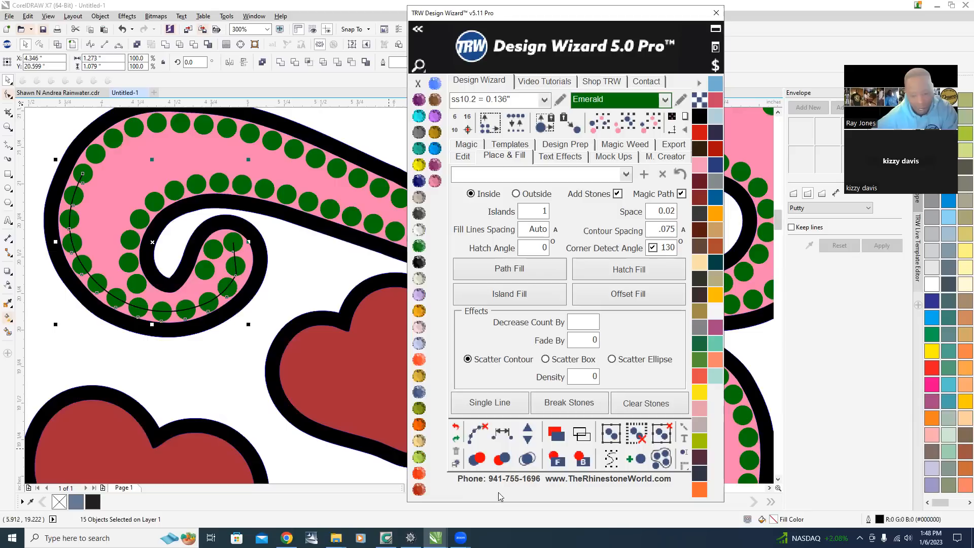
left_click(476, 432)
left_click(269, 262)
Reposition two stones near the end of the b's inner curl to even out the gaps.
scroll(206, 249, "up", 3)
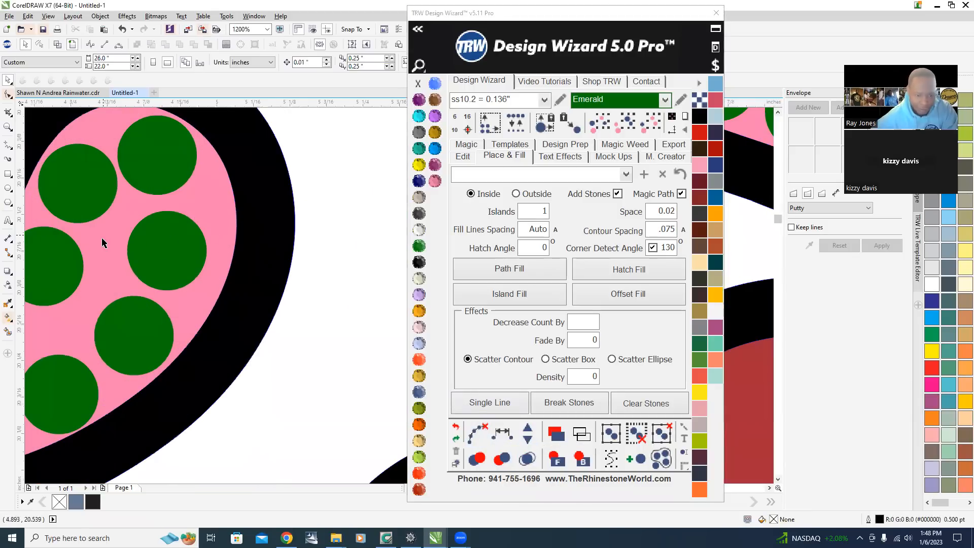
scroll(182, 267, "up", 2)
left_click_drag(186, 251, 235, 252)
scroll(235, 252, "down", 4)
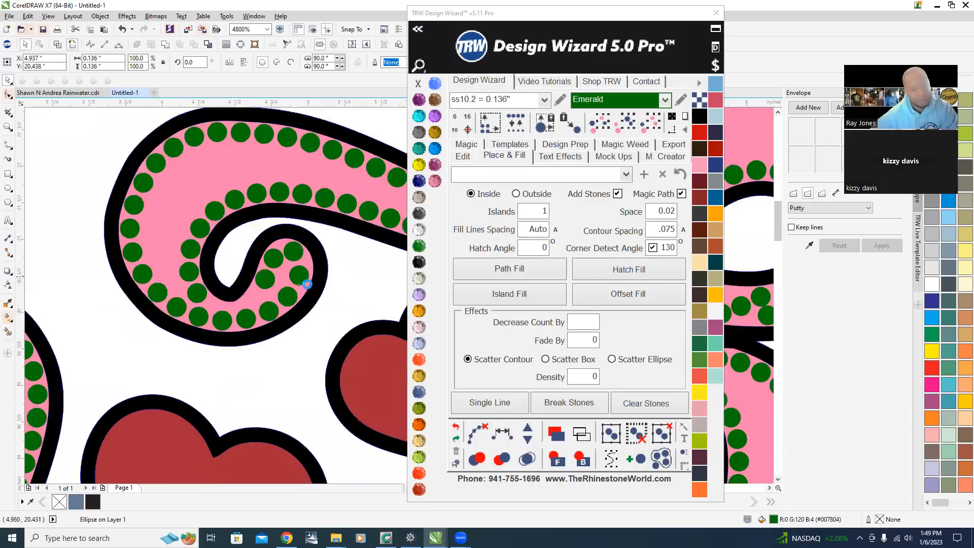
scroll(306, 283, "down", 1)
left_click(304, 326)
scroll(289, 313, "up", 1)
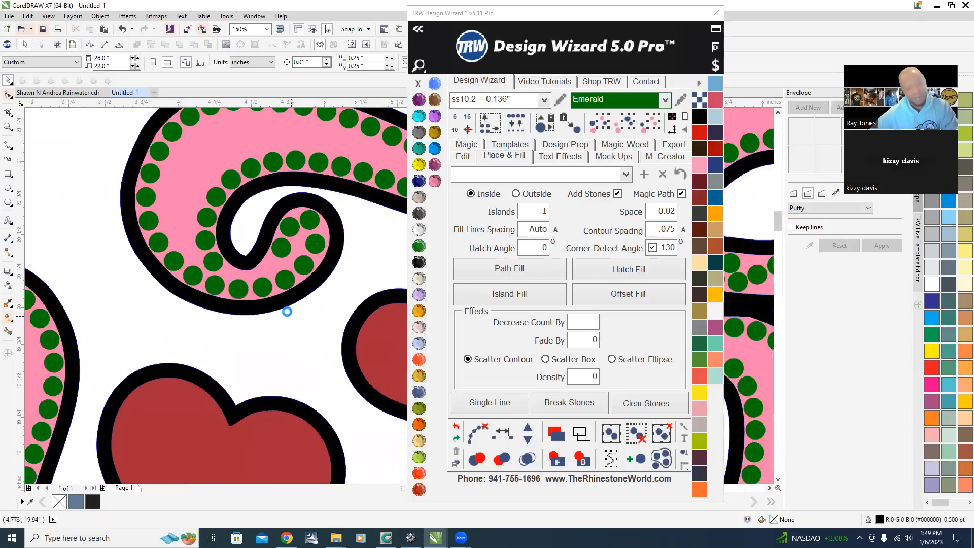
scroll(286, 311, "up", 1)
scroll(274, 213, "up", 3)
scroll(303, 218, "down", 1)
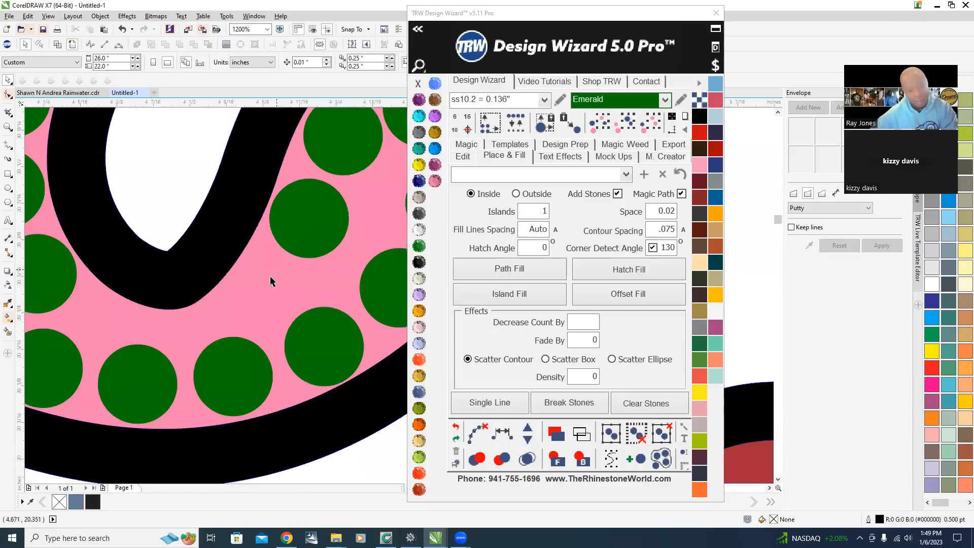
scroll(325, 193, "up", 1)
left_click_drag(324, 192, 217, 343)
scroll(247, 321, "down", 2)
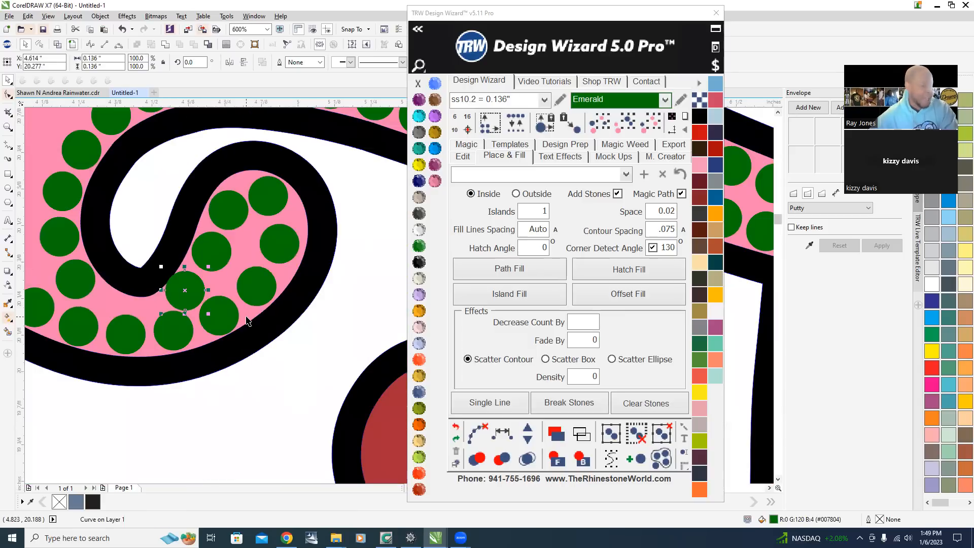
Reposition two stones near the inner curl of the b to close the gaps.
left_click_drag(187, 294, 213, 256)
scroll(226, 249, "up", 1)
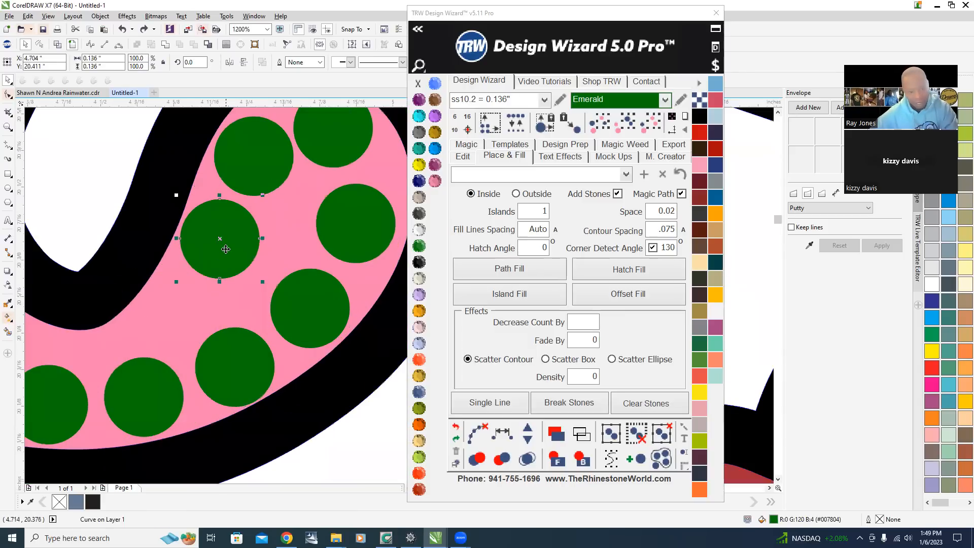
scroll(206, 322, "up", 1)
left_click_drag(254, 148, 207, 249)
scroll(221, 320, "down", 2)
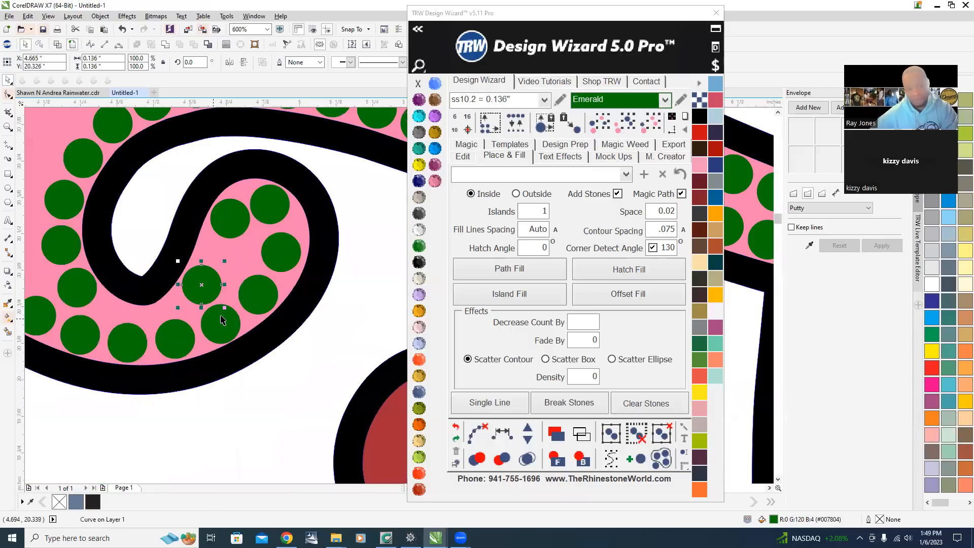
Select three stones along the b's inner curl, respace them evenly, and clear their path.
left_click(228, 218, "shift")
left_click(265, 205, "shift")
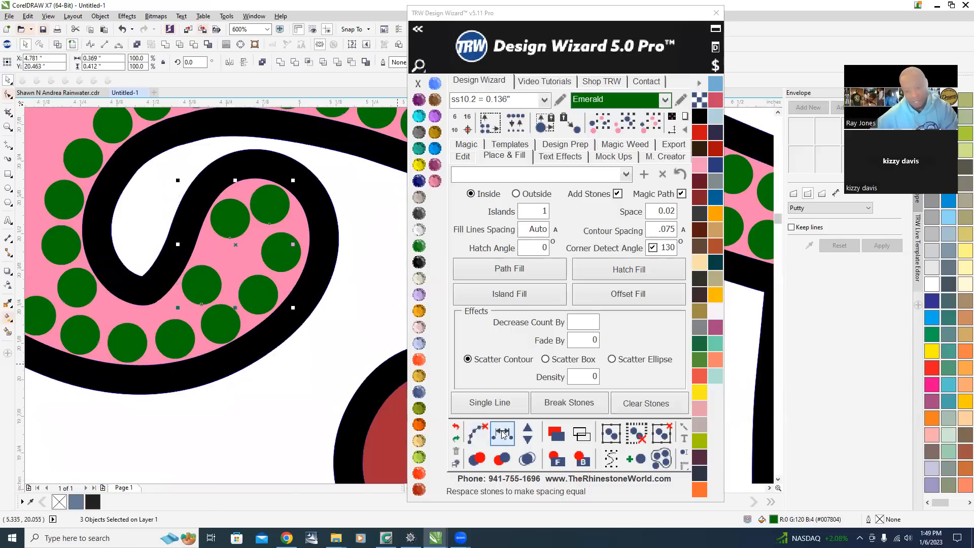
left_click(501, 433)
left_click(477, 433)
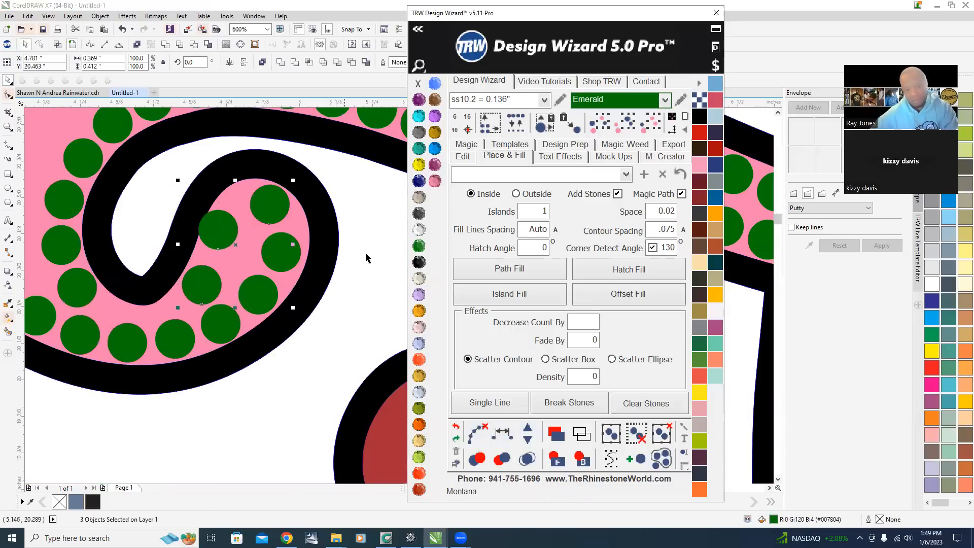
Nudge one stone inside the b's curl slightly into place.
scroll(197, 212, "up", 1)
left_click(244, 271)
left_click_drag(254, 259, 251, 266)
scroll(263, 254, "down", 2)
left_click(100, 338)
scroll(77, 307, "down", 2)
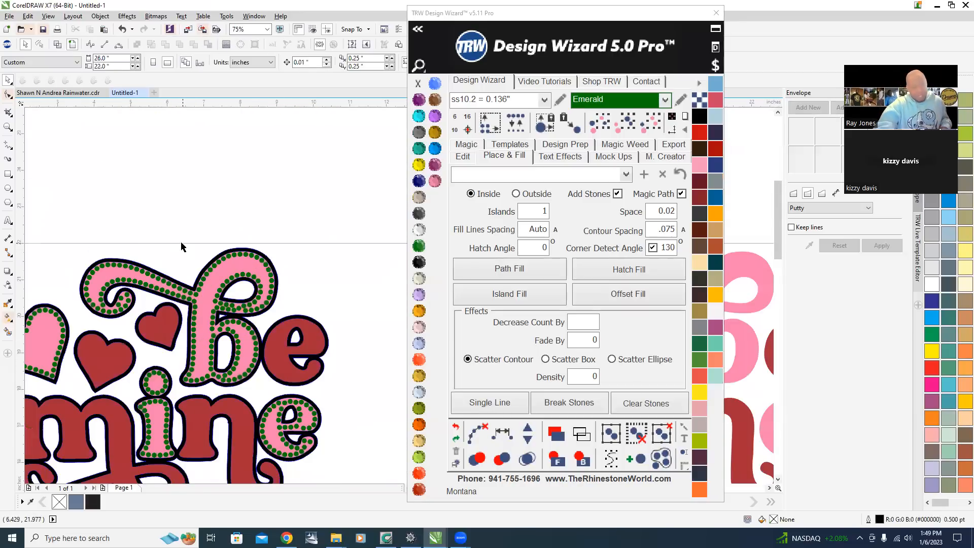
Select all the rhinestones in the design and delete them.
scroll(181, 247, "down", 1)
scroll(130, 336, "up", 1)
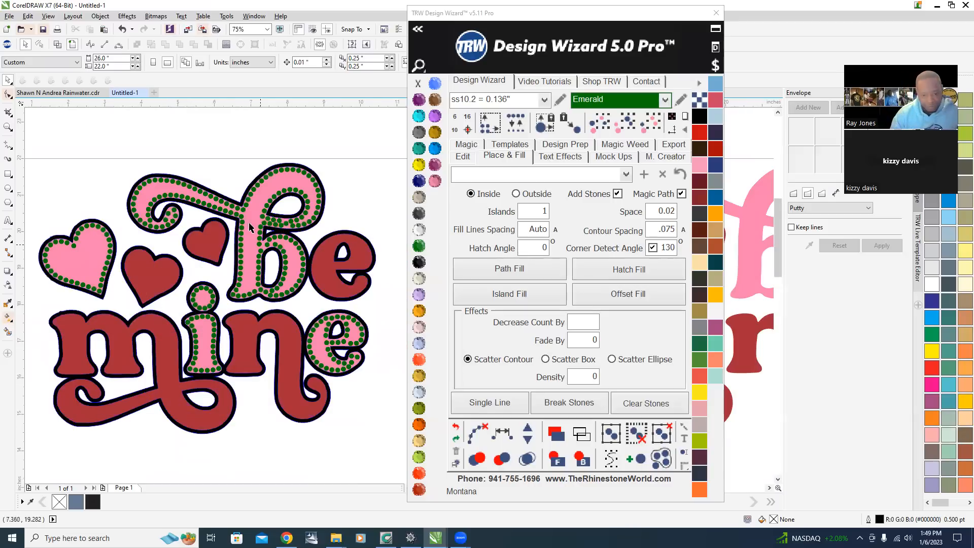
scroll(249, 228, "up", 2)
scroll(121, 270, "down", 2)
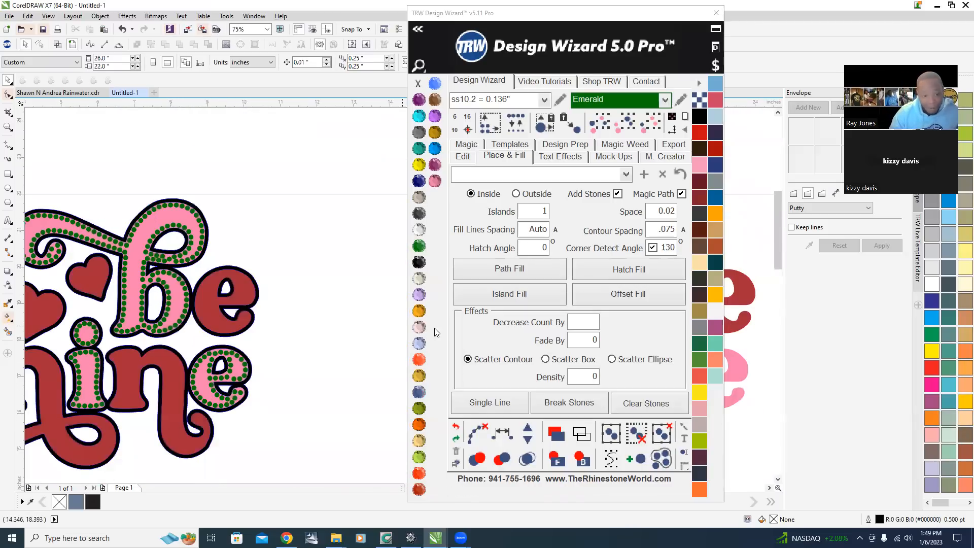
scroll(235, 365, "down", 2)
scroll(185, 349, "up", 2)
left_click(213, 306)
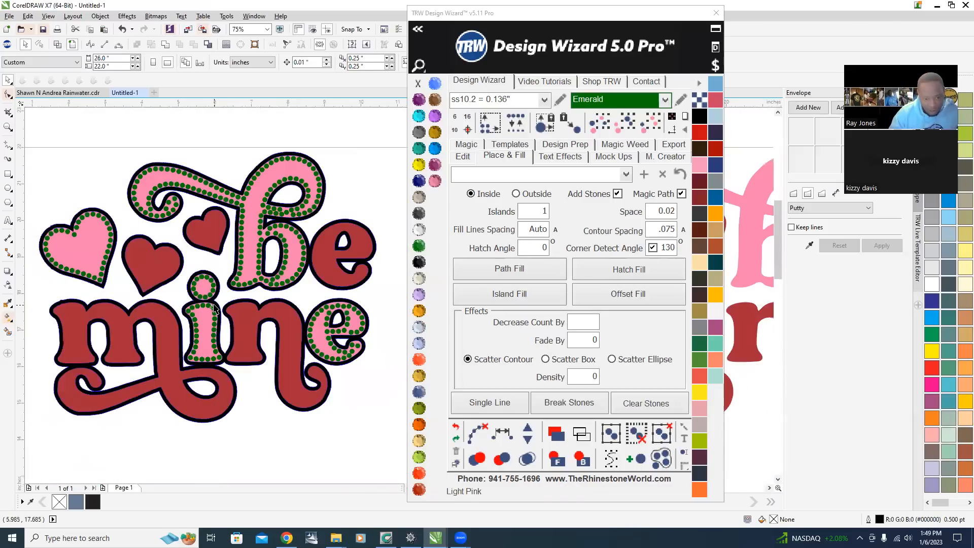
left_click(650, 122)
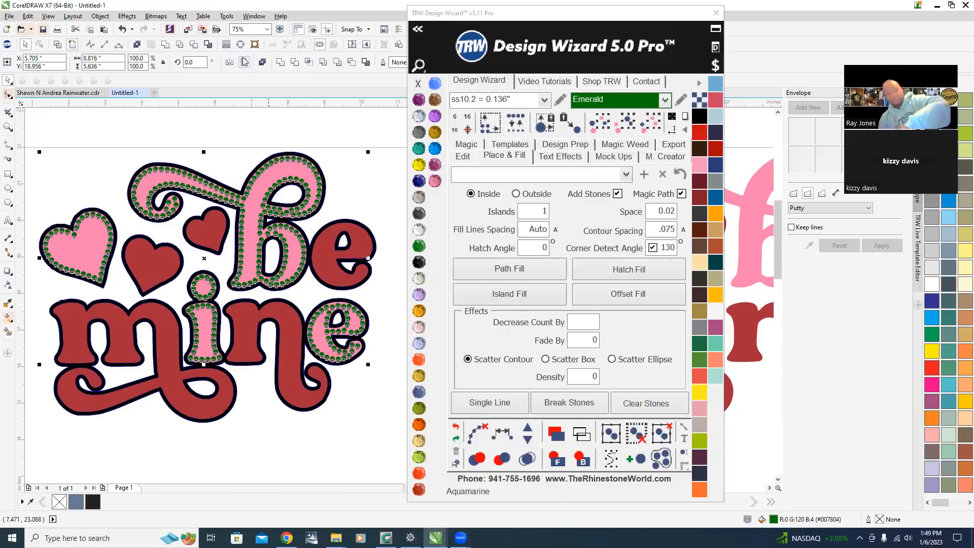
key("Delete")
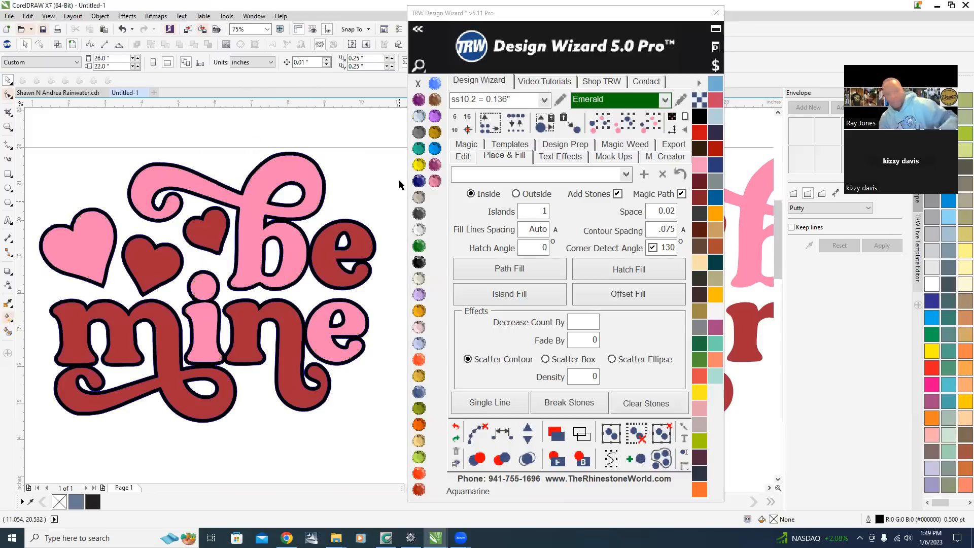
Set Islands to 0, island-fill the pink shapes with stones, and merge the overlapping stones.
left_click(528, 218)
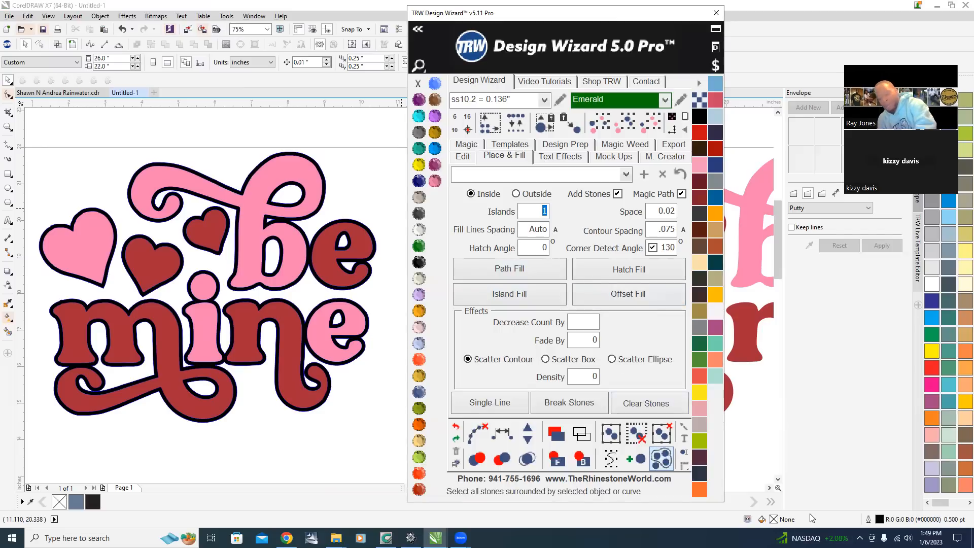
type("0")
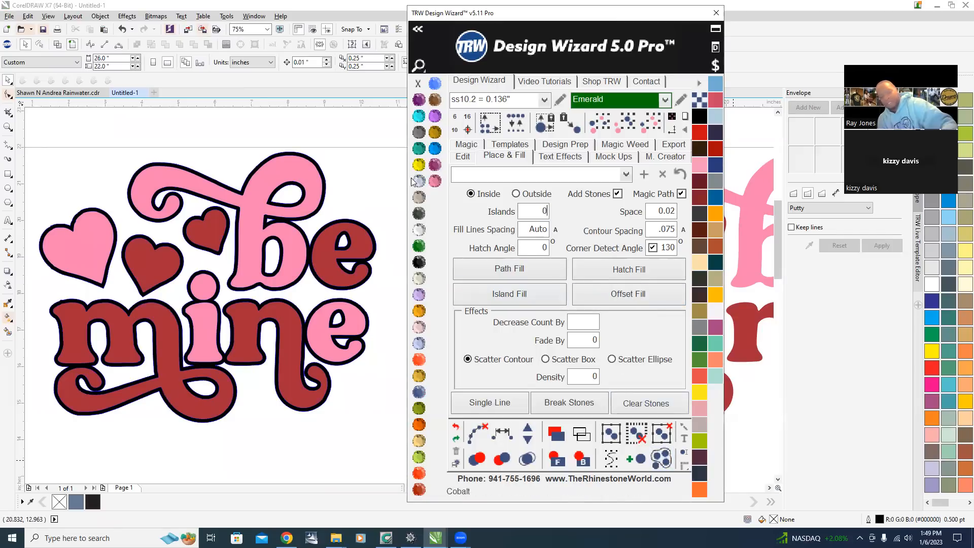
left_click(299, 197)
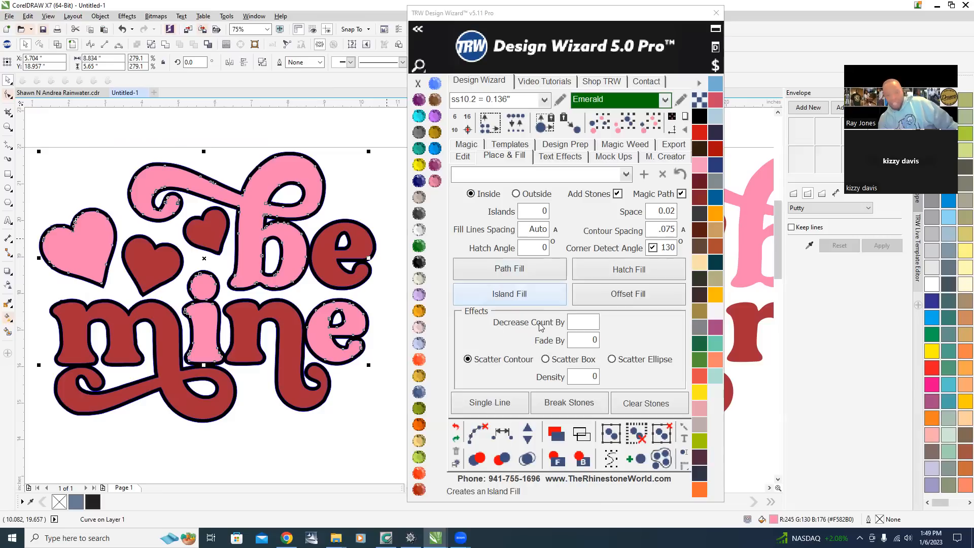
left_click(509, 294)
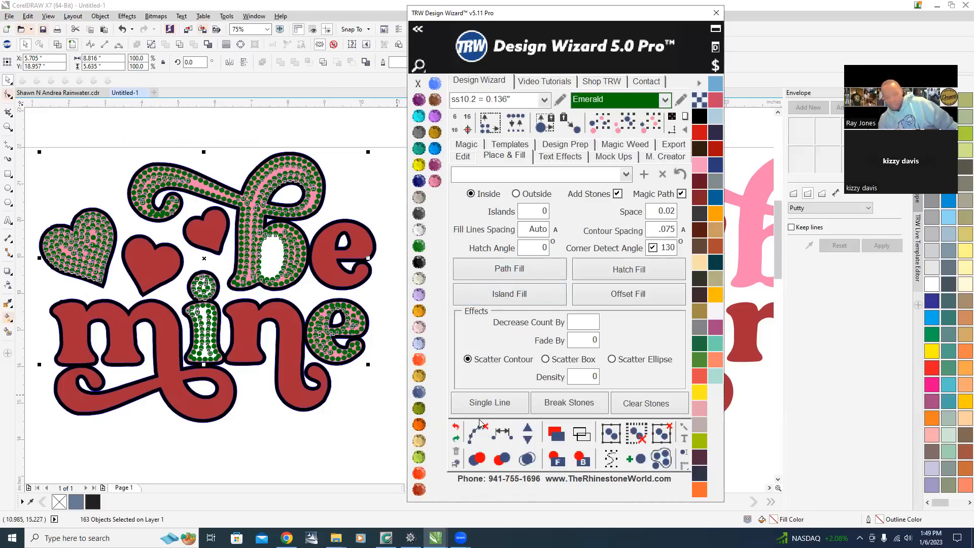
left_click(527, 459)
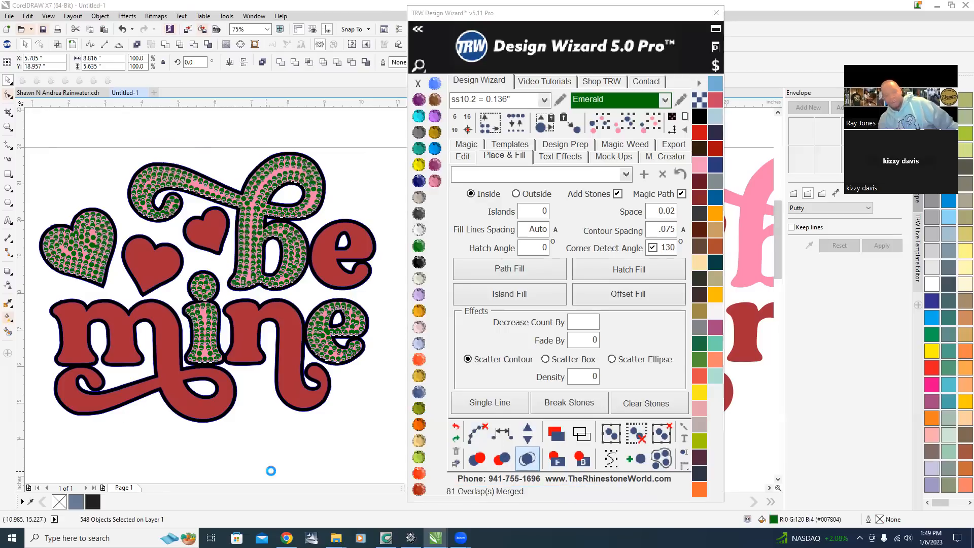
left_click(266, 426)
Inspect the new stone fill in the letters and the pink heart up close.
scroll(263, 184, "up", 2)
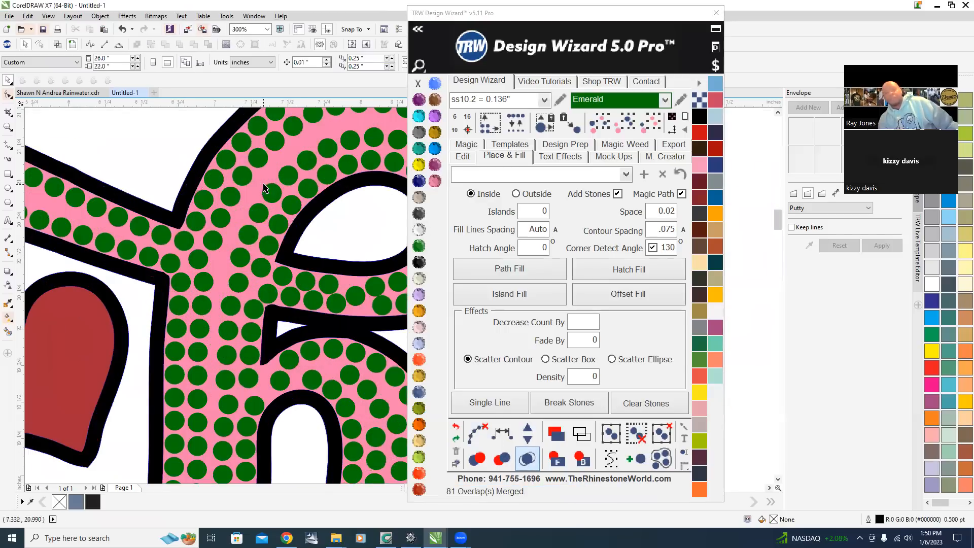
scroll(284, 258, "down", 3)
scroll(295, 288, "up", 1)
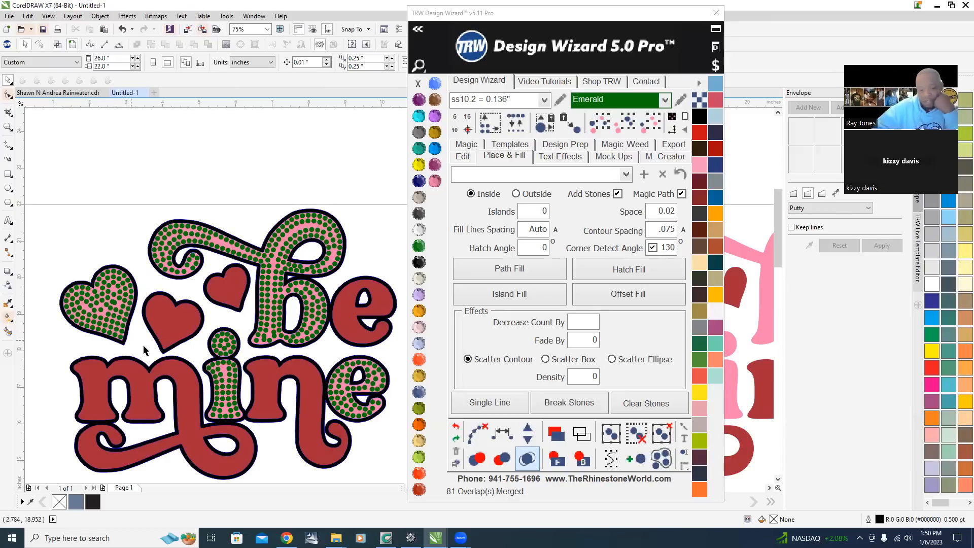
scroll(66, 324, "up", 2)
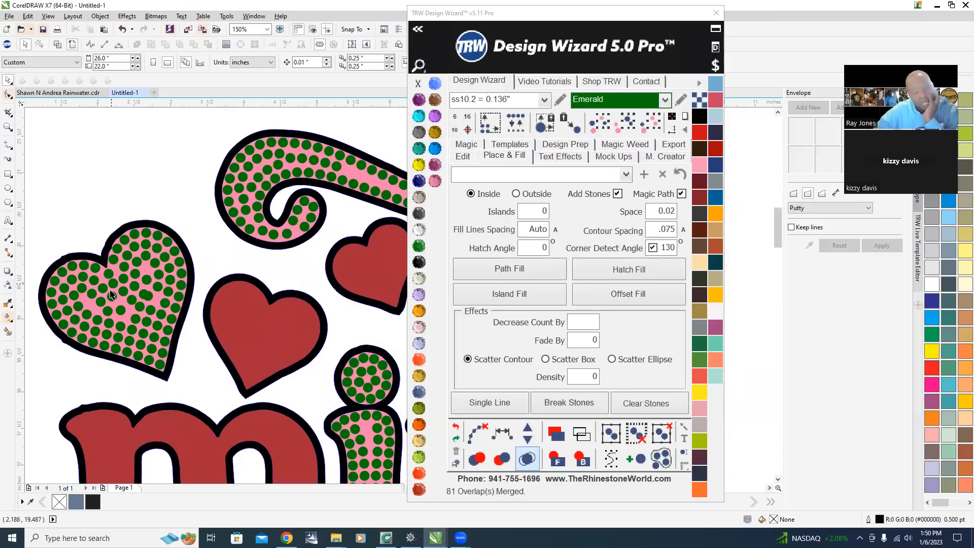
scroll(152, 296, "up", 2)
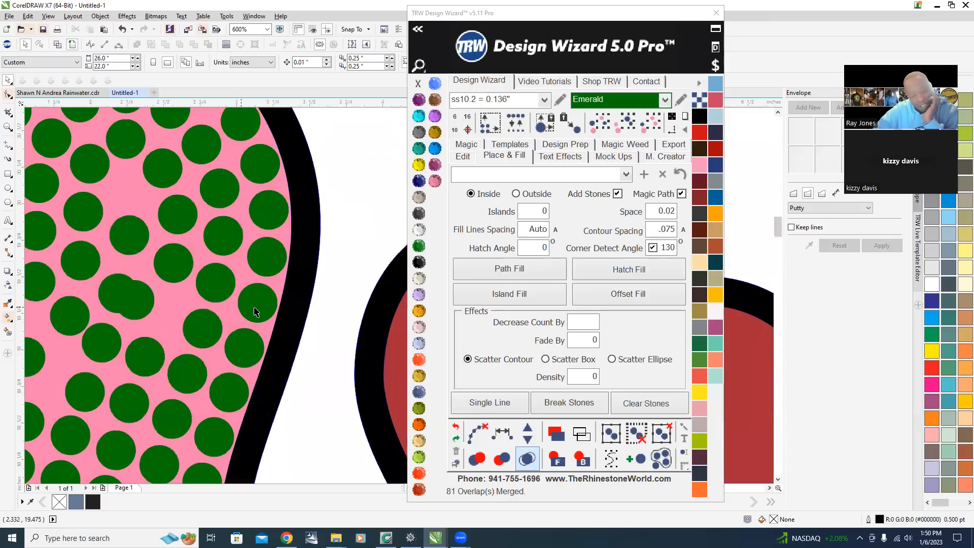
scroll(170, 314, "down", 2)
scroll(166, 323, "up", 1)
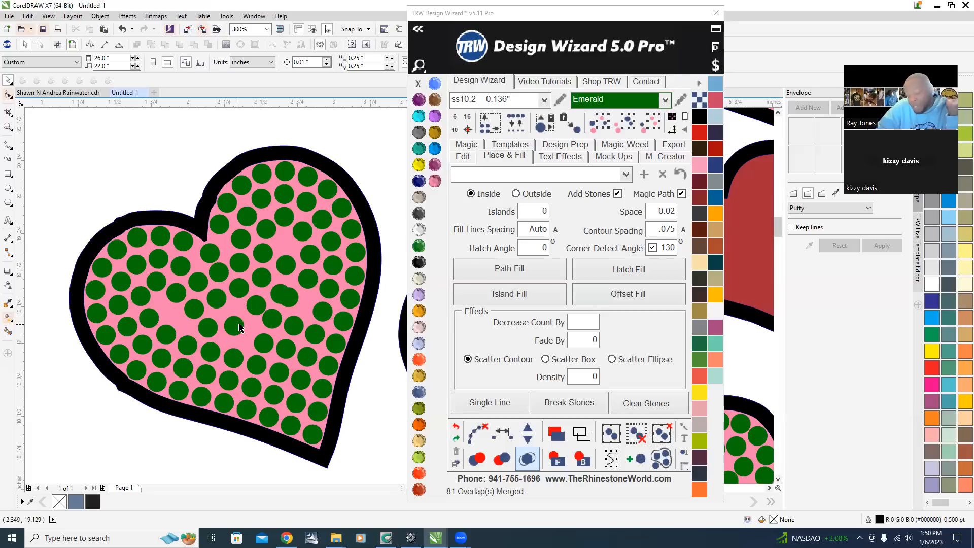
scroll(311, 292, "up", 4)
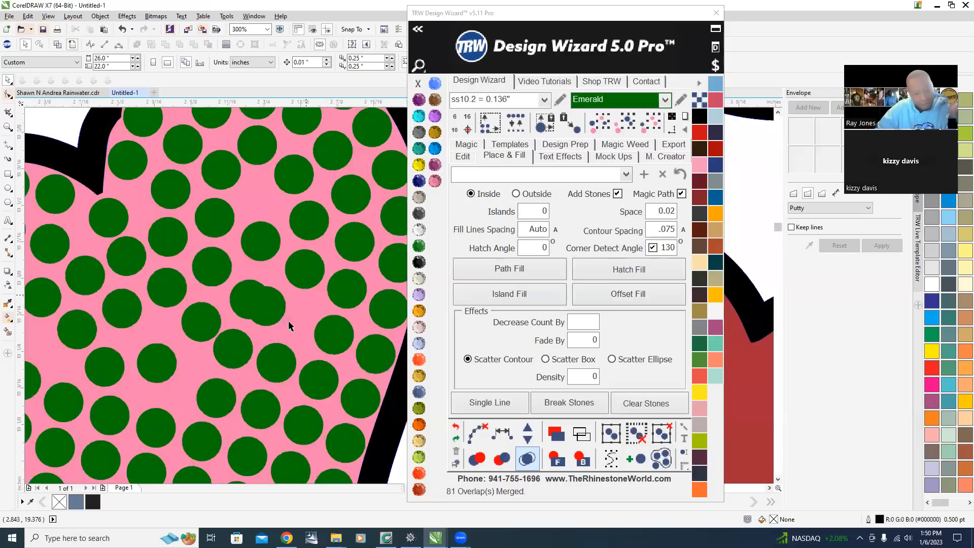
Move three stones within the pink heart to fill gaps in the pattern.
left_click_drag(240, 330, 288, 346)
scroll(315, 283, "down", 4)
scroll(319, 275, "up", 4)
scroll(310, 259, "down", 2)
scroll(237, 323, "up", 2)
left_click_drag(247, 248, 212, 271)
scroll(272, 278, "down", 2)
scroll(262, 281, "up", 2)
left_click_drag(124, 152, 120, 218)
scroll(119, 217, "down", 2)
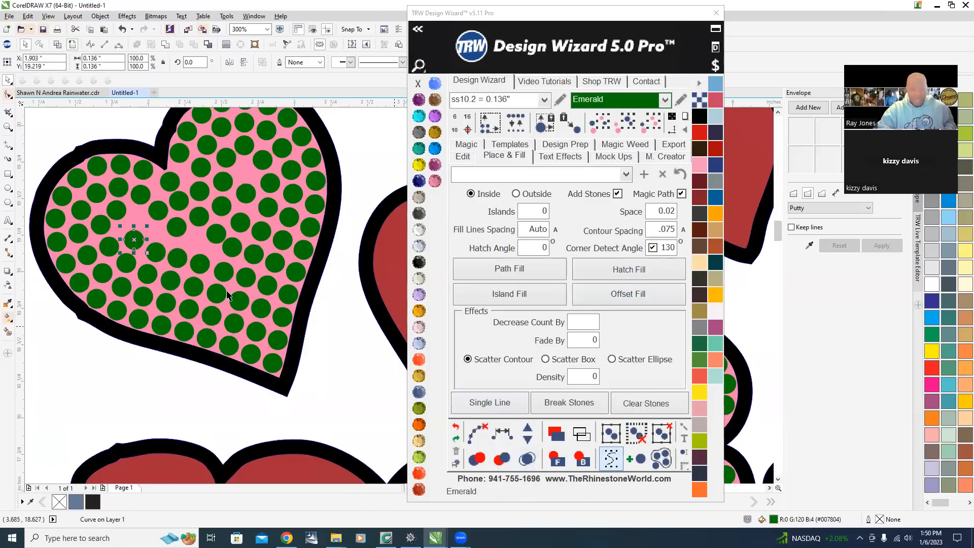
Shift four more stones near the middle of the pink heart to even the spacing.
scroll(257, 287, "down", 1)
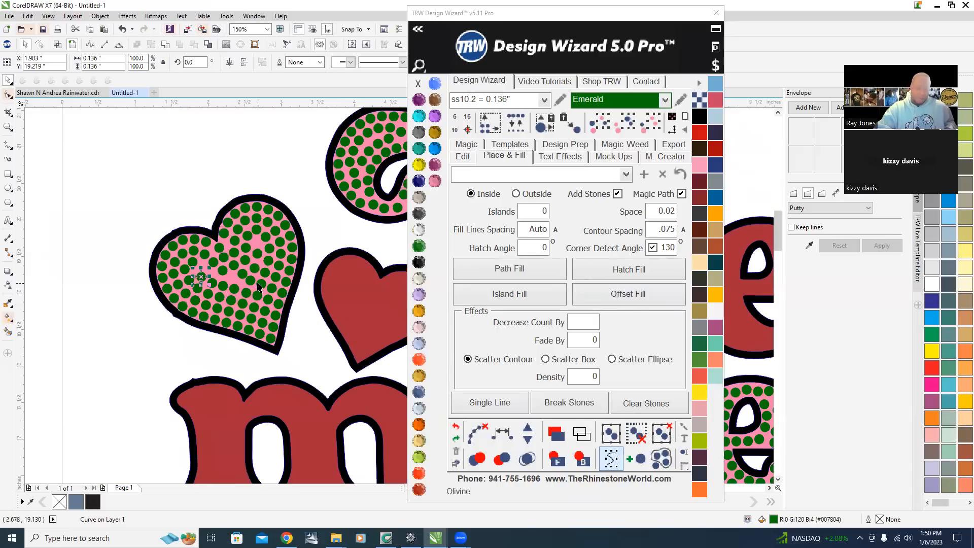
scroll(257, 287, "up", 3)
left_click_drag(151, 237, 149, 233)
scroll(219, 341, "down", 2)
scroll(131, 314, "up", 1)
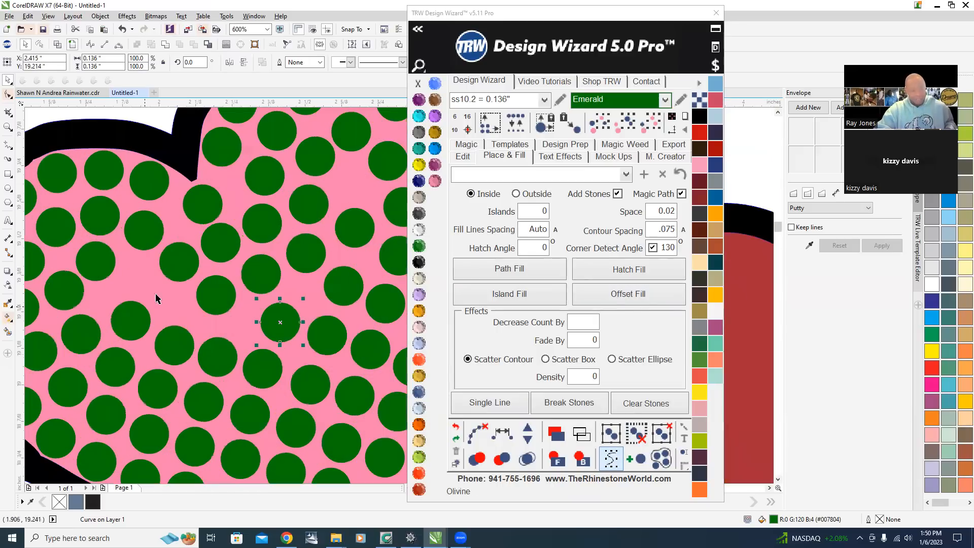
left_click_drag(181, 265, 147, 278)
left_click_drag(211, 298, 183, 302)
left_click_drag(264, 278, 239, 318)
scroll(243, 317, "down", 4)
scroll(273, 294, "up", 4)
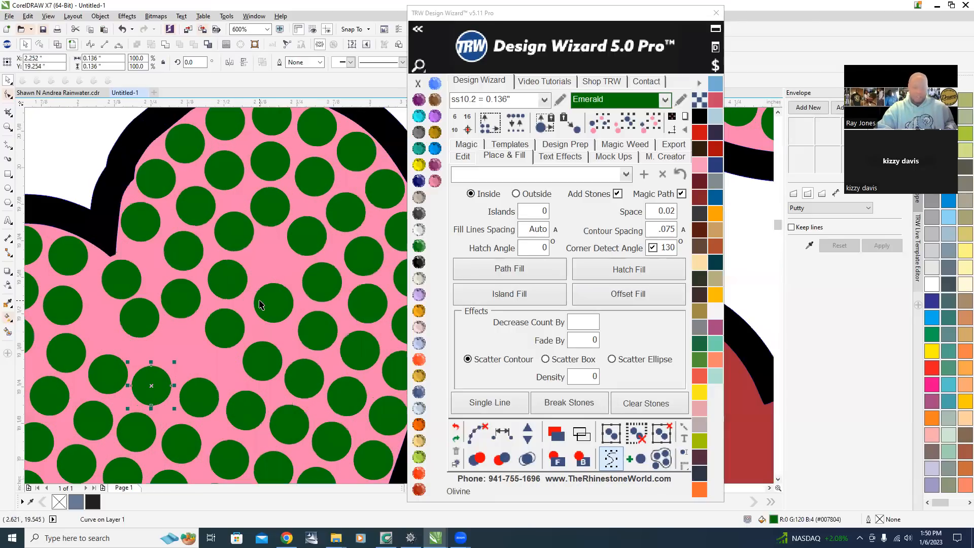
Drag two more stones inside the pink heart into open gaps.
scroll(264, 304, "up", 2)
left_click_drag(301, 355, 235, 295)
scroll(289, 272, "down", 5)
scroll(291, 268, "up", 5)
scroll(280, 296, "down", 3)
scroll(283, 290, "up", 1)
scroll(160, 280, "down", 3)
scroll(183, 284, "up", 1)
left_click_drag(145, 246, 254, 280)
scroll(256, 243, "down", 2)
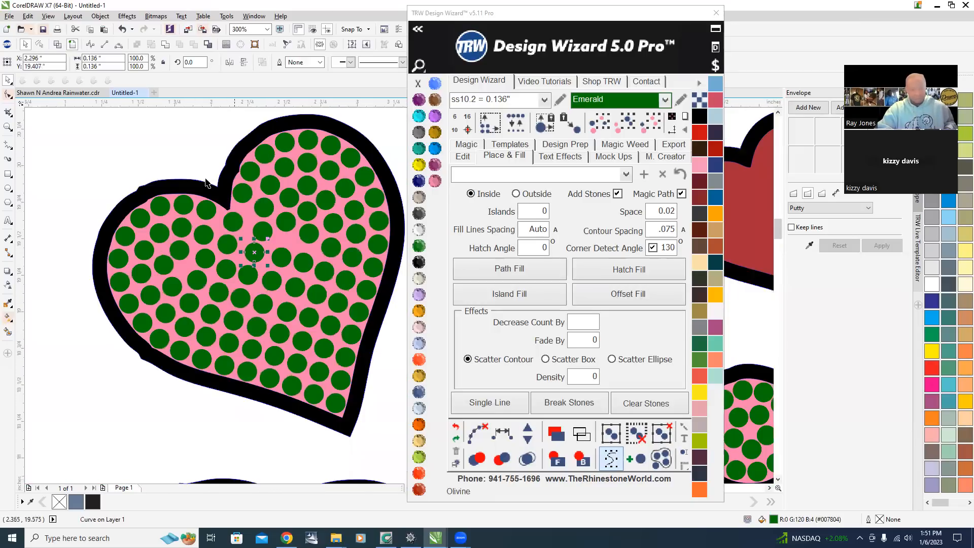
Select the seven stones in a column down the heart's middle and respace them evenly.
left_click(145, 147)
scroll(325, 284, "down", 2)
scroll(314, 289, "up", 2)
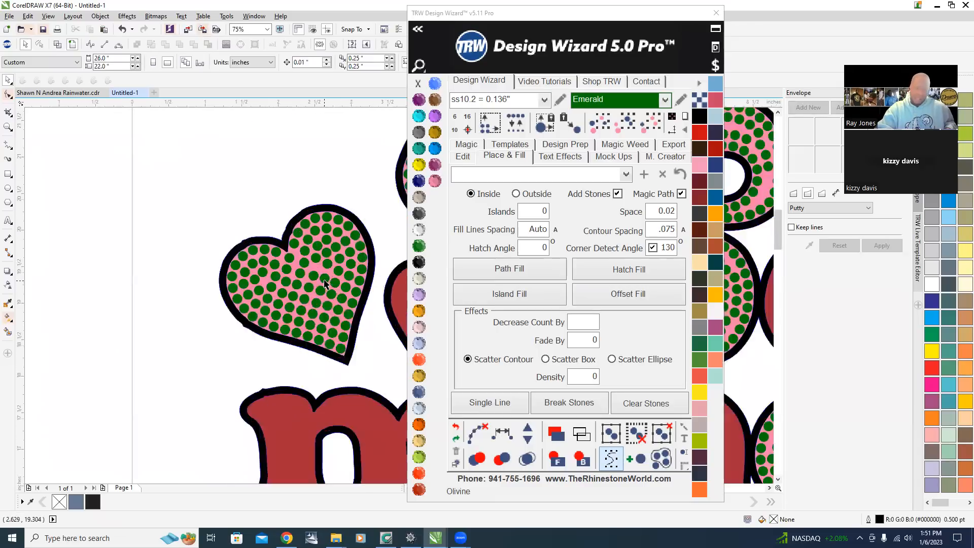
scroll(255, 250, "down", 1)
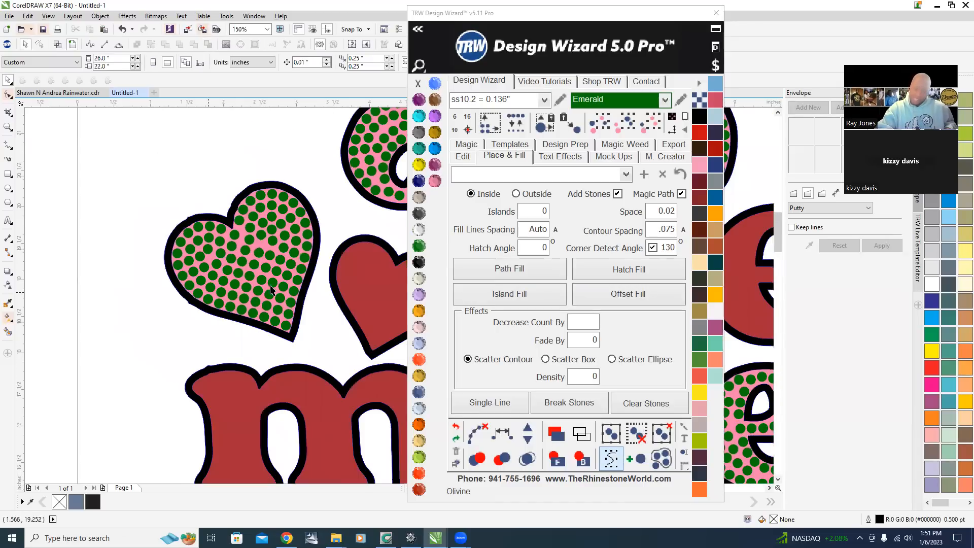
scroll(264, 238, "up", 2)
scroll(264, 238, "down", 2)
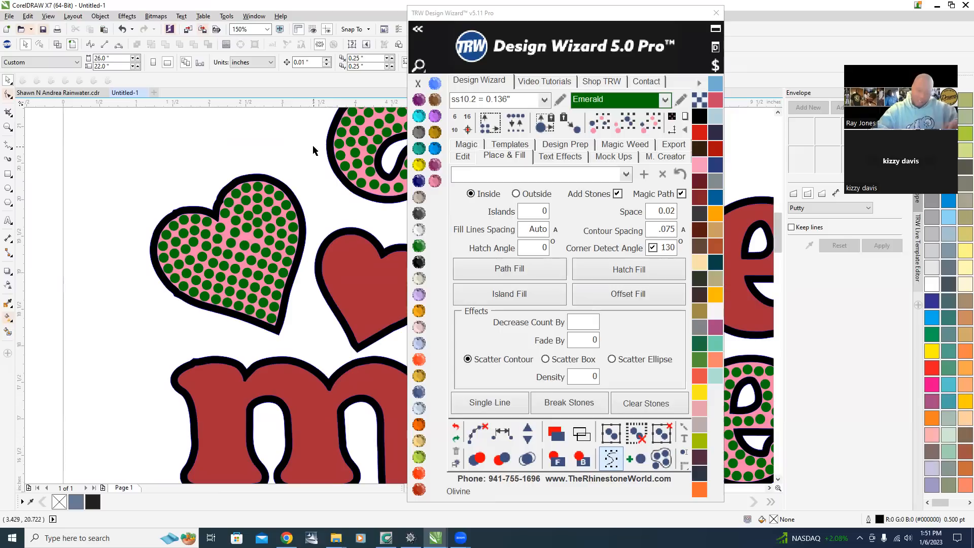
scroll(236, 264, "up", 1)
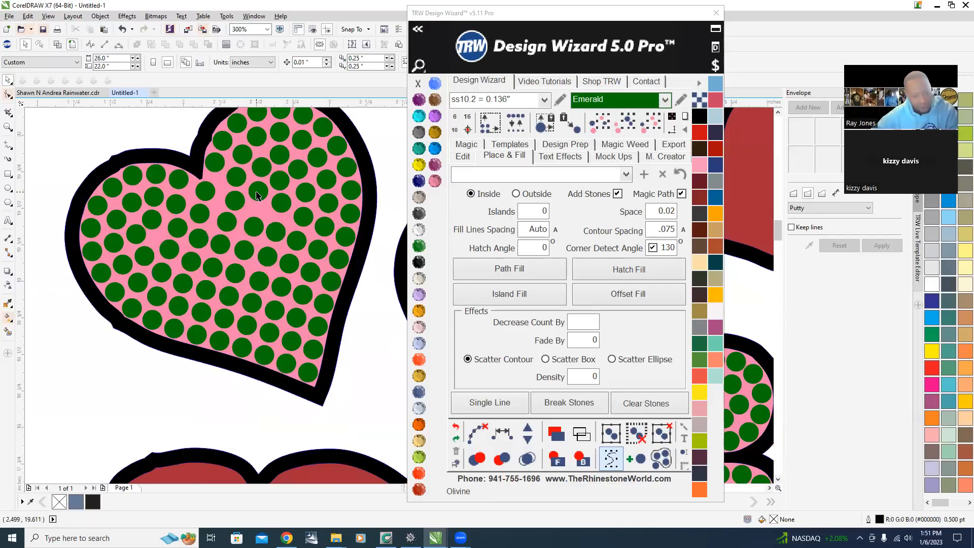
left_click(256, 193)
left_click(252, 230, "shift")
left_click(243, 250, "shift")
left_click(235, 274, "shift")
left_click(229, 295, "shift")
left_click(224, 318, "shift")
left_click(219, 339, "shift")
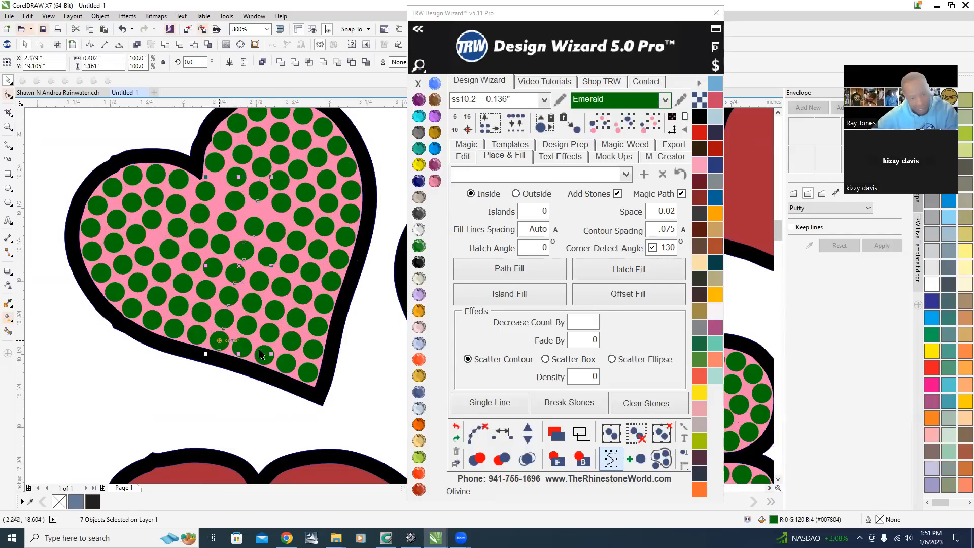
left_click(502, 433)
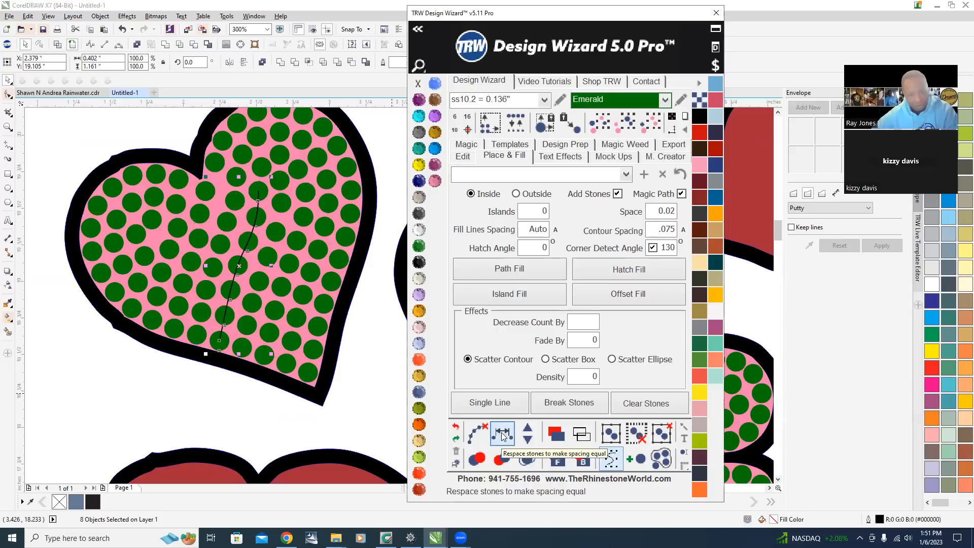
Select the seven stones in the neighbouring column of the heart and respace them evenly.
left_click(284, 204)
left_click(275, 228, "shift")
left_click(267, 256, "shift")
left_click(259, 279, "shift")
left_click(253, 302, "shift")
left_click(246, 327, "shift")
left_click(240, 350, "shift")
left_click(499, 430)
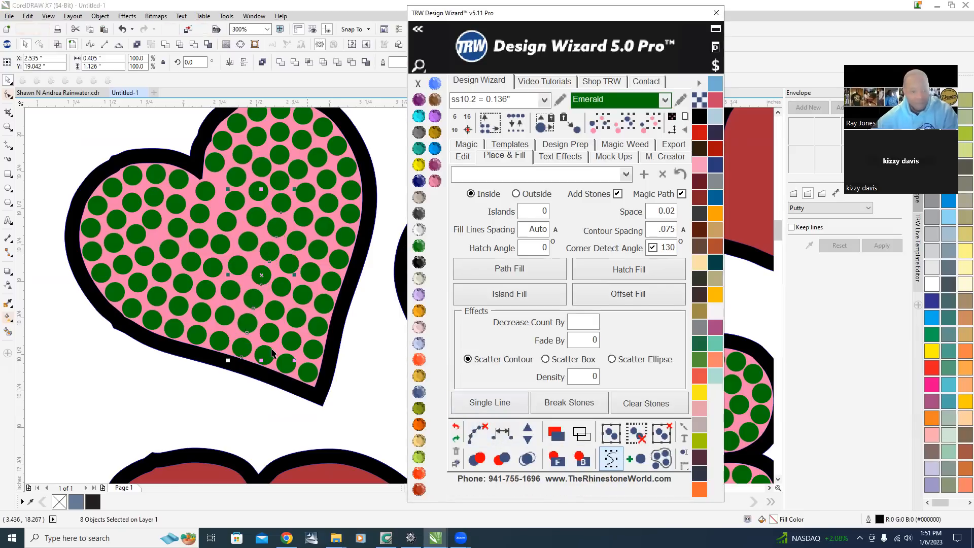
key("Escape")
scroll(157, 262, "down", 4)
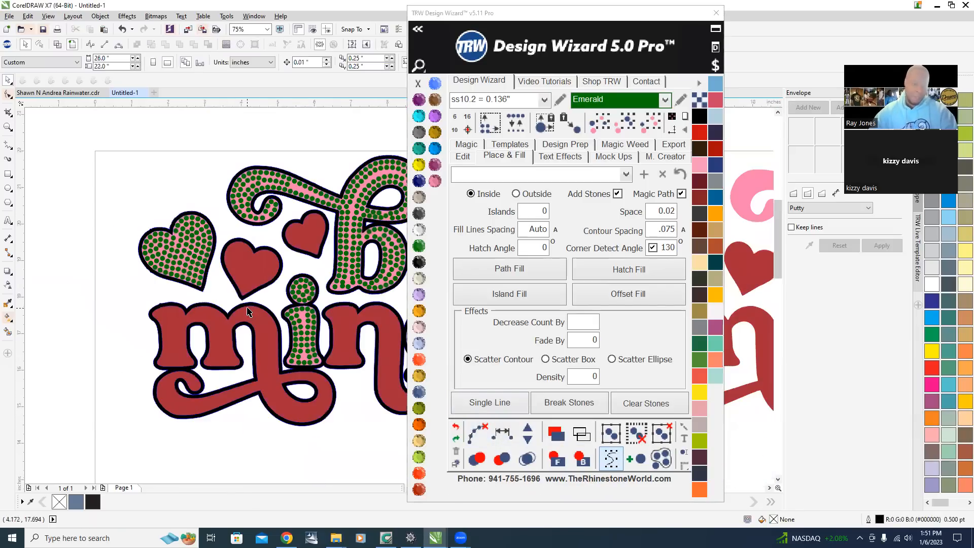
scroll(161, 241, "up", 4)
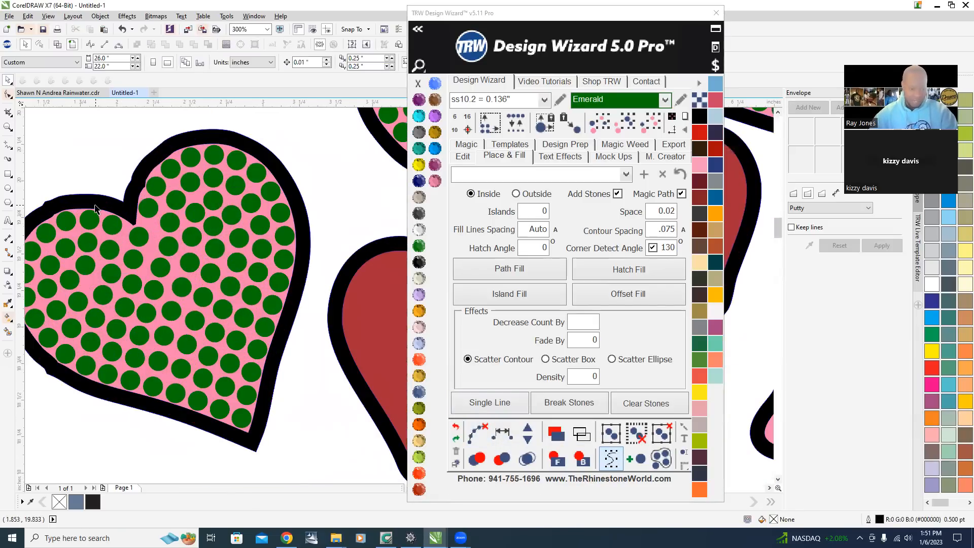
Select the eight stones along a diagonal row of the pink heart and respace them evenly along a line.
left_click(117, 227)
left_click(143, 240, "shift")
left_click(171, 247, "shift")
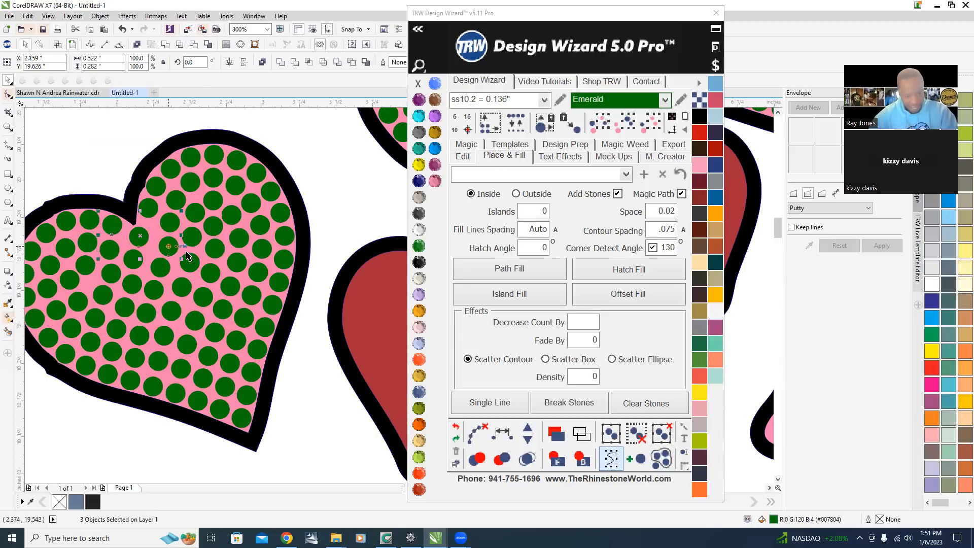
left_click(192, 264, "shift")
left_click(212, 275, "shift")
left_click(232, 287, "shift")
left_click(252, 296, "shift")
left_click(274, 304, "shift")
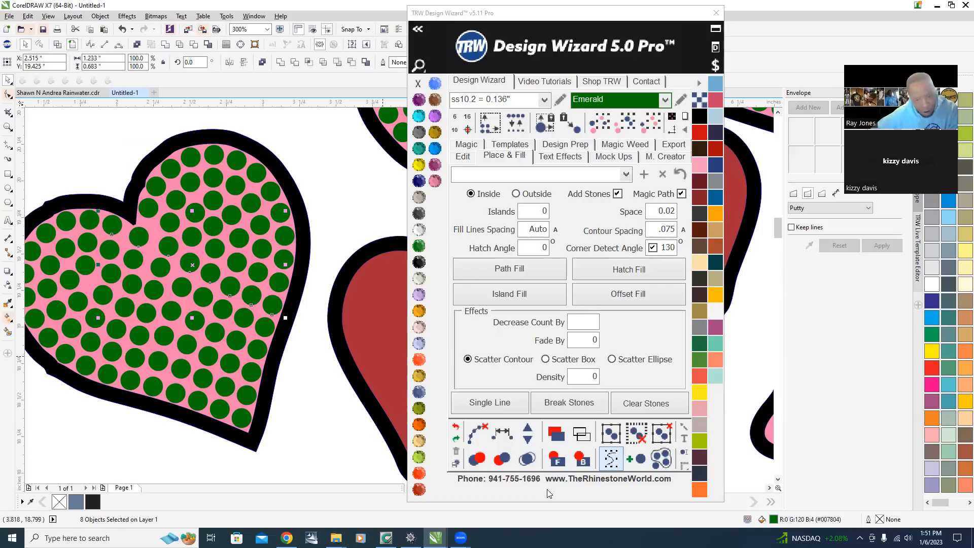
left_click(501, 434)
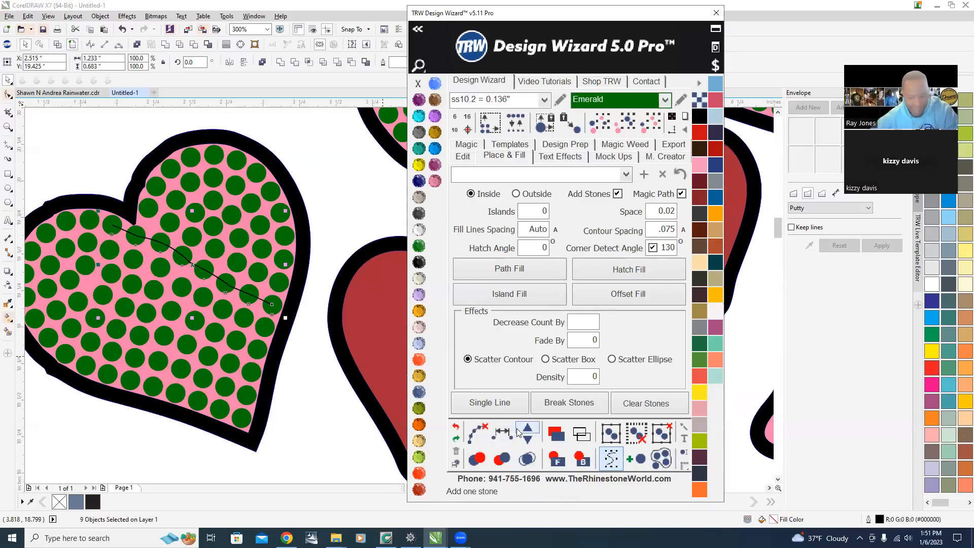
left_click(528, 432)
left_click(526, 440)
left_click(476, 428)
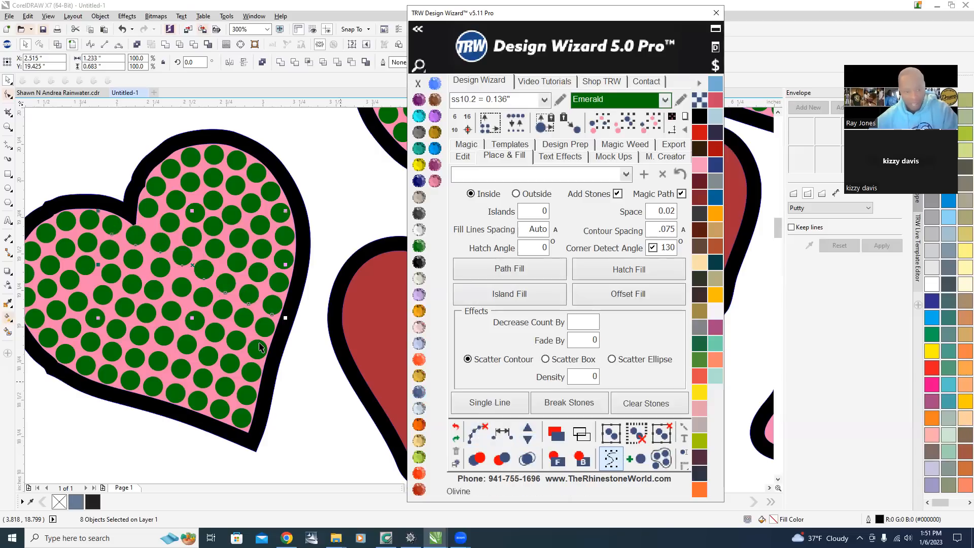
Zoom around the design to inspect the stone fills in the hearts and letters.
left_click(329, 199)
scroll(225, 255, "down", 4)
scroll(229, 270, "up", 1)
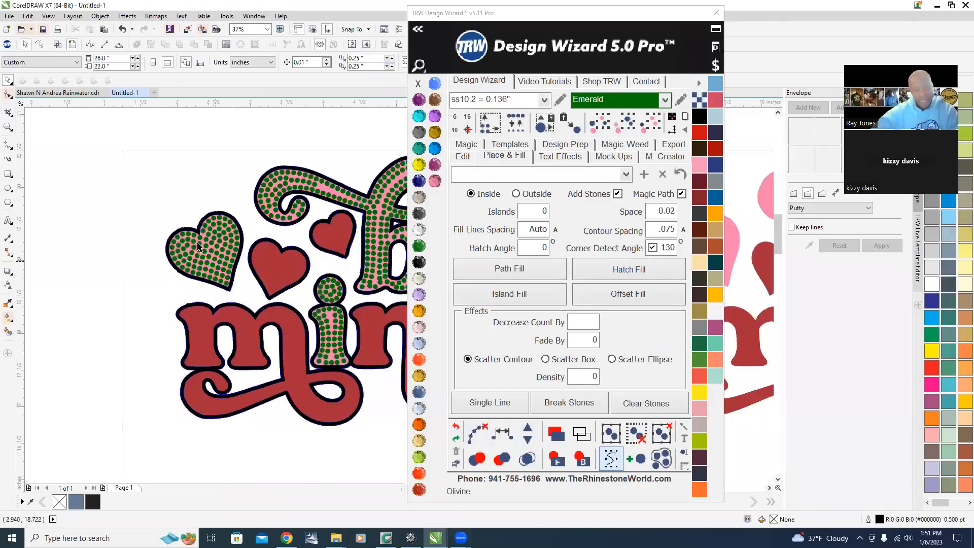
scroll(198, 247, "up", 2)
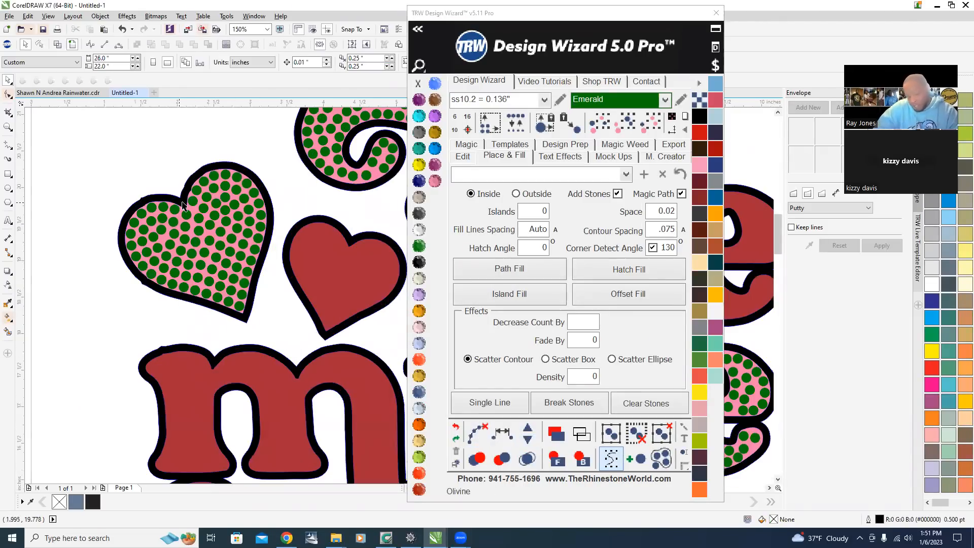
scroll(182, 221, "up", 1)
scroll(155, 256, "up", 1)
scroll(152, 256, "down", 1)
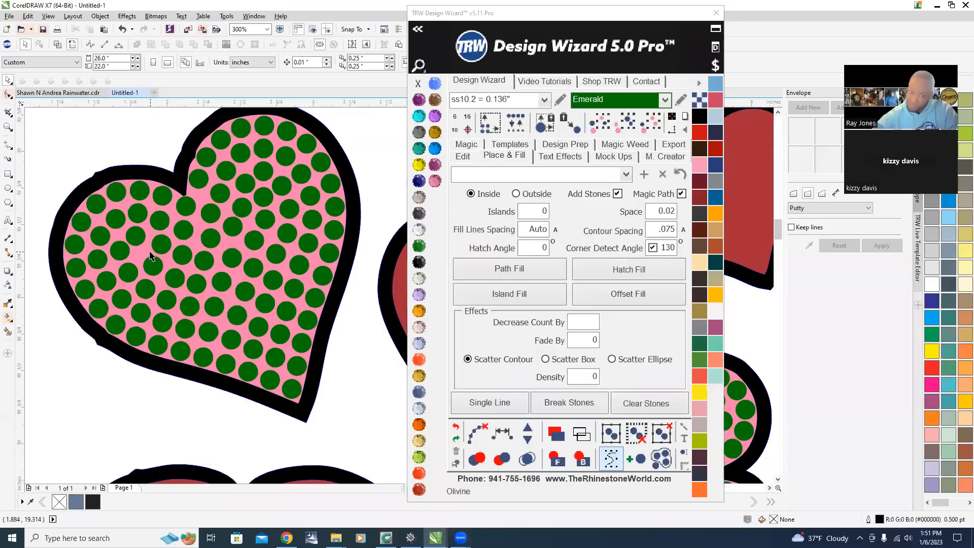
scroll(147, 252, "up", 1)
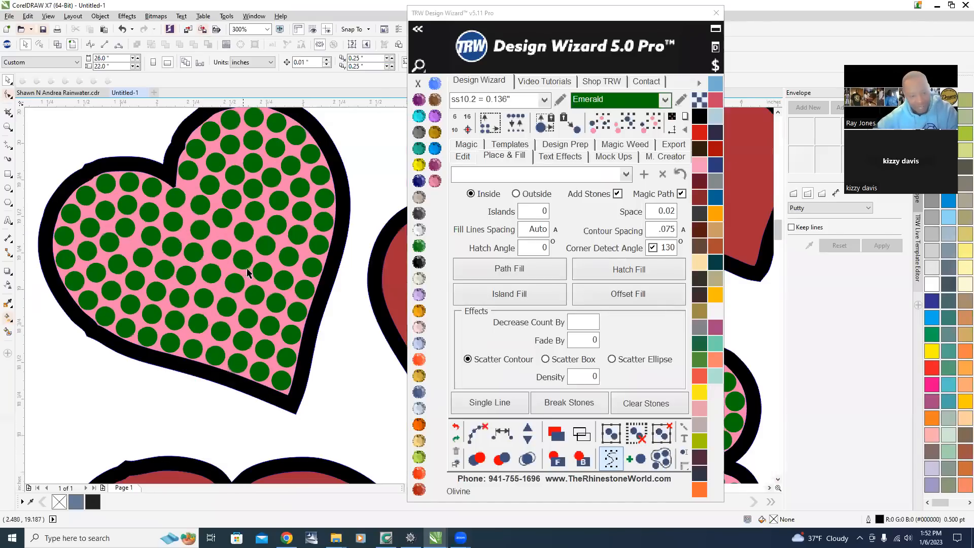
scroll(223, 223, "up", 3)
left_click(220, 250)
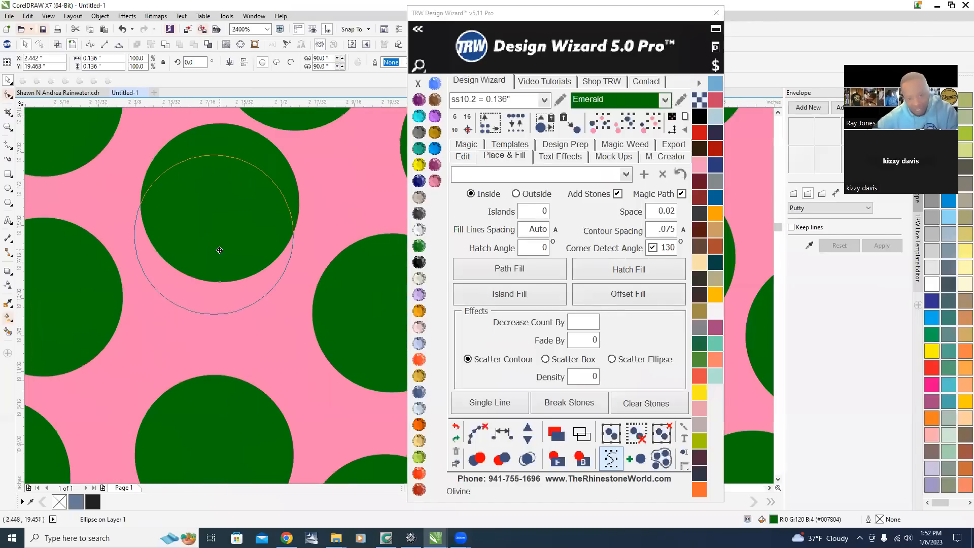
scroll(219, 250, "down", 4)
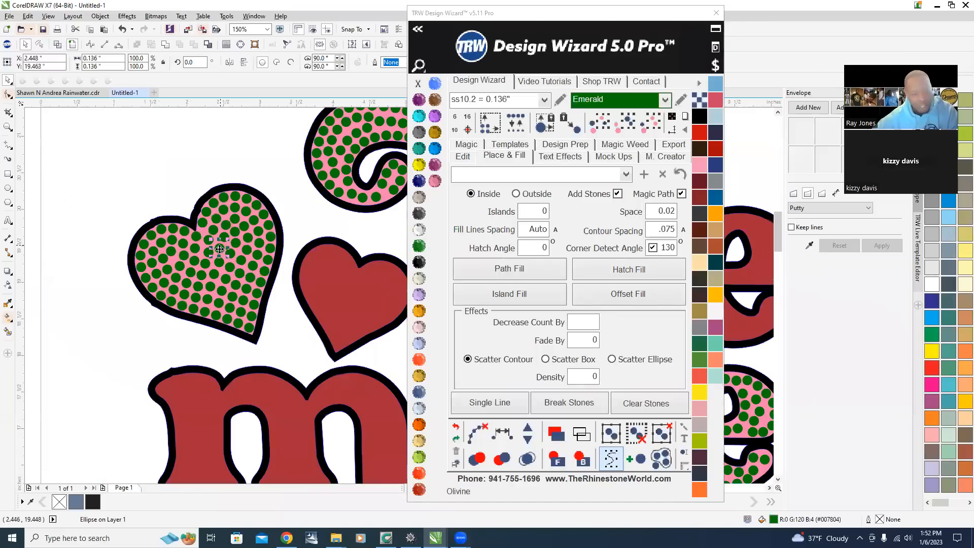
scroll(219, 249, "down", 2)
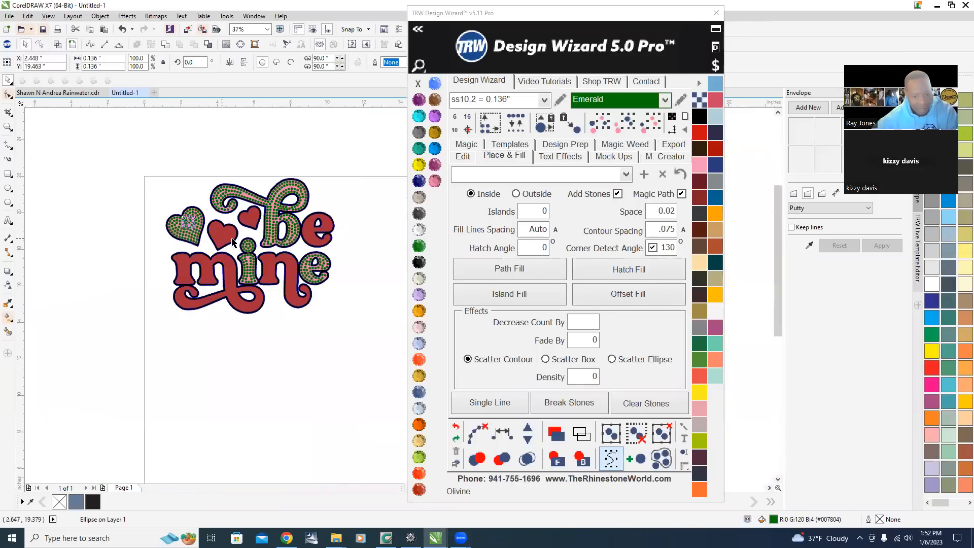
scroll(233, 242, "up", 1)
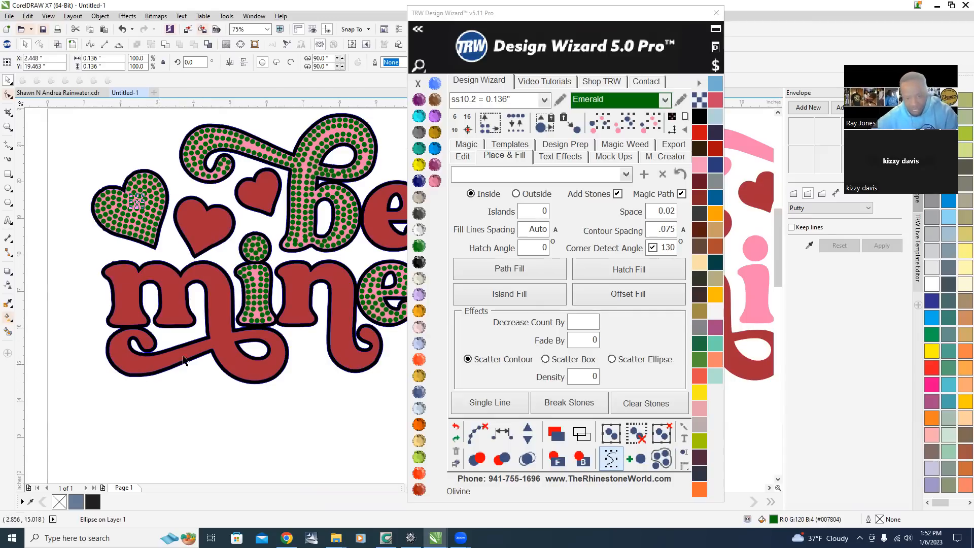
scroll(291, 152, "up", 3)
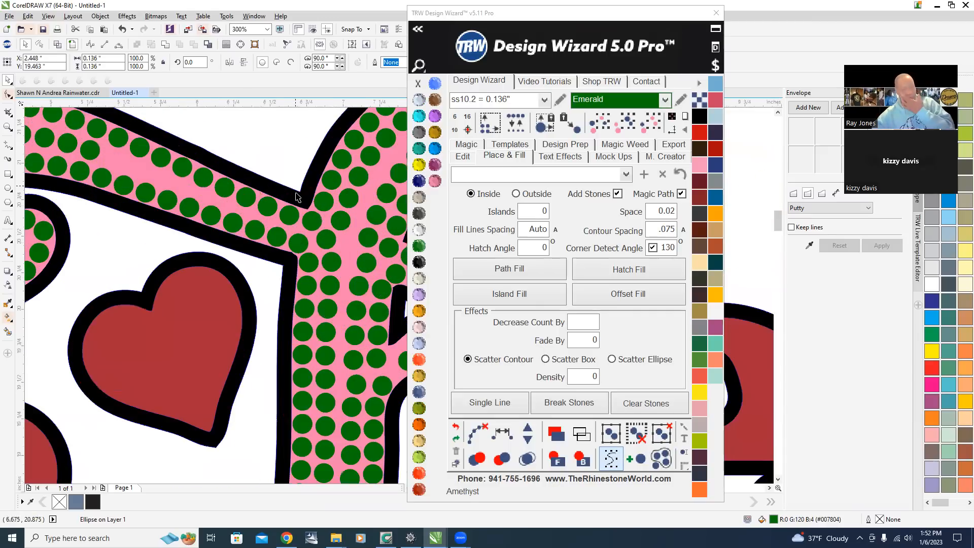
scroll(298, 200, "up", 2)
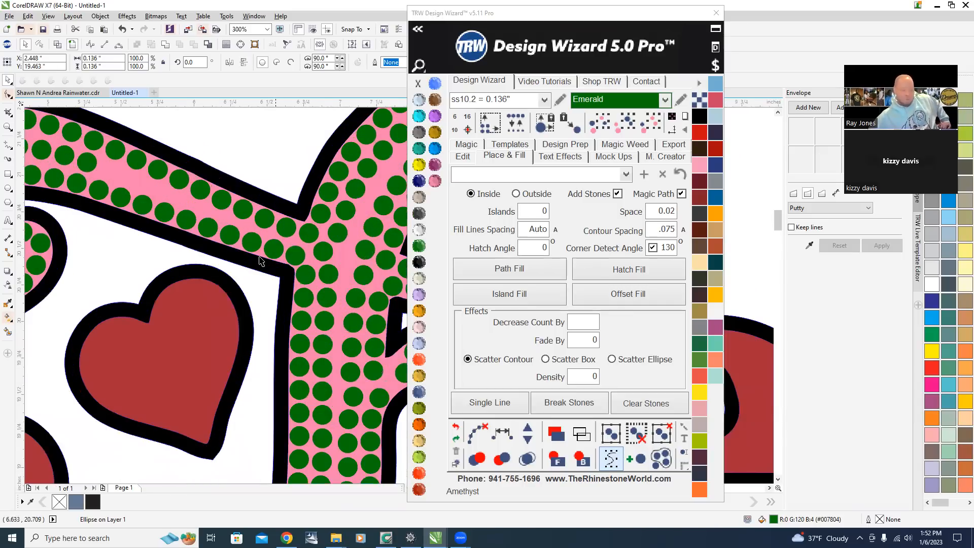
scroll(277, 248, "down", 2)
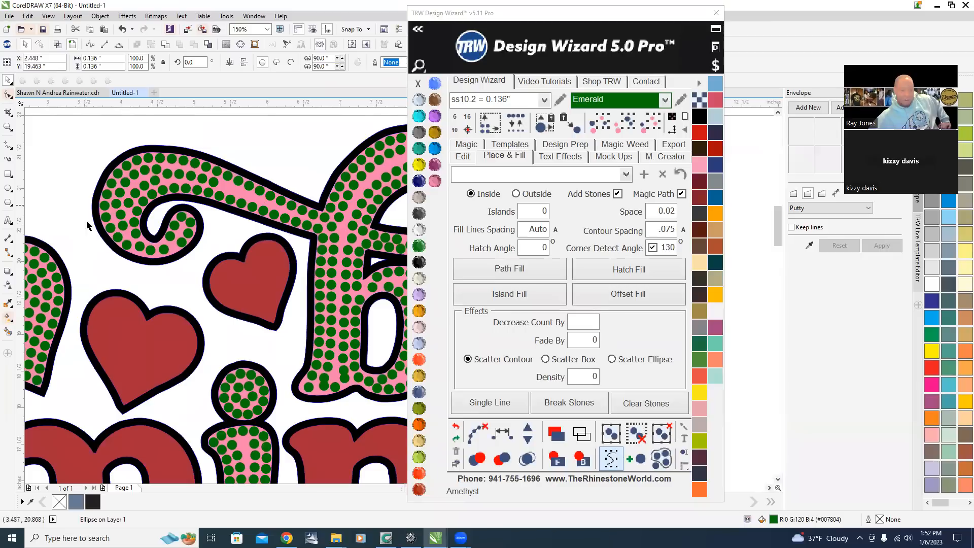
scroll(111, 181, "up", 2)
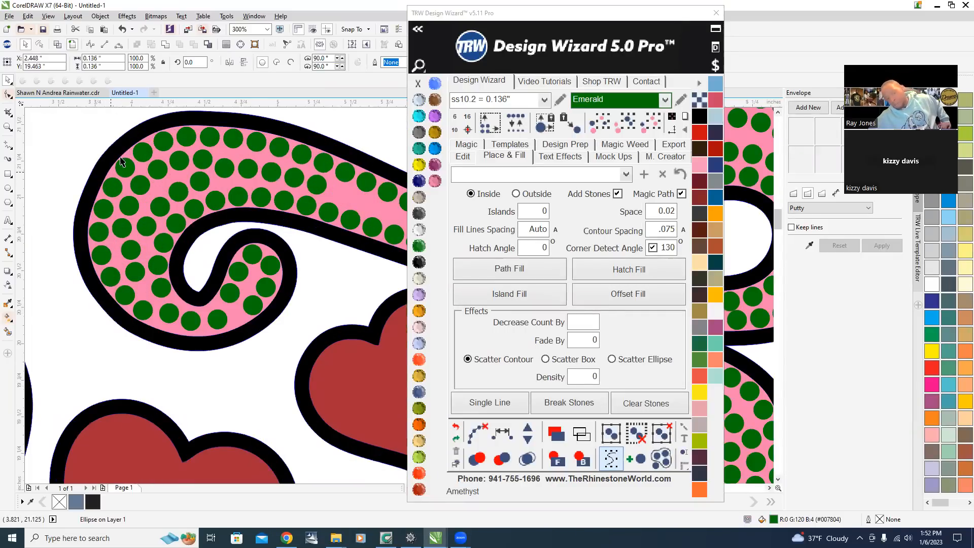
scroll(203, 208, "down", 5)
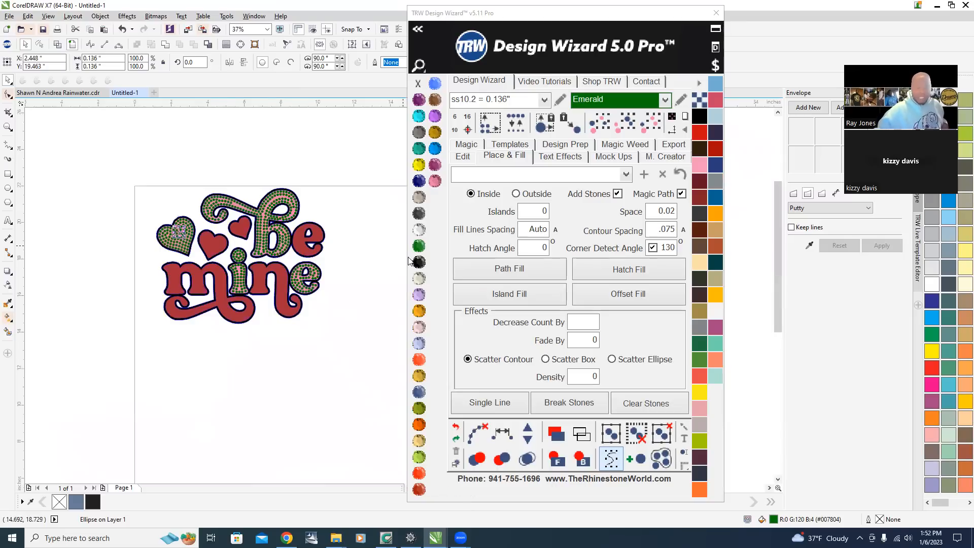
scroll(317, 279, "up", 2)
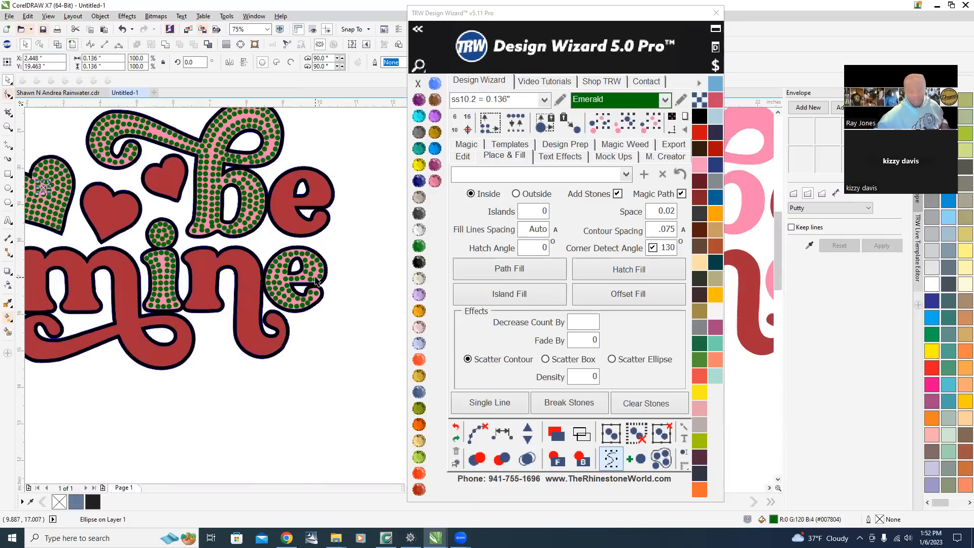
scroll(265, 229, "up", 1)
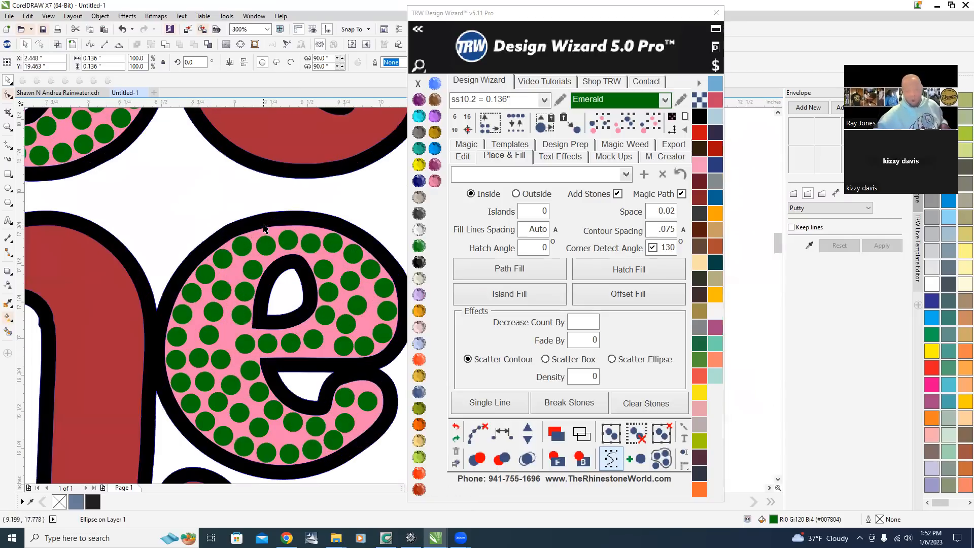
scroll(229, 243, "down", 1)
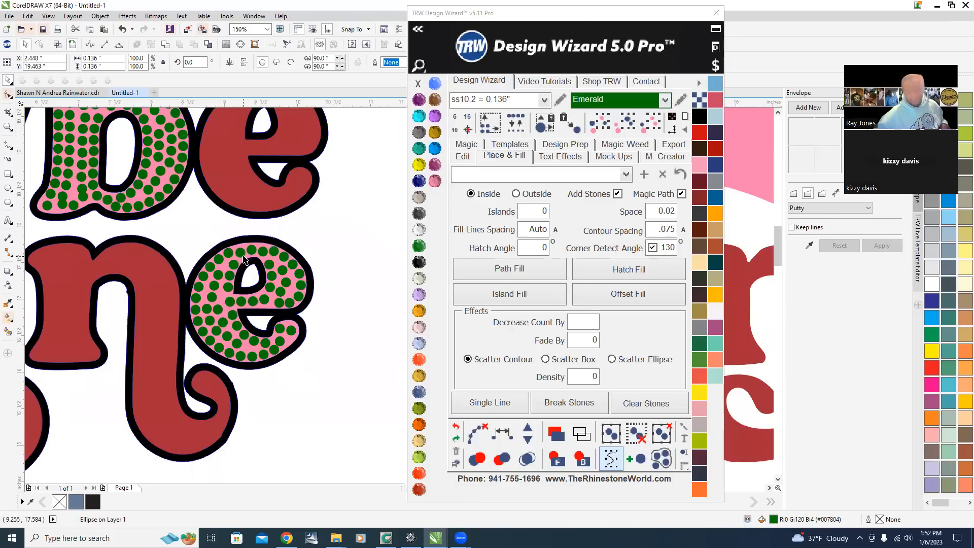
scroll(243, 259, "up", 1)
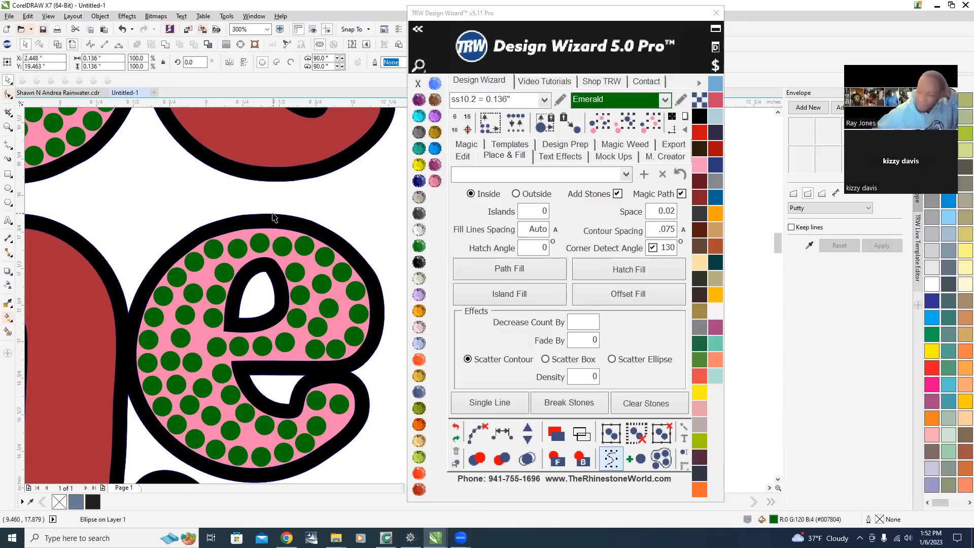
scroll(253, 236, "down", 3)
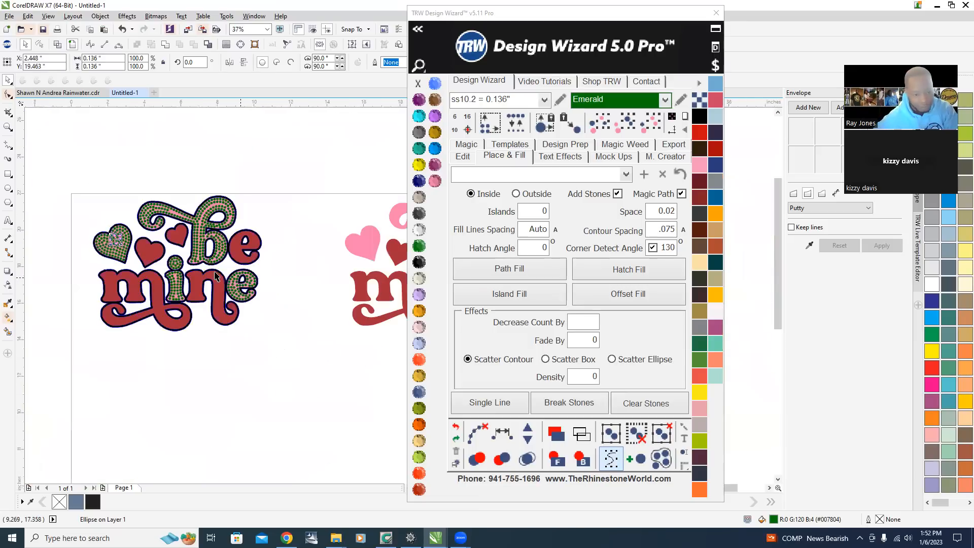
scroll(172, 217, "up", 2)
Select all the stones of the be mine design and merge any overlapping stones.
left_click(134, 185)
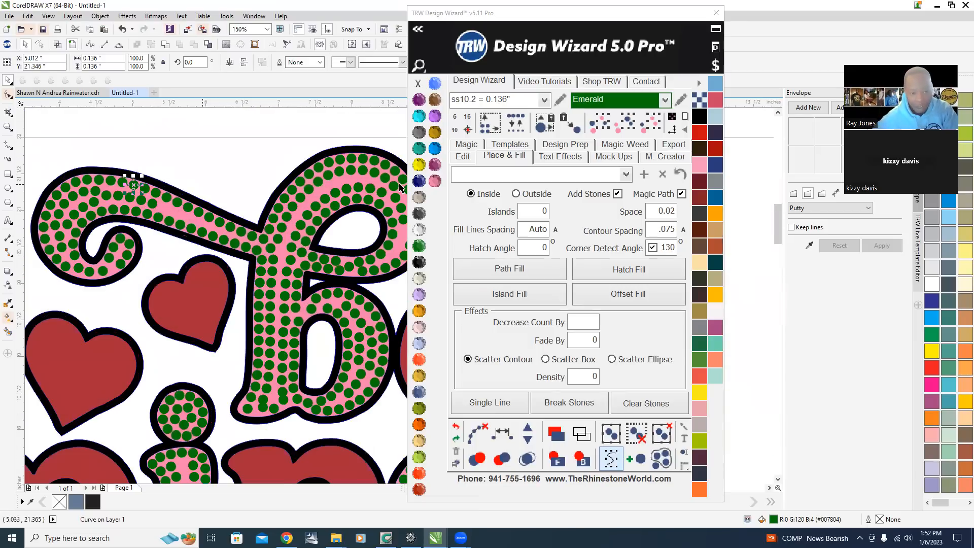
left_click(650, 121)
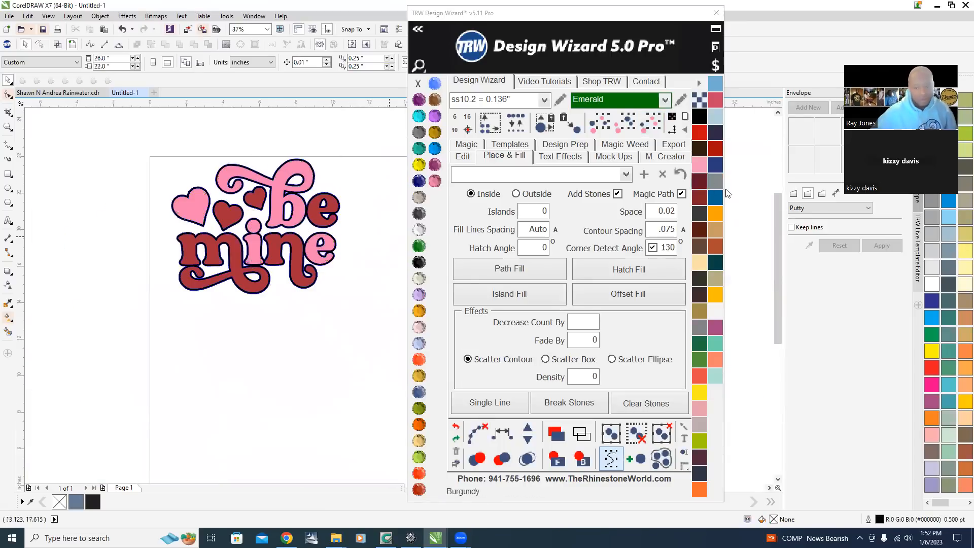
scroll(63, 204, "down", 1)
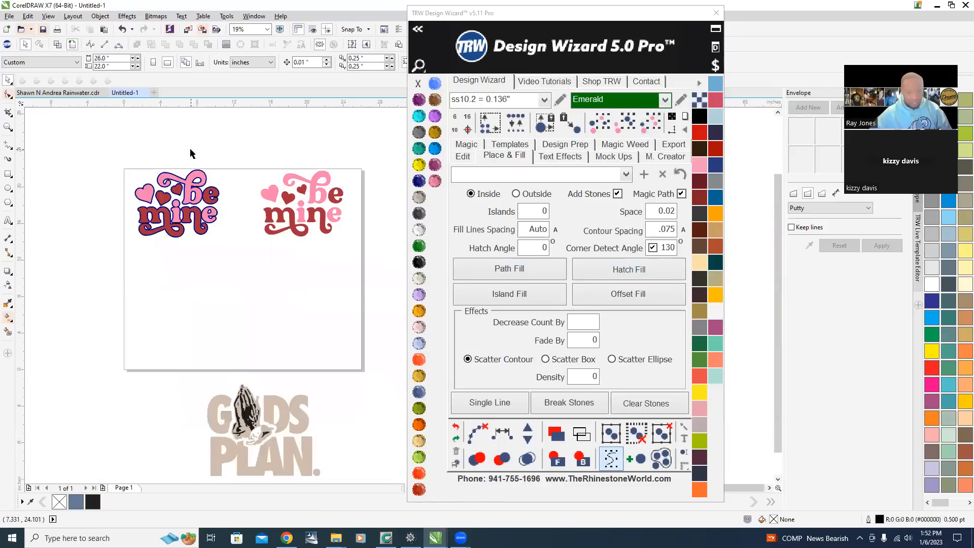
scroll(190, 170, "up", 2)
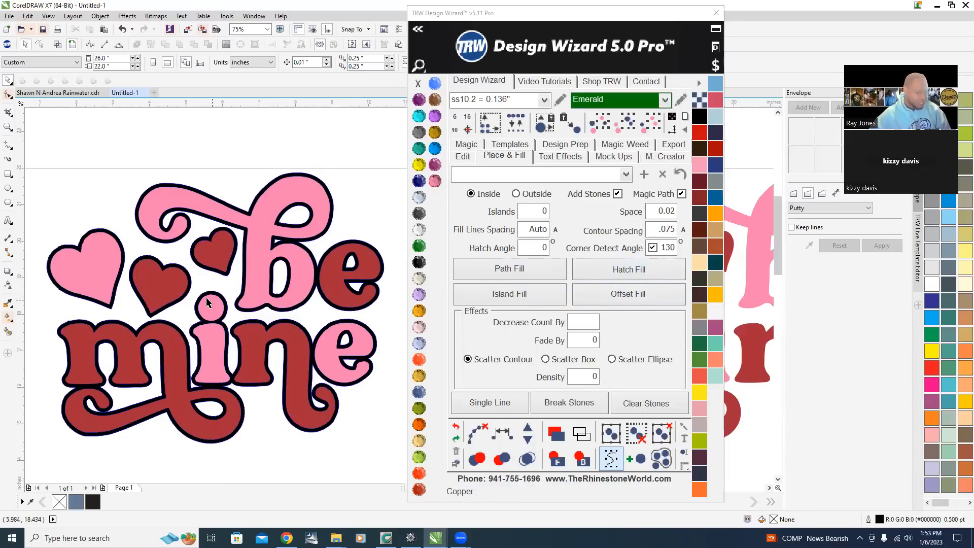
left_click(254, 241)
left_click(600, 282)
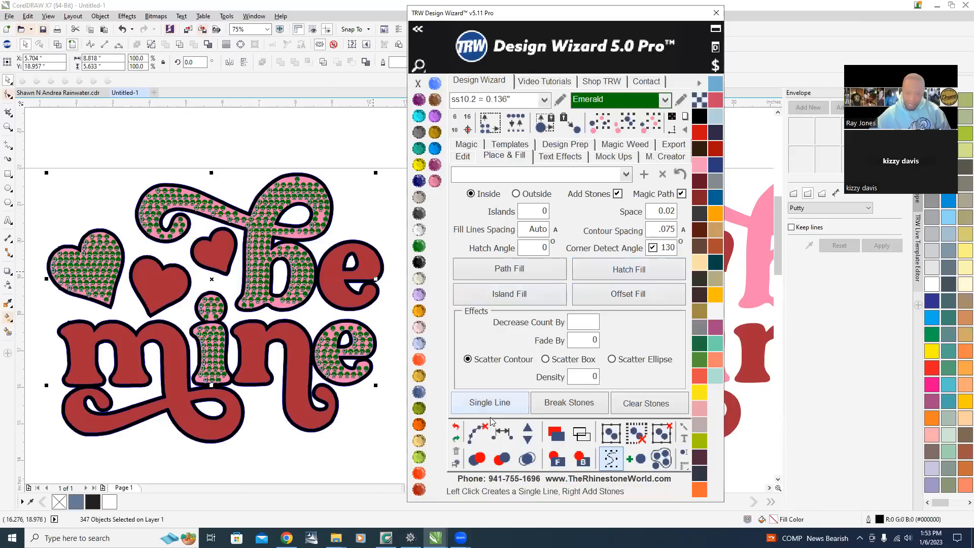
left_click(474, 434)
left_click(527, 459)
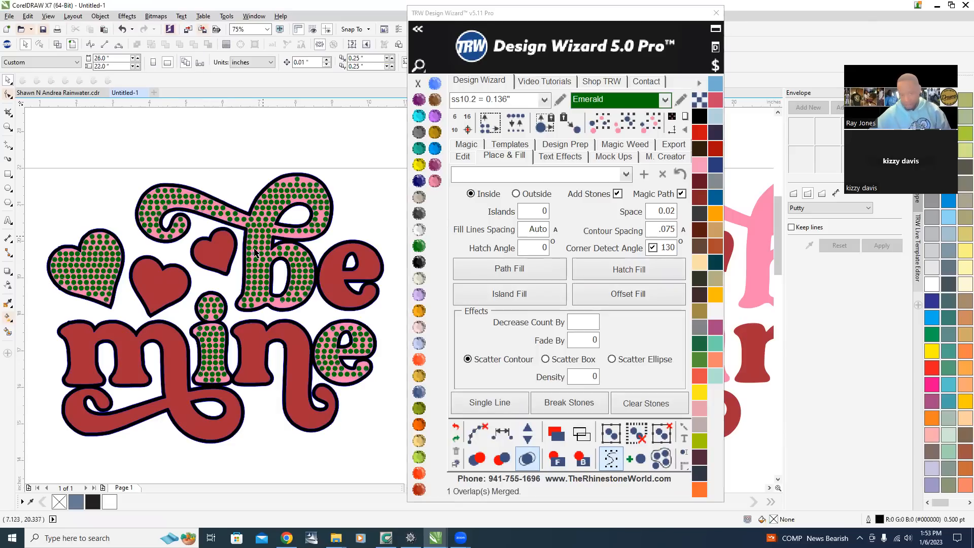
Select the pink stone-filled shapes and move them below the design.
scroll(262, 253, "down", 1)
scroll(279, 264, "up", 1)
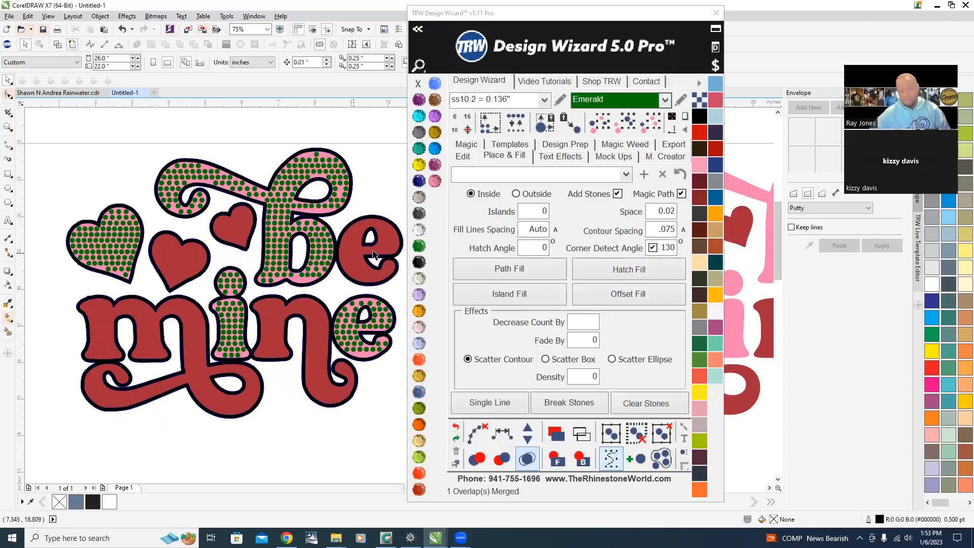
scroll(244, 198, "down", 1)
scroll(264, 227, "down", 1)
scroll(325, 234, "up", 3)
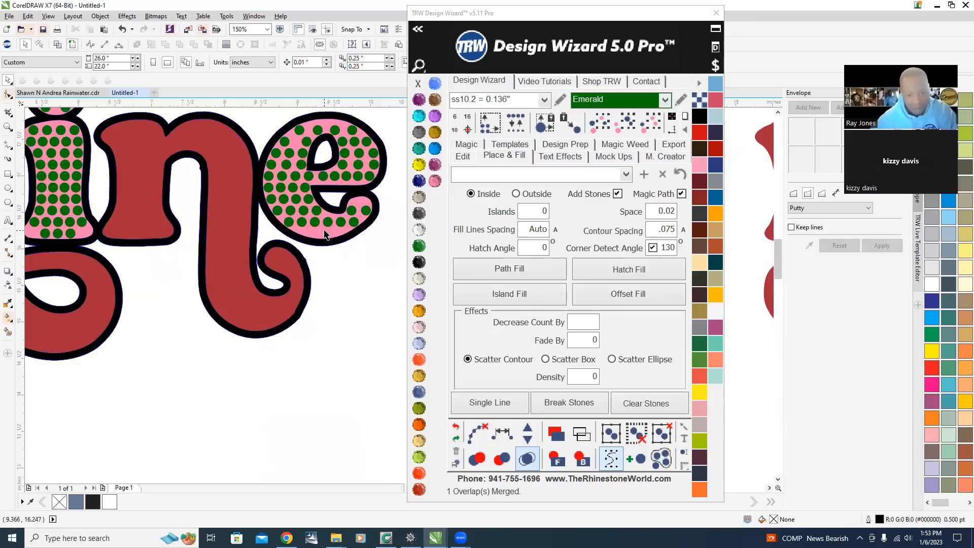
left_click(325, 235)
scroll(324, 234, "down", 2)
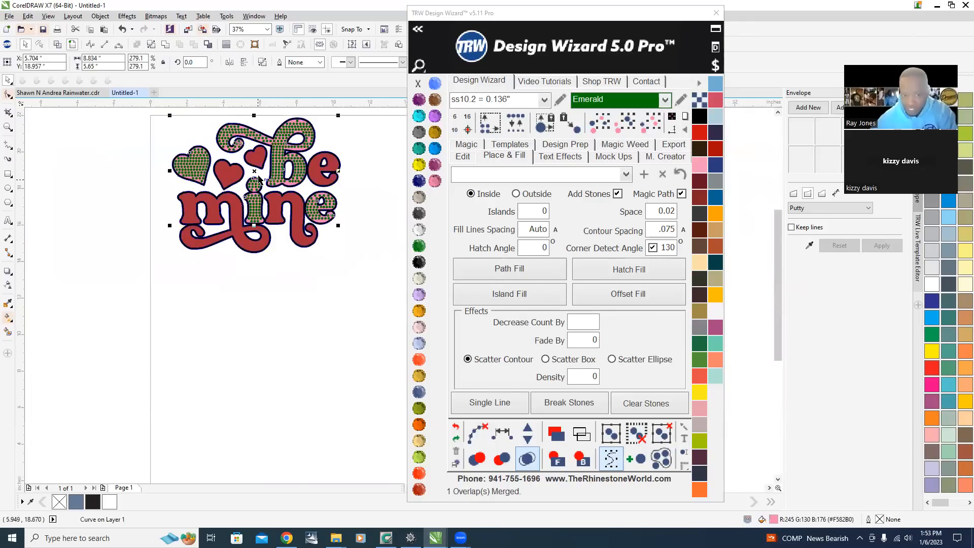
left_click_drag(252, 171, 252, 332)
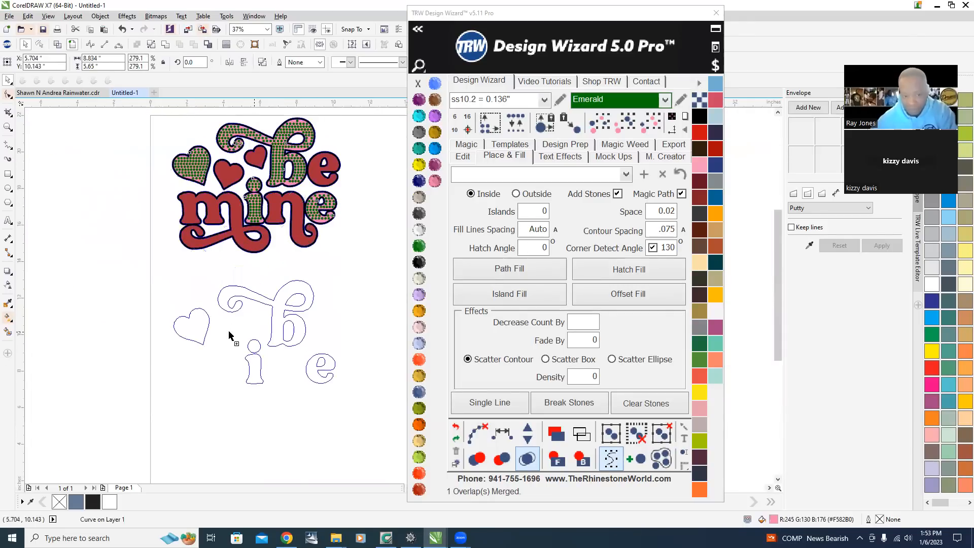
scroll(285, 120, "up", 1)
scroll(286, 120, "down", 2)
scroll(324, 147, "up", 4)
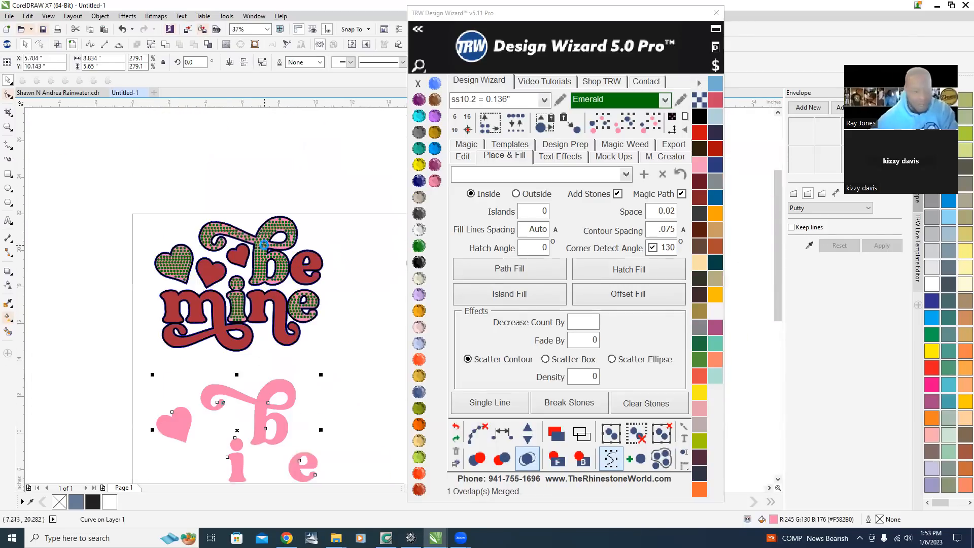
scroll(317, 160, "down", 2)
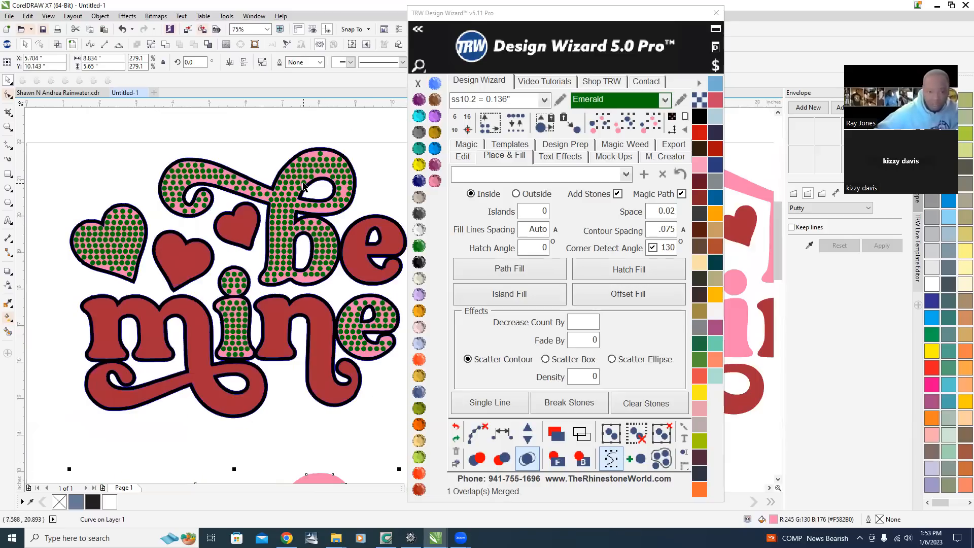
scroll(291, 173, "down", 2)
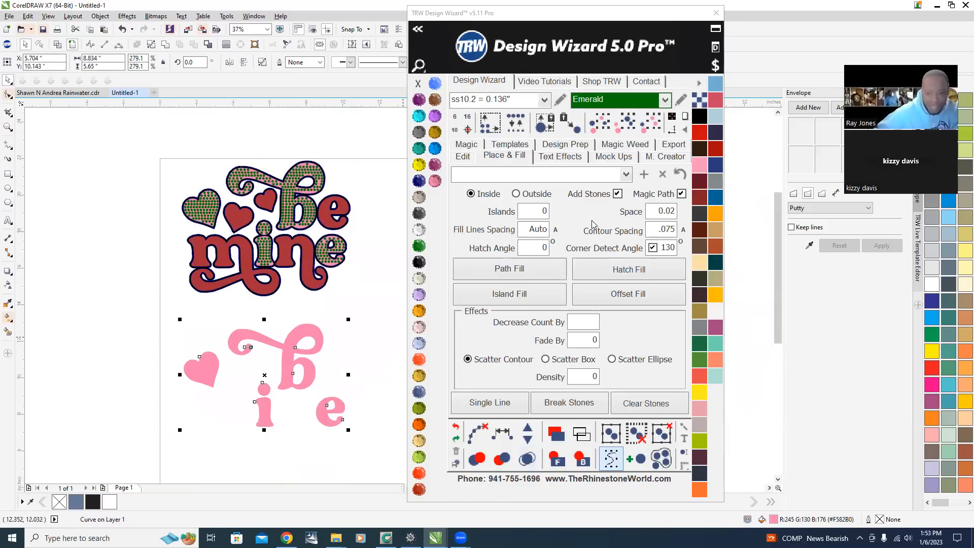
Island-fill the pink shapes with stones, then select all the filled pieces and move them off the page to the left.
left_click(511, 294)
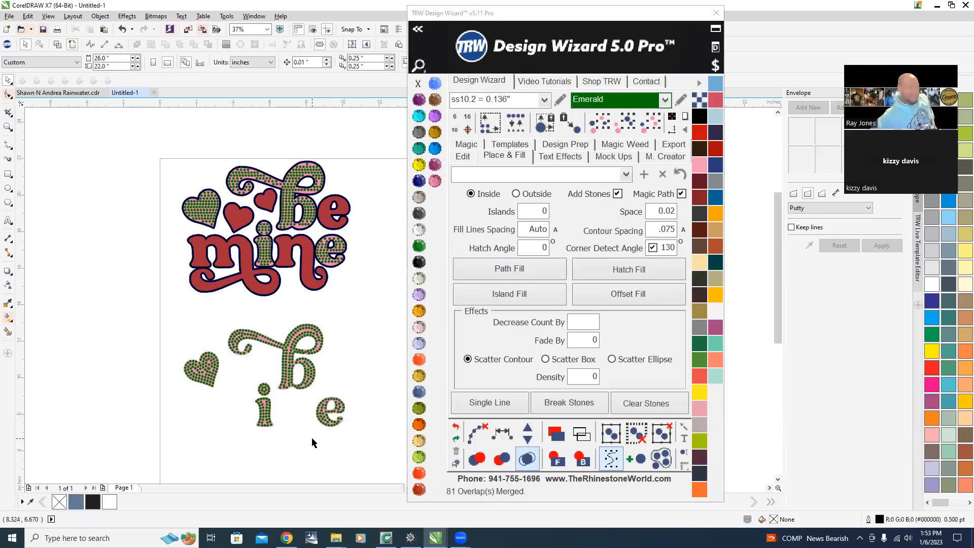
left_click_drag(156, 307, 385, 466)
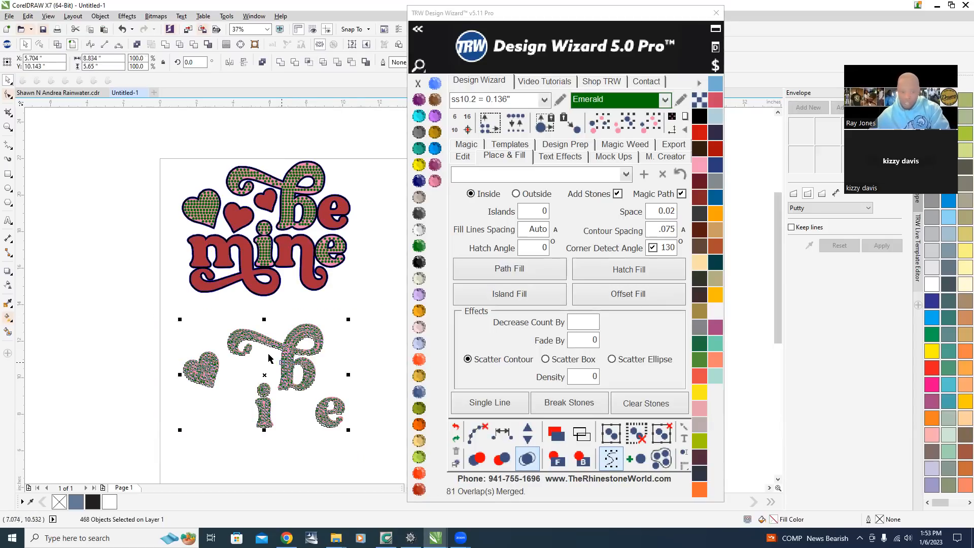
scroll(265, 357, "down", 2)
left_click_drag(265, 357, 191, 278)
scroll(192, 279, "up", 2)
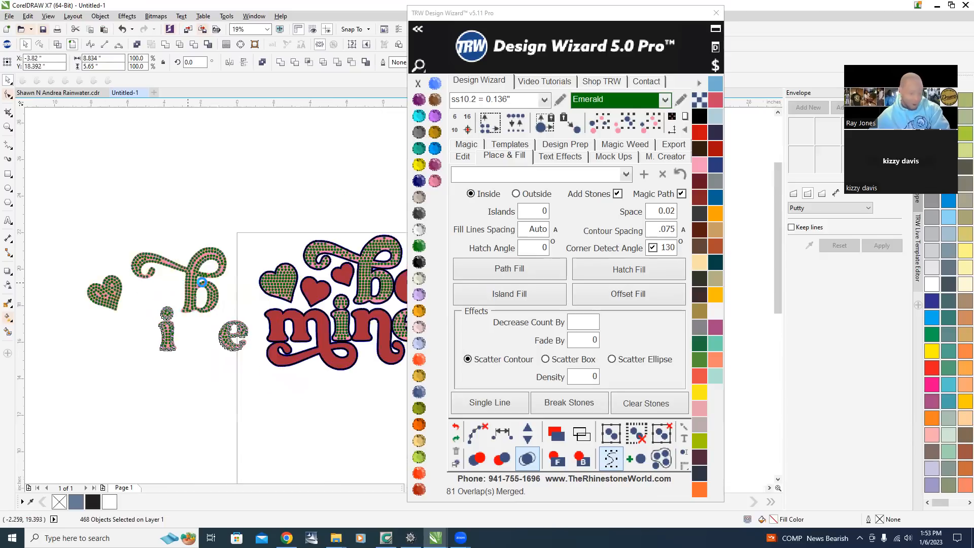
left_click(284, 192)
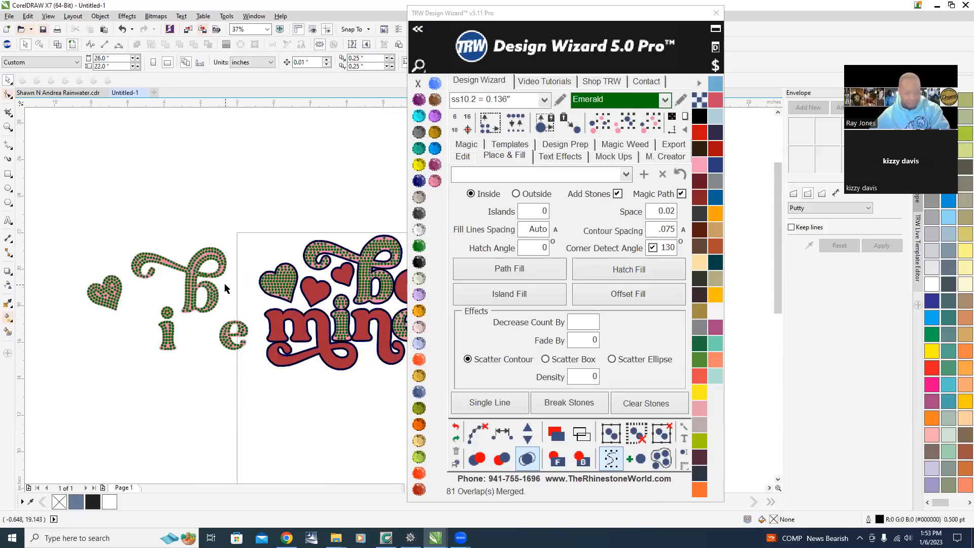
Zoom in on the top edge of the letter and respace the three topmost stones evenly along a curved path.
scroll(225, 288, "up", 4)
scroll(221, 273, "down", 4)
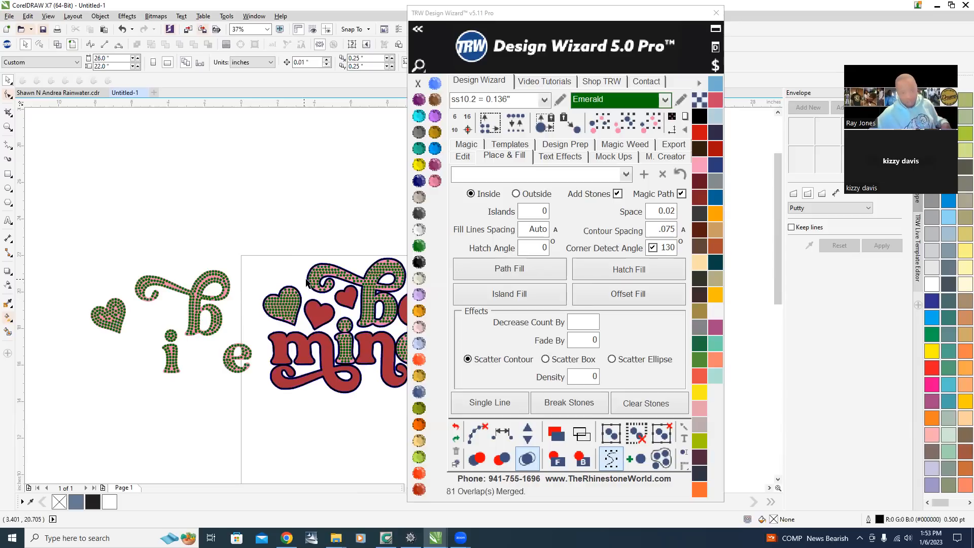
scroll(312, 287, "down", 1)
scroll(364, 306, "up", 1)
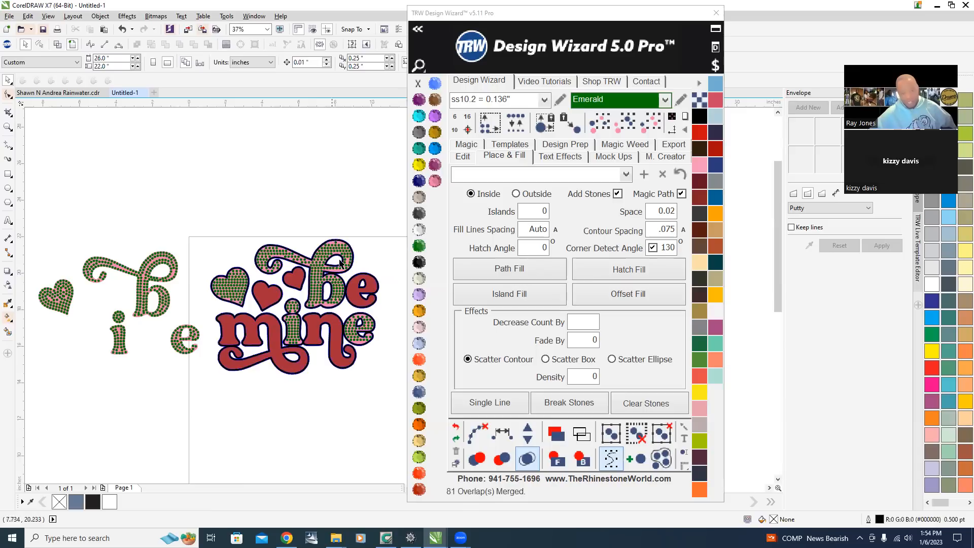
scroll(316, 277, "up", 5)
scroll(330, 246, "up", 2)
scroll(338, 205, "up", 2)
left_click(194, 222)
left_click_drag(194, 222, 195, 235)
scroll(183, 238, "down", 1)
scroll(183, 238, "down", 2)
scroll(109, 223, "up", 1)
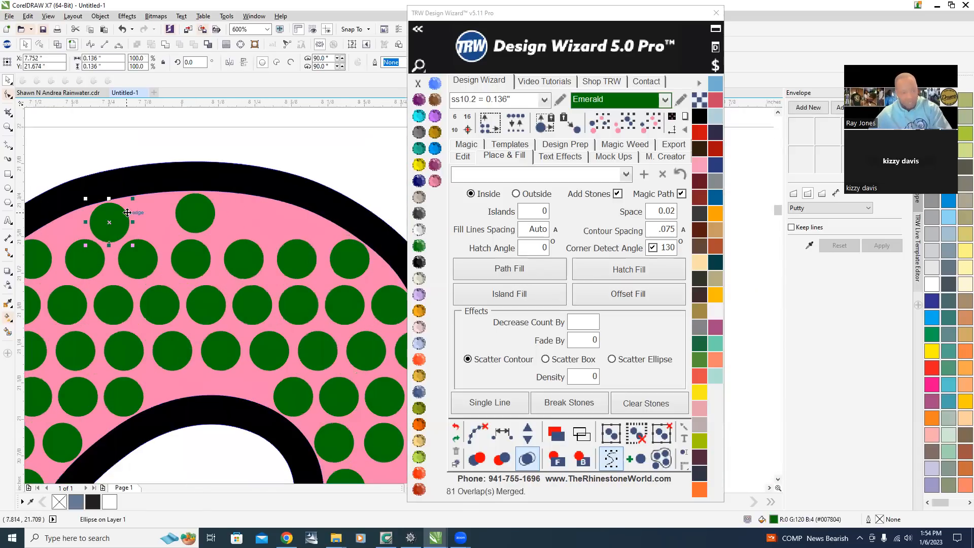
left_click_drag(112, 245, 273, 244)
left_click(197, 225, "shift")
left_click(105, 216, "shift")
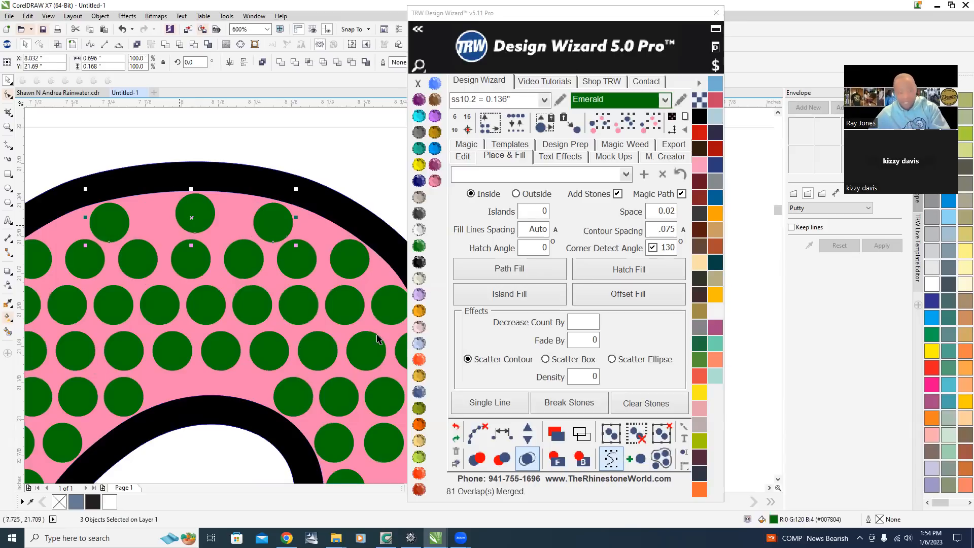
left_click(501, 435)
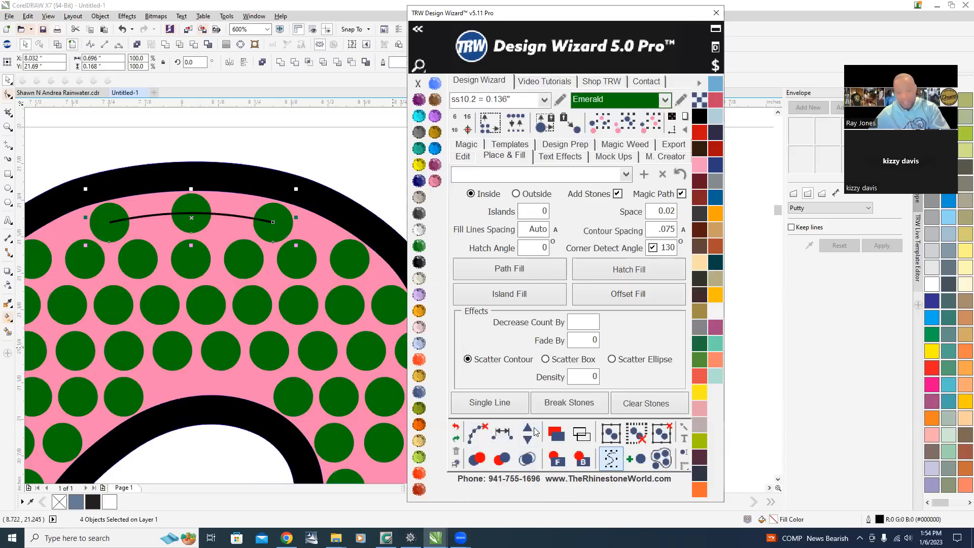
left_click(531, 432)
left_click(477, 432)
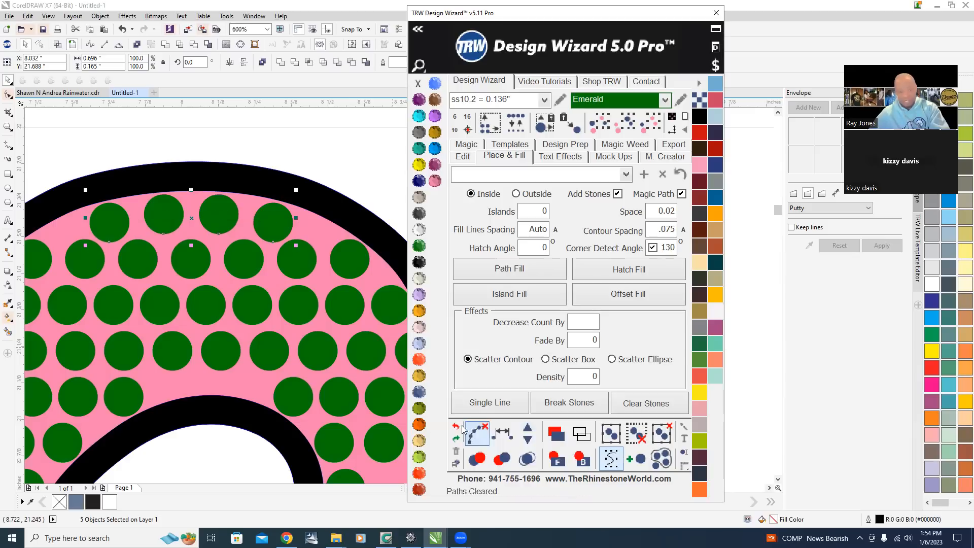
Zoom around the be mine design and the separated pieces to inspect the stone fills.
scroll(228, 257, "down", 3)
left_click(196, 260)
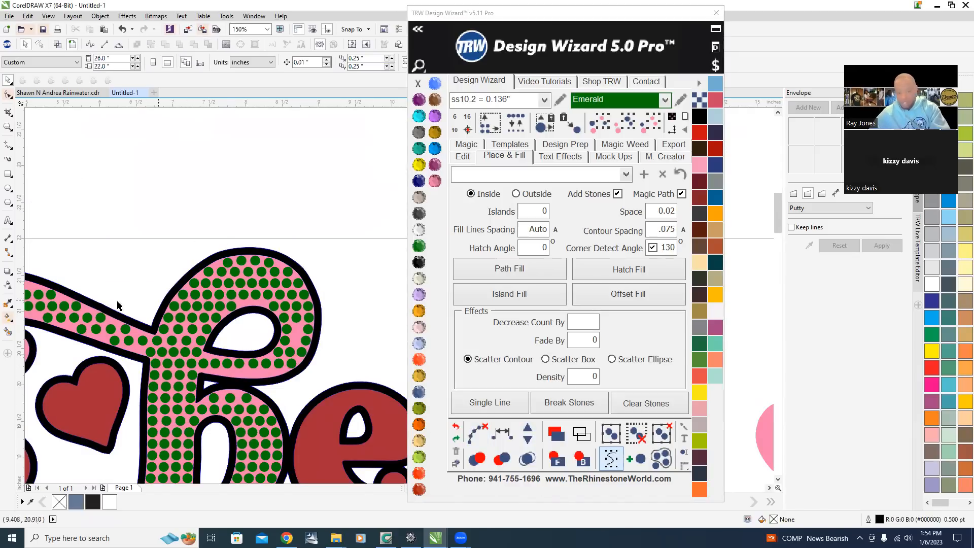
scroll(234, 287, "down", 1)
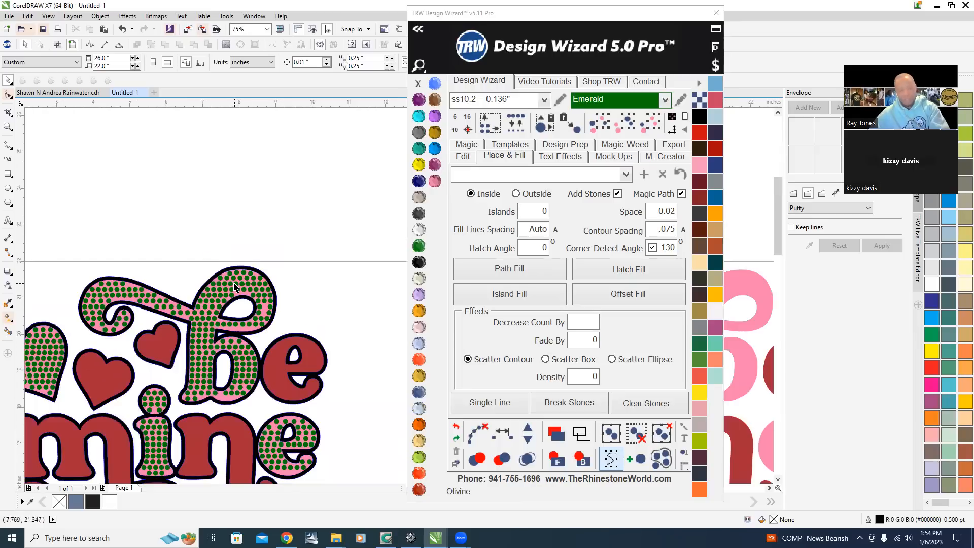
scroll(240, 310, "up", 1)
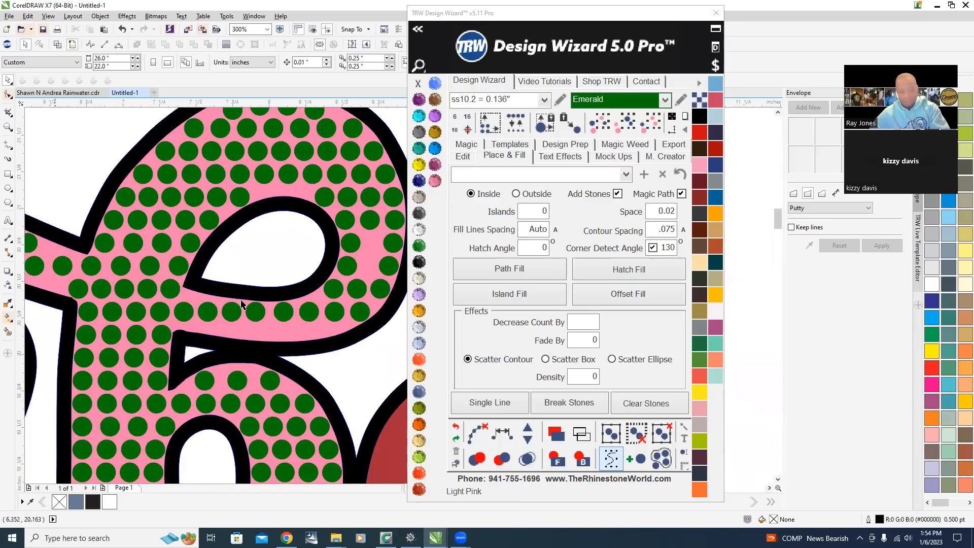
scroll(271, 272, "down", 1)
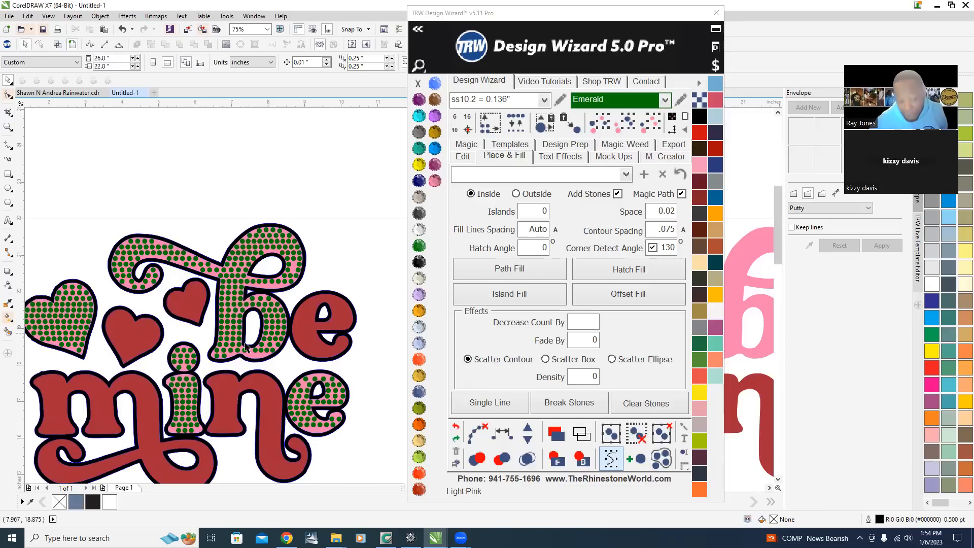
scroll(217, 350, "down", 3)
scroll(213, 280, "up", 1)
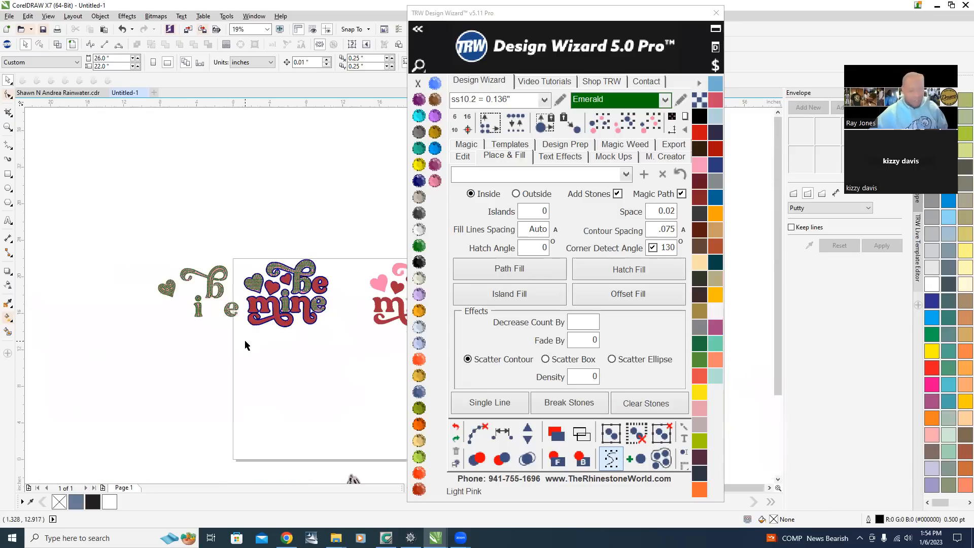
scroll(213, 280, "up", 3)
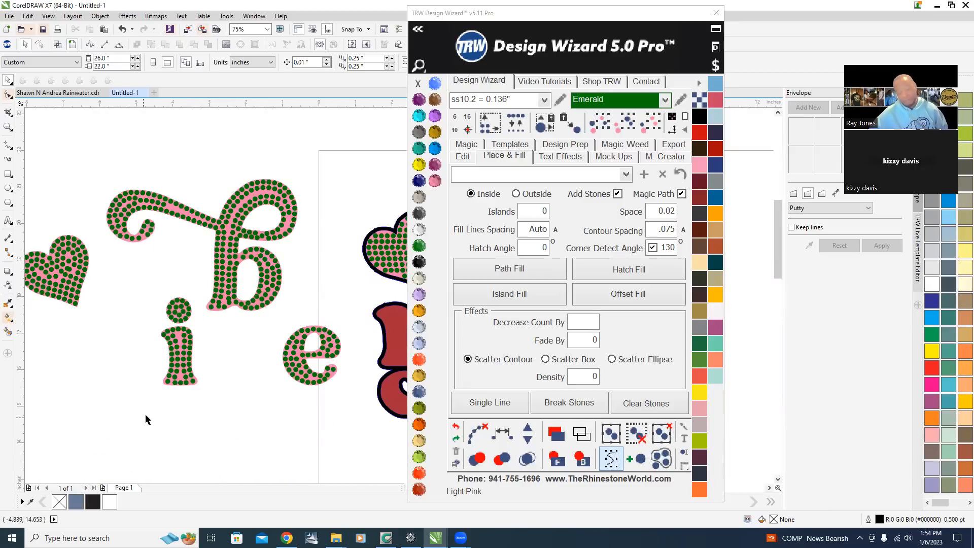
scroll(135, 375, "down", 2)
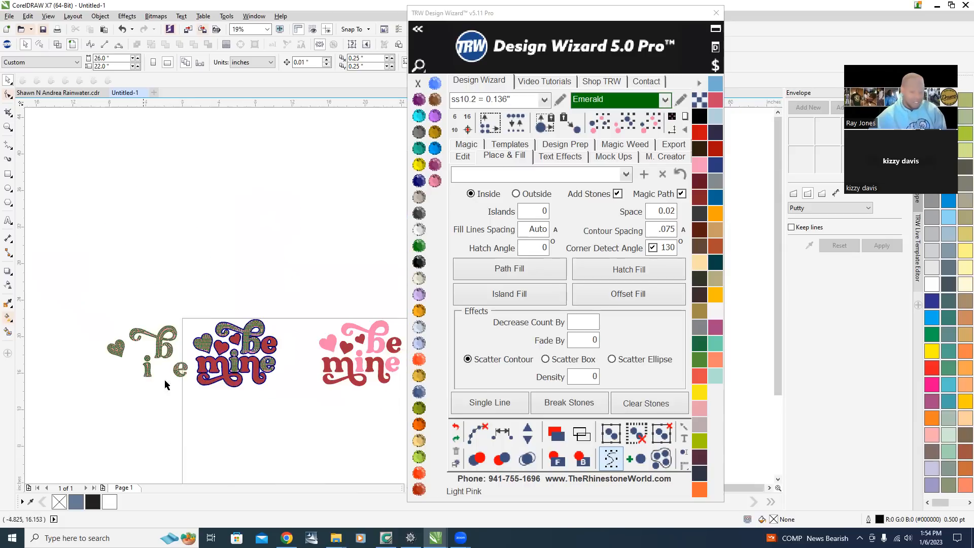
scroll(249, 387, "up", 1)
scroll(198, 326, "up", 1)
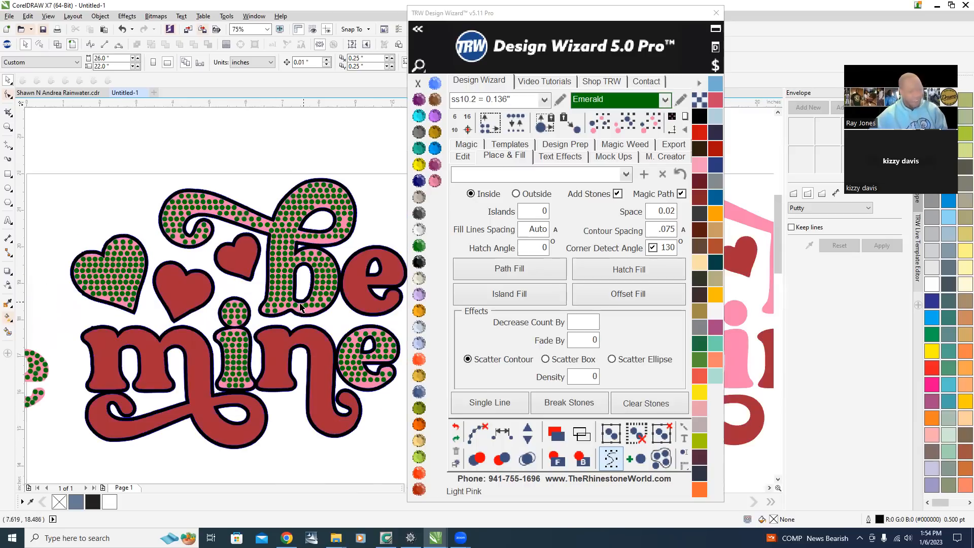
scroll(305, 306, "up", 2)
scroll(312, 309, "down", 1)
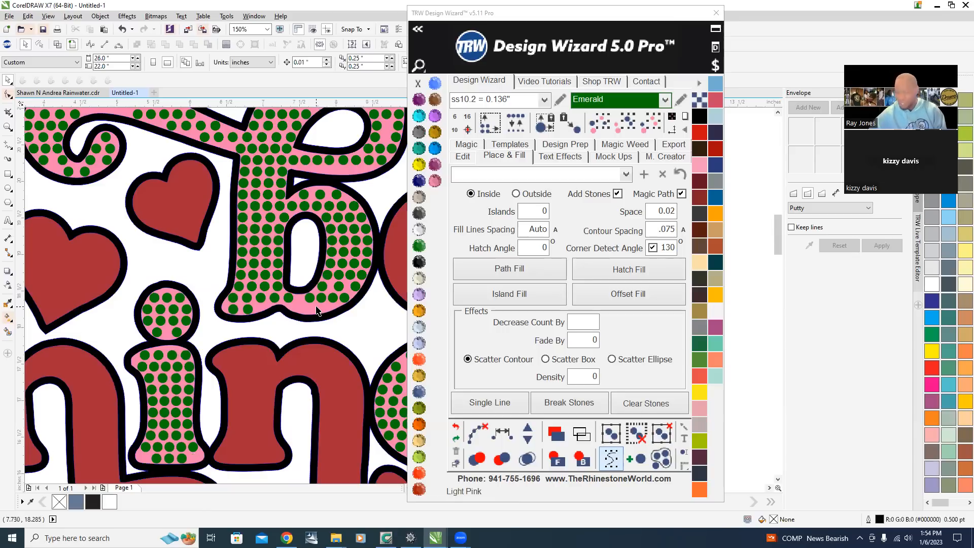
scroll(229, 367, "down", 1)
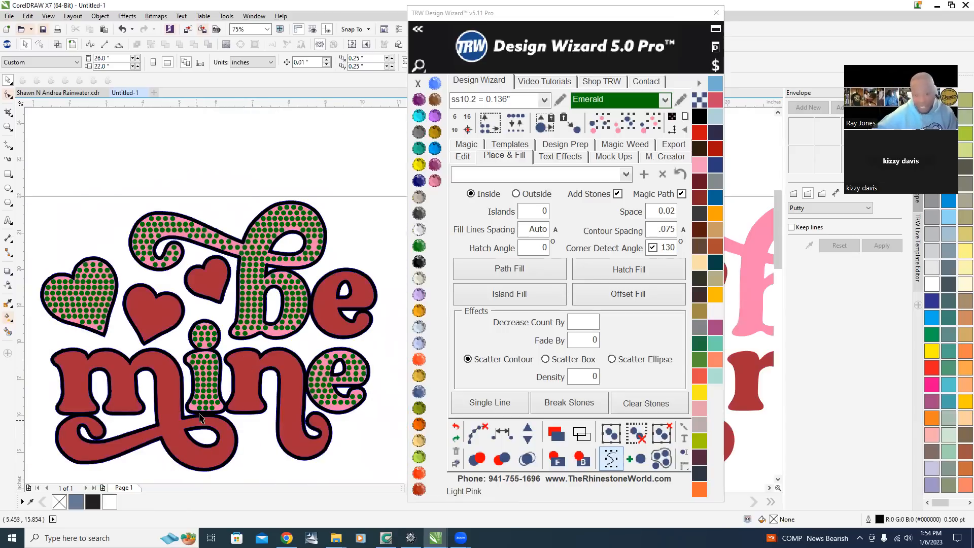
scroll(200, 418, "down", 2)
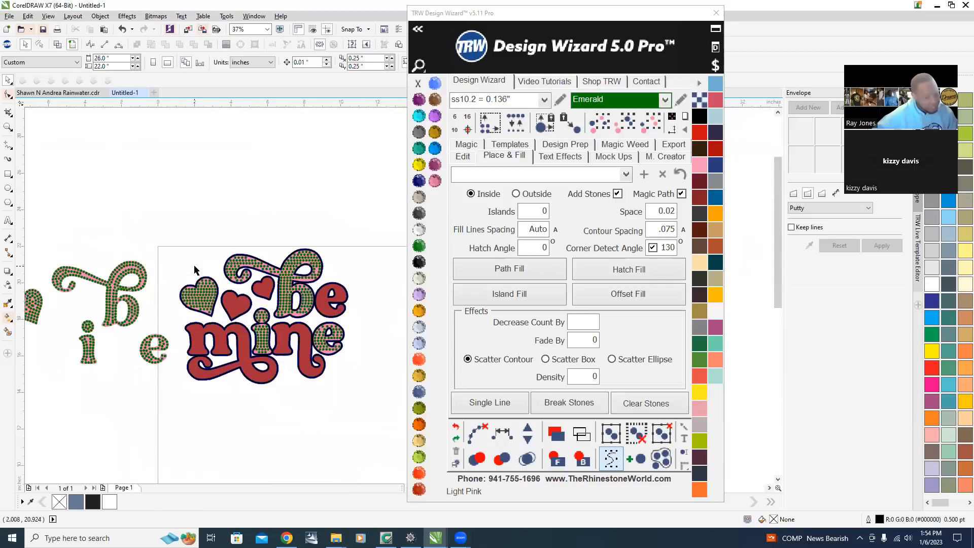
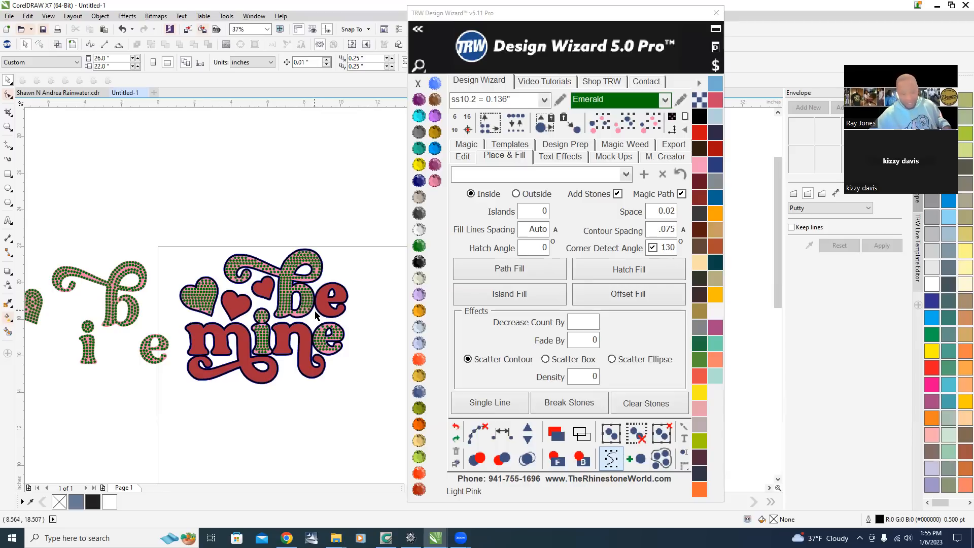
Zoom in and out around the be mine design to examine the stone fill inside the curl of the b.
scroll(325, 344, "up", 2)
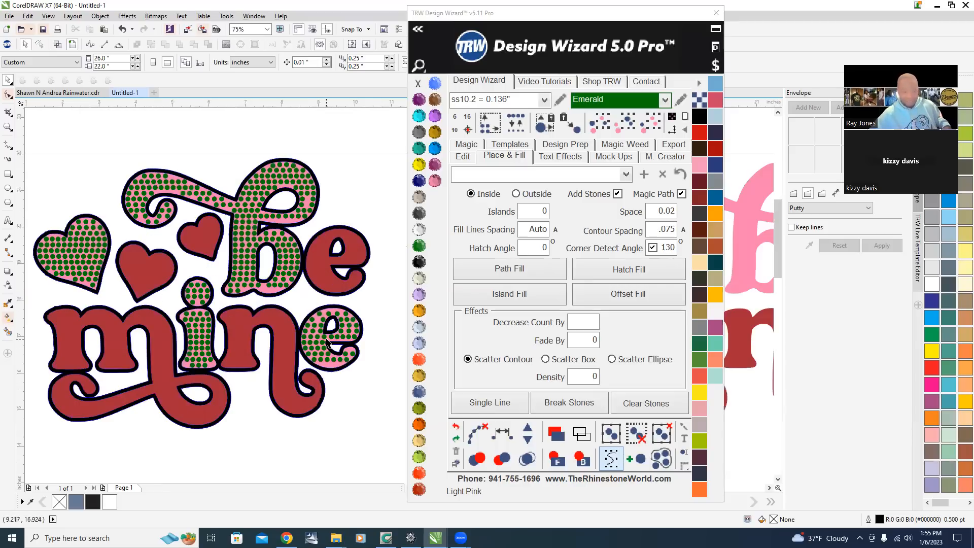
scroll(335, 328, "down", 2)
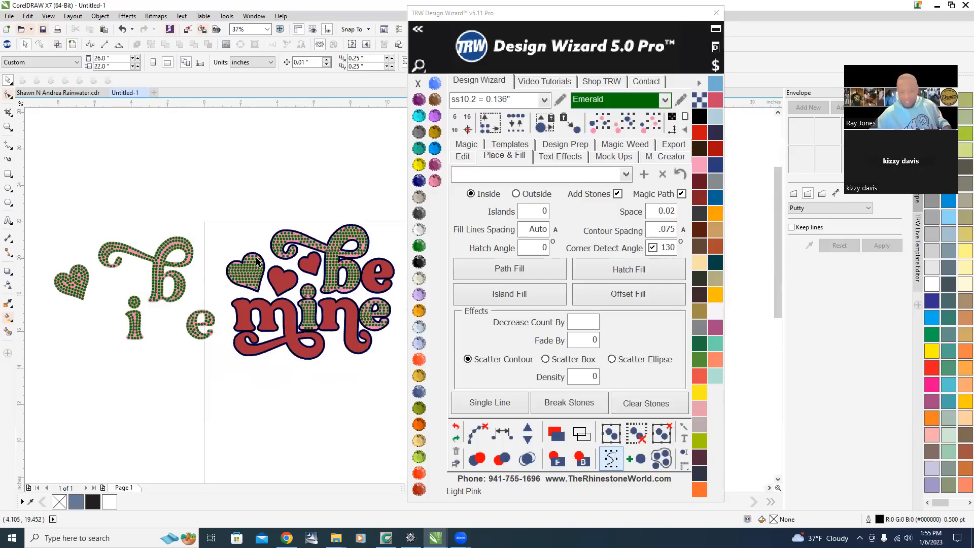
scroll(237, 290, "up", 4)
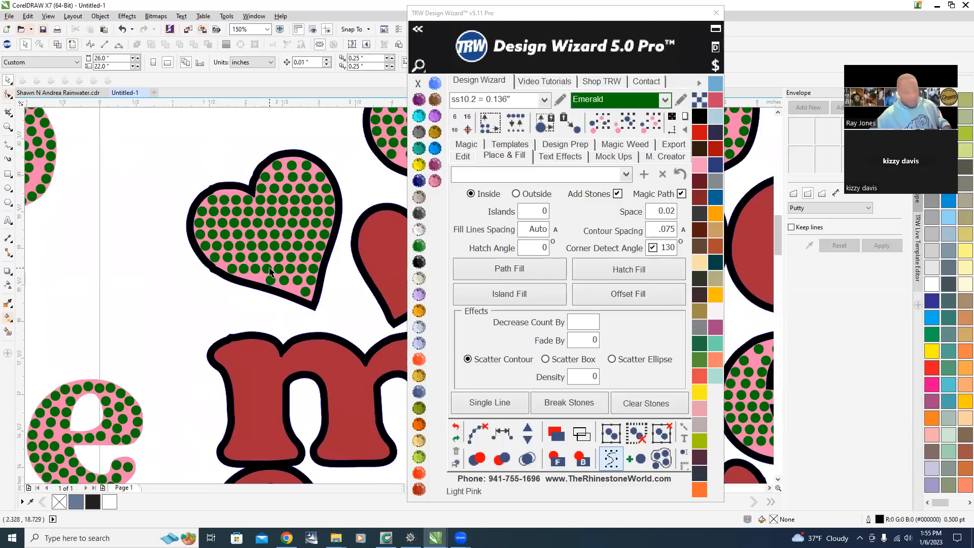
scroll(267, 273, "down", 2)
scroll(266, 273, "down", 2)
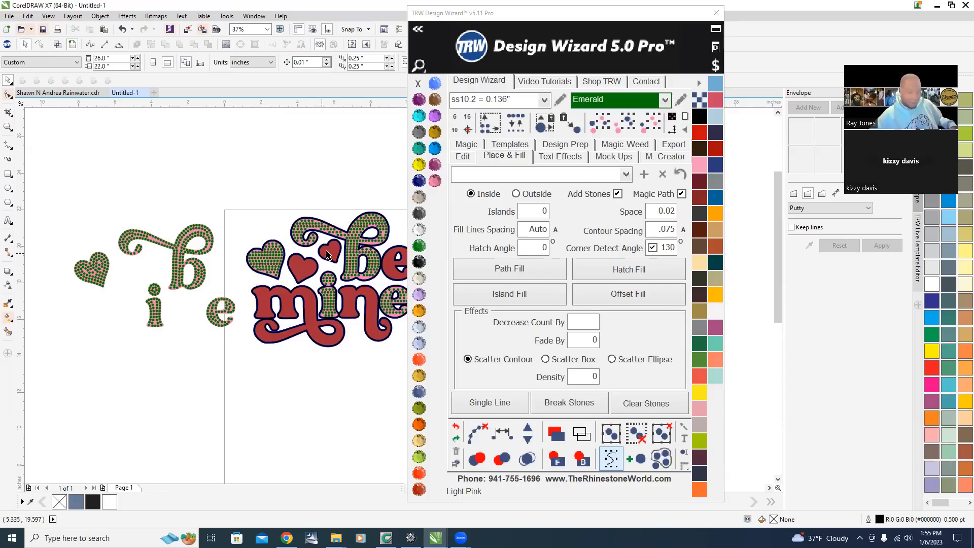
scroll(361, 226, "up", 7)
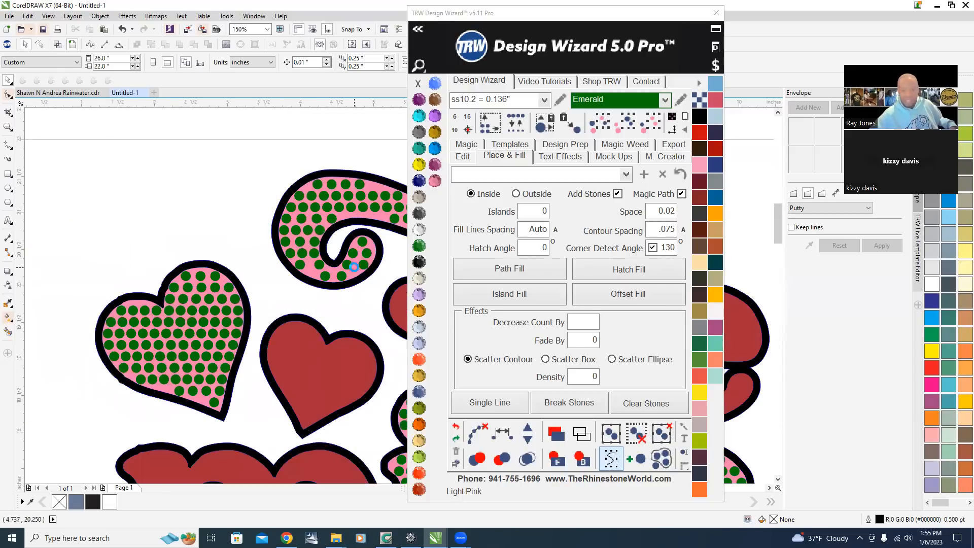
scroll(144, 288, "up", 2)
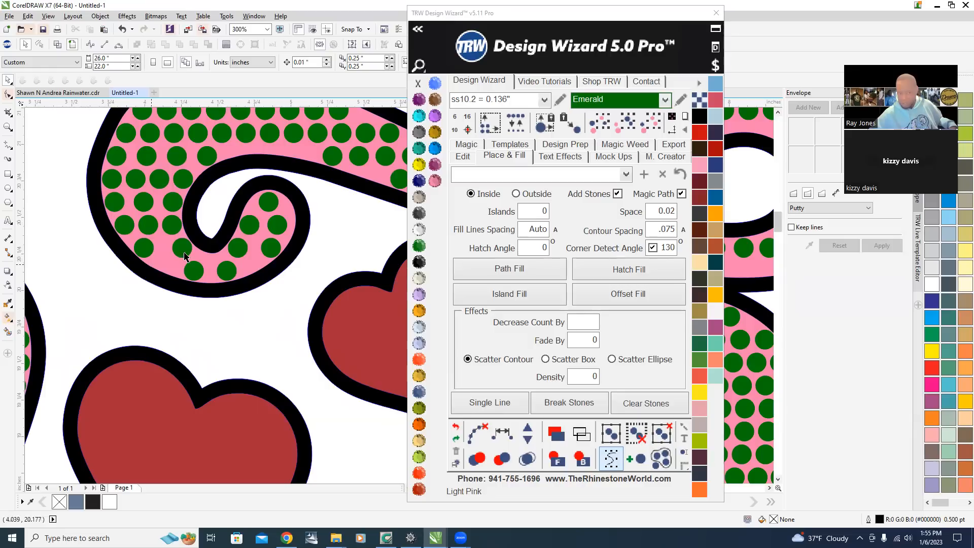
scroll(166, 236, "down", 1)
scroll(70, 140, "up", 1)
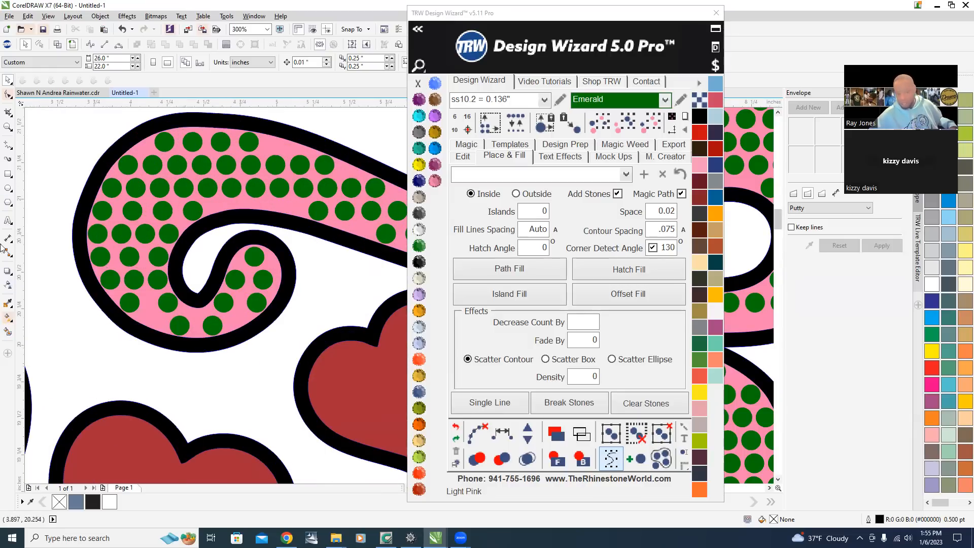
Reposition individual stones inside the curl of the b to even out the gaps.
scroll(264, 283, "up", 2)
left_click_drag(253, 256, 236, 258)
left_click_drag(263, 301, 271, 264)
left_click_drag(241, 349, 263, 311)
right_click(263, 311)
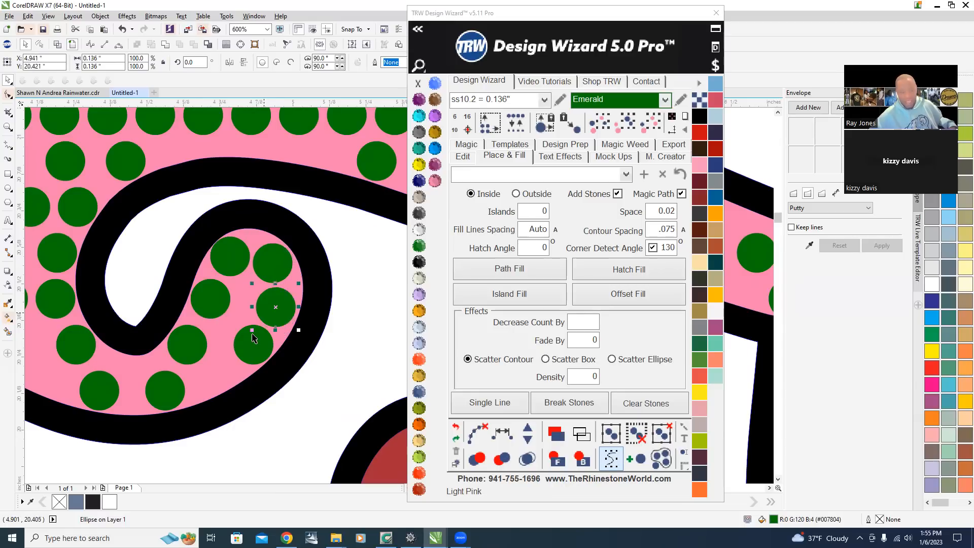
left_click_drag(183, 391, 216, 372)
left_click_drag(86, 401, 164, 397)
scroll(186, 394, "down", 2)
scroll(121, 404, "up", 4)
left_click_drag(183, 291, 206, 376)
right_click(104, 339)
right_click(207, 375)
scroll(206, 373, "down", 2)
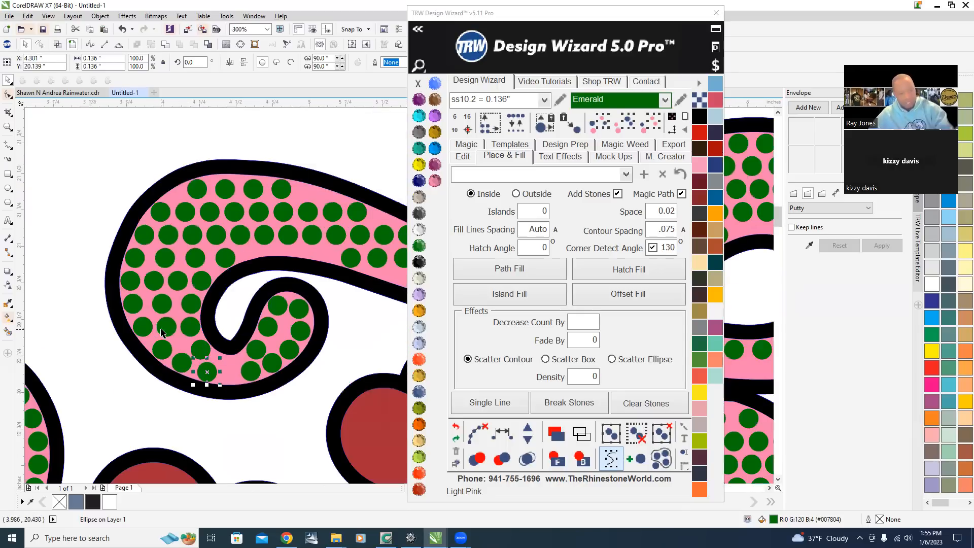
Select the stones along the lower curve of the curl, respace them evenly along a curved path, and clear the path.
left_click(162, 344)
left_click(182, 363, "shift")
left_click(208, 372, "shift")
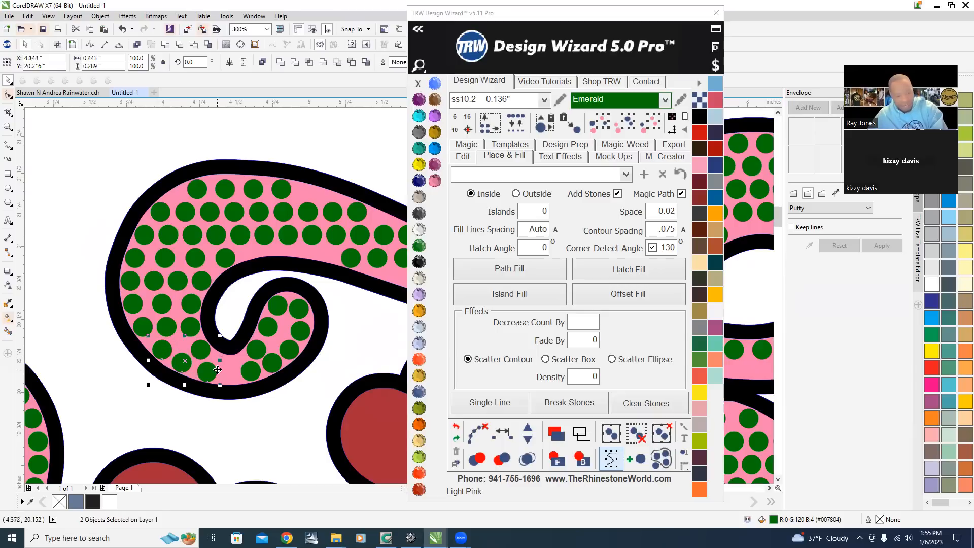
left_click(251, 371, "shift")
left_click(273, 364, "shift")
left_click(290, 351, "shift")
left_click(301, 331, "shift")
left_click(299, 309, "shift")
left_click(507, 436)
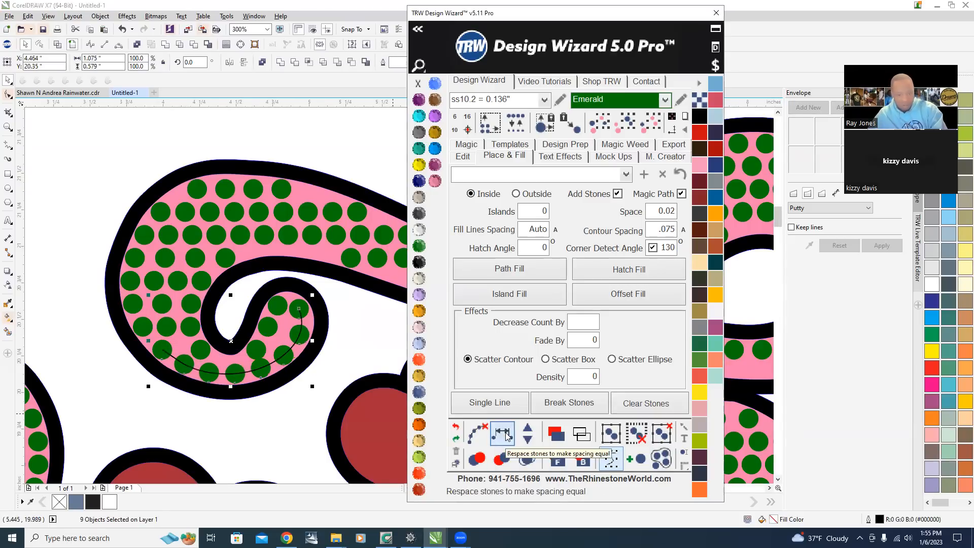
left_click(482, 437)
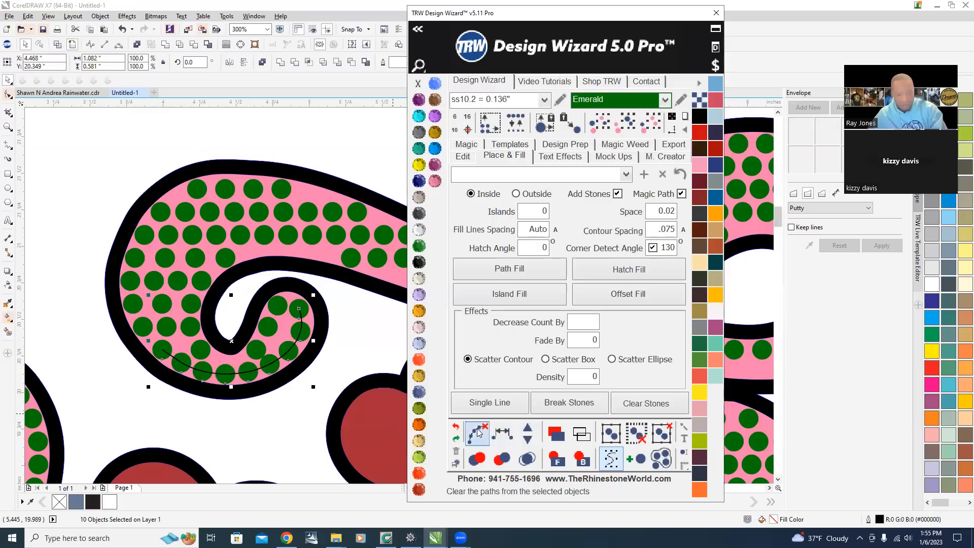
Nudge stones in the inner curl, then select the stones there and respace them evenly along a path.
scroll(238, 302, "up", 3)
left_click_drag(235, 300, 228, 300)
scroll(220, 310, "up", 1)
left_click_drag(238, 334, 262, 359)
scroll(218, 294, "up", 1)
scroll(261, 359, "down", 3)
left_click(290, 303, "shift")
left_click(308, 269, "shift")
left_click(502, 434)
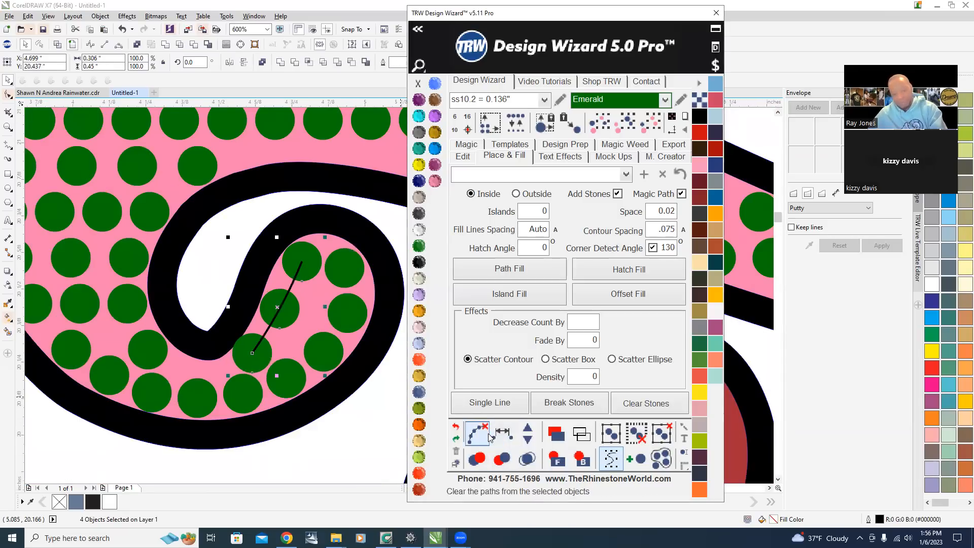
scroll(260, 365, "down", 3)
left_click(211, 289)
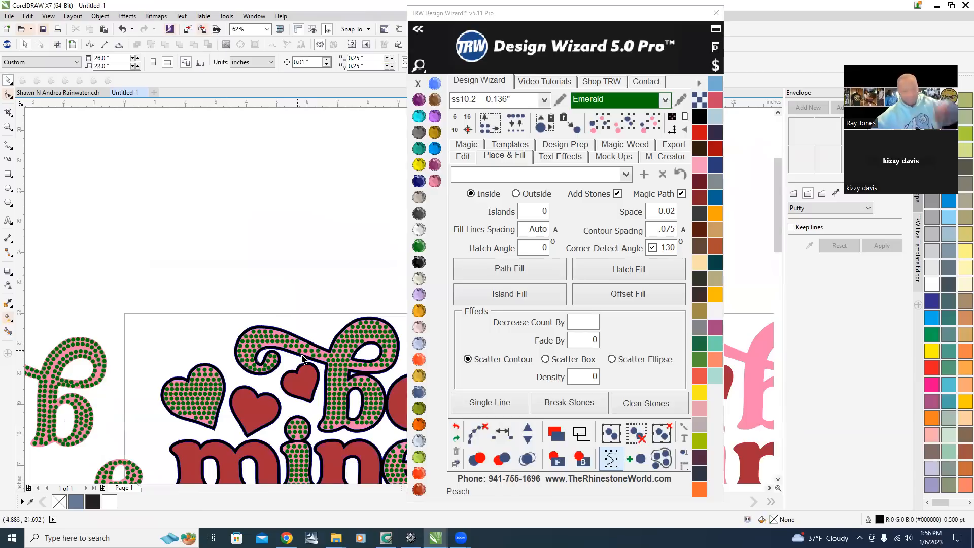
scroll(260, 355, "down", 3)
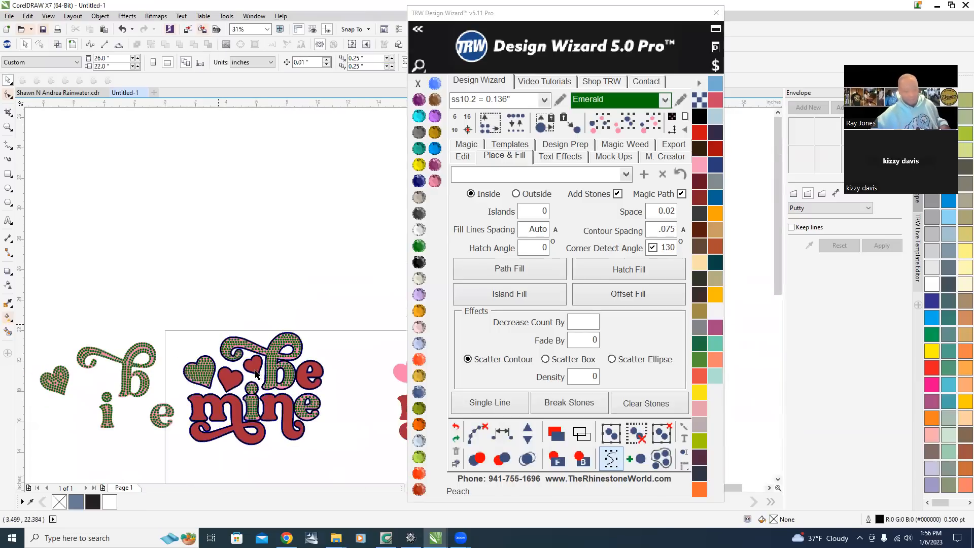
scroll(227, 433, "up", 1)
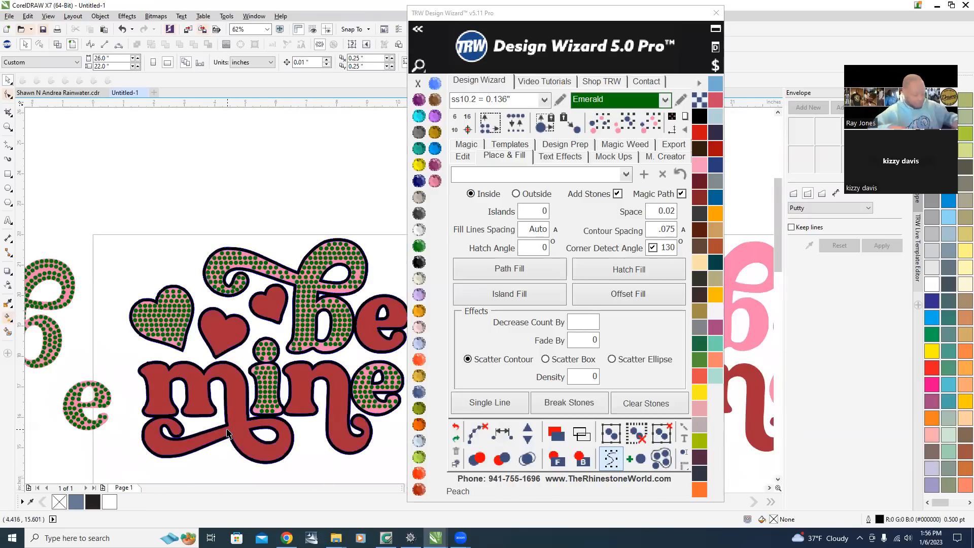